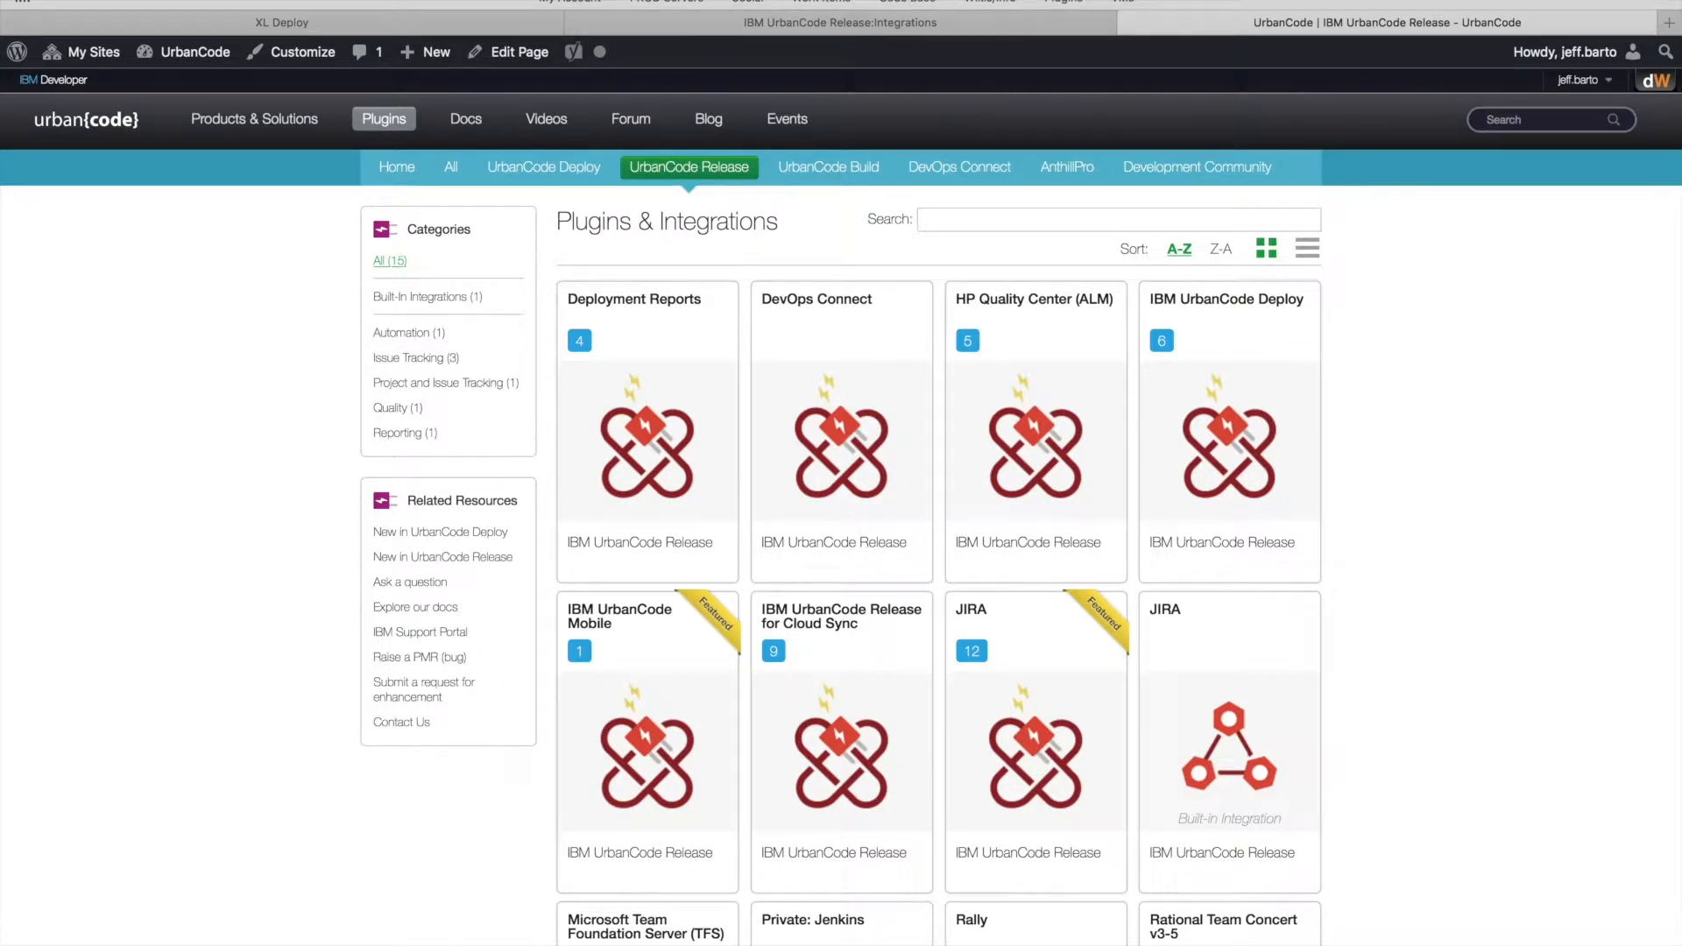
Open the XL Deploy plugin page from the UrbanCode Release plugins and integrations list
left_click(842, 1)
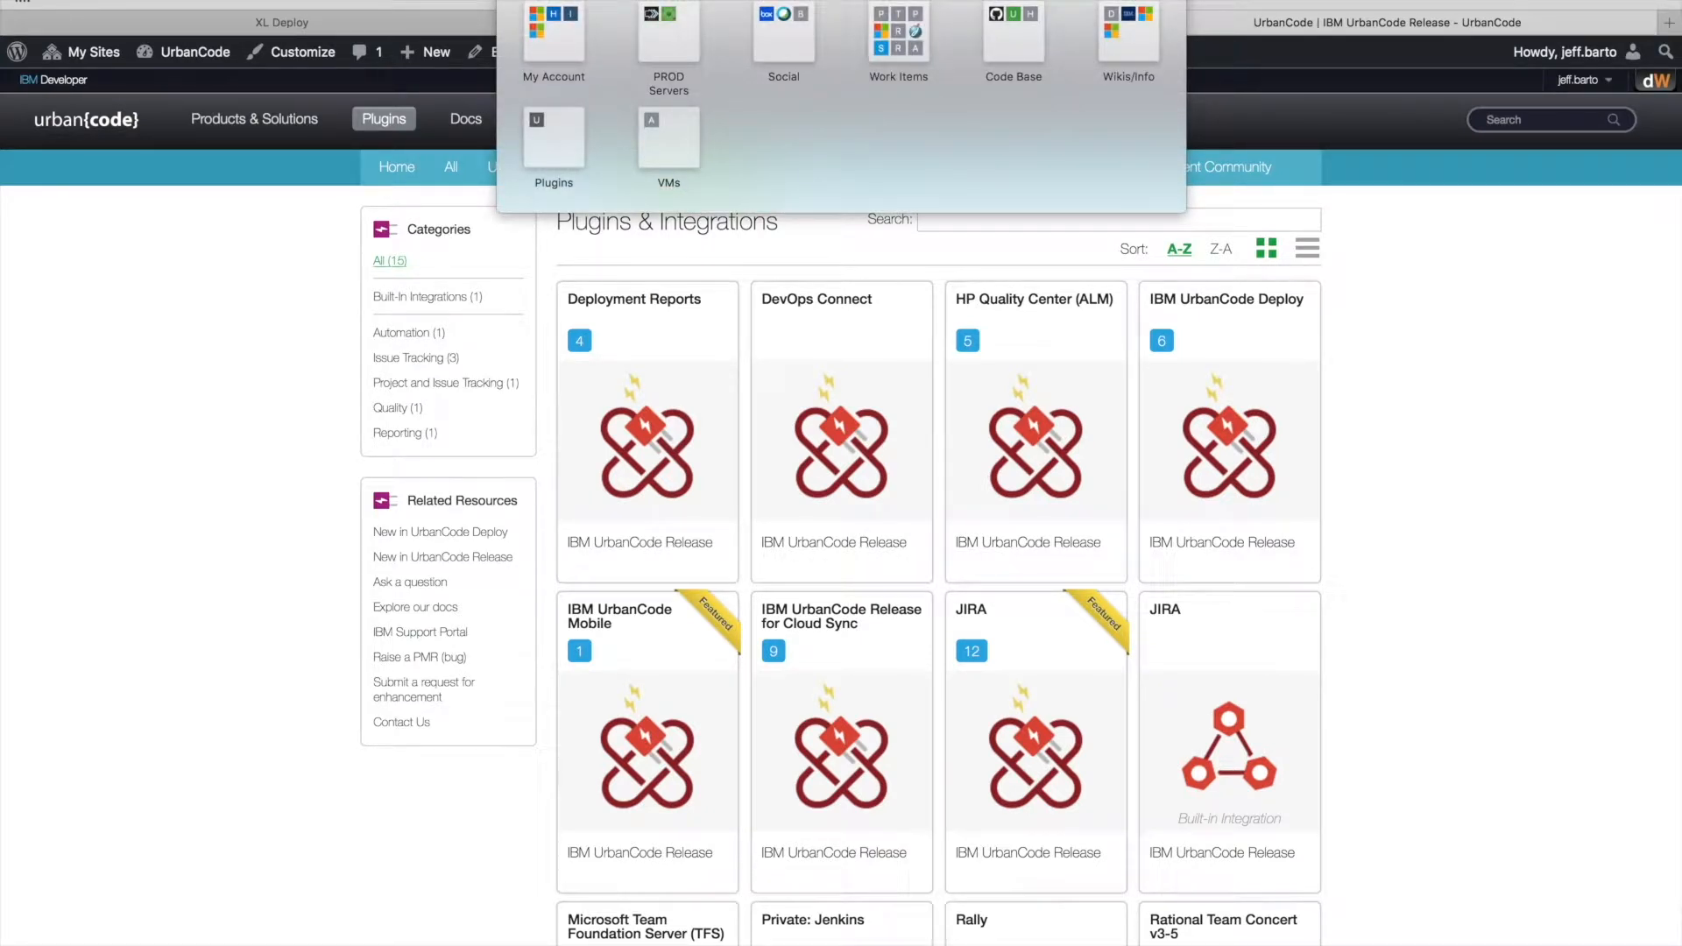
left_click(1448, 363)
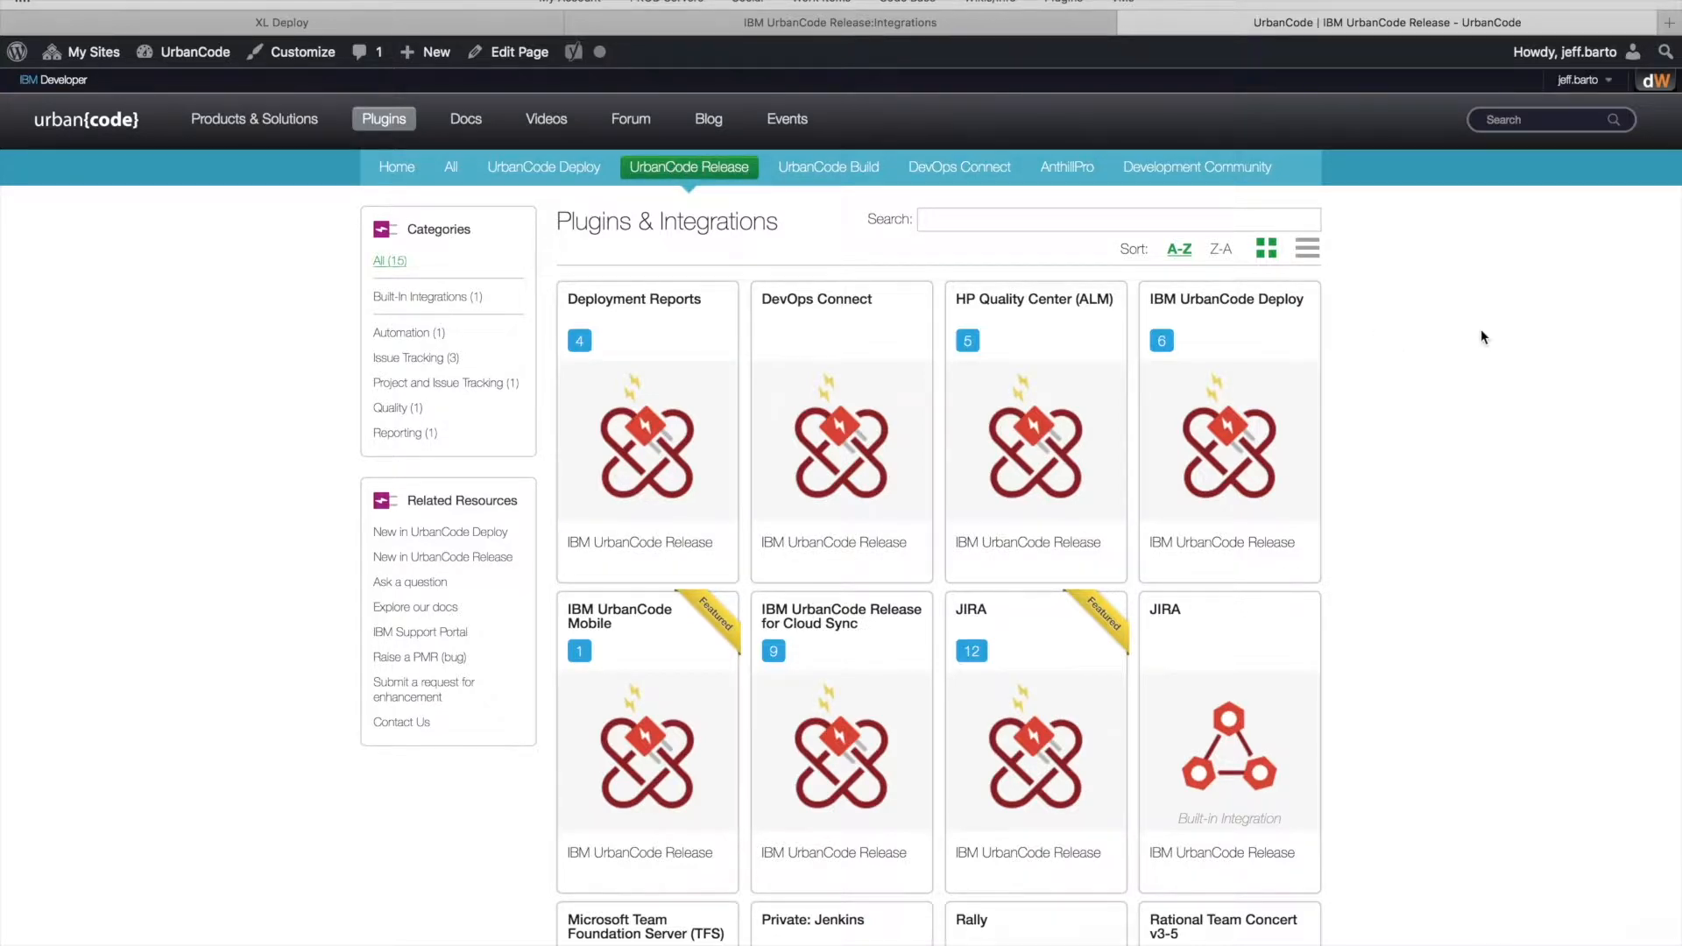
scroll(1481, 329, "down", 8)
mouse_move(1133, 697)
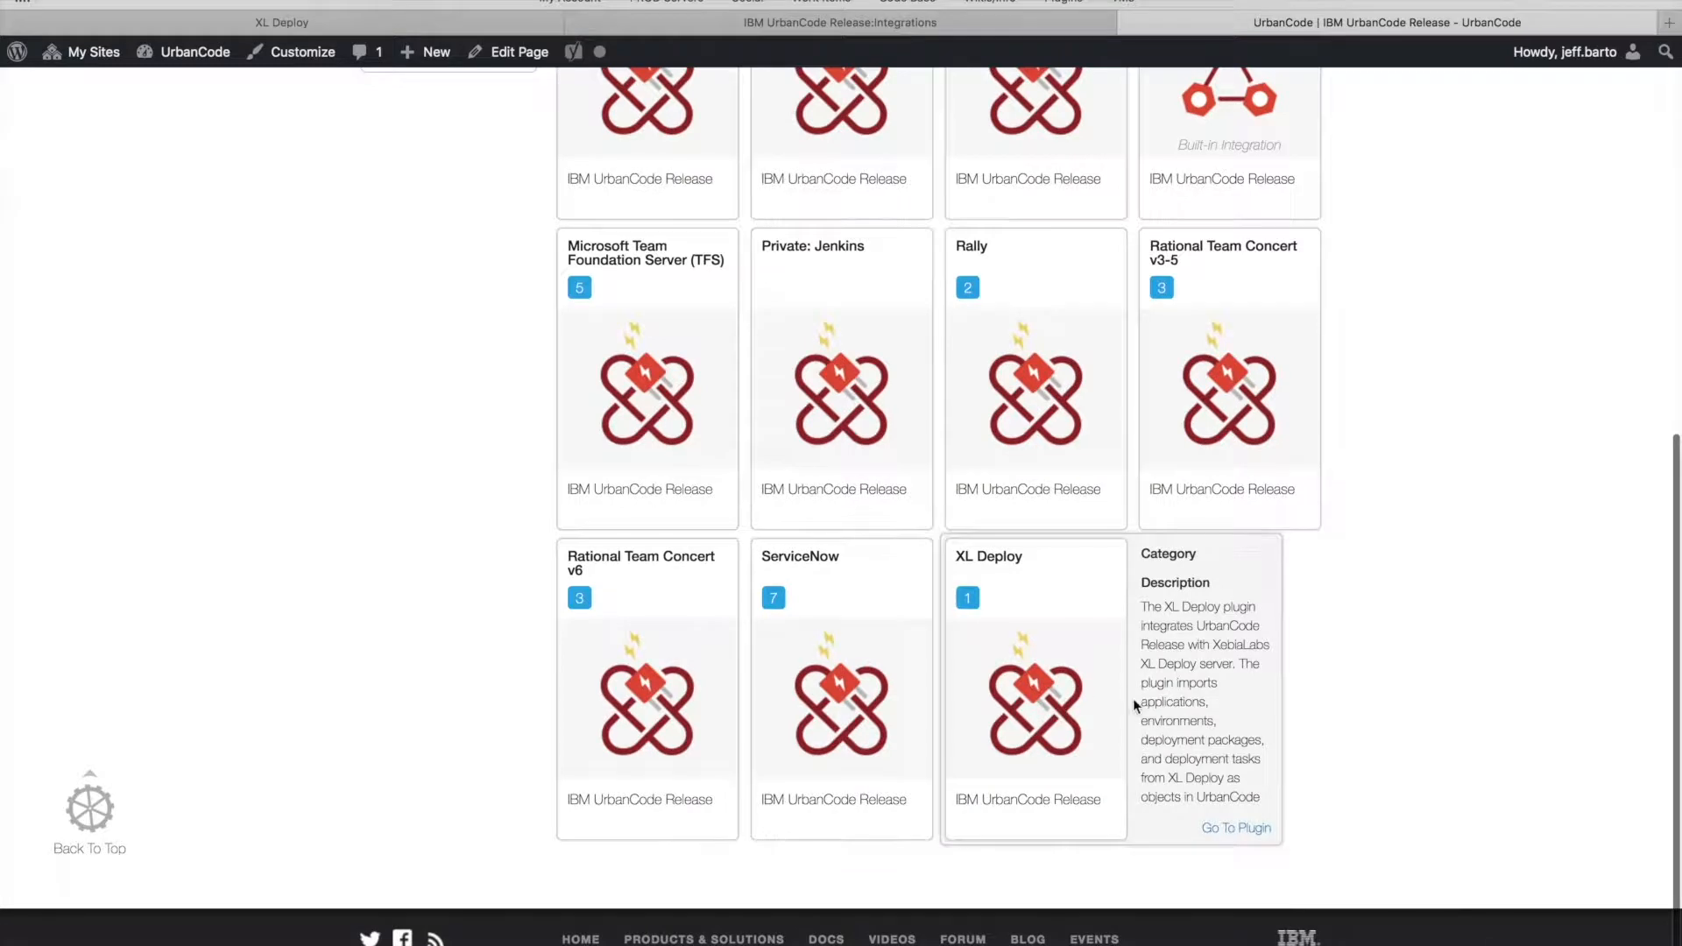
left_click(1035, 668)
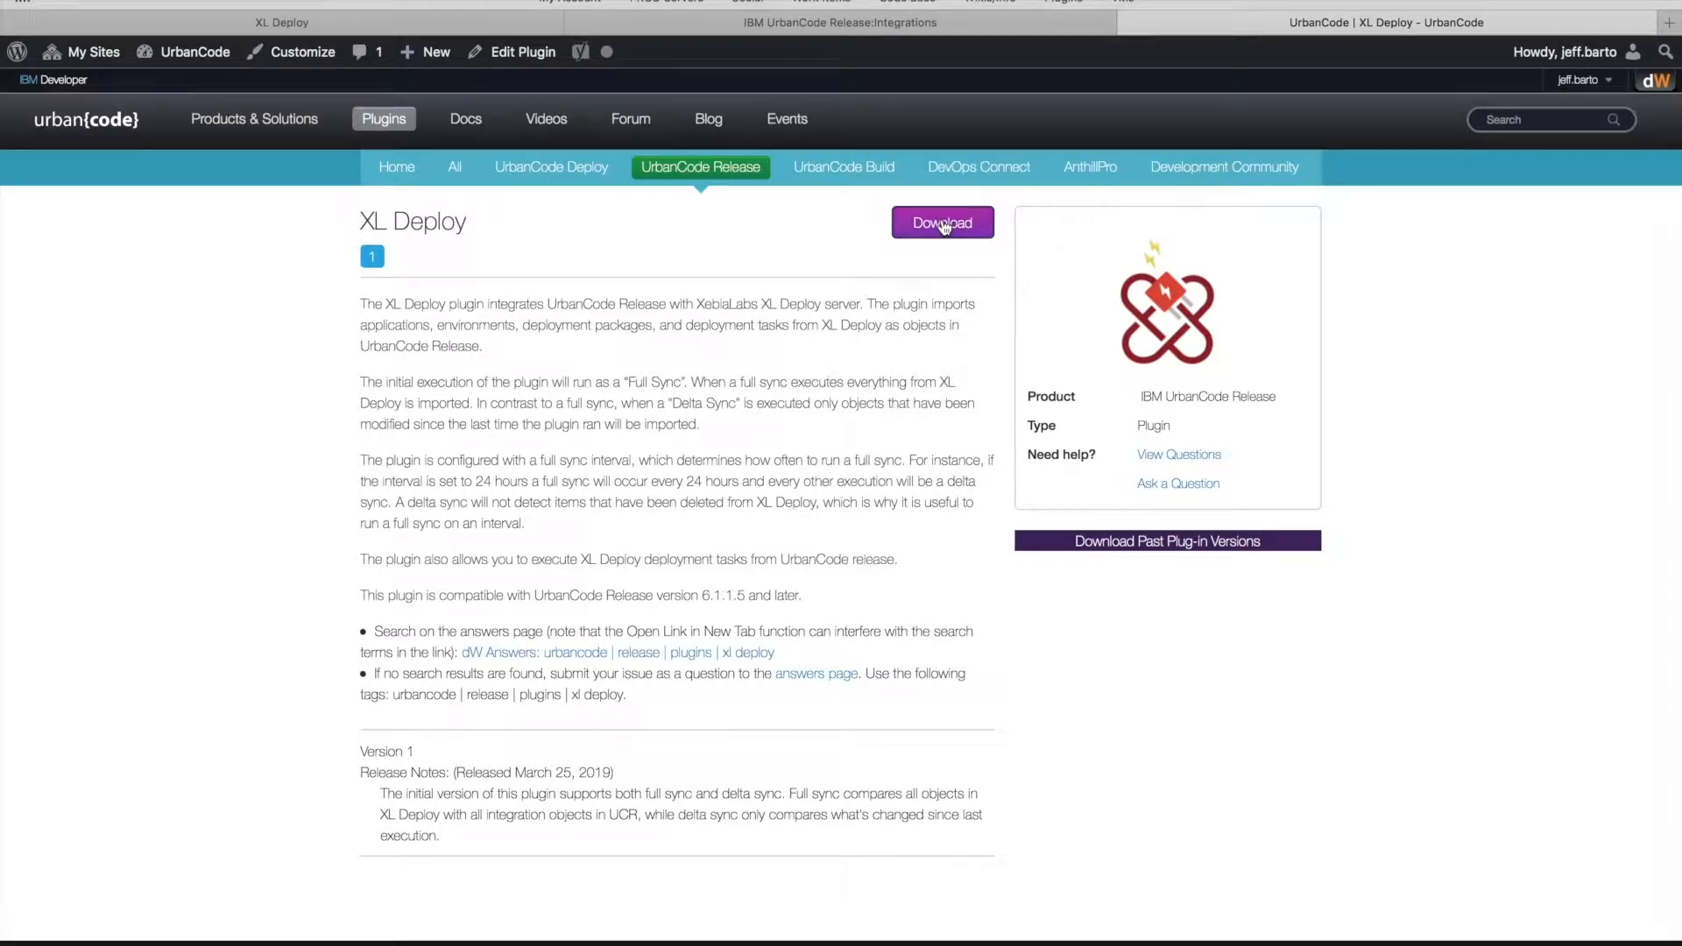
Switch to IBM UrbanCode Release and open the existing XL Deploy integration for editing
left_click(943, 26)
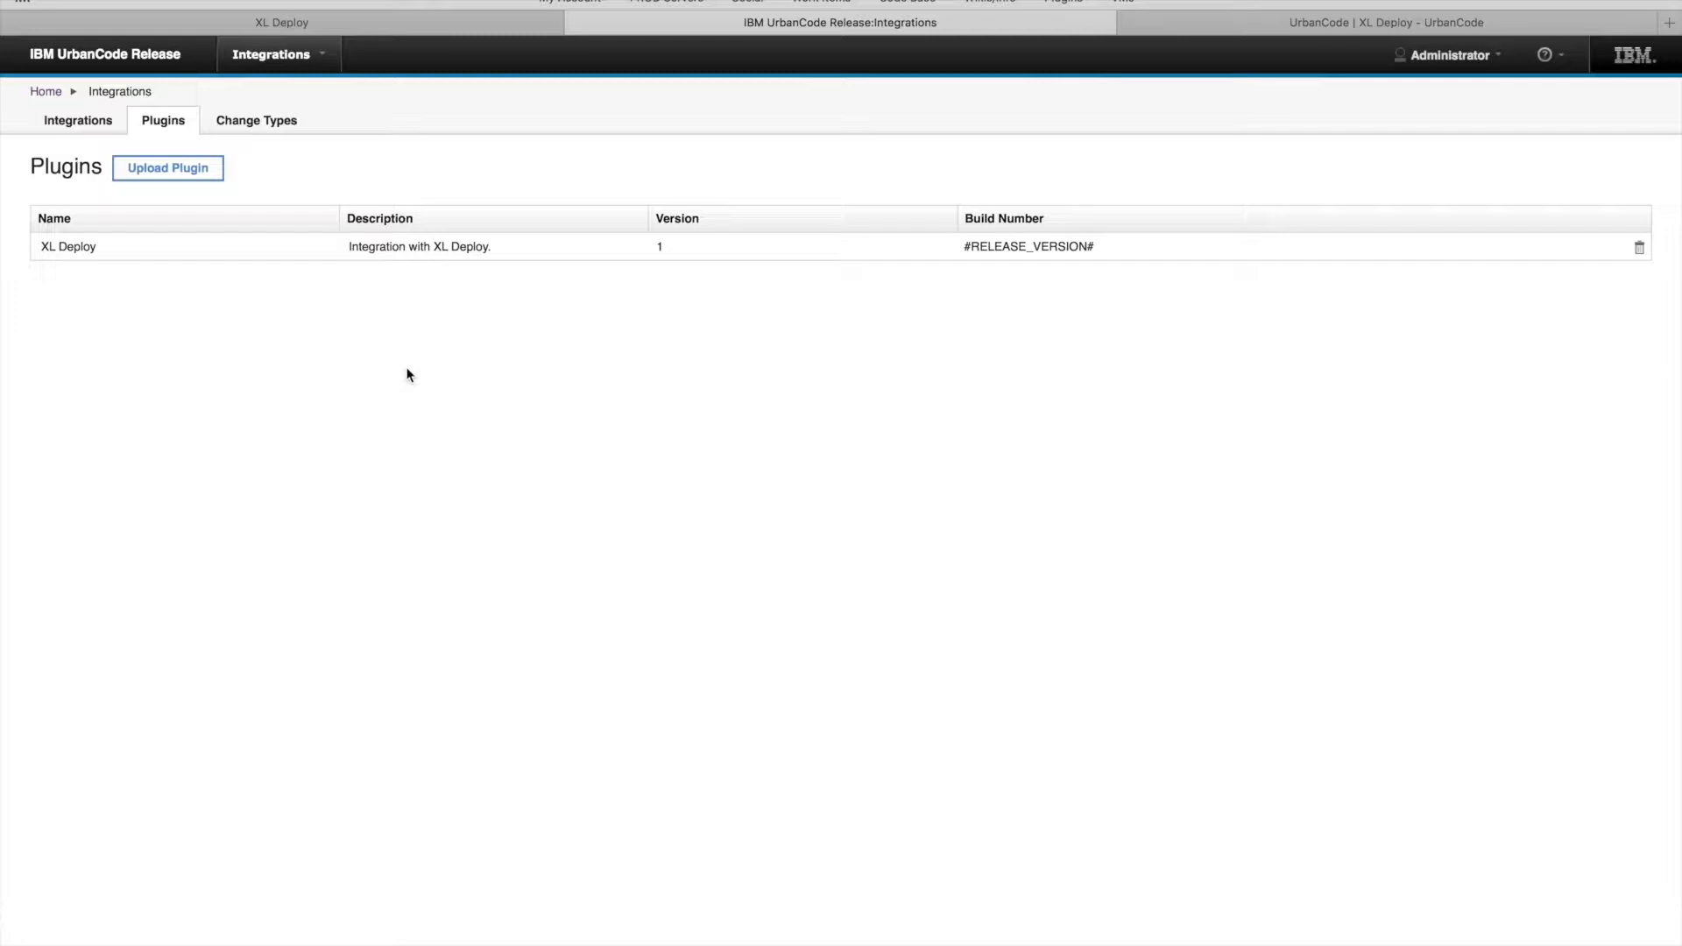
left_click(99, 125)
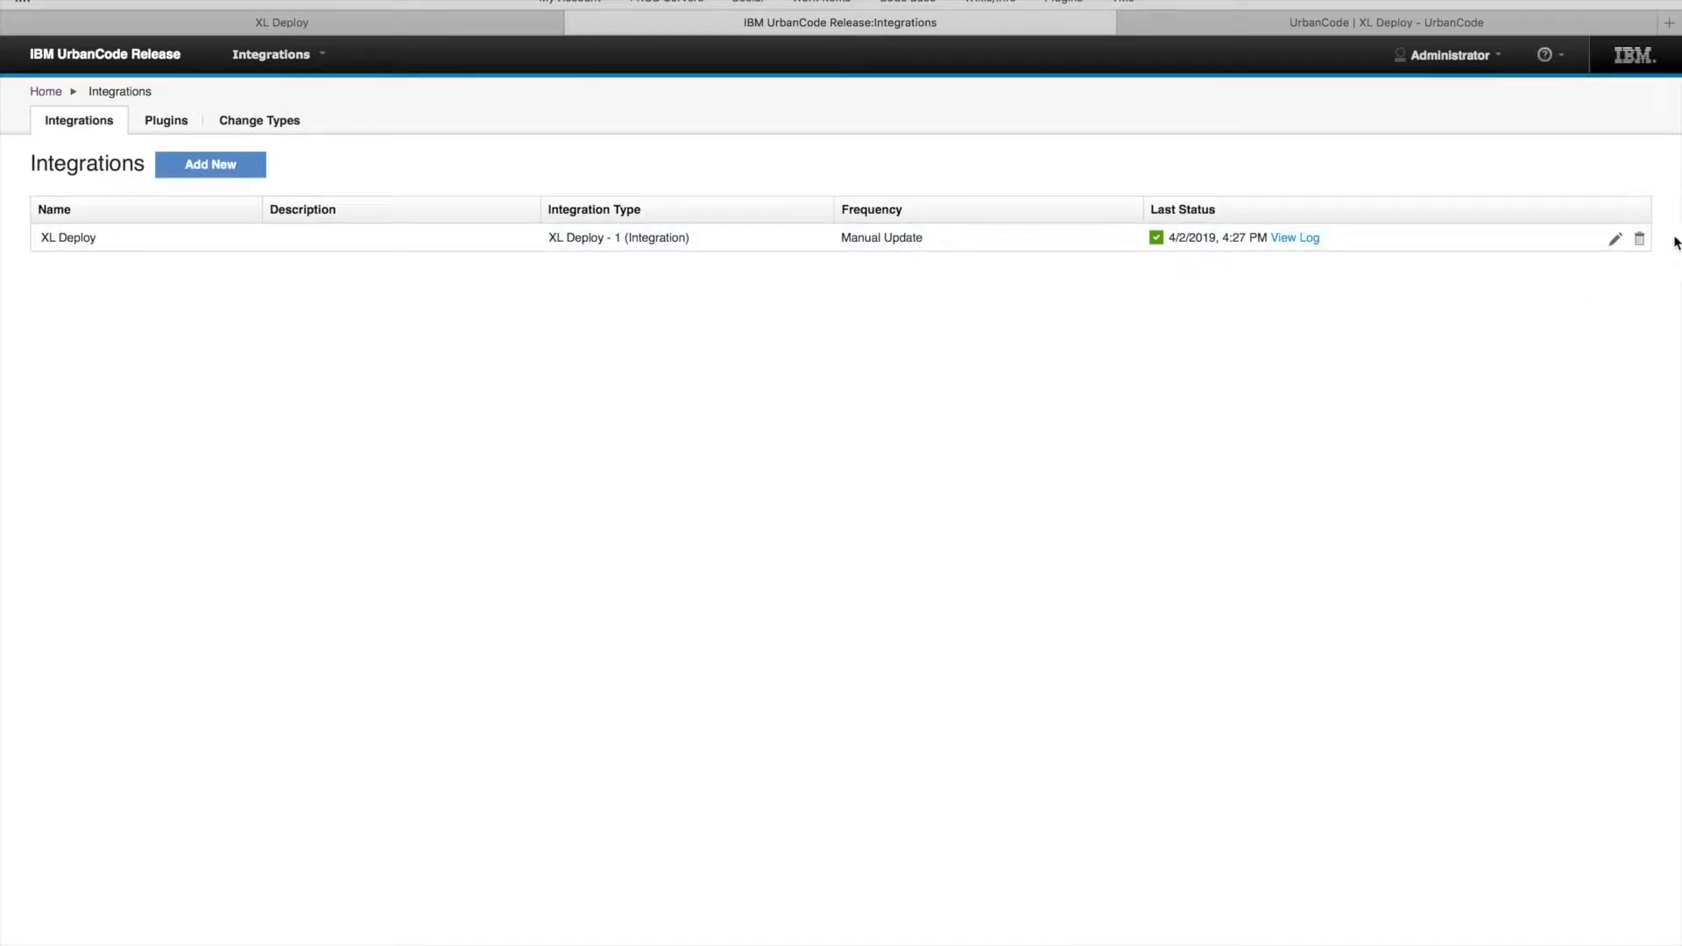
left_click(1615, 239)
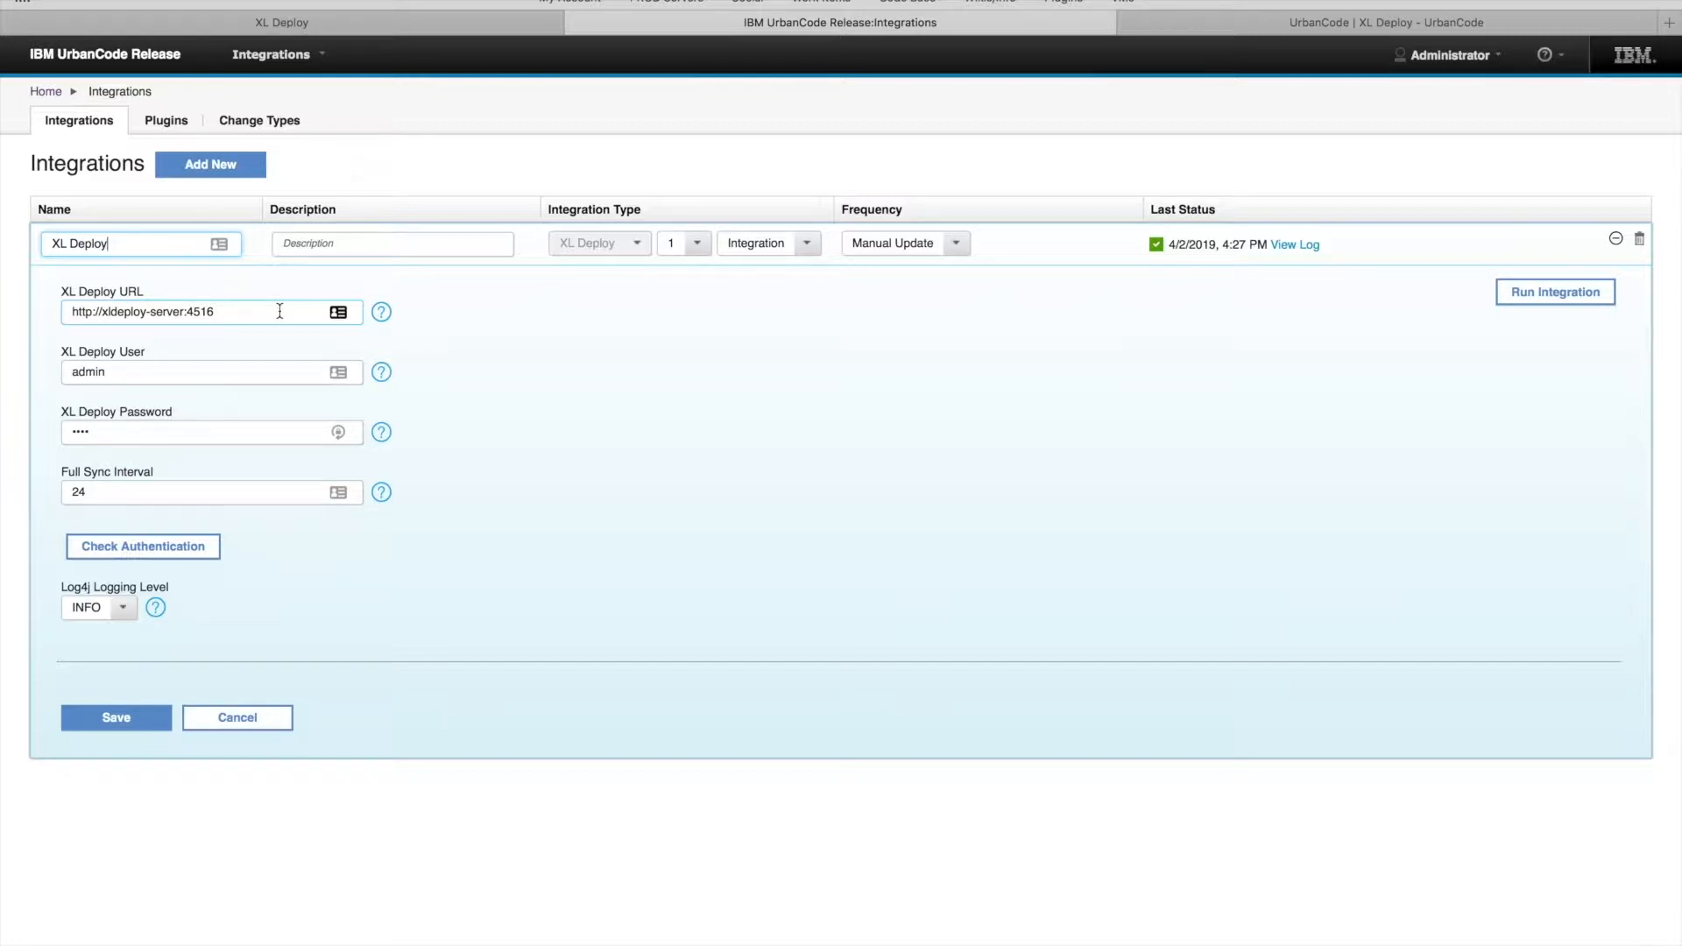
Examine the integration's XL Deploy URL, user and password fields, update frequency options and full sync interval
double_click(250, 316)
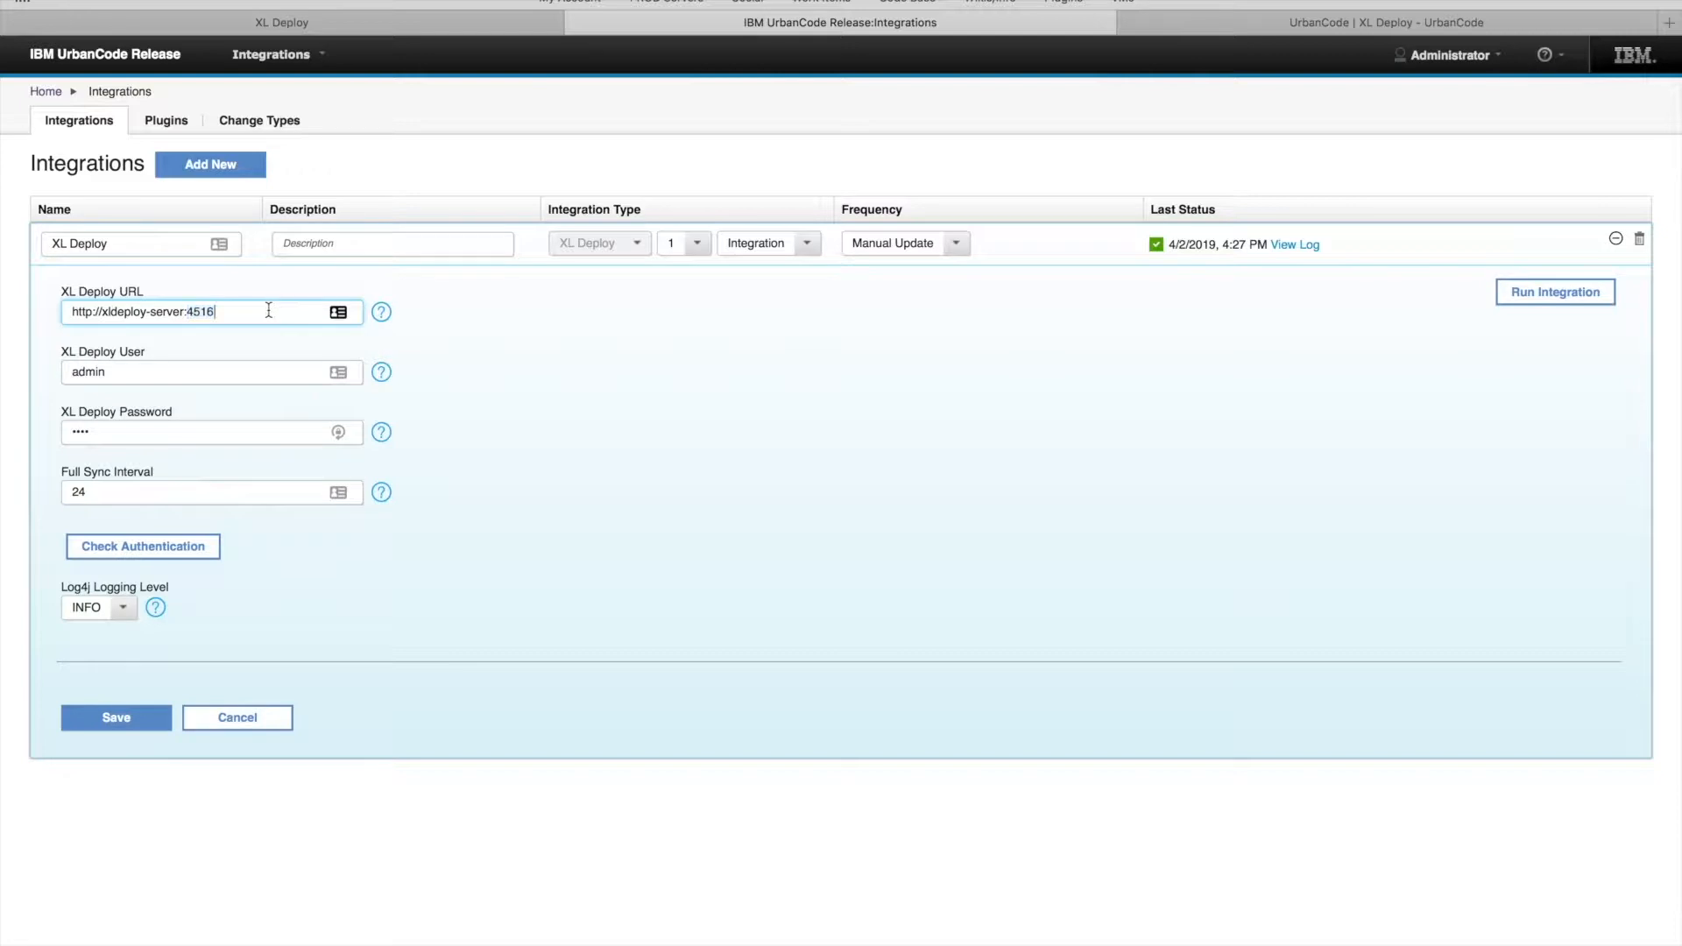
left_click_drag(184, 312, 101, 314)
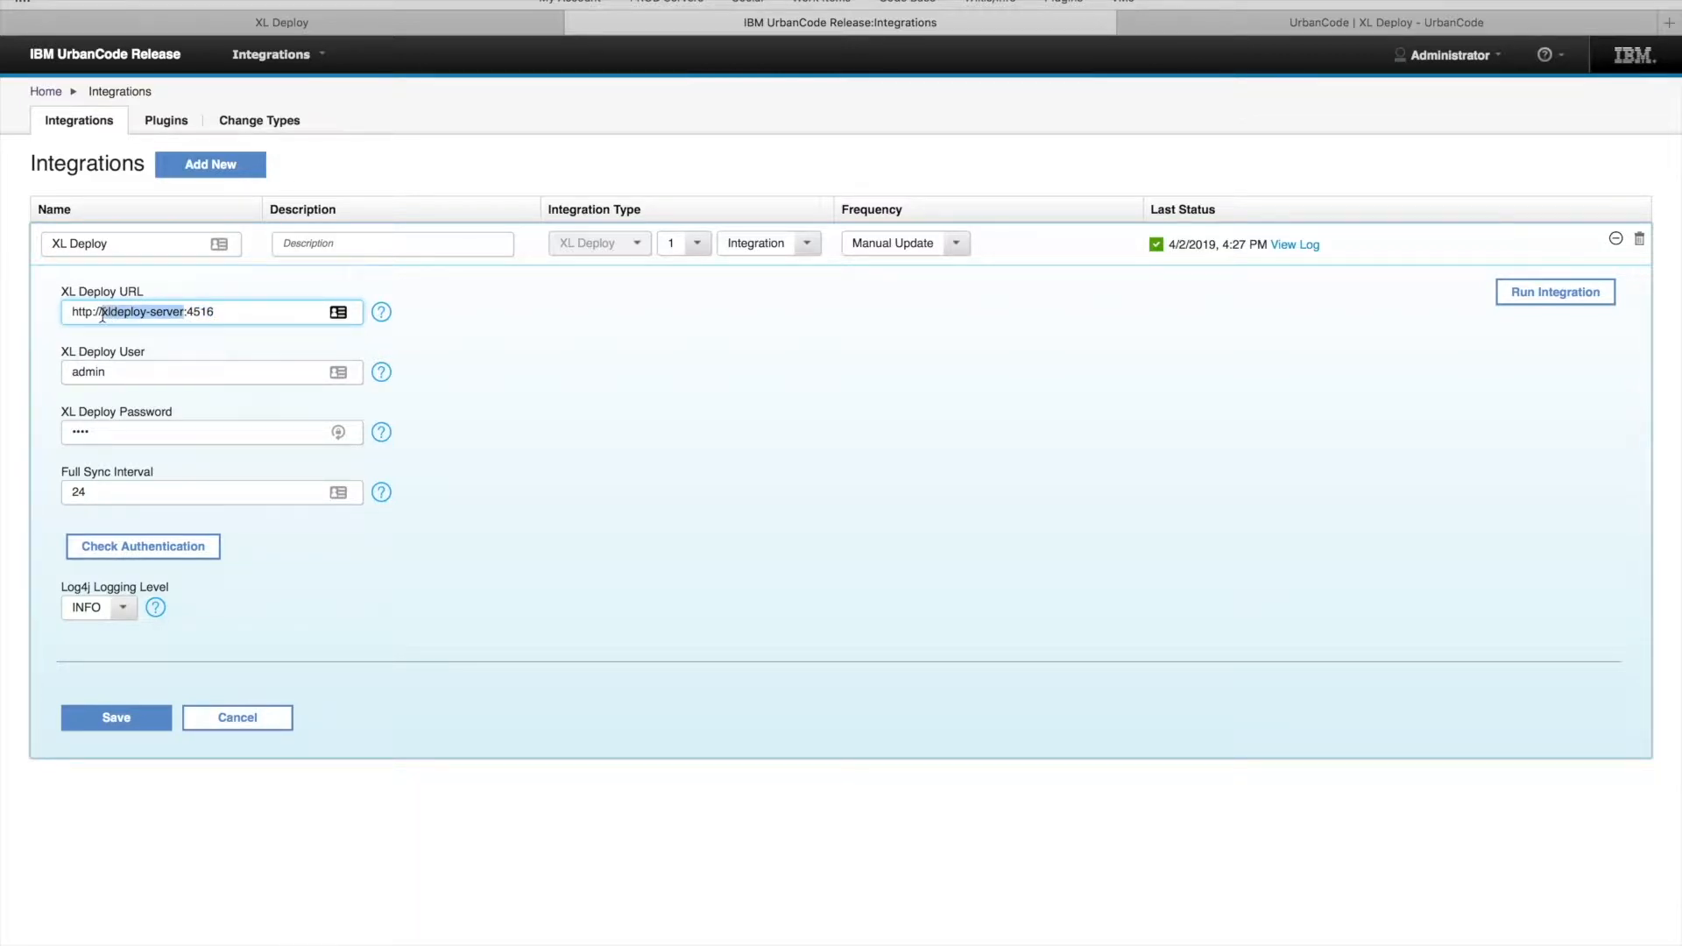
left_click(228, 313)
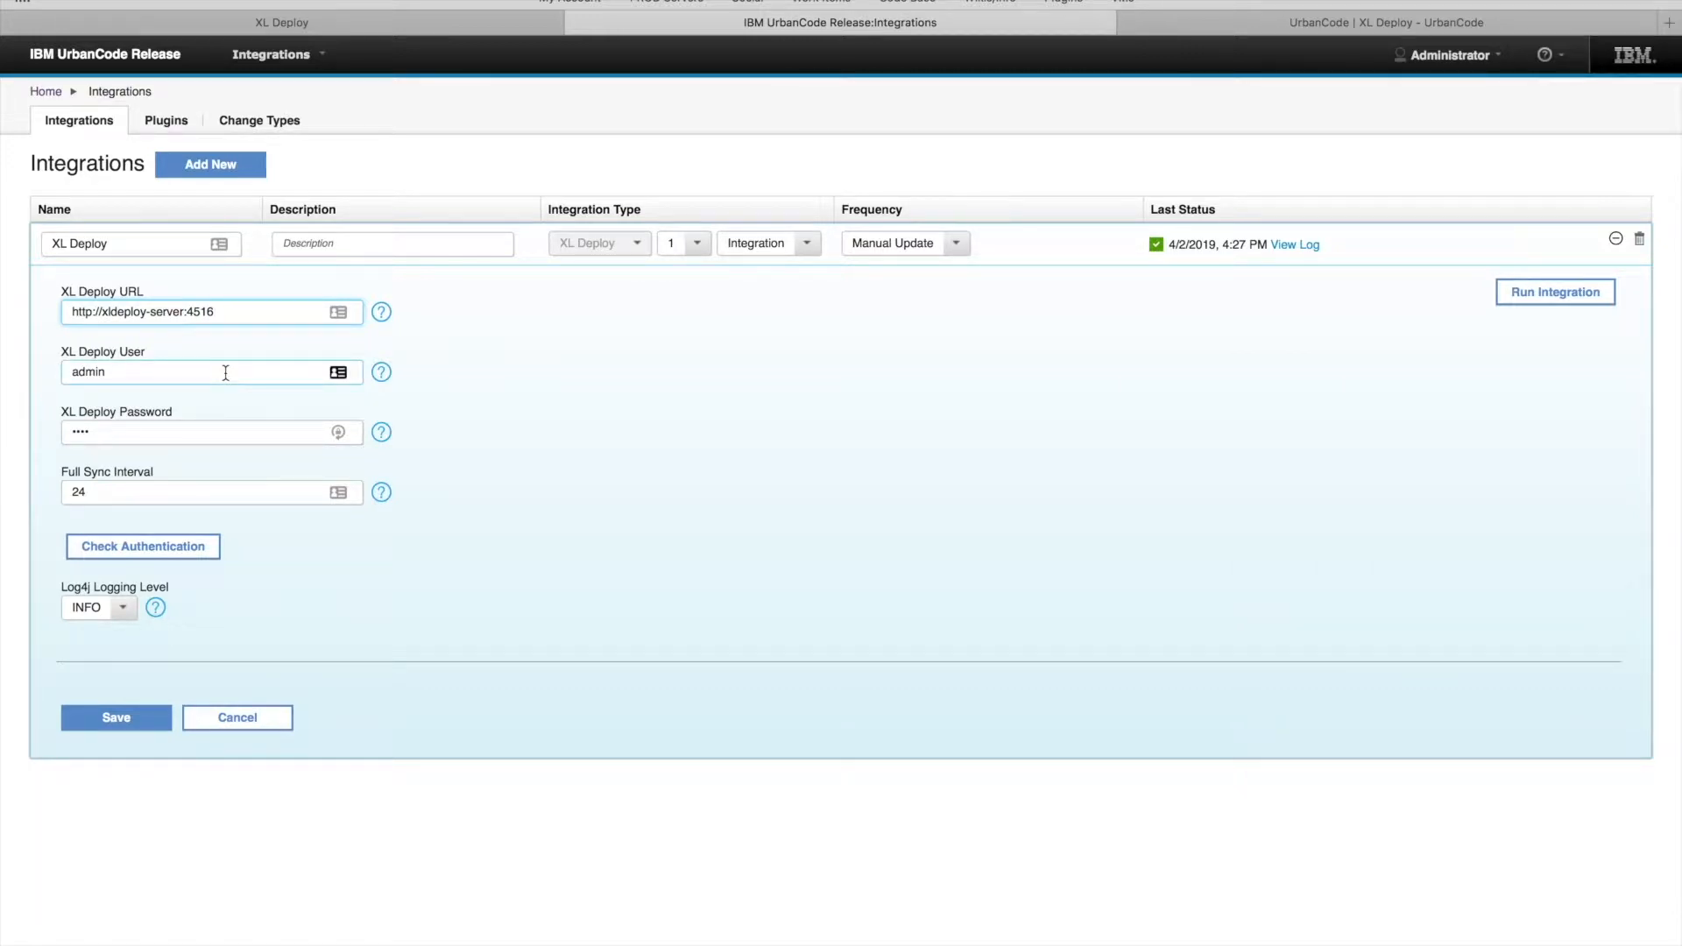
left_click_drag(48, 352, 262, 427)
left_click(471, 446)
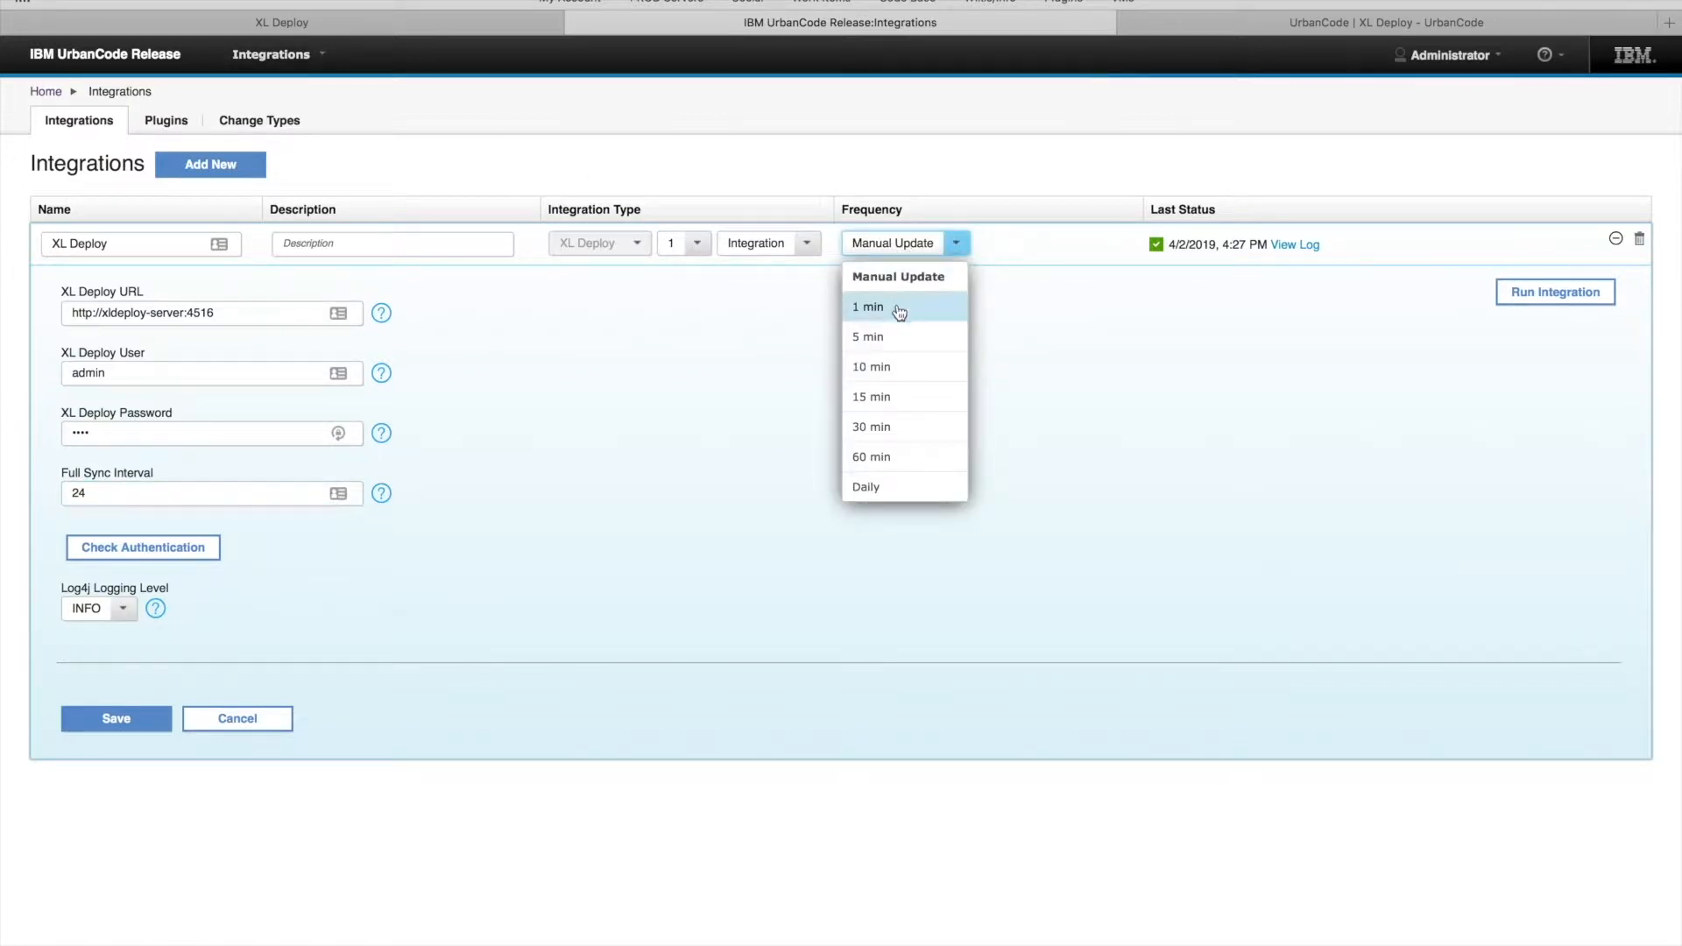
left_click(1109, 326)
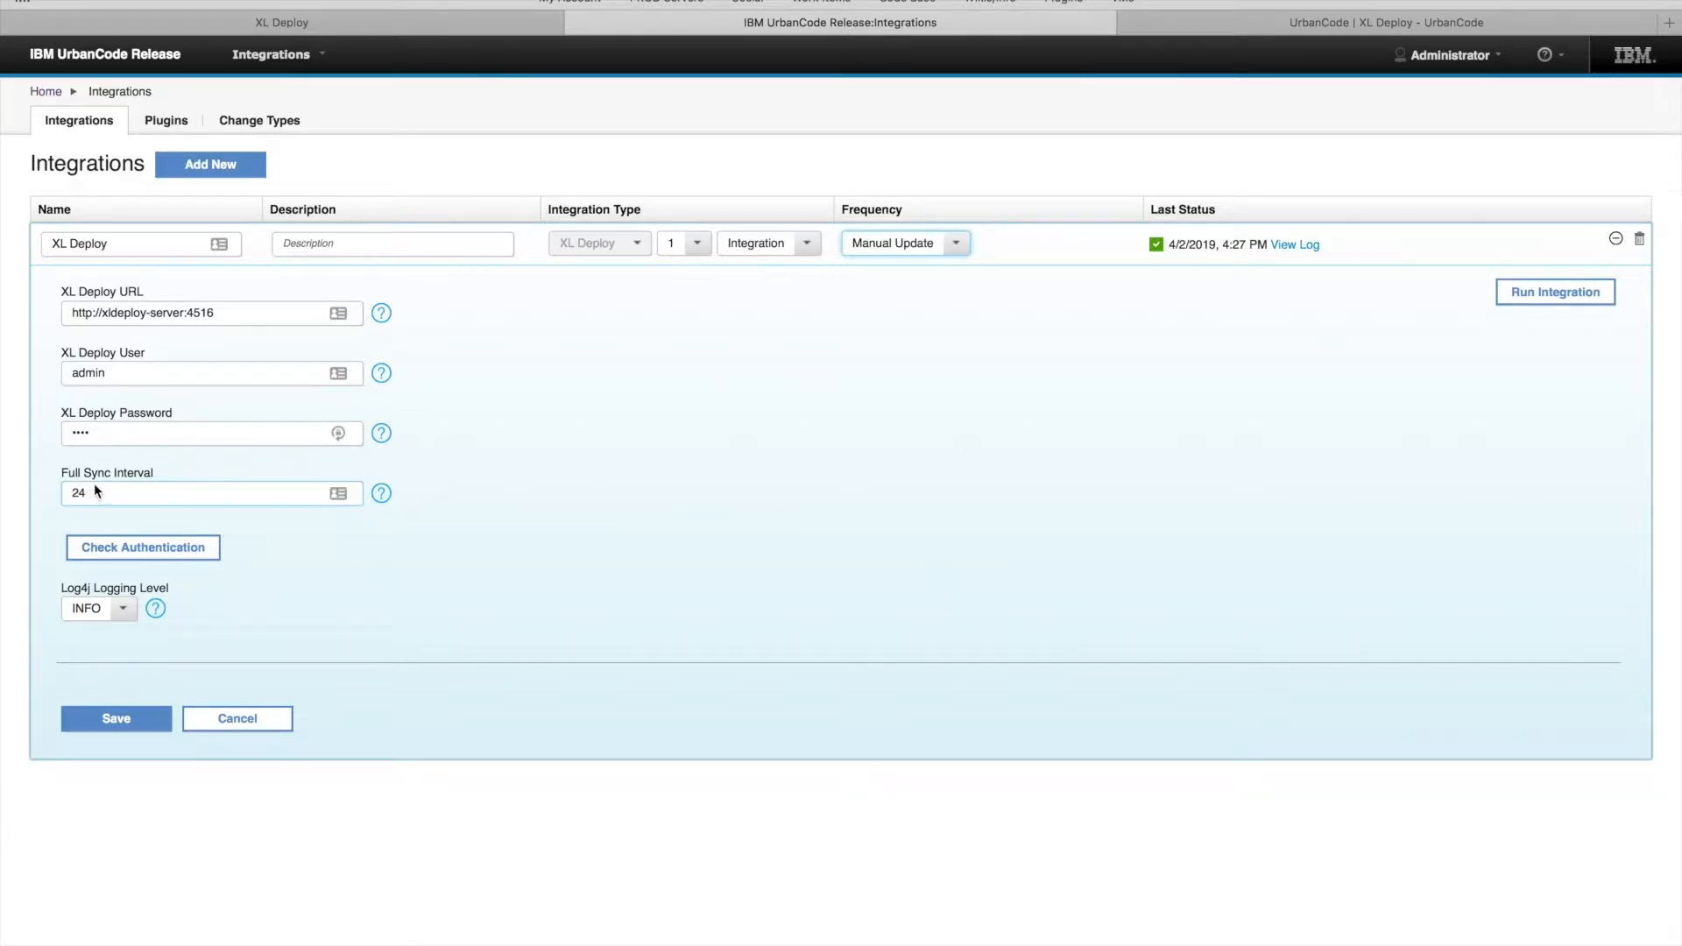
left_click_drag(136, 493, 41, 492)
left_click(146, 495)
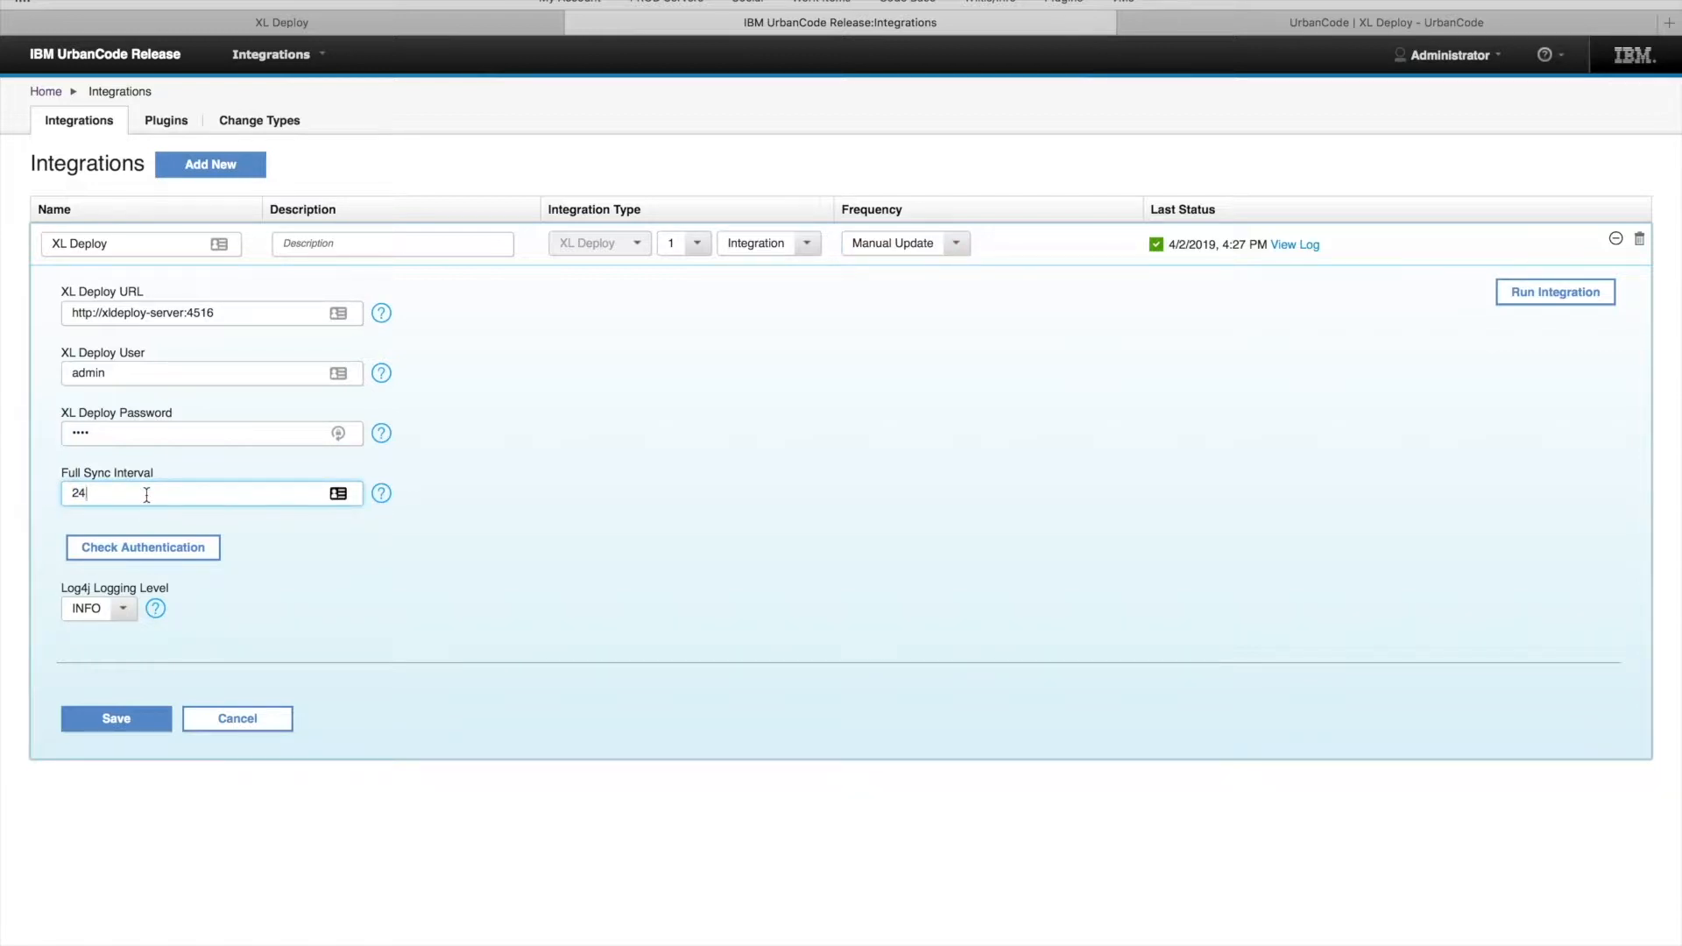
left_click_drag(88, 495, 69, 494)
left_click(122, 493)
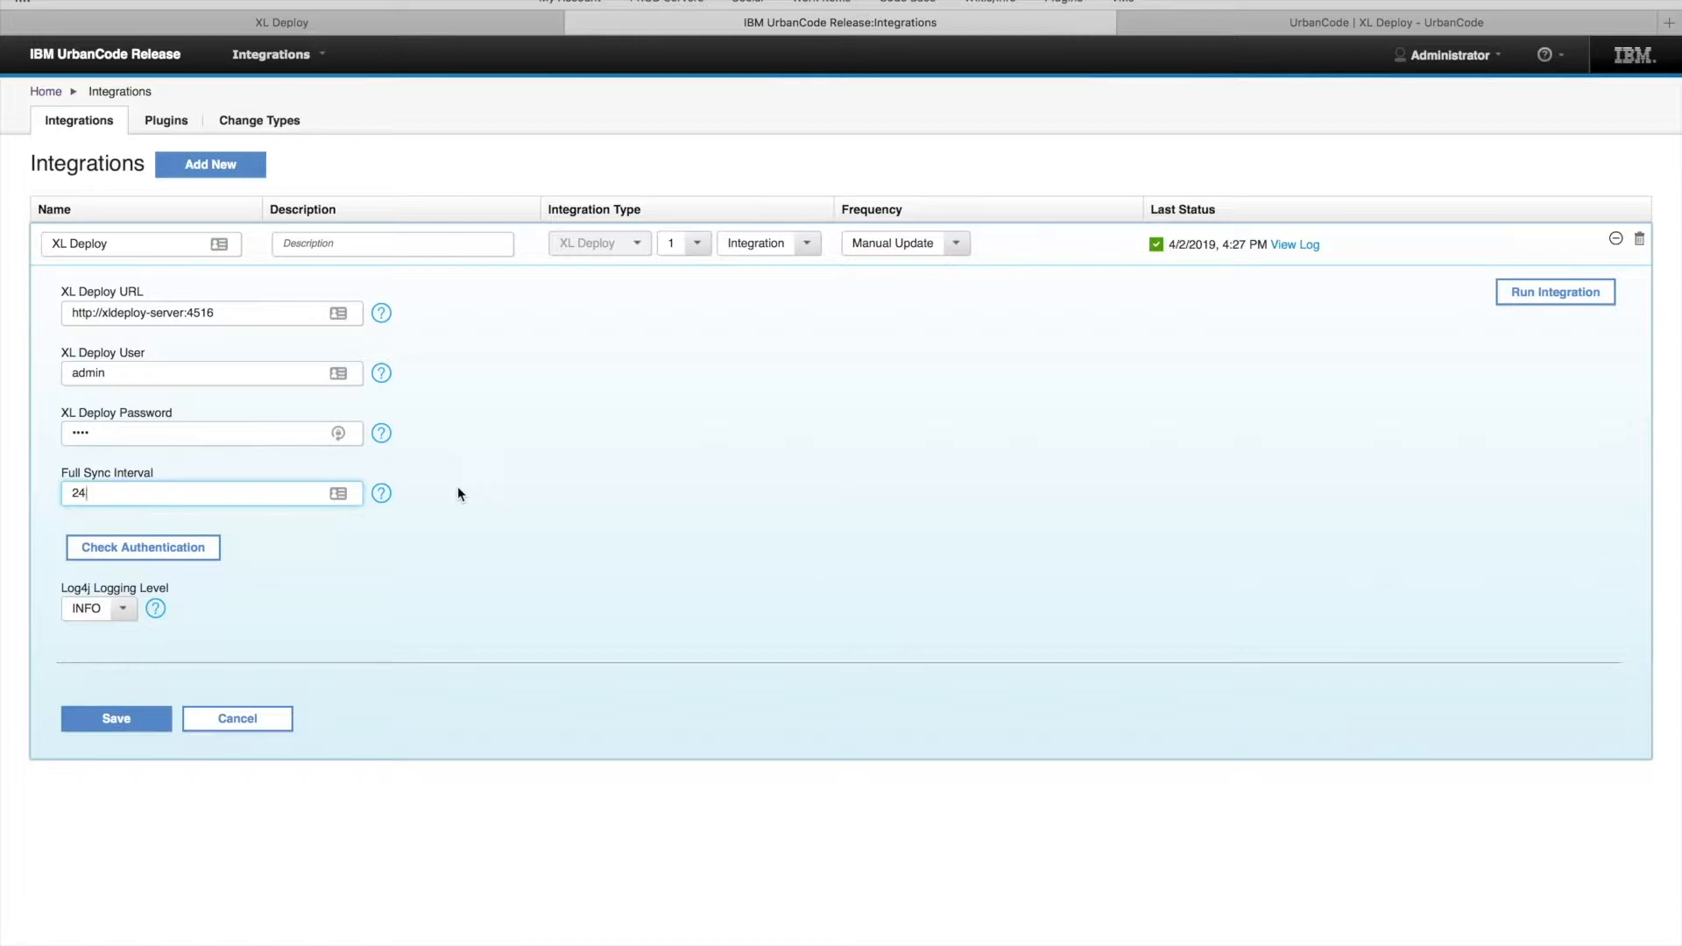
Check the integration's authentication with the XL Deploy and UrbanCode Release servers, read the report and close it
left_click(131, 549)
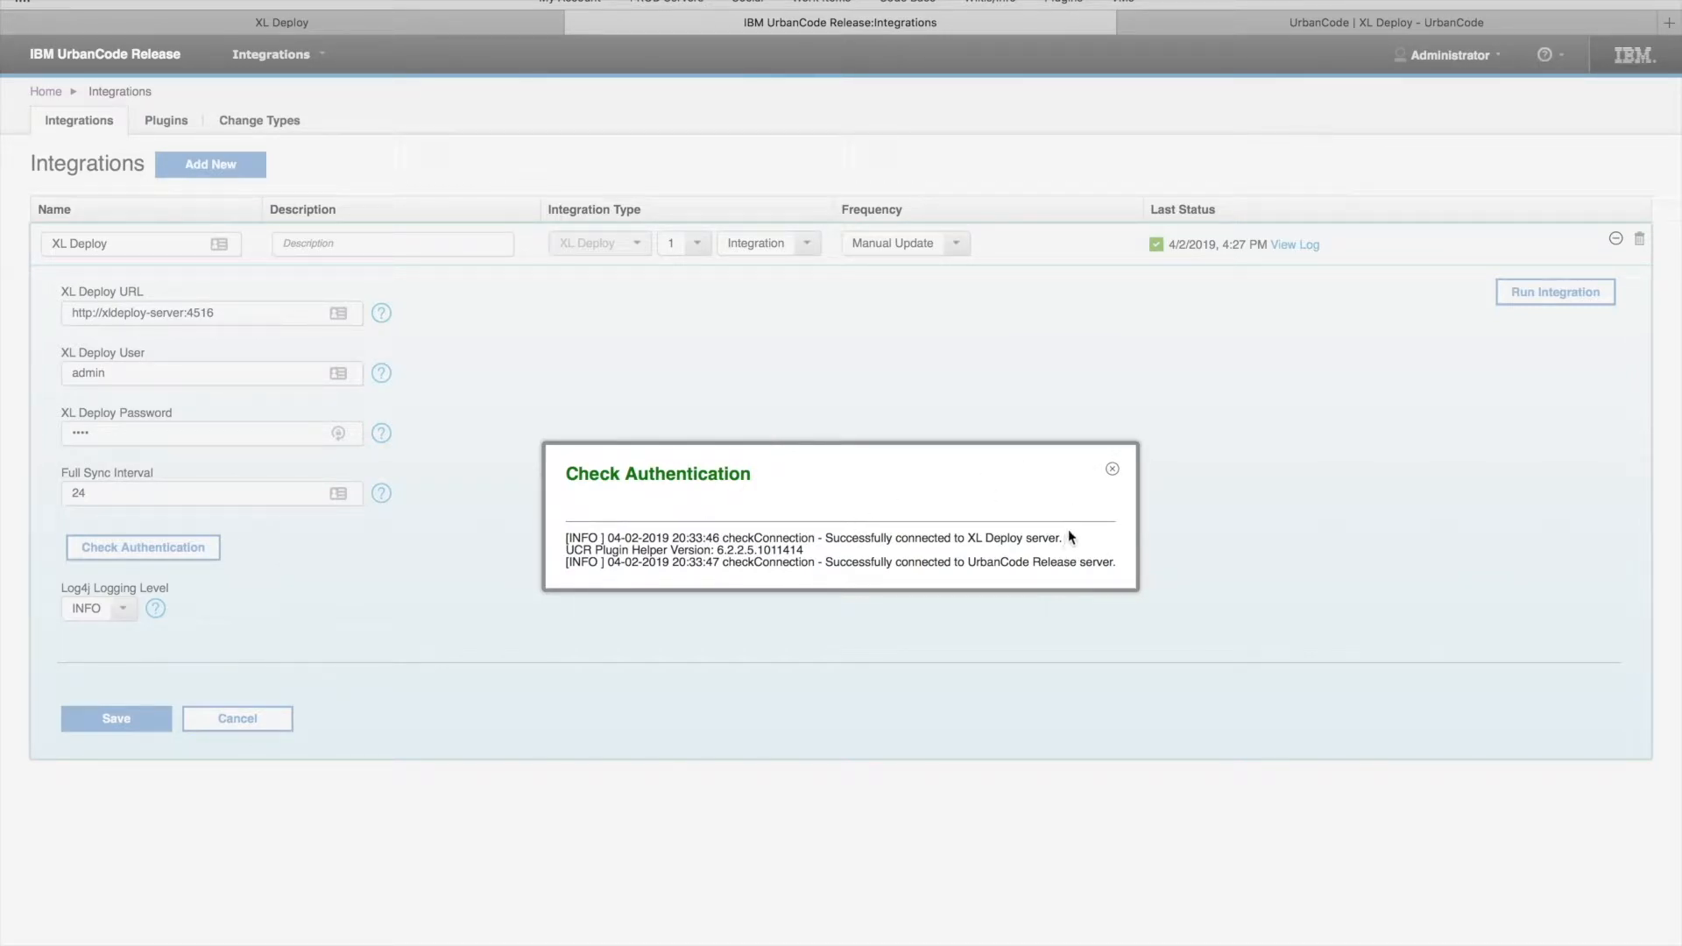
left_click_drag(1063, 538, 823, 539)
left_click_drag(1117, 562, 894, 562)
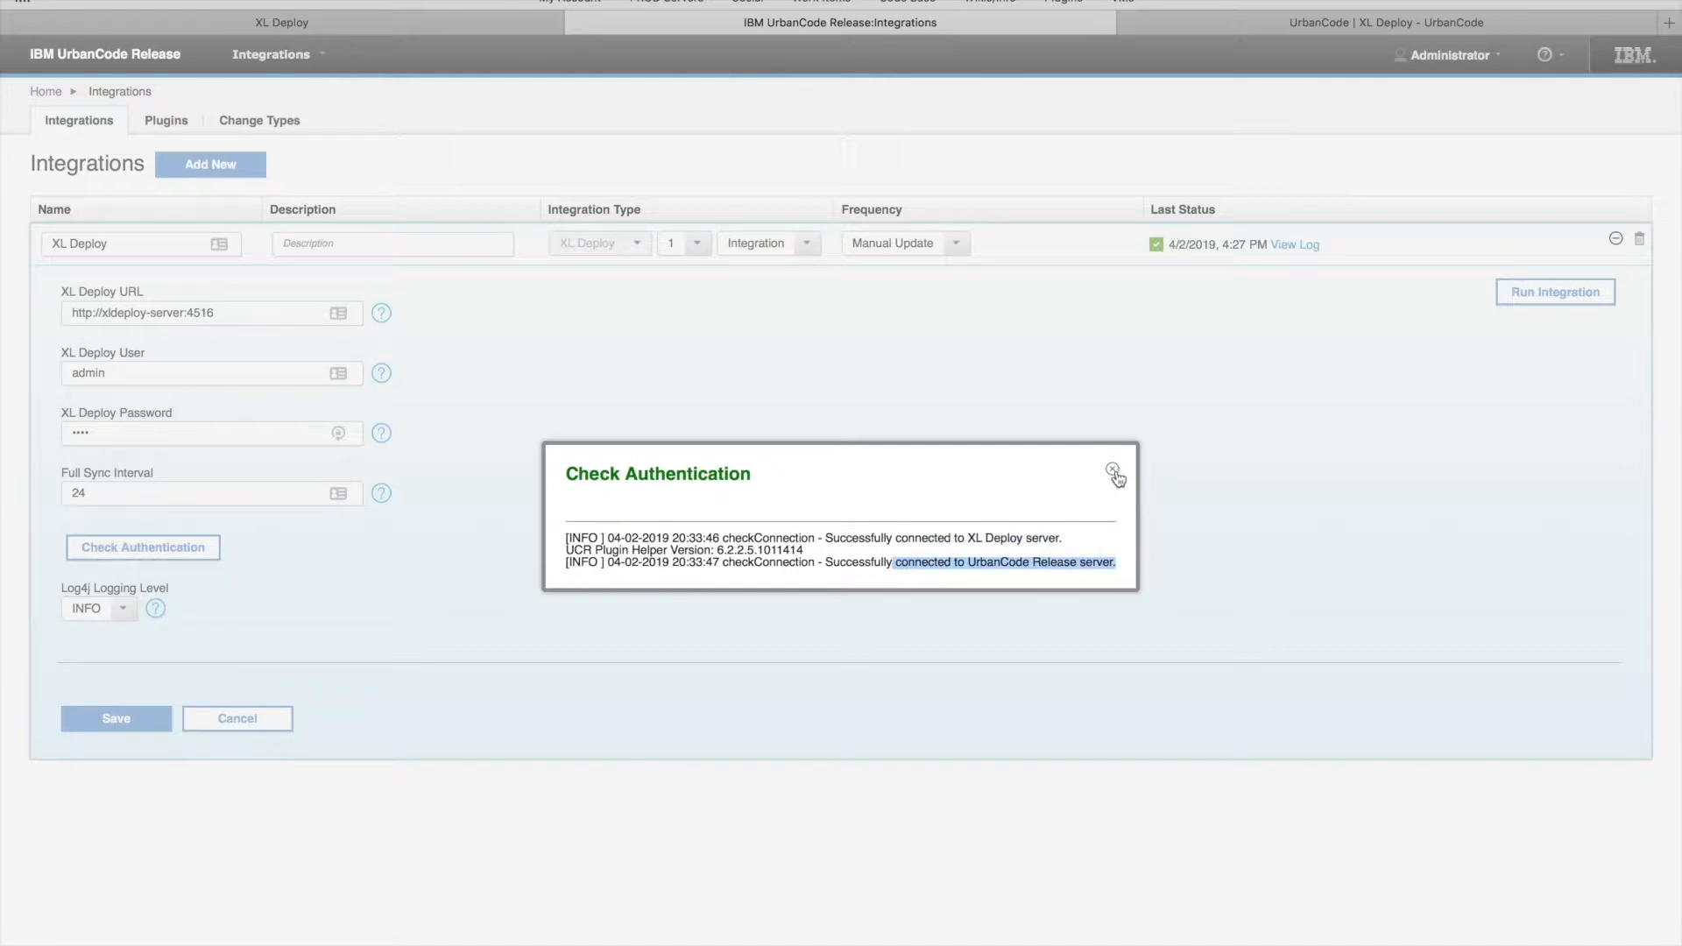
left_click(1112, 472)
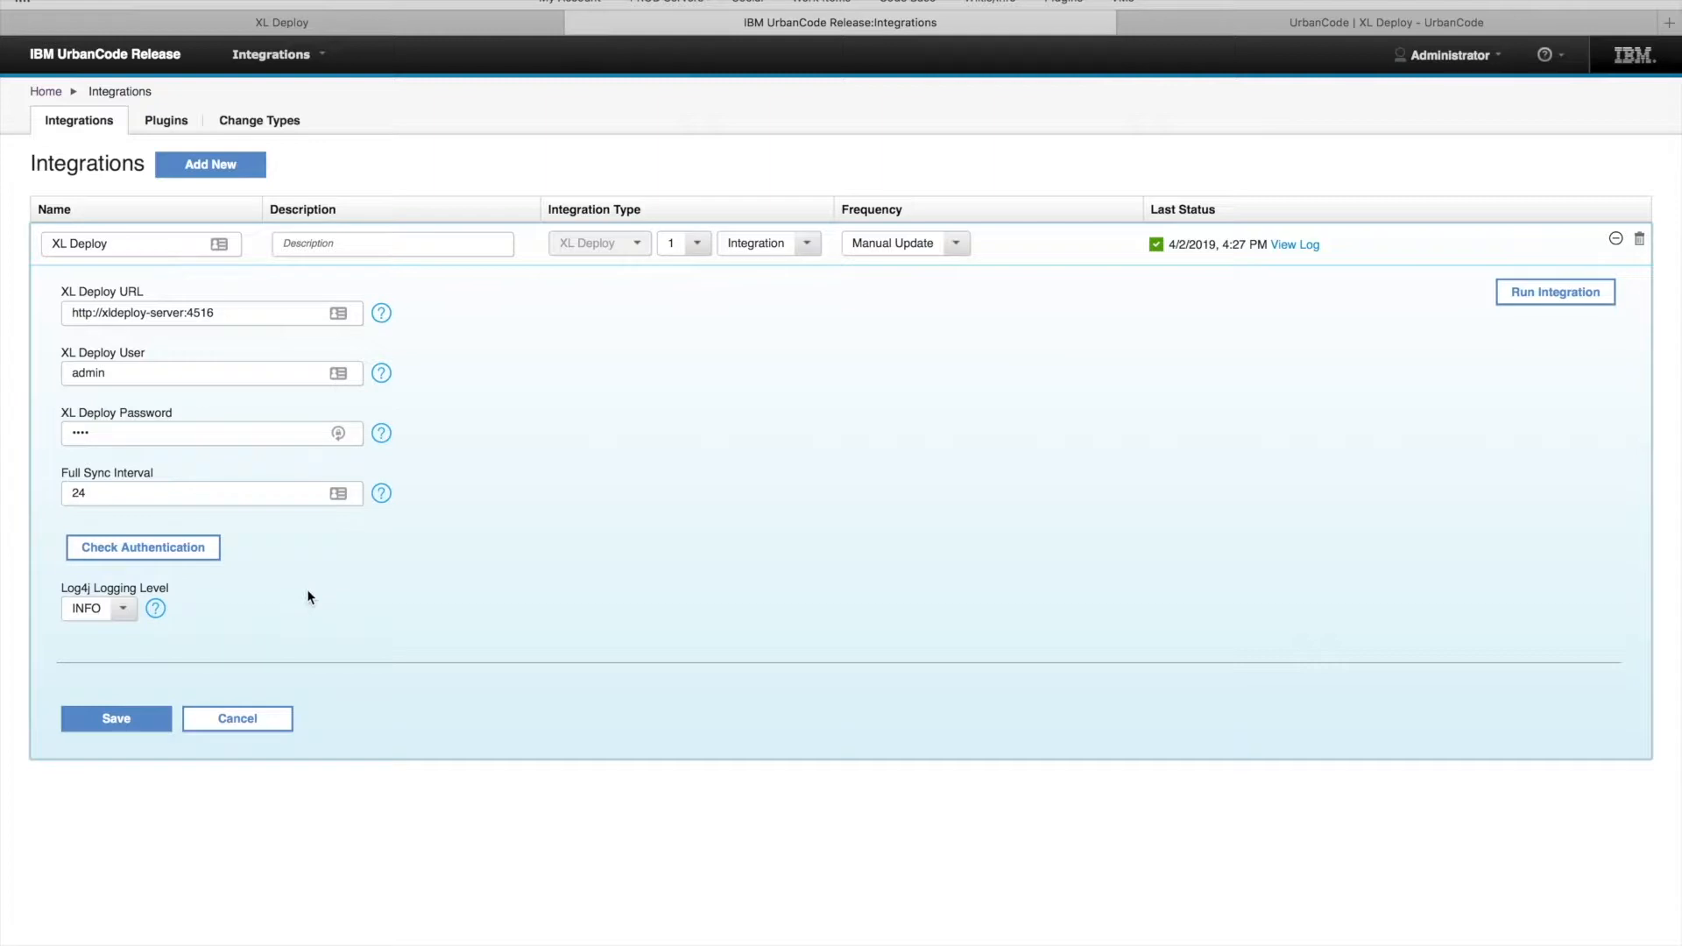
Switch the integration's Log4j logging level to DEBUG and back to INFO
left_click(123, 609)
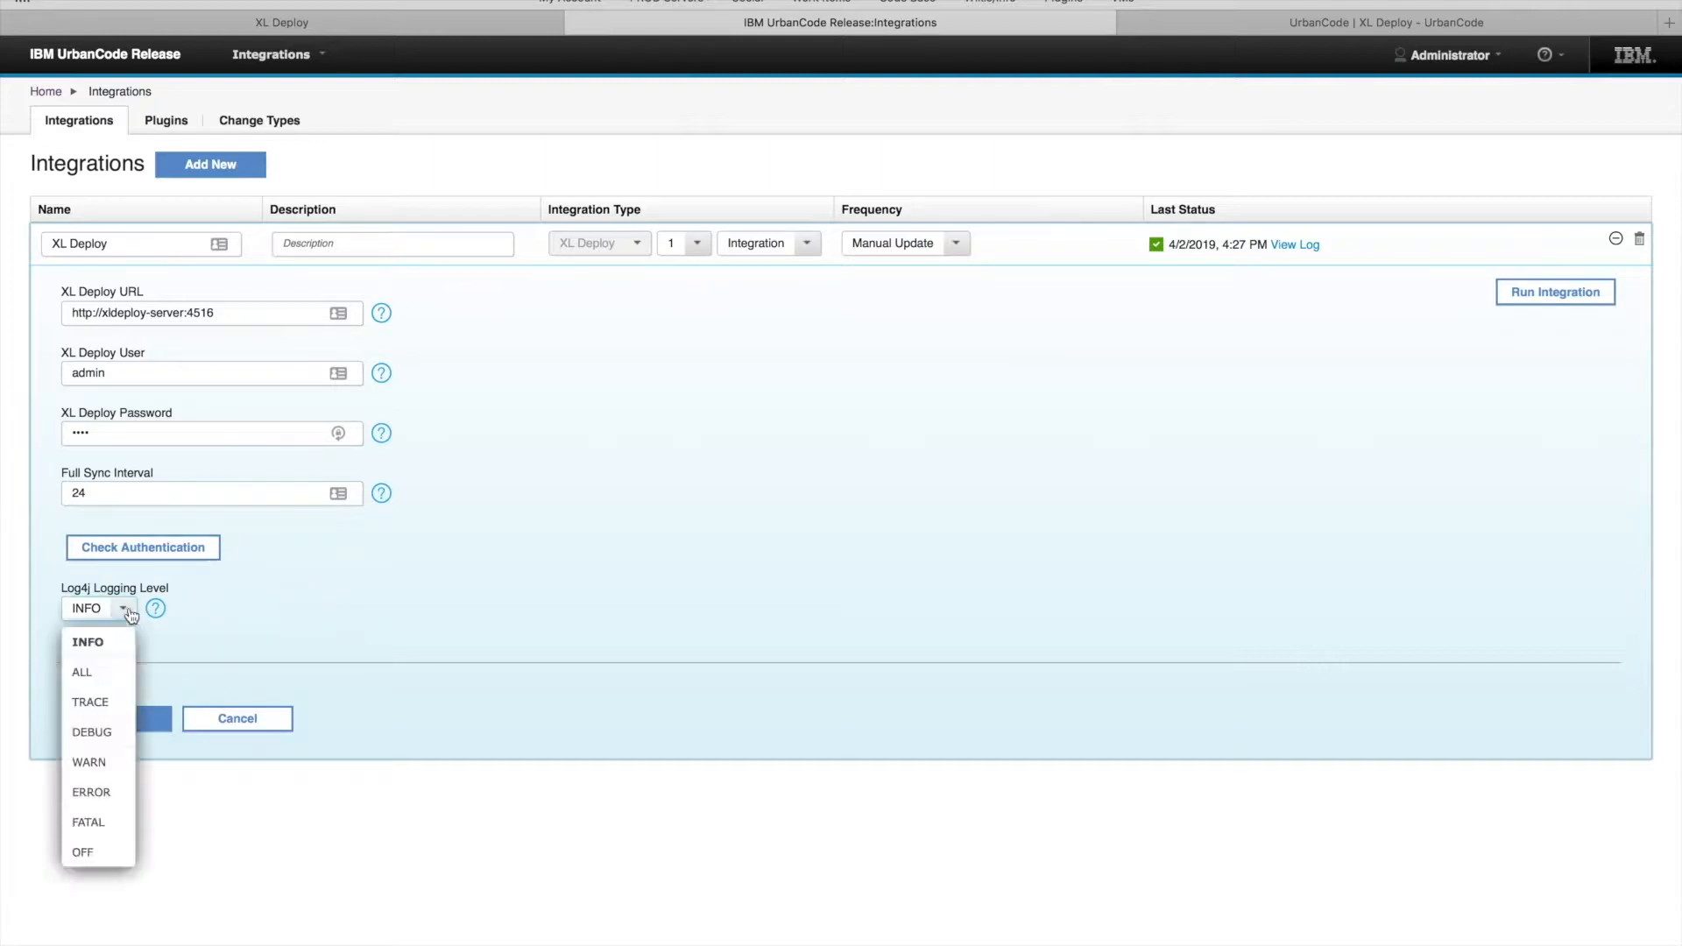
left_click(110, 735)
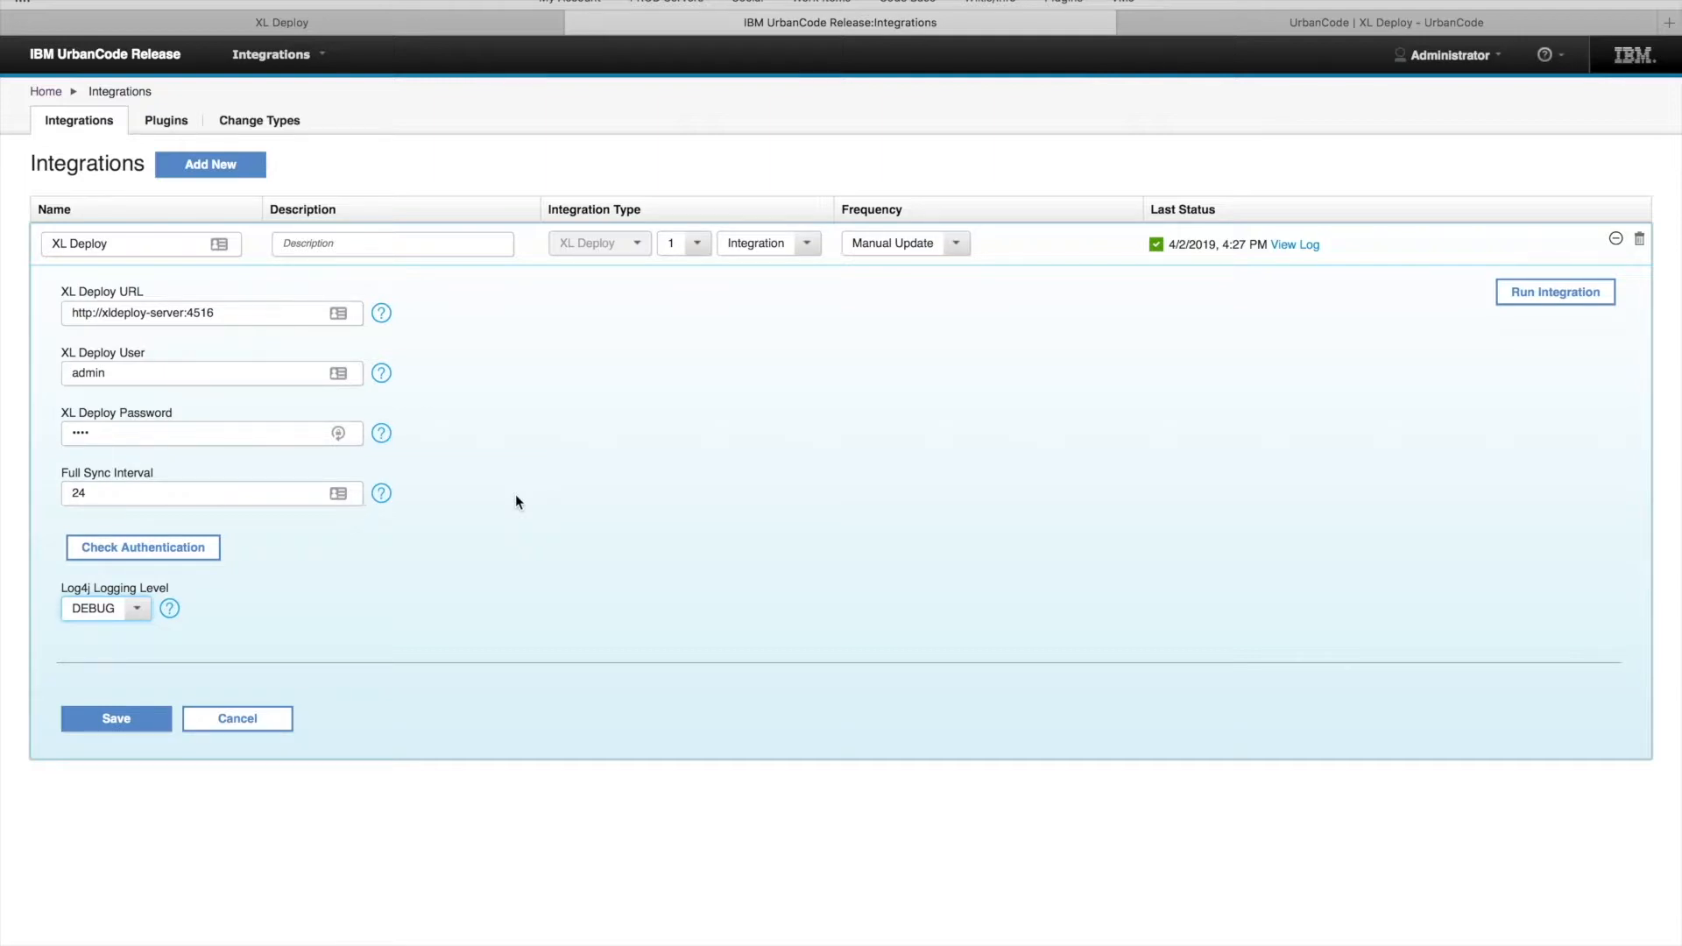
left_click(137, 617)
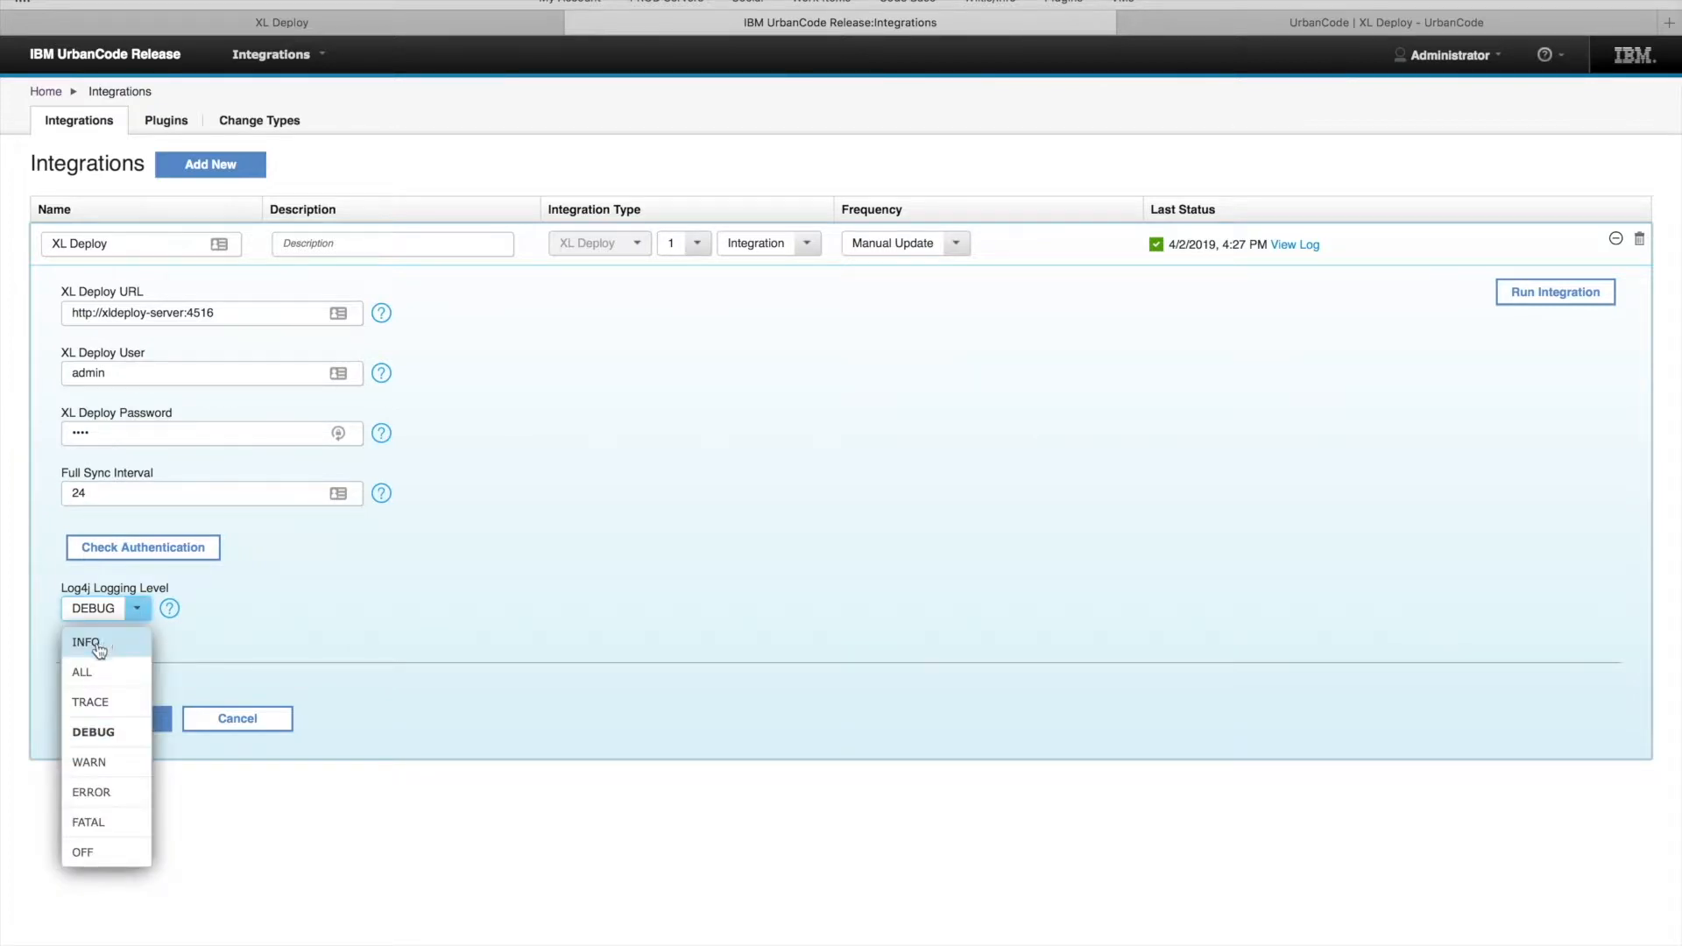
left_click(98, 647)
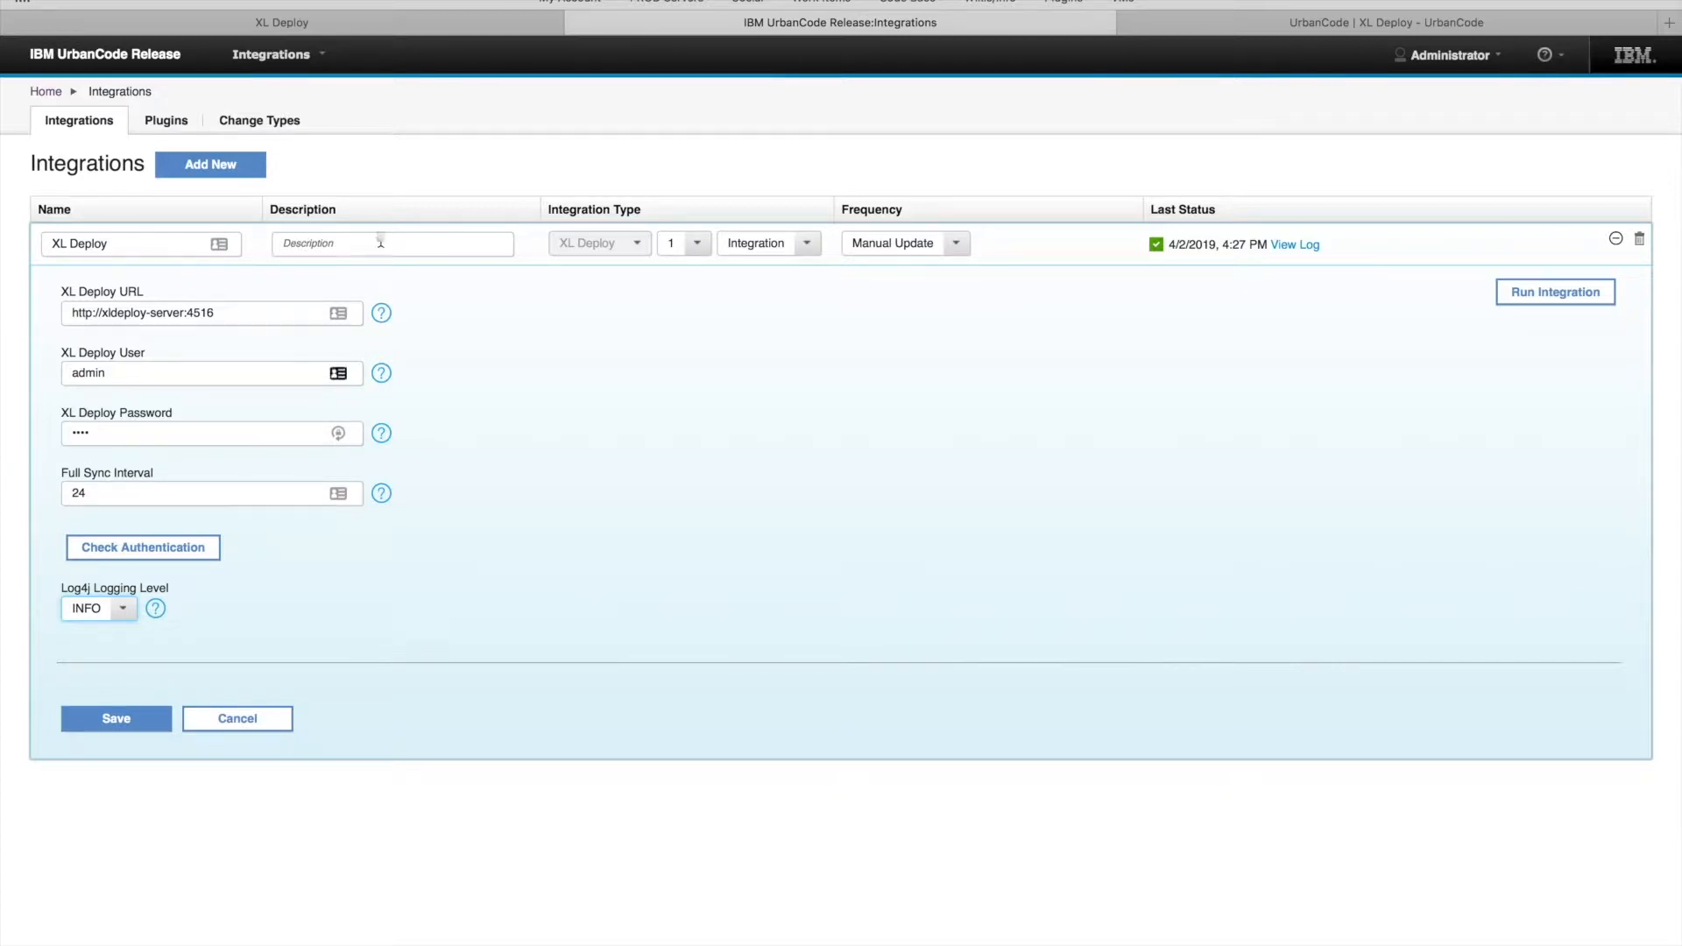
Switch to XL Deploy to view the Spring-Music application in the library, and return to IBM UrbanCode Release
left_click(354, 23)
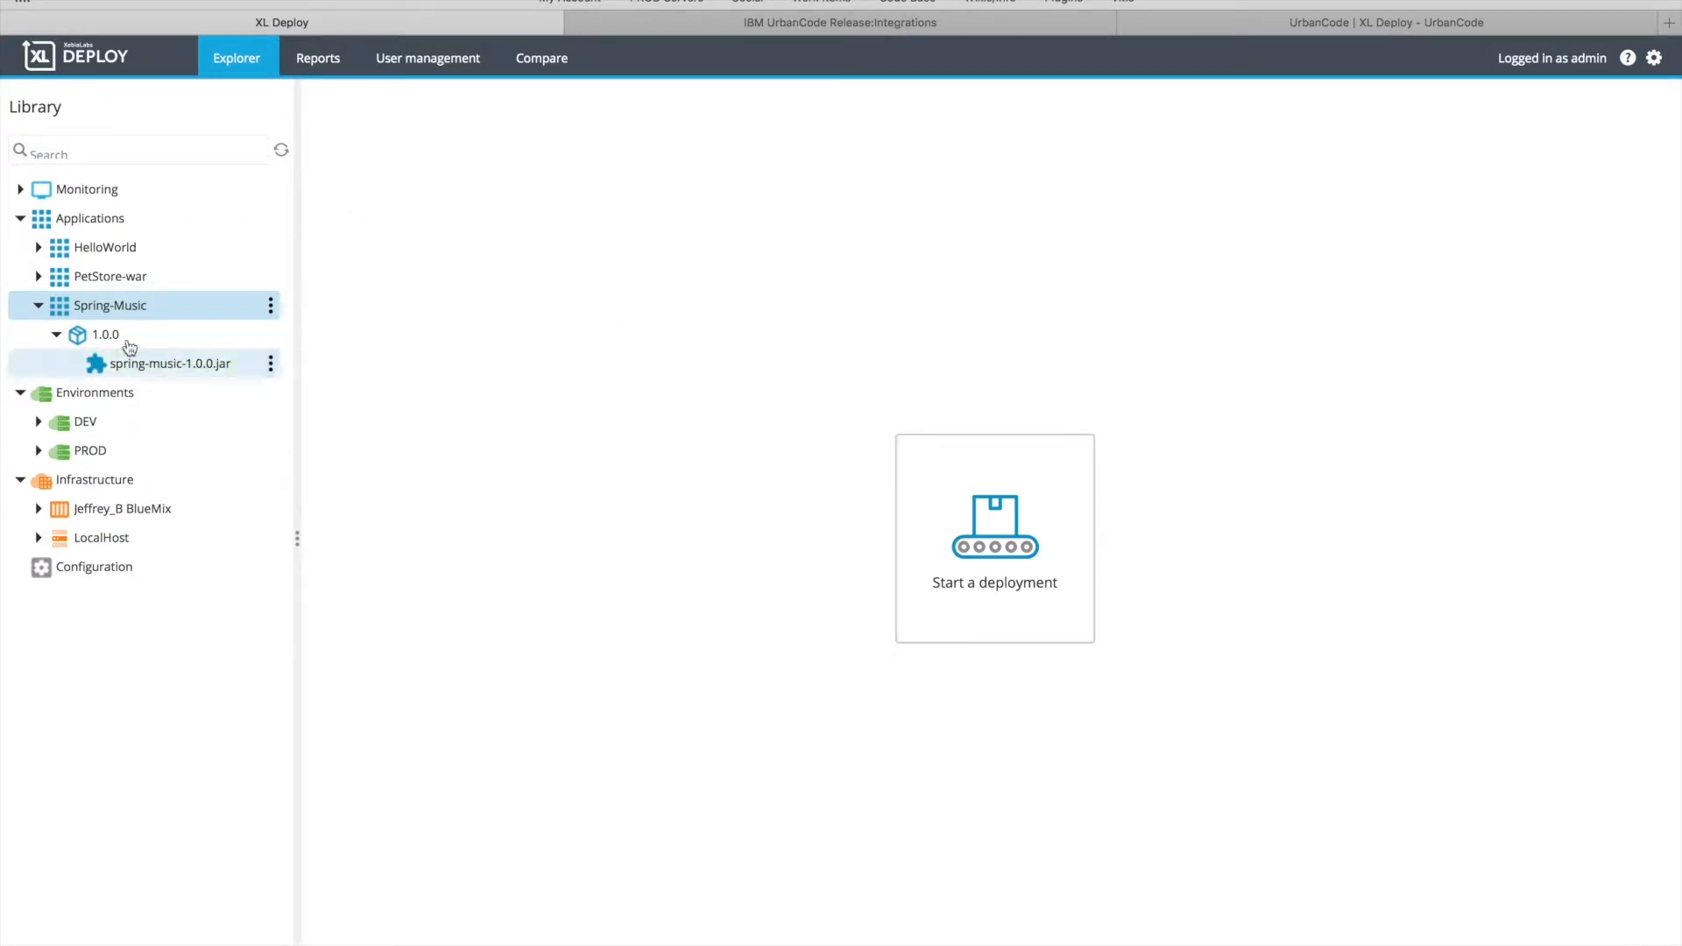
left_click(868, 26)
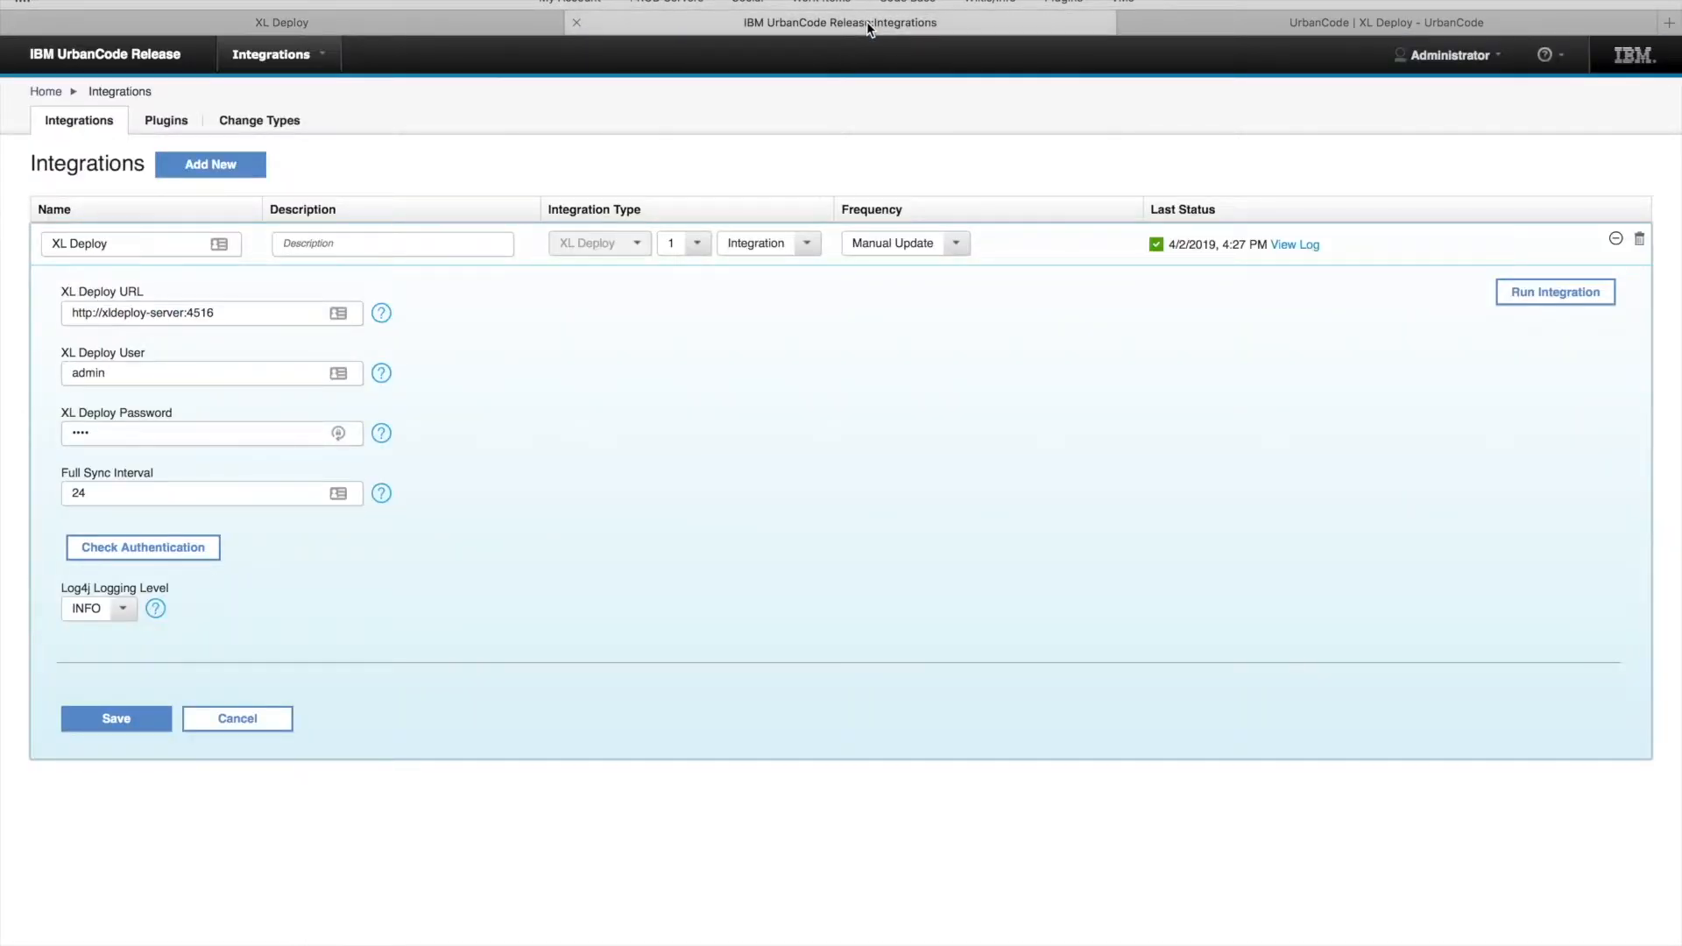
Set the XL Deploy integration's Full Sync Interval to 0
left_click(151, 495)
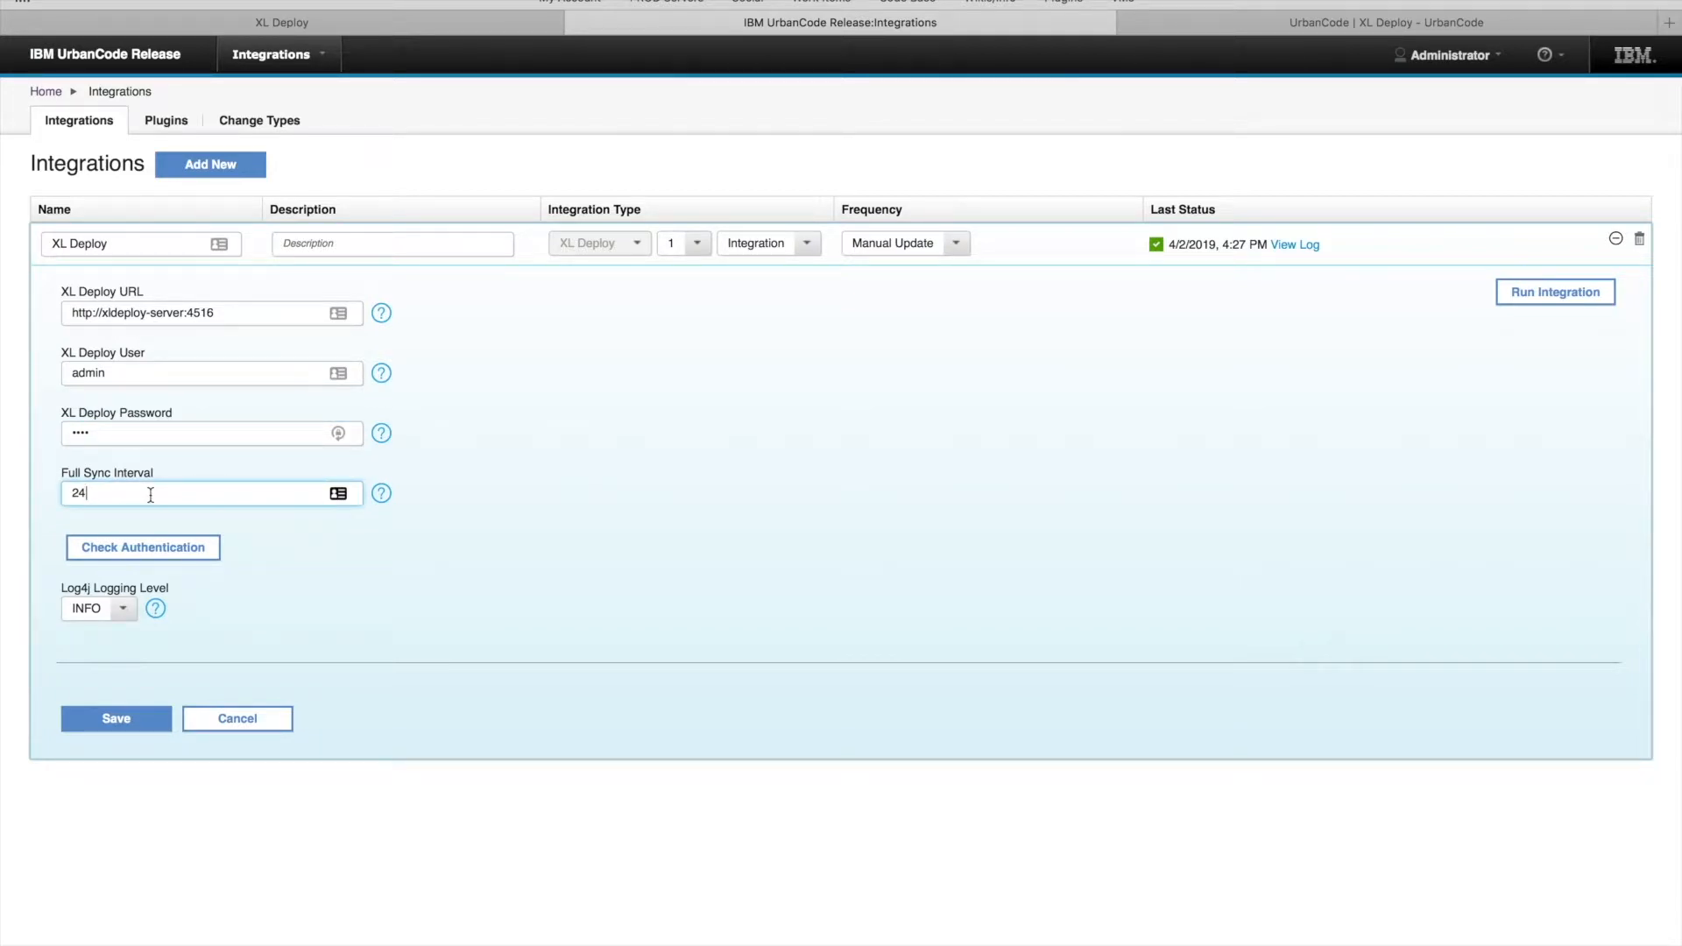
key("BackSpace")
key("BackSpace")
type("0")
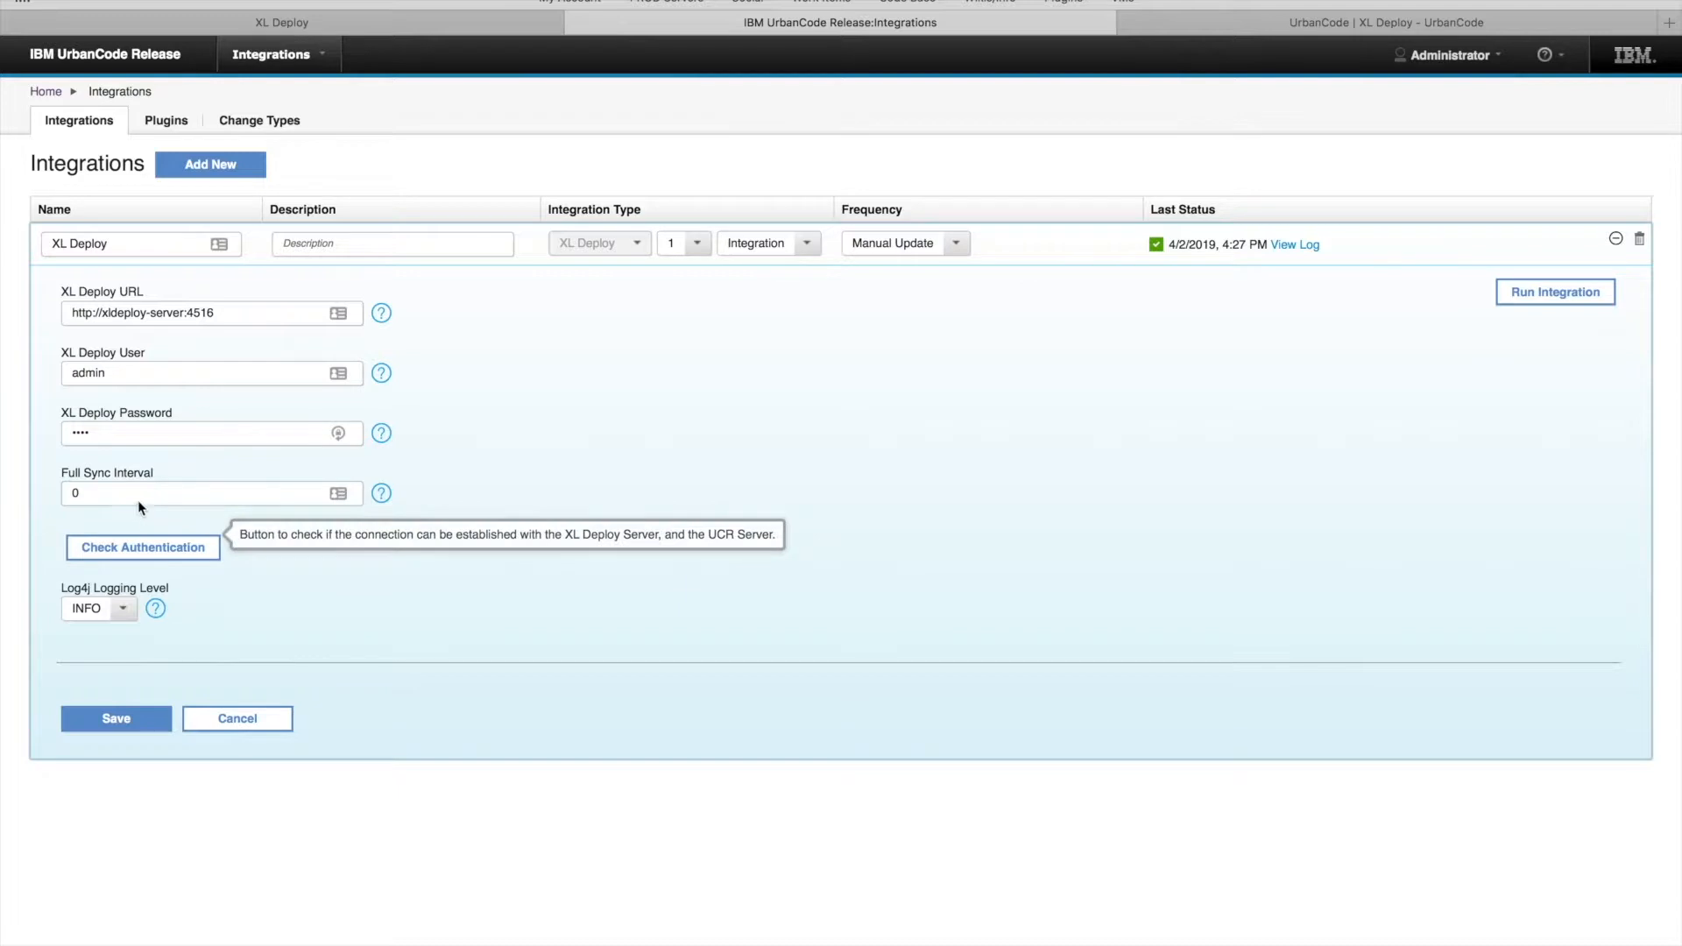
mouse_move(385, 497)
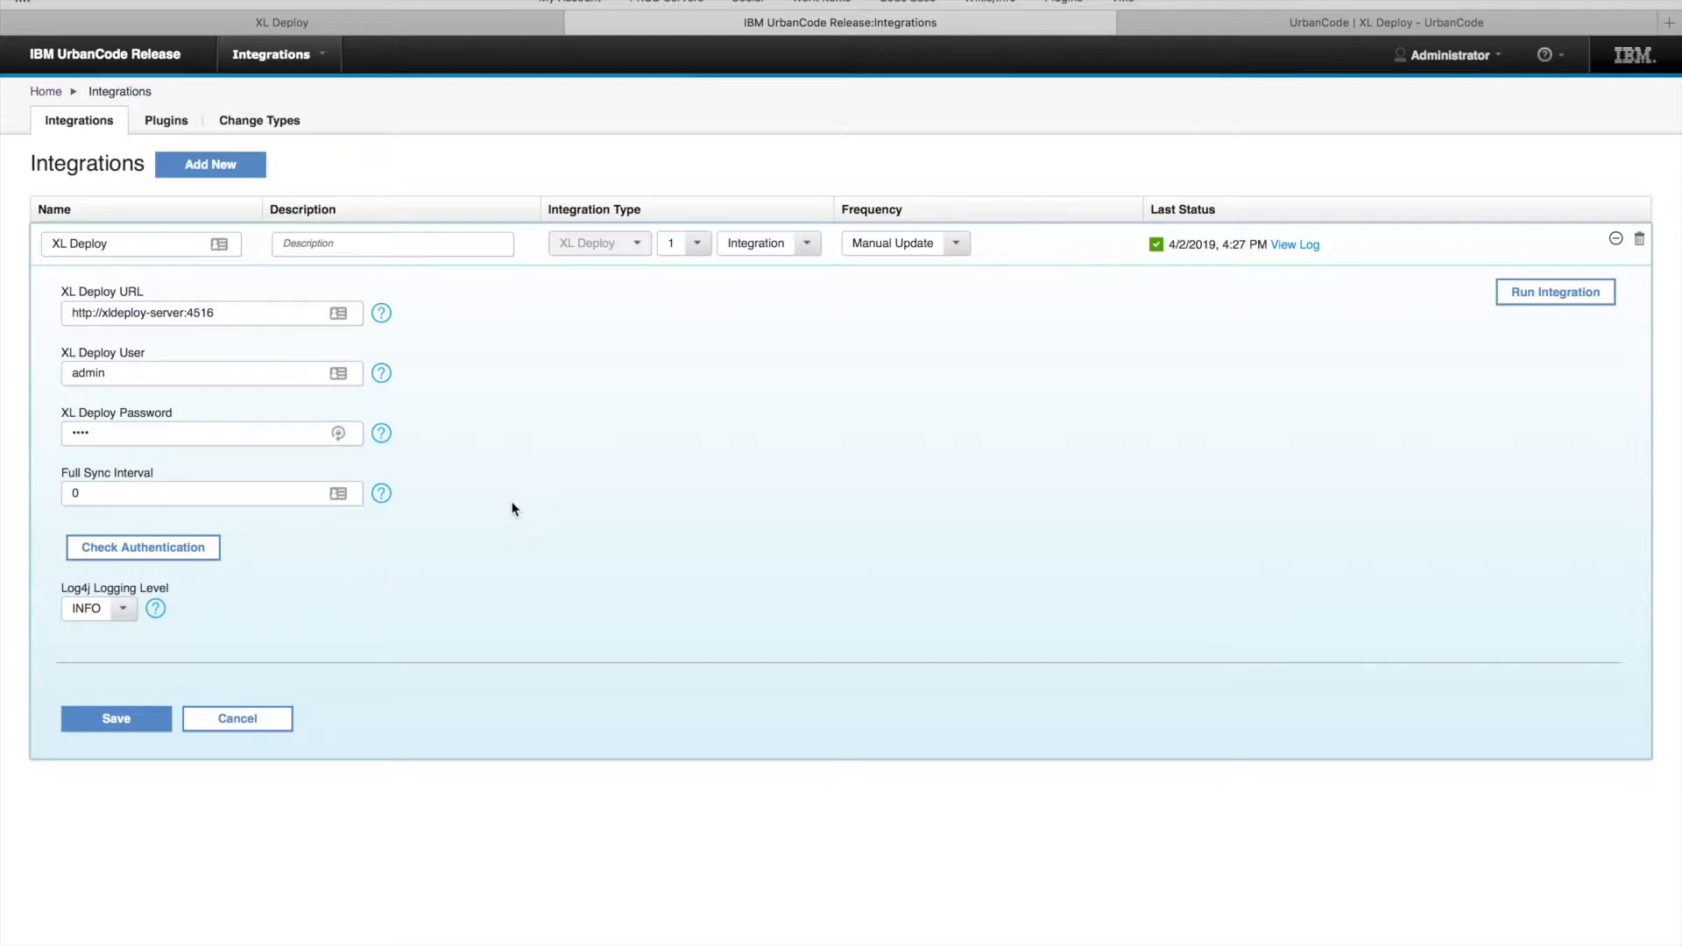
Change the Full Sync Interval to -1 and restore it to 0
left_click(136, 491)
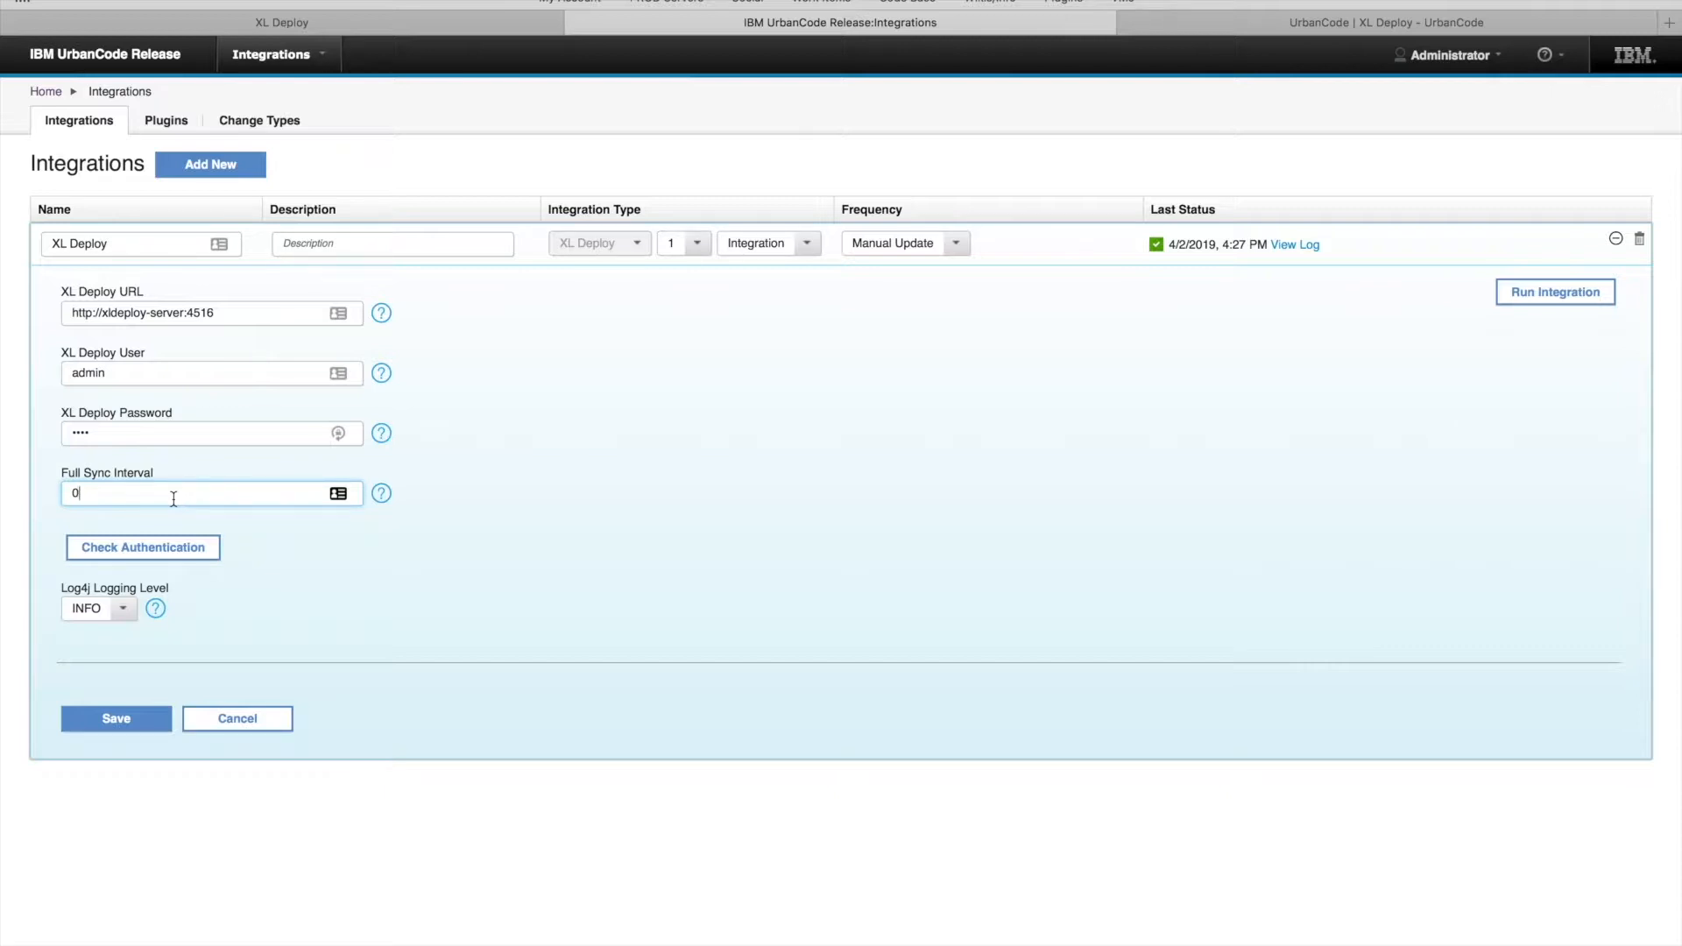
key("BackSpace")
type("-1")
key("BackSpace")
key("BackSpace")
type("0")
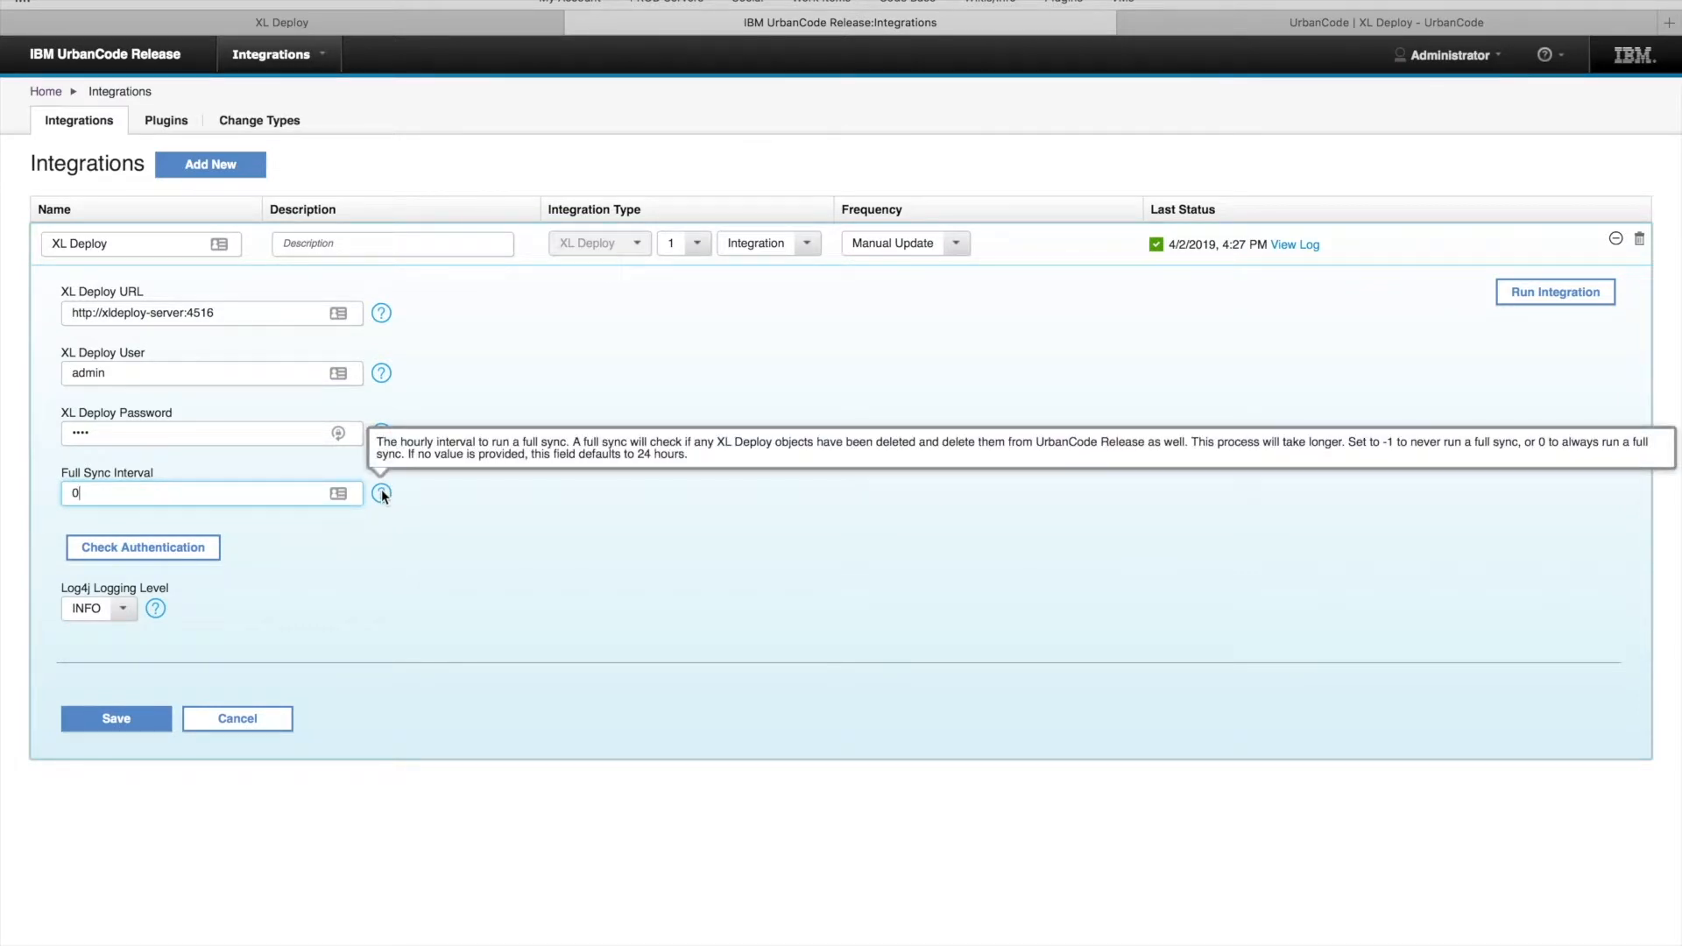
Run the XL Deploy integration and review its execution report alongside the library in XL Deploy
left_click(1560, 296)
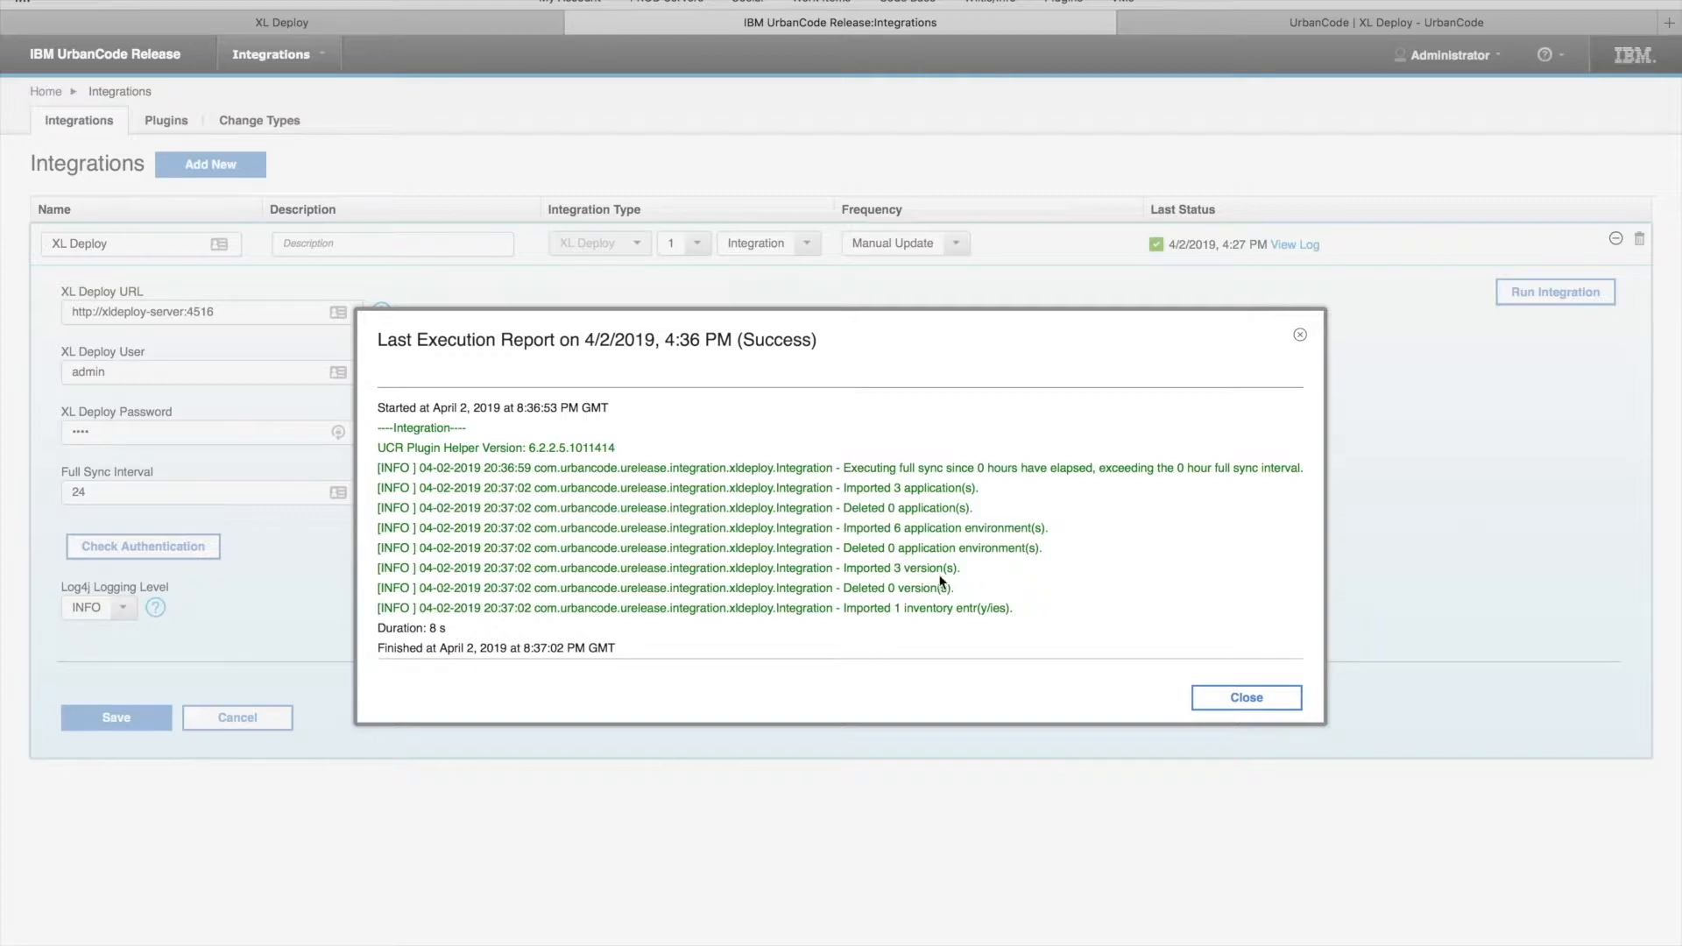
left_click_drag(959, 568, 844, 567)
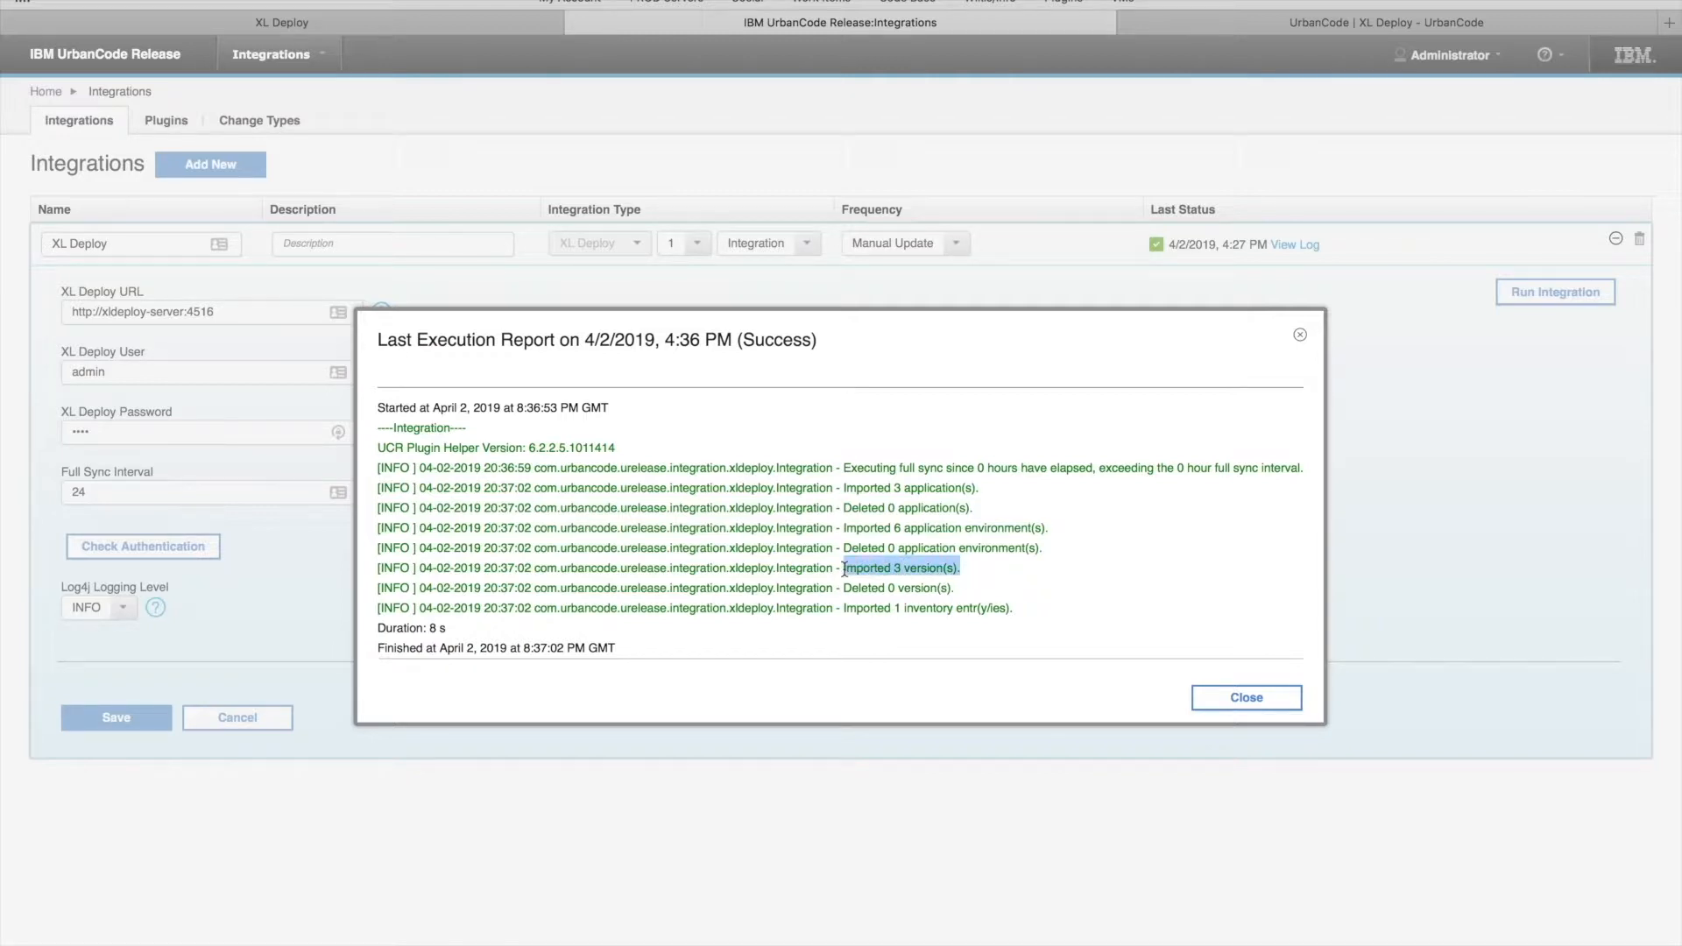
left_click(917, 571)
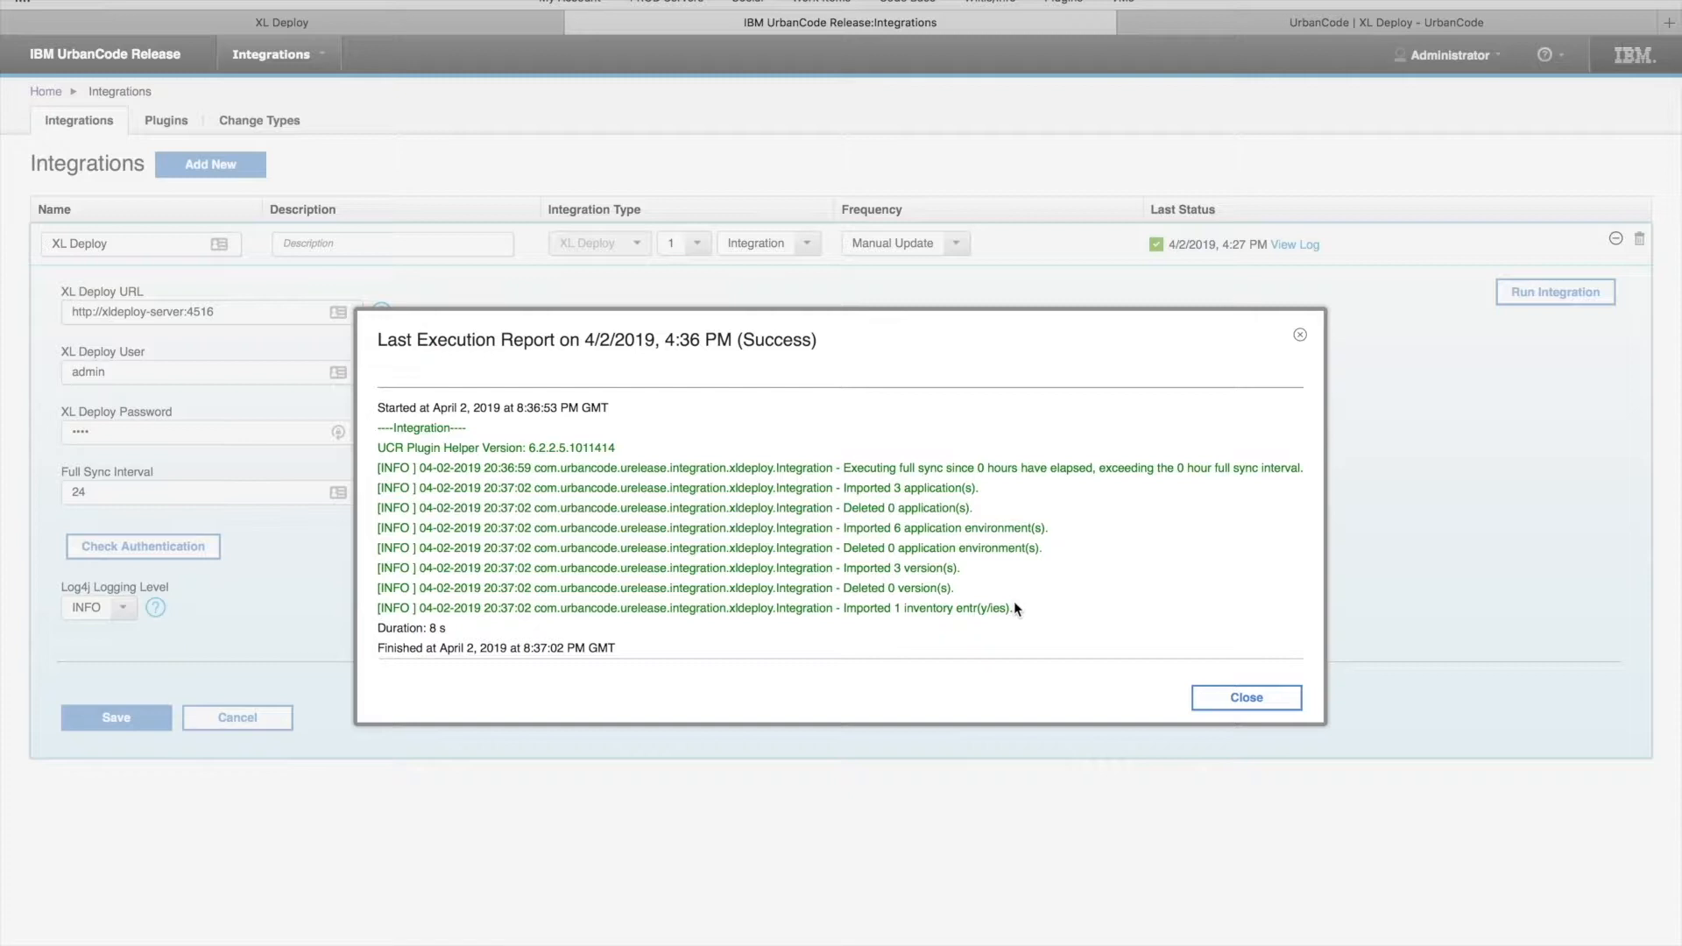
left_click_drag(1012, 608, 842, 608)
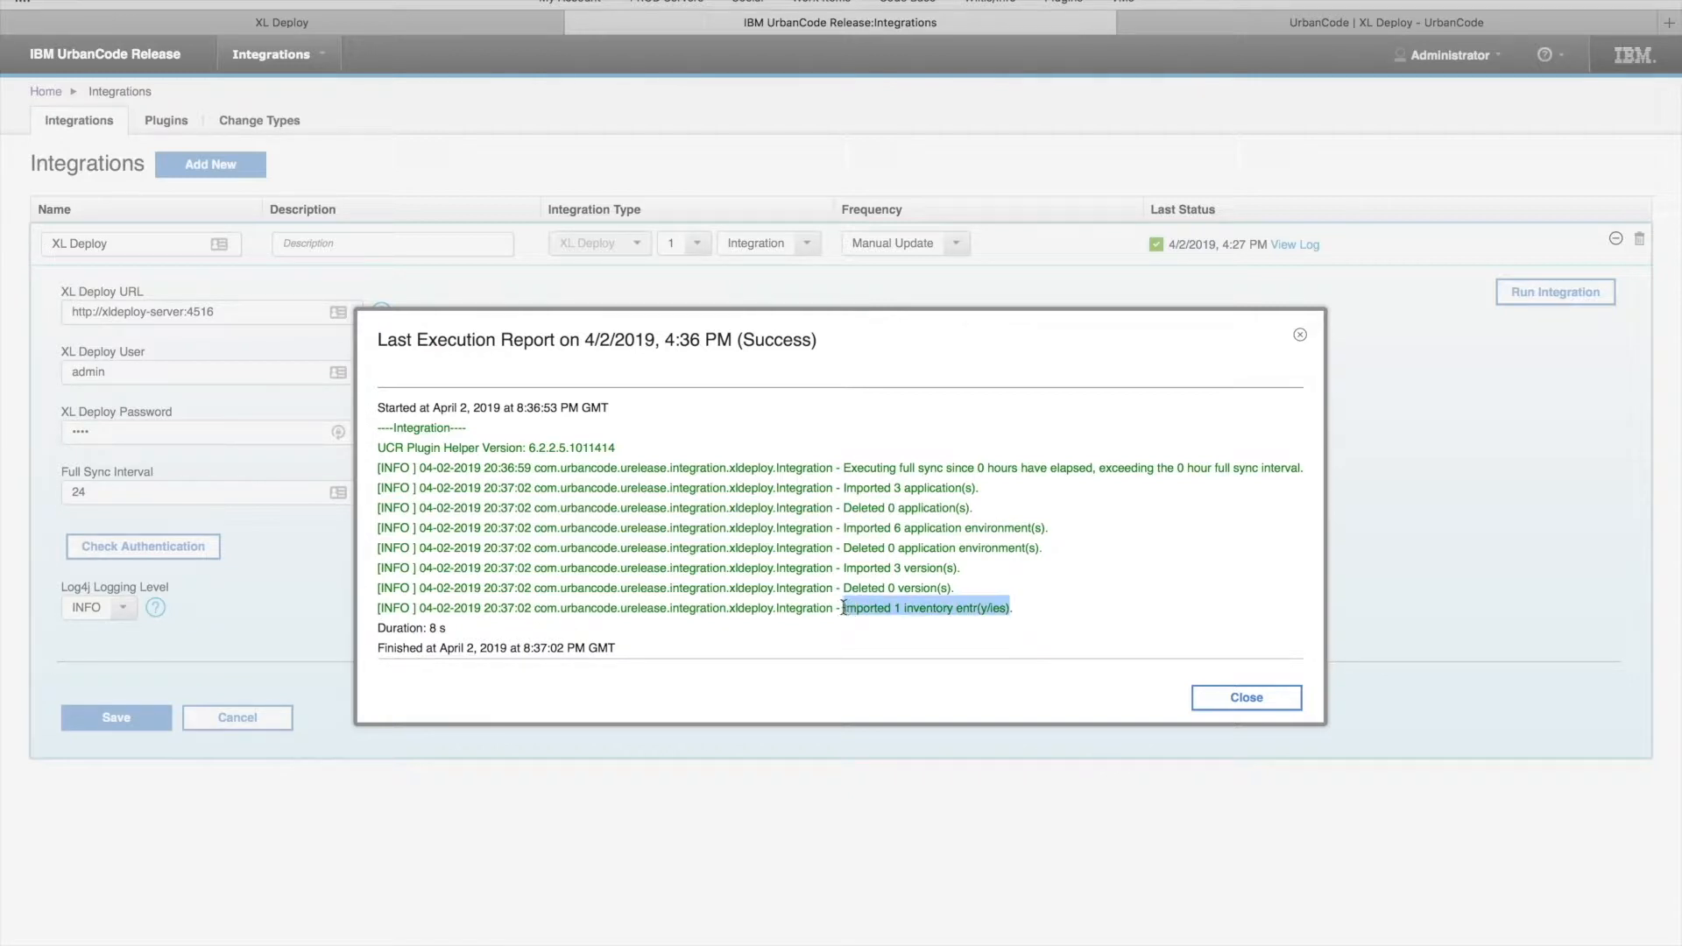
left_click(938, 609)
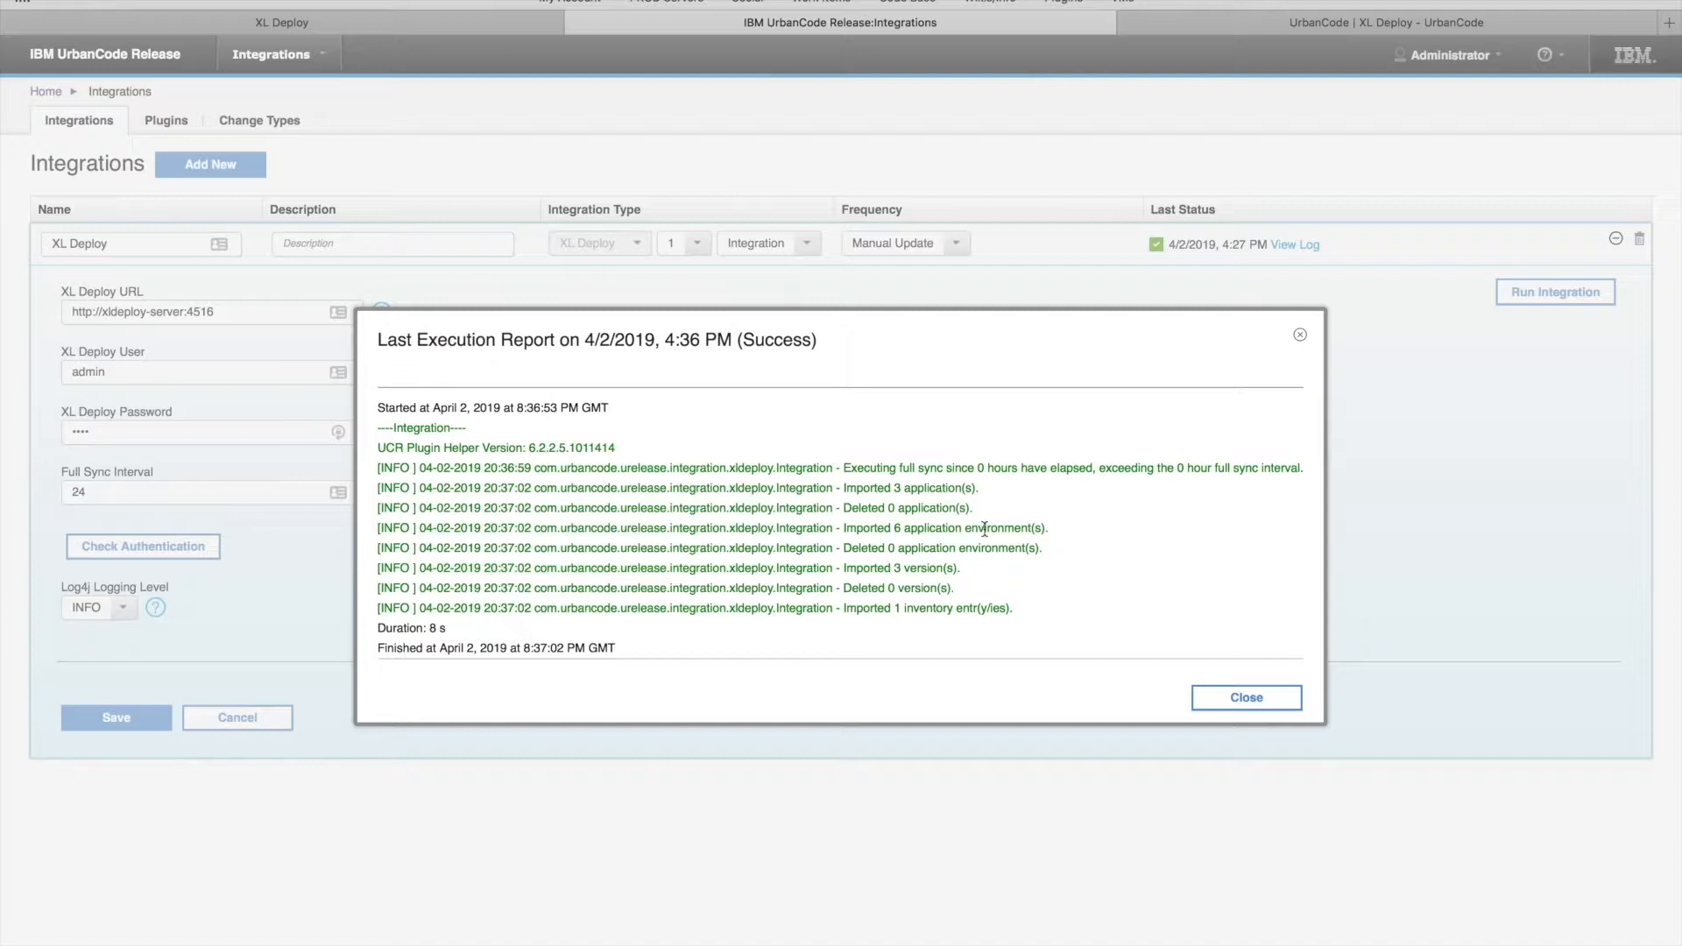
left_click(431, 18)
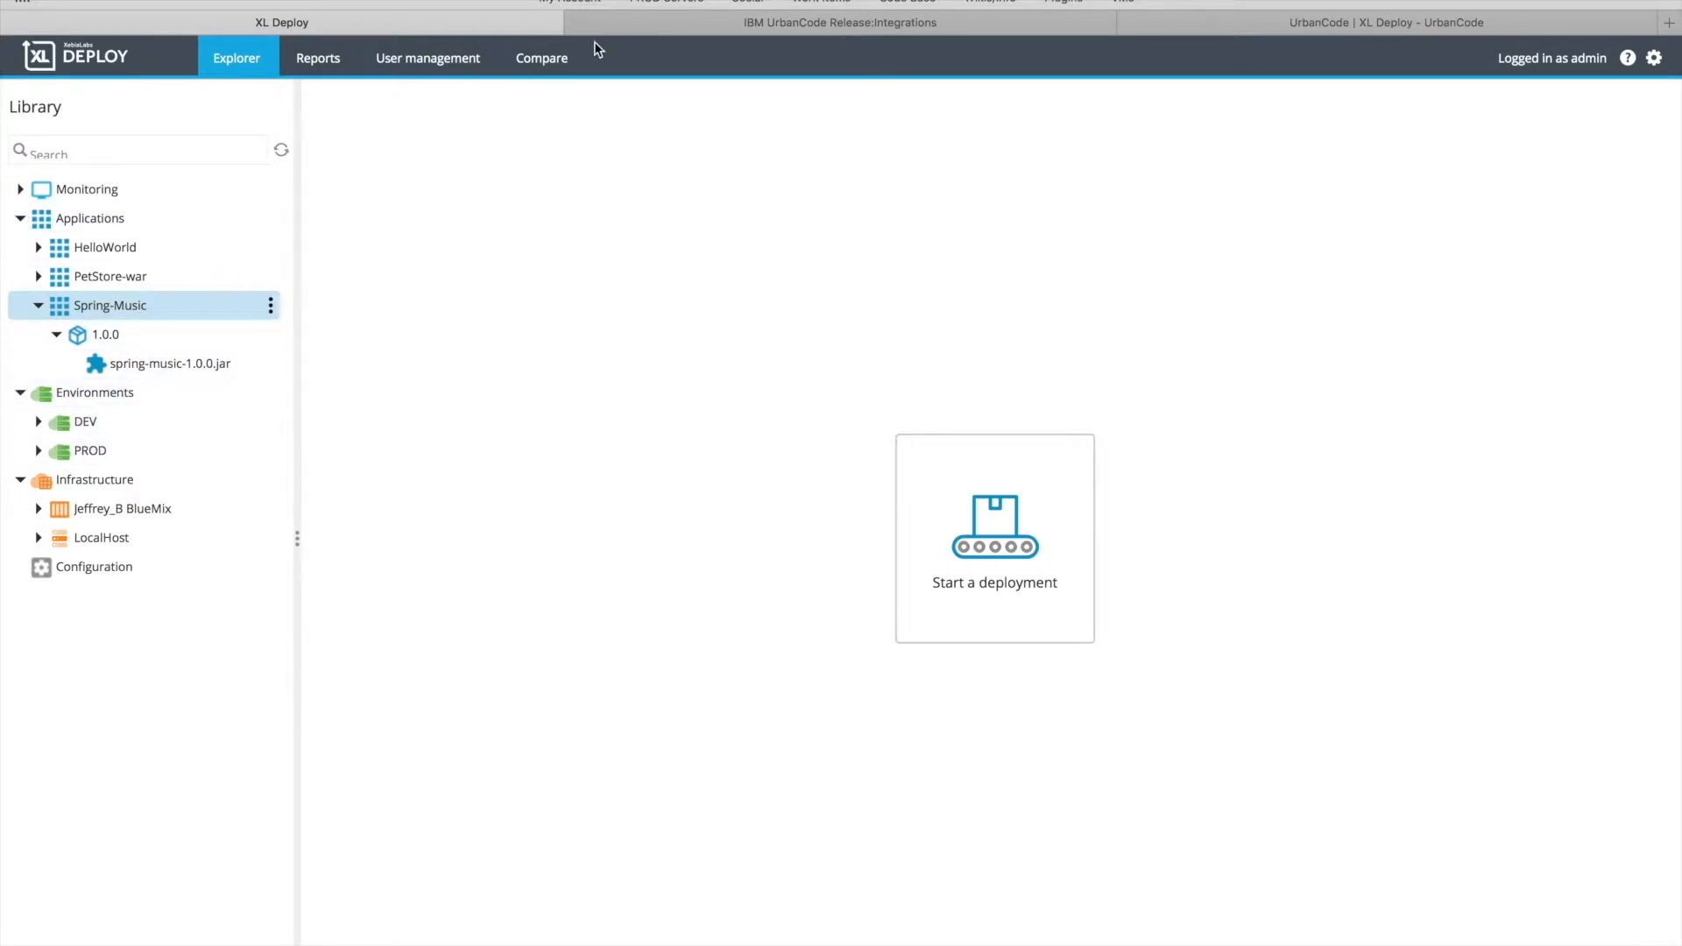
left_click(776, 27)
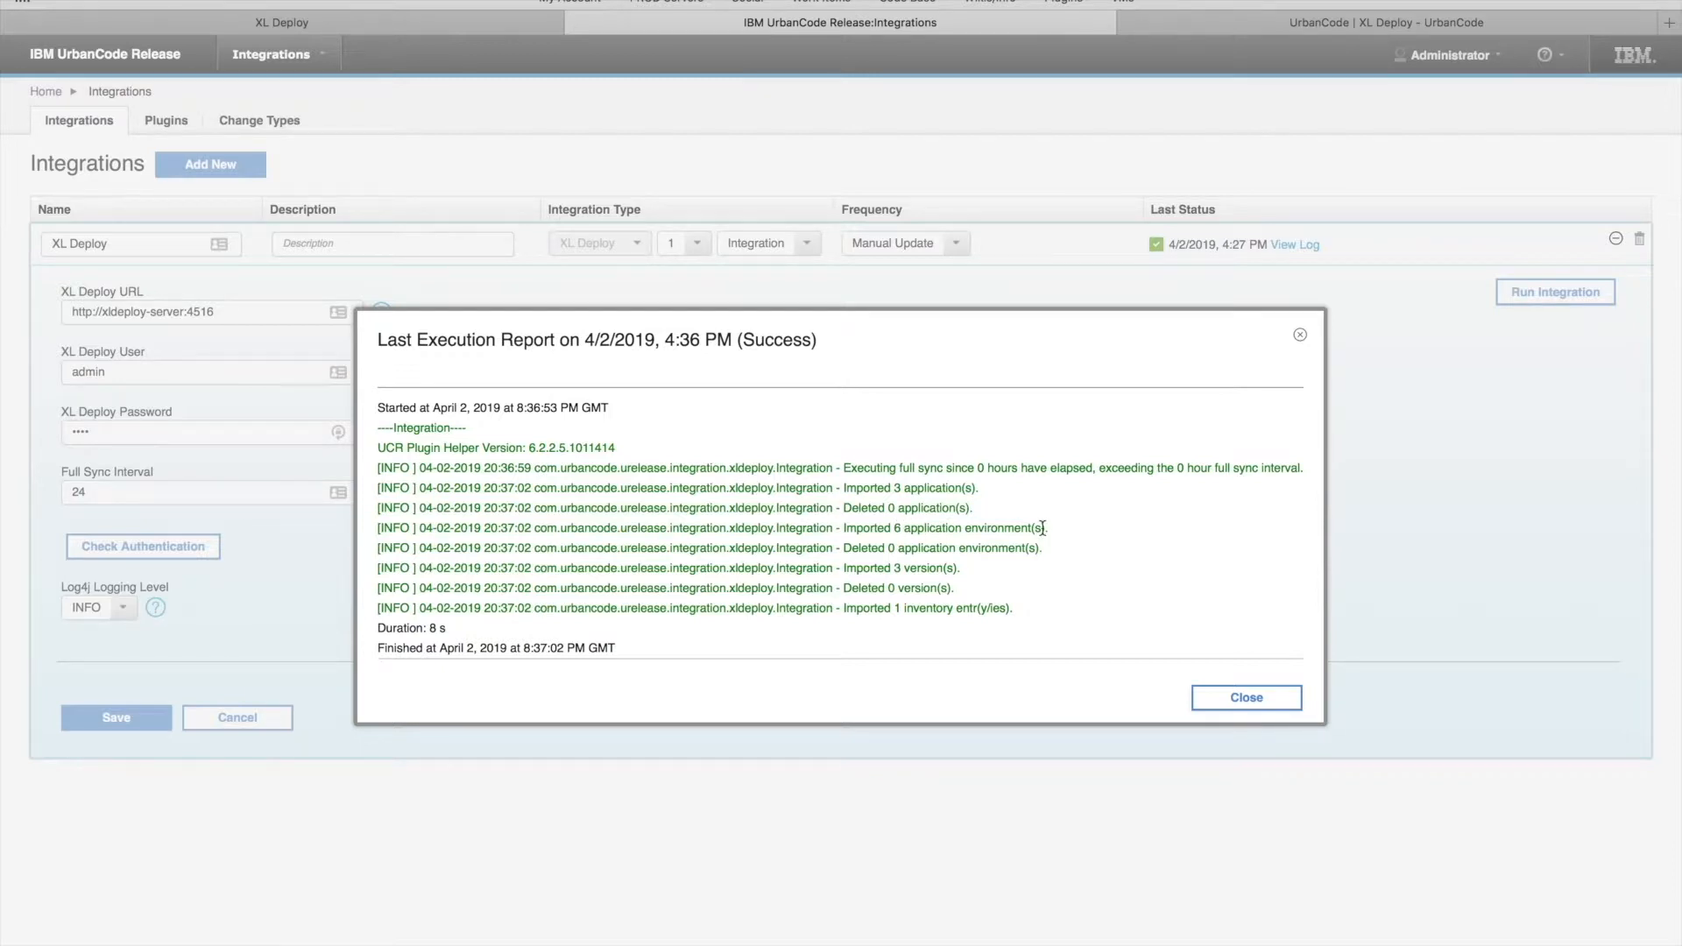
Switch to XL Deploy and open the deployment of Spring-Music's latest version to view its target environments
left_click(338, 18)
left_click(270, 306)
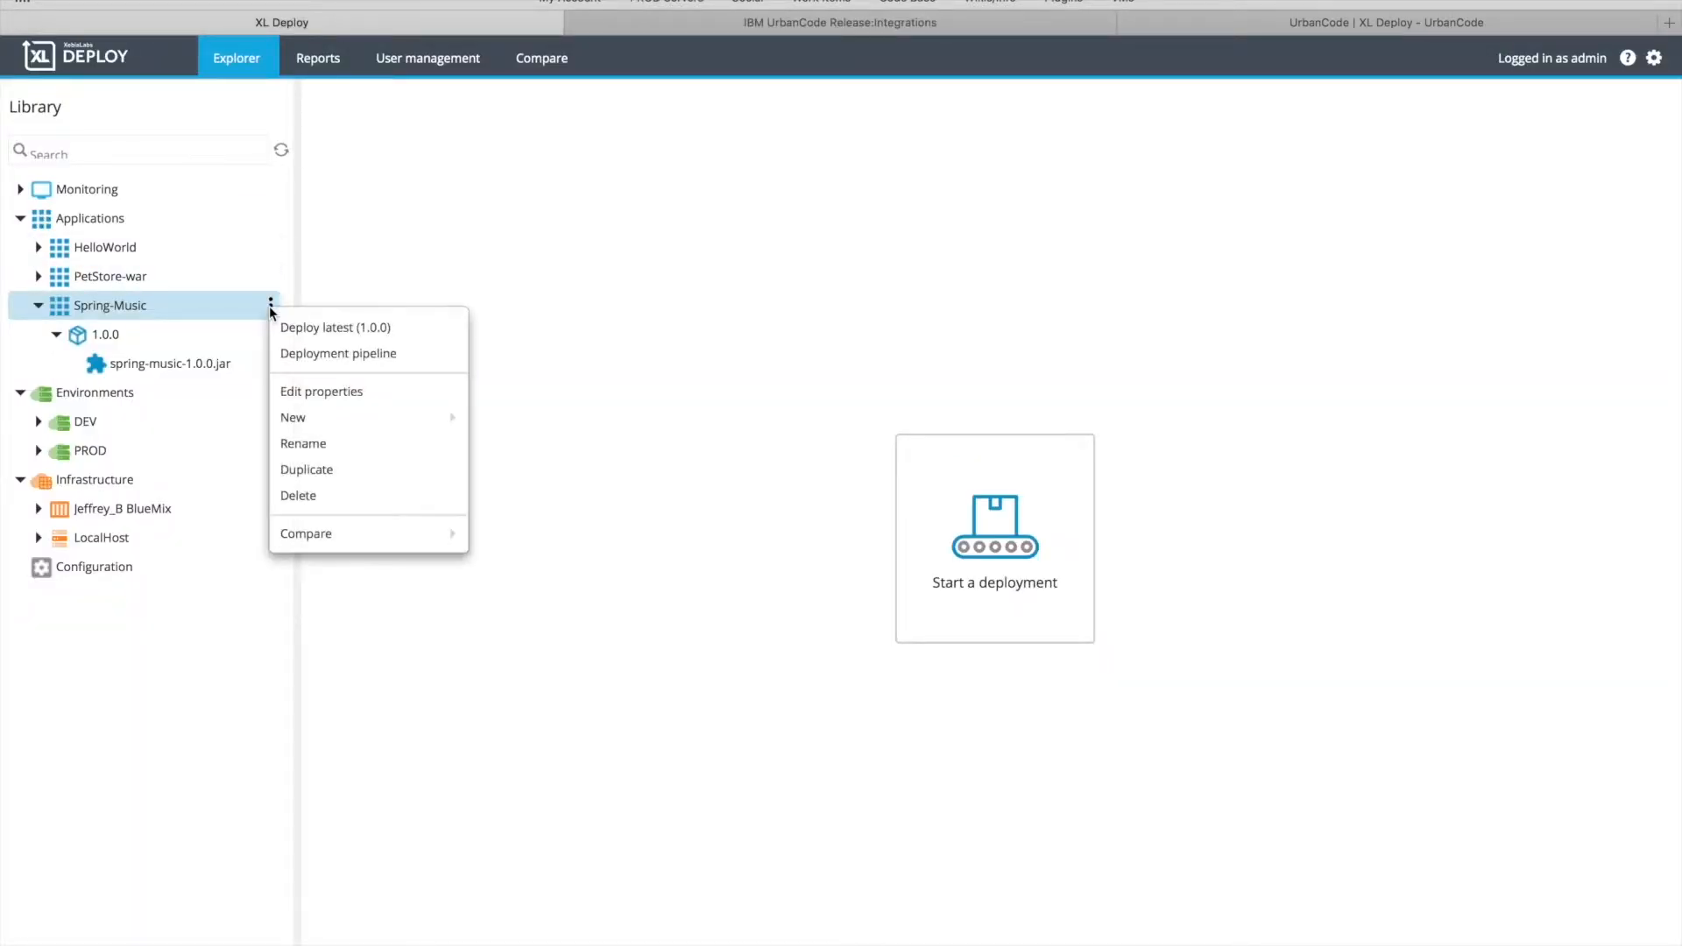
left_click(364, 329)
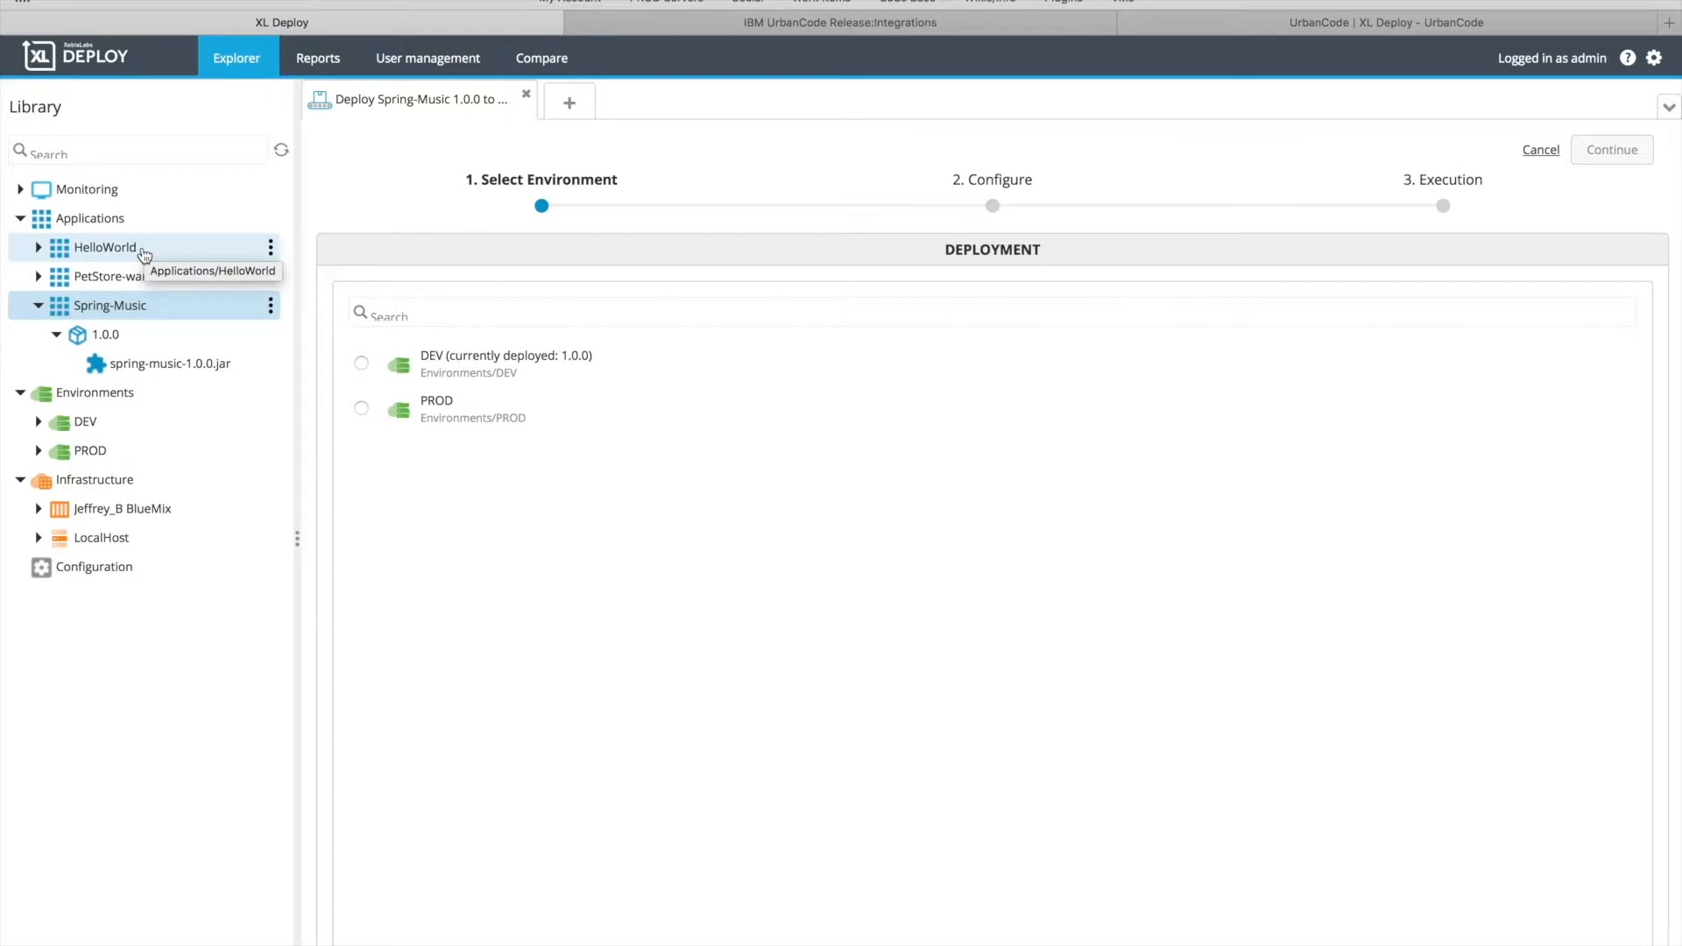
Return to IBM UrbanCode Release, close the execution report, and check the Spring-Music application's latest version on DEV
left_click(838, 27)
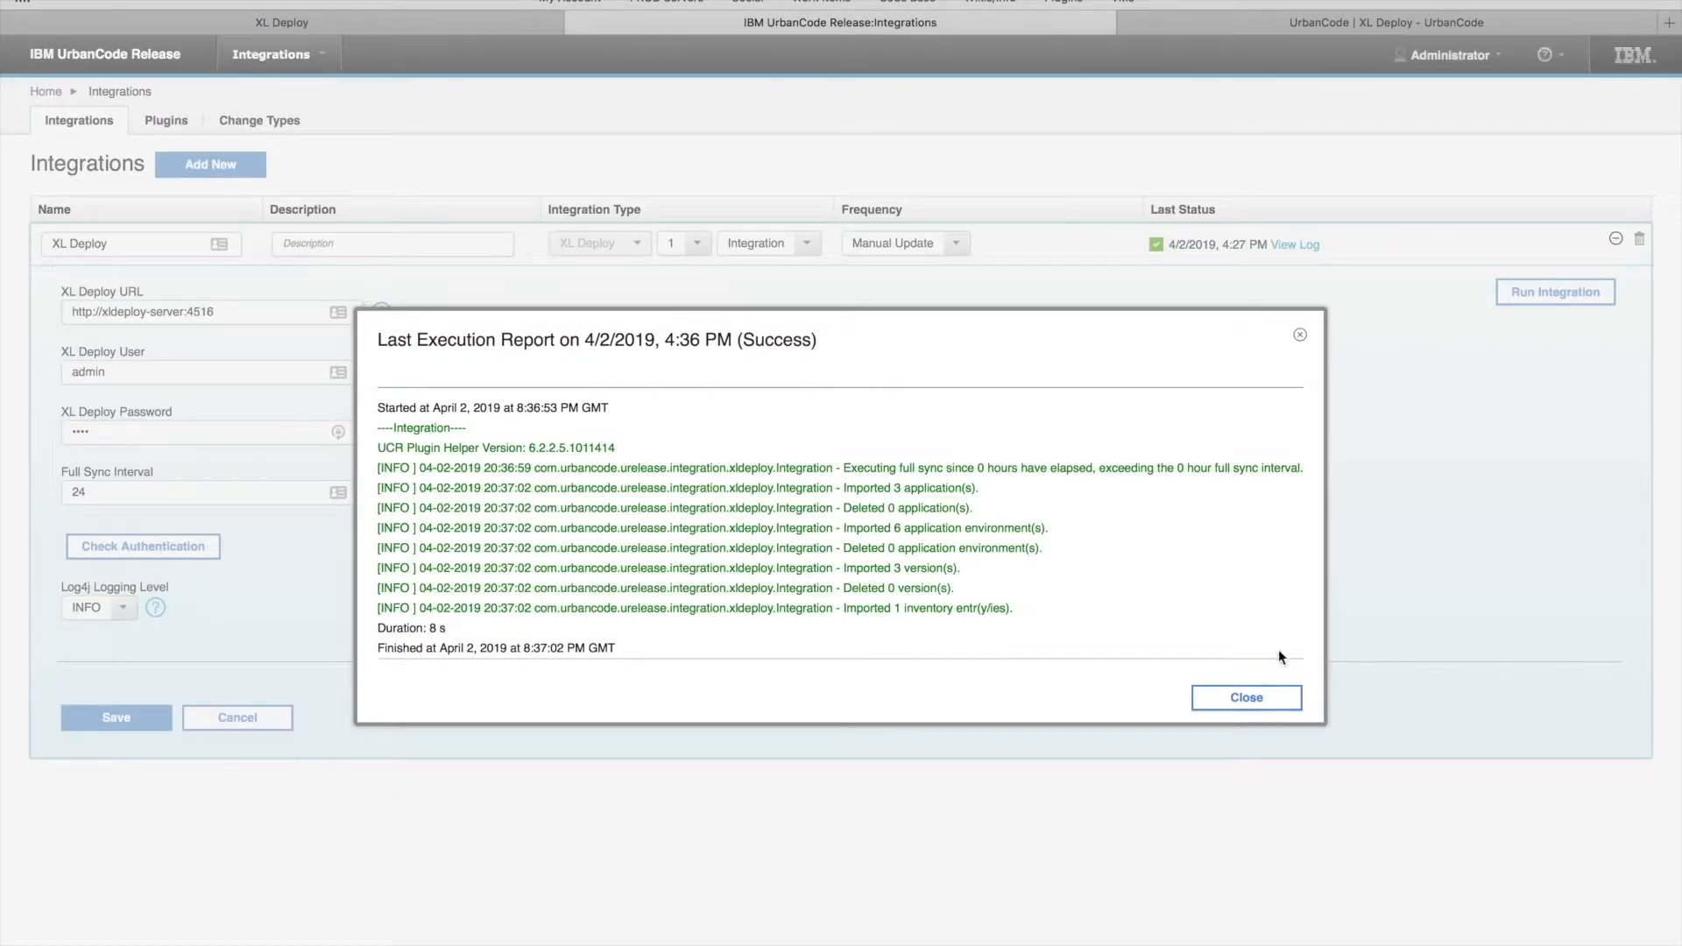
left_click(1247, 699)
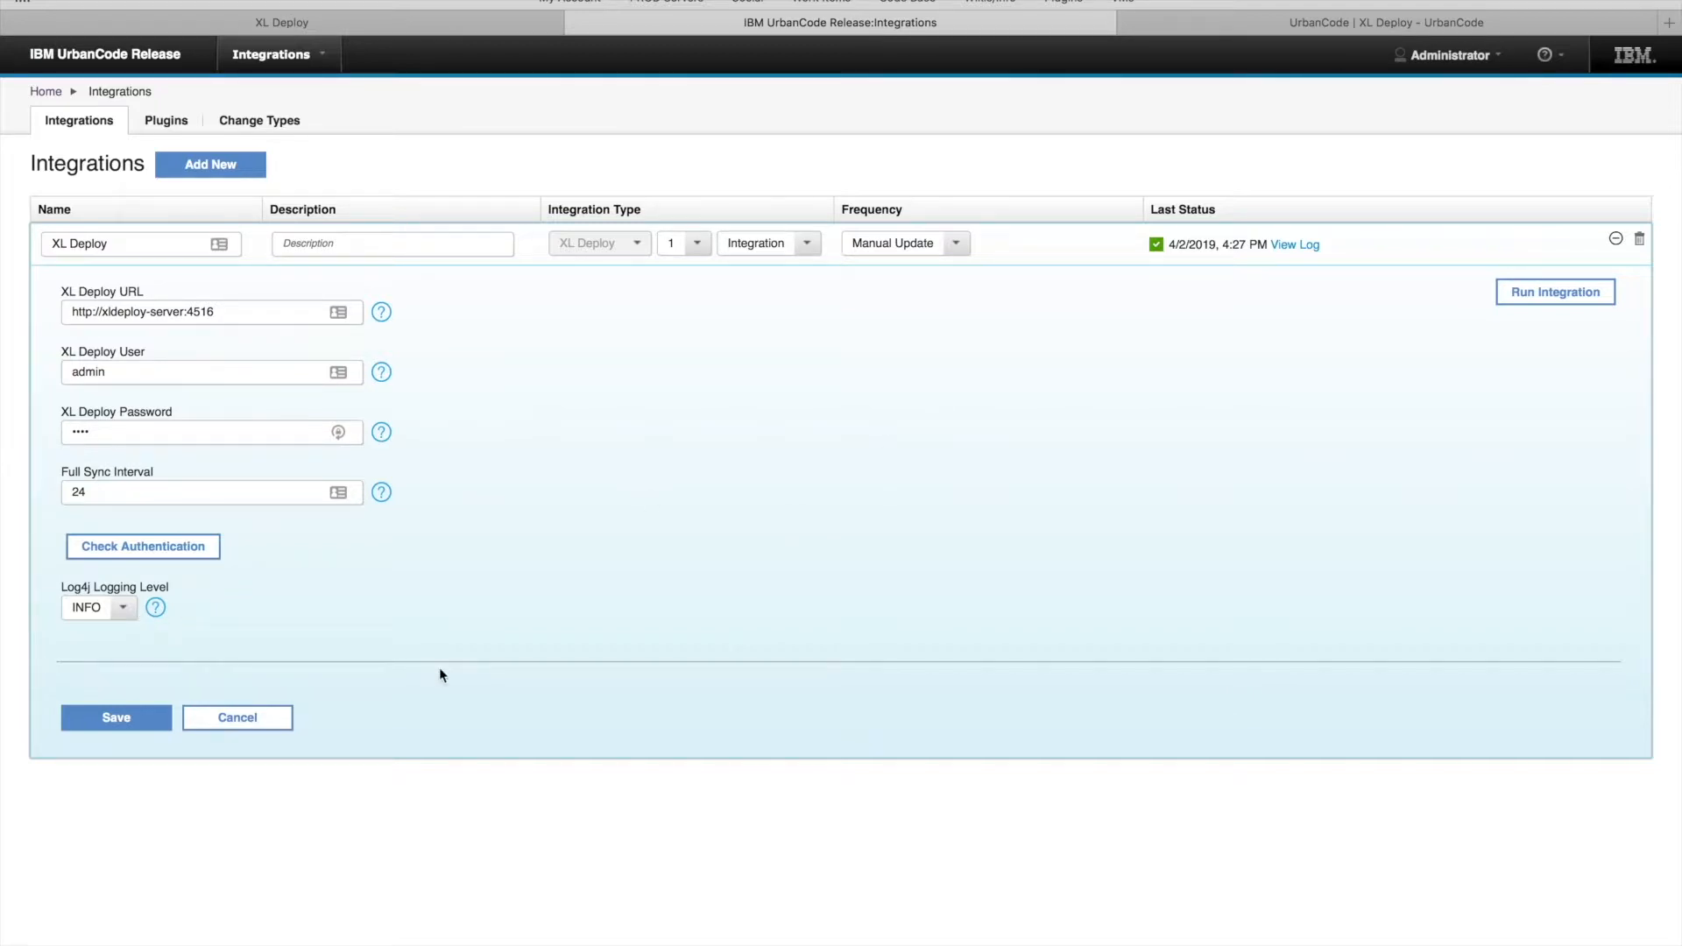
left_click(51, 93)
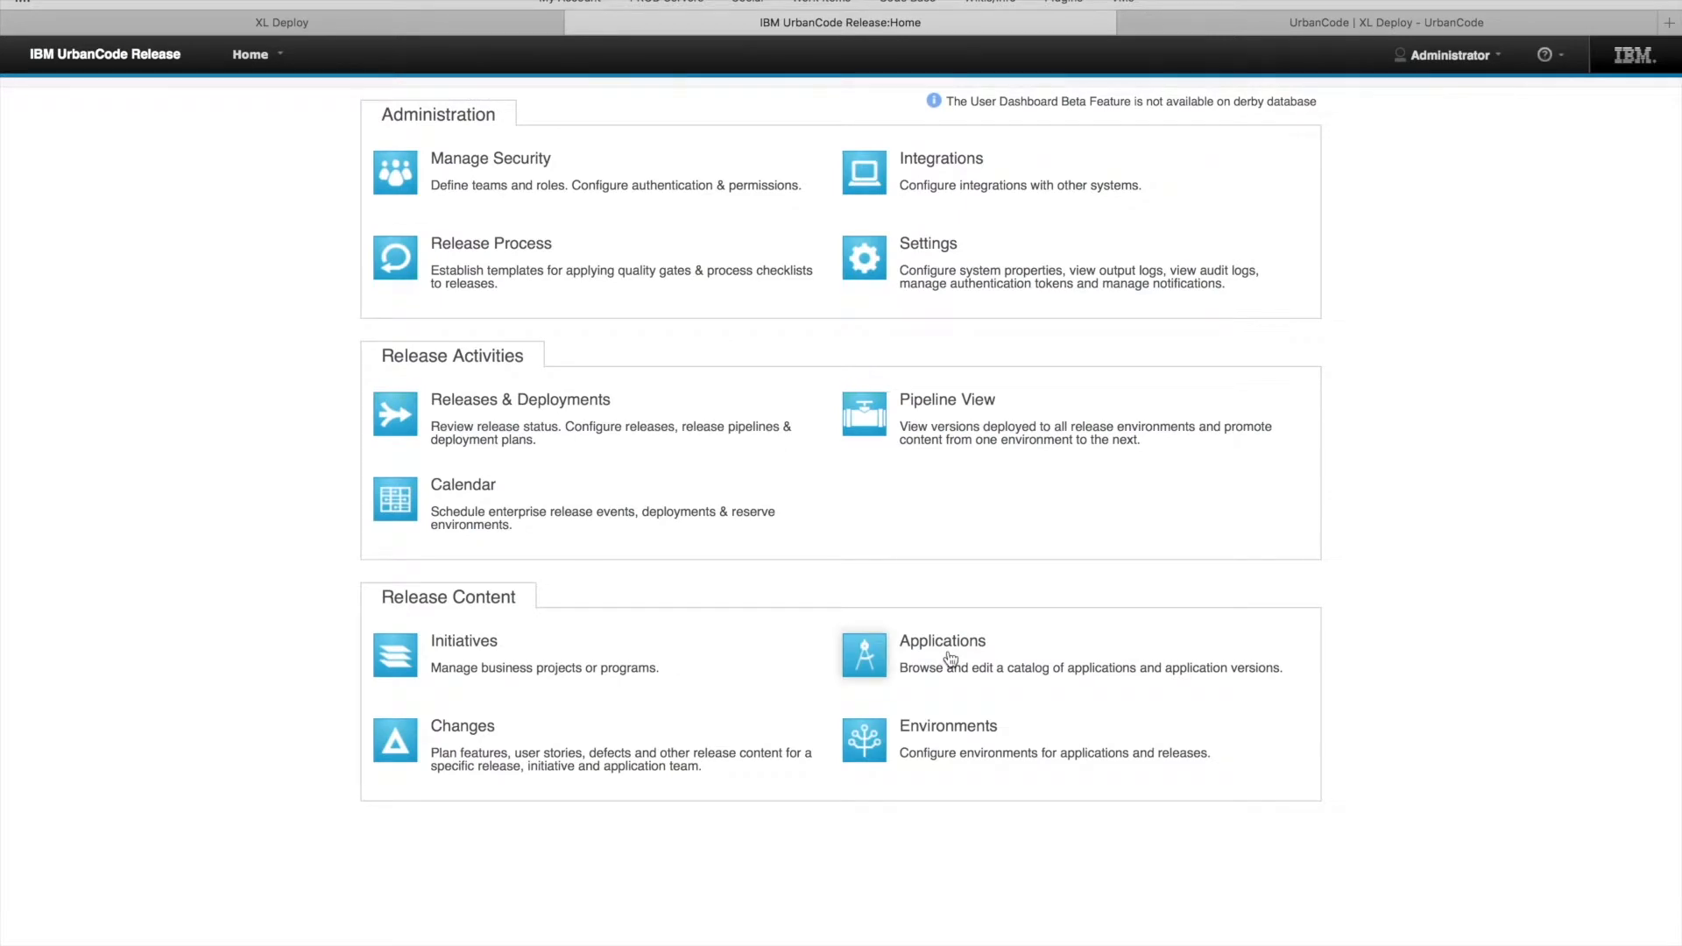
left_click(882, 640)
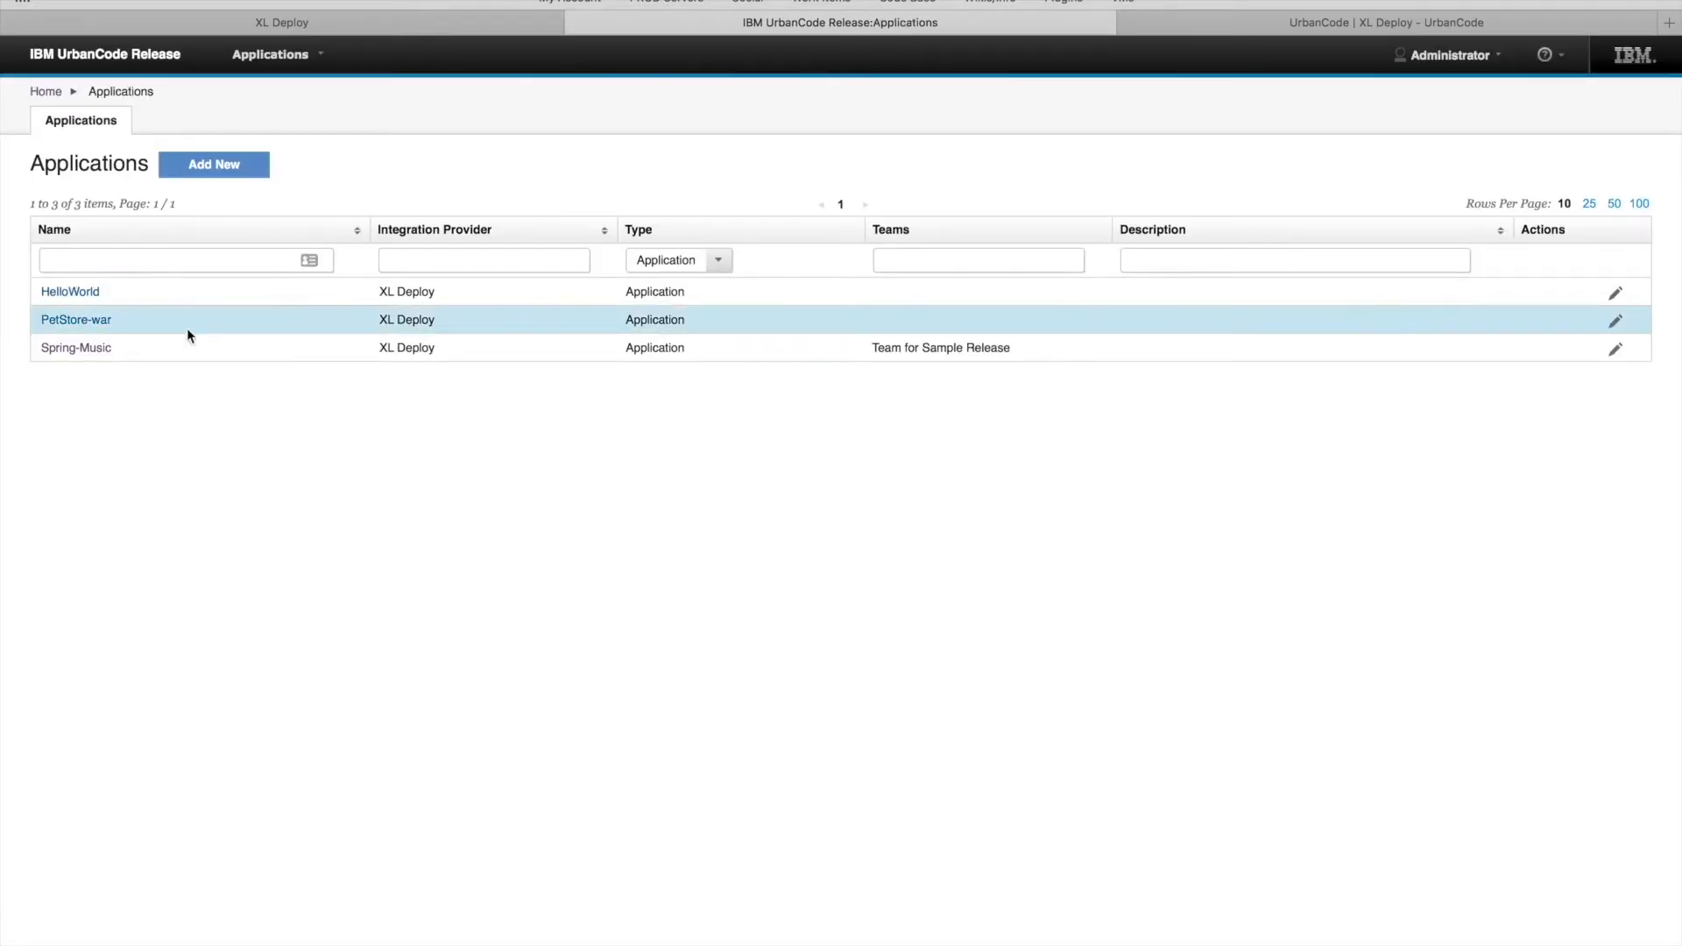
left_click(95, 350)
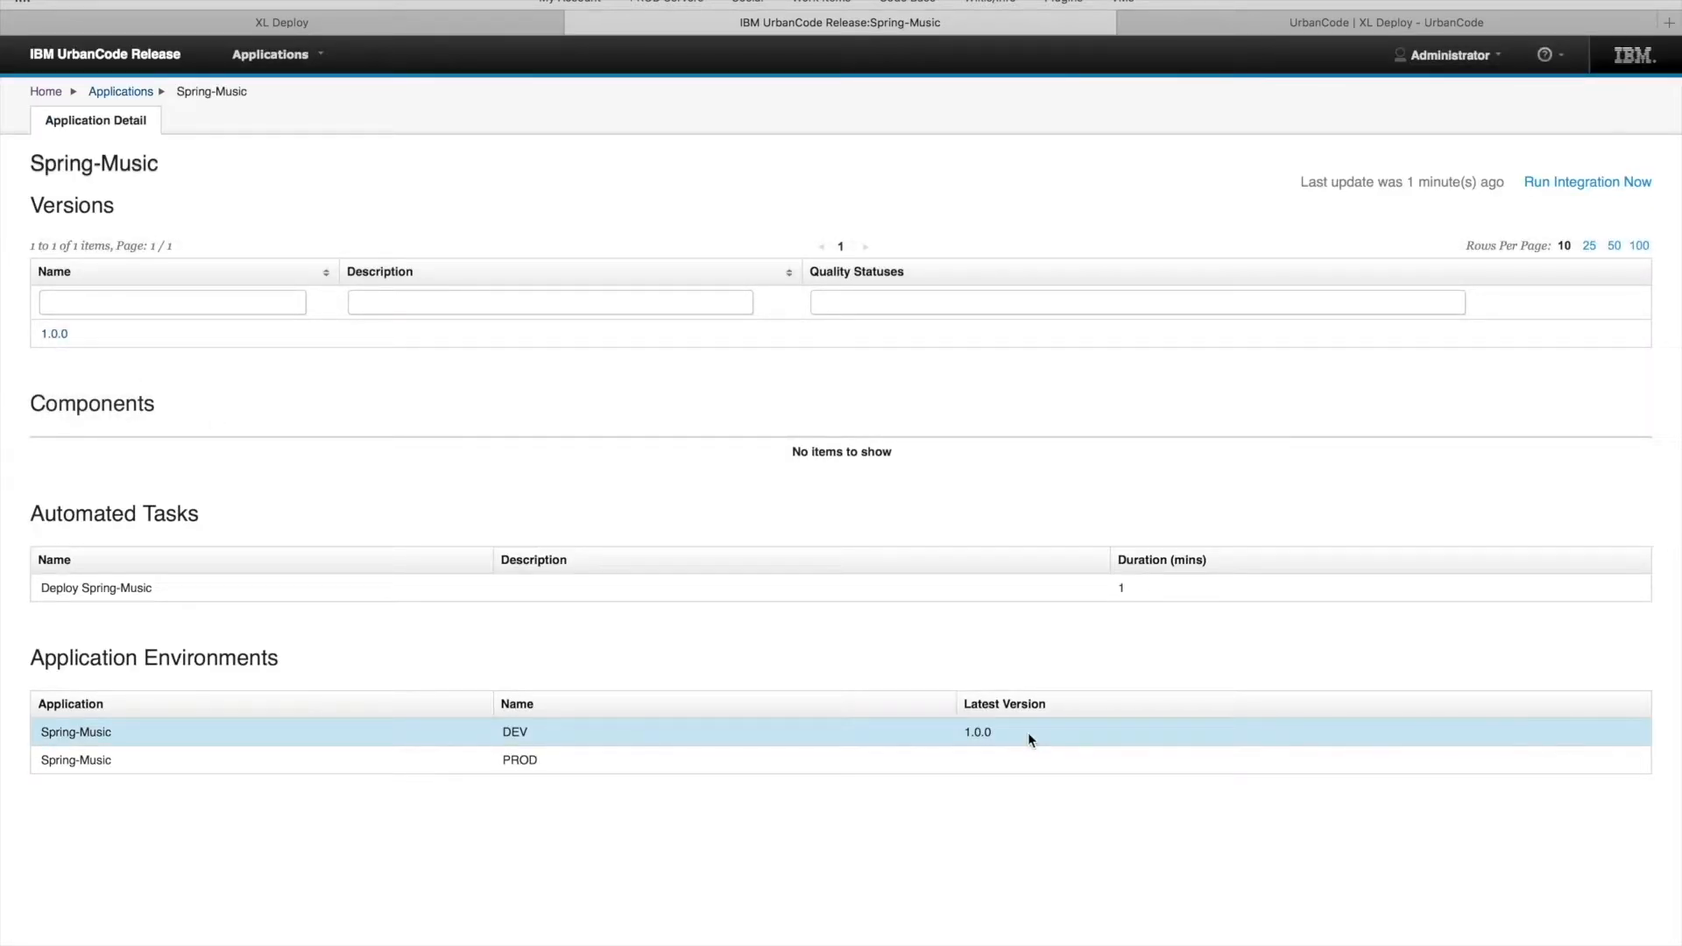
left_click_drag(1004, 740, 962, 732)
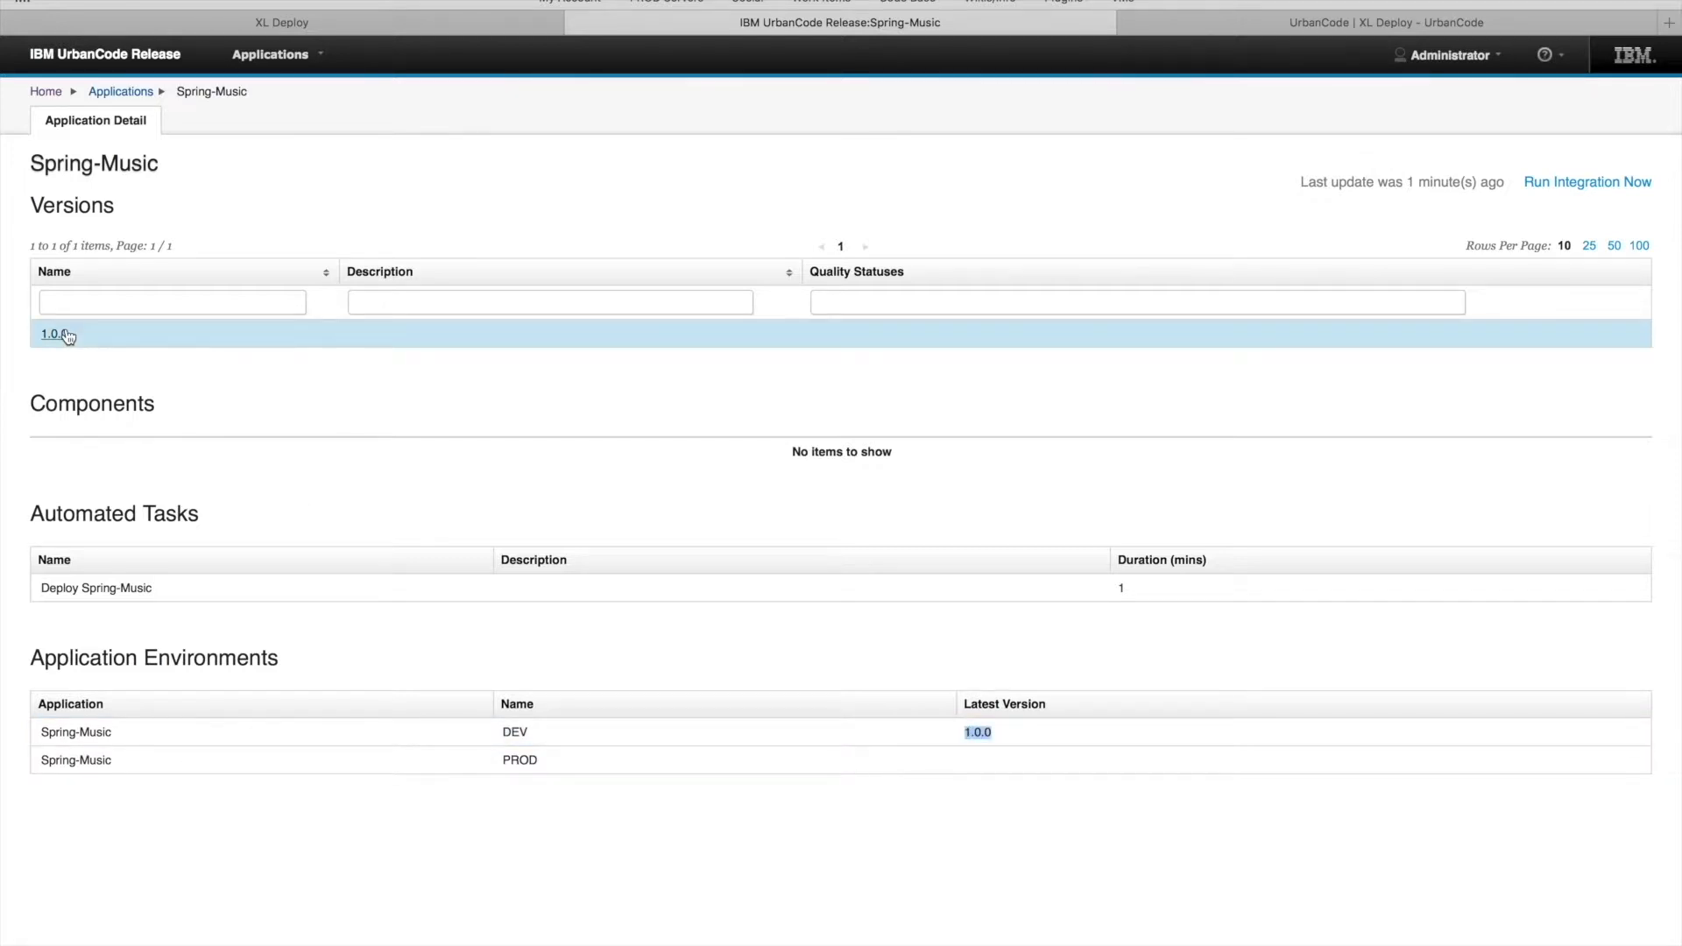
left_click(1053, 735)
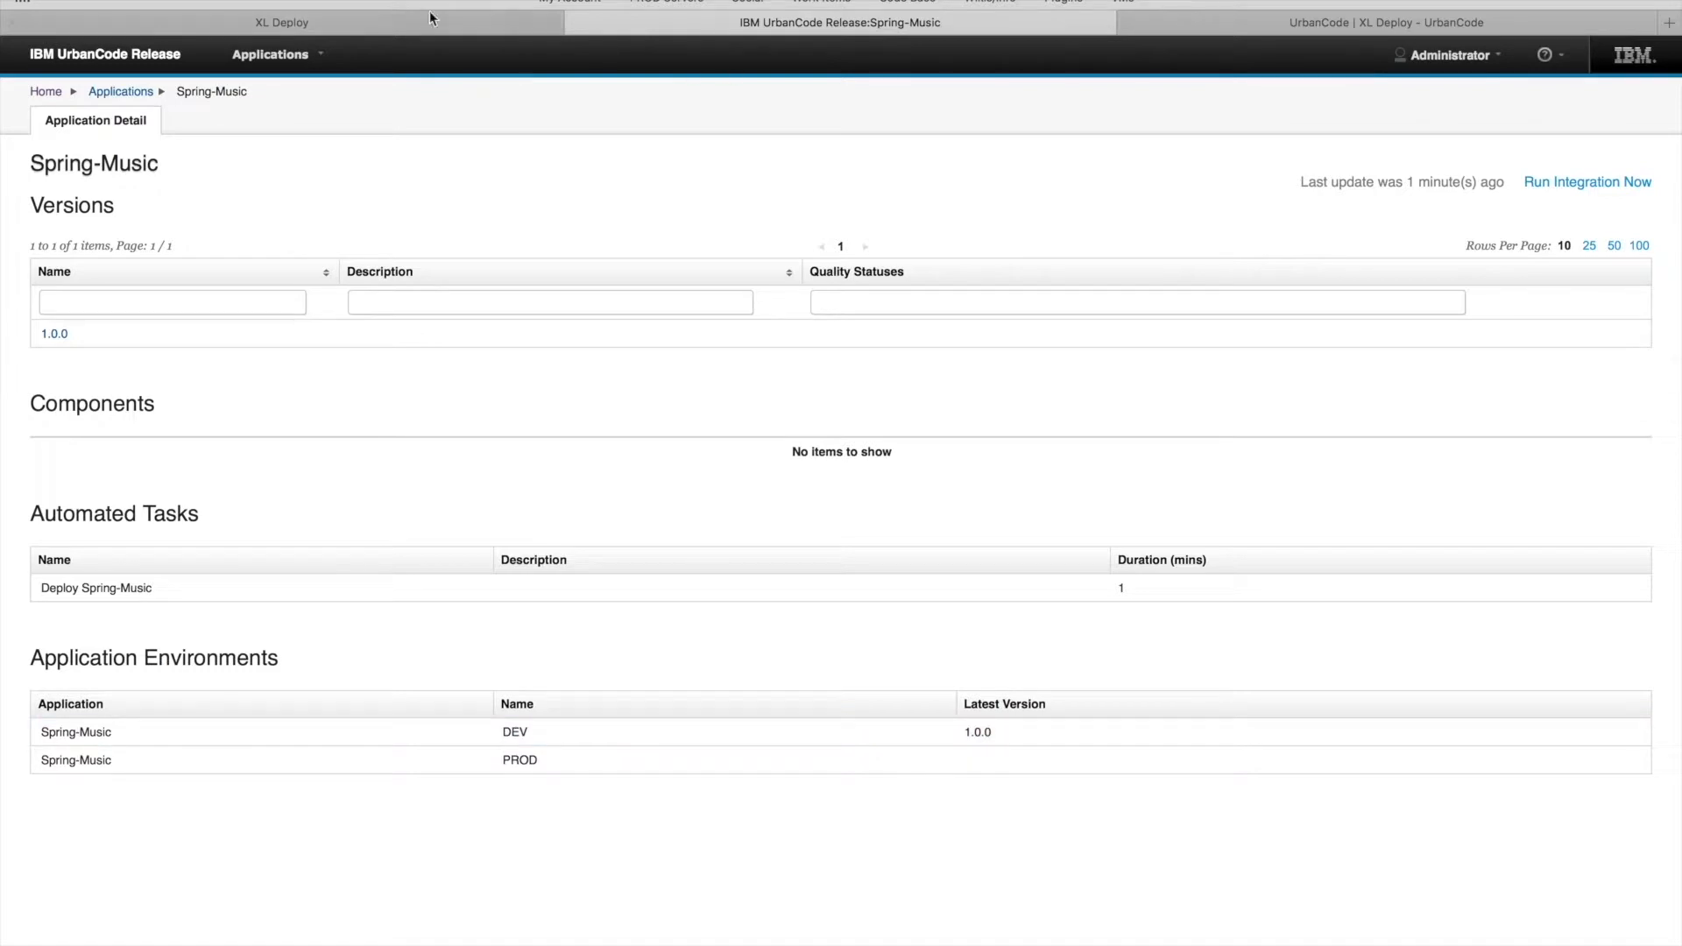
Compare with Spring-Music's 1.0.0 package in the XL Deploy library, collapse it, and return to IBM UrbanCode Release
left_click(387, 27)
left_click(110, 337)
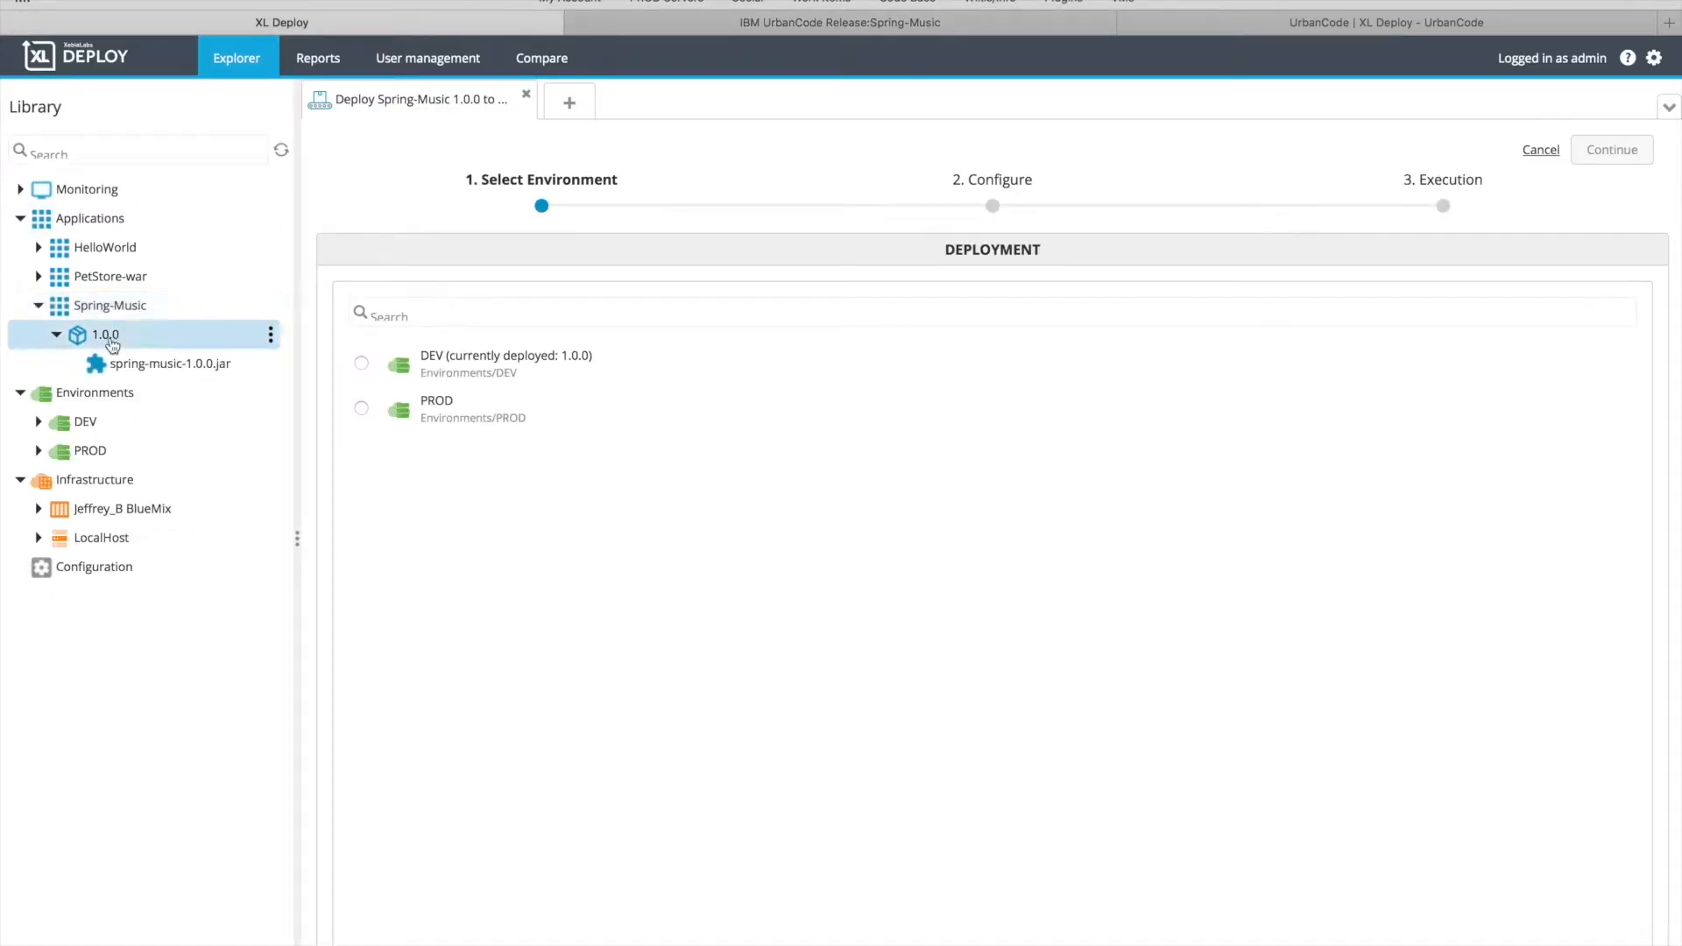
left_click(112, 344)
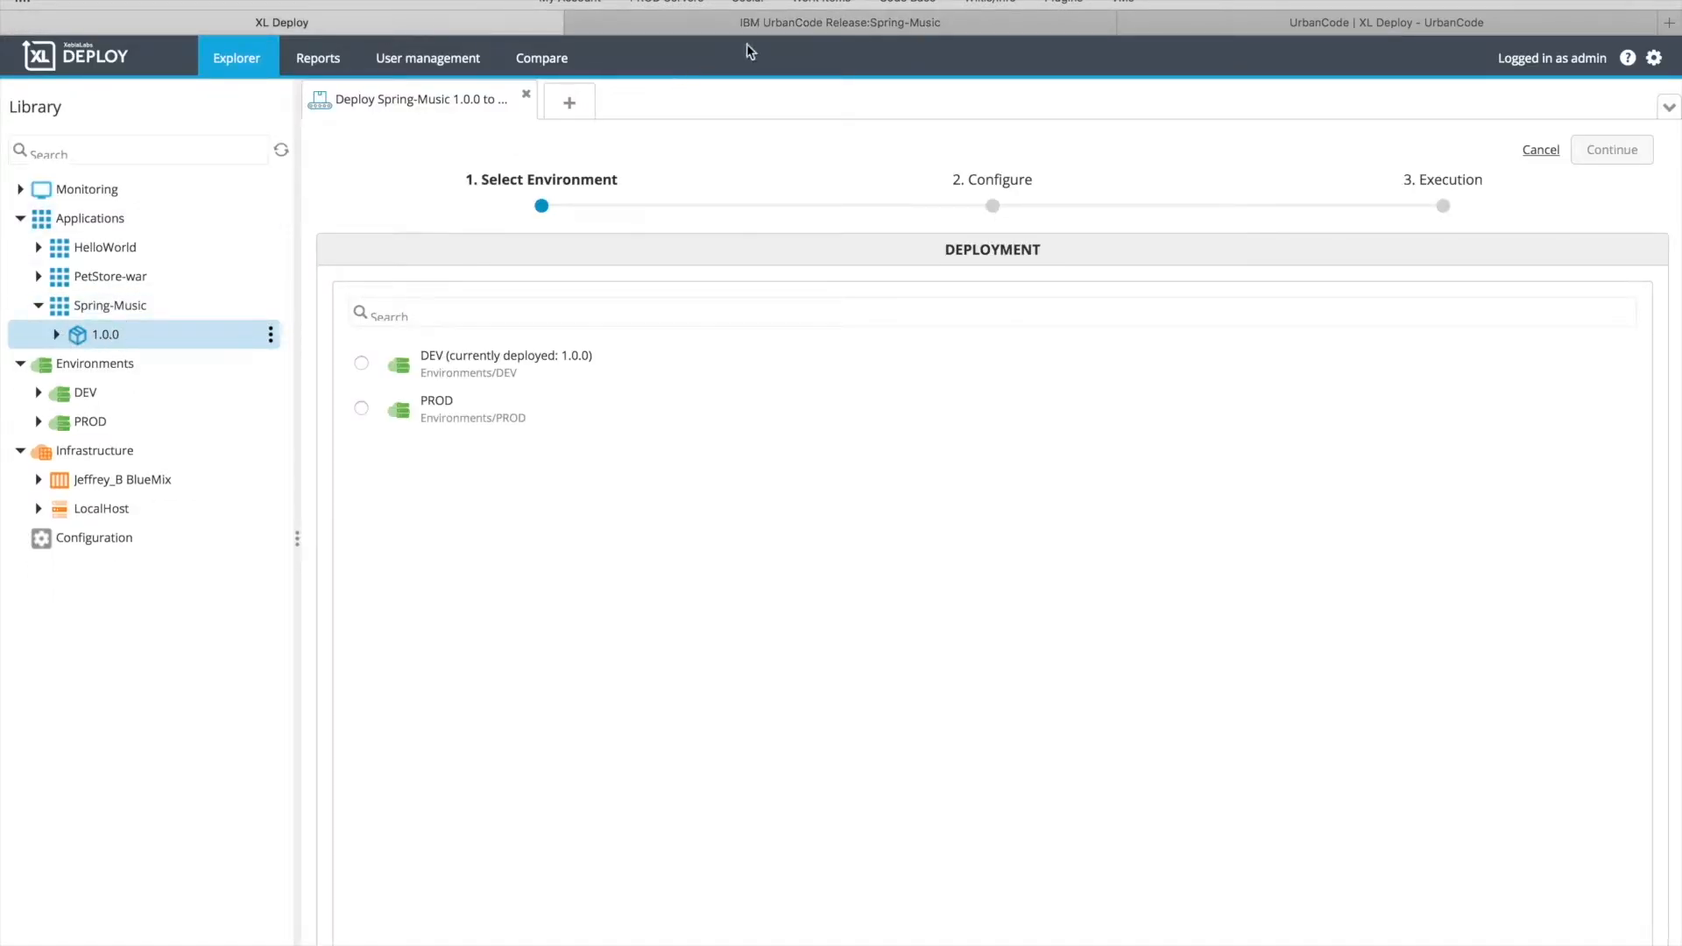
left_click(840, 22)
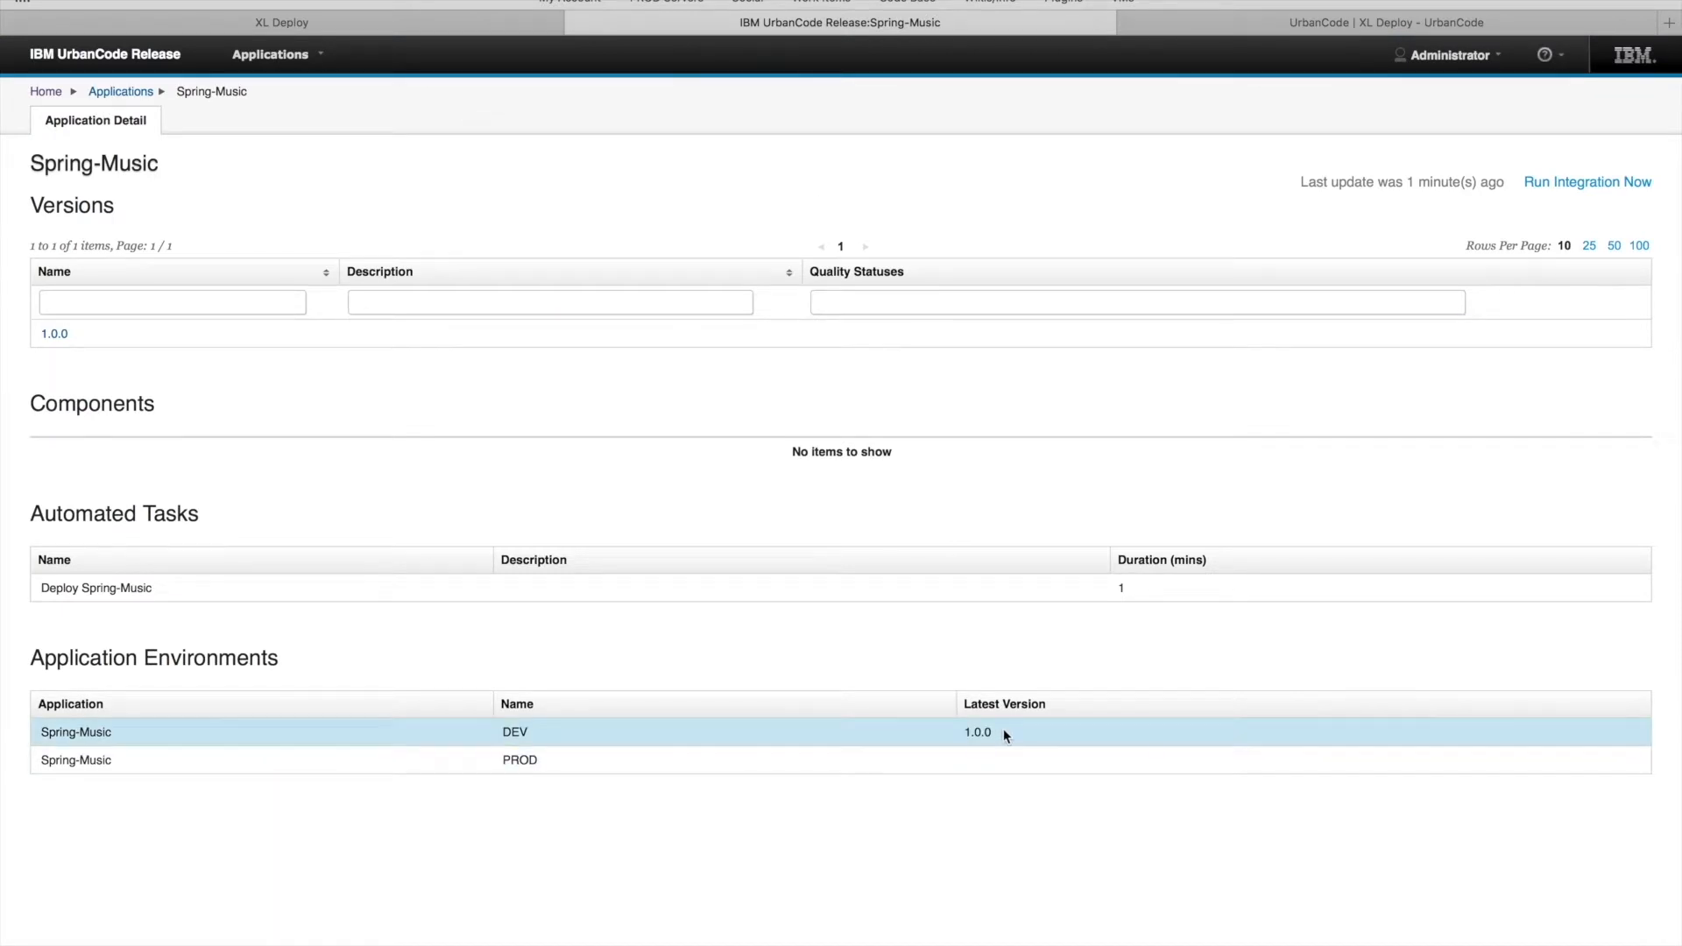
Examine the Spring-Music release's phases and deployed versions in Pipeline View, and return to the home page
left_click(46, 92)
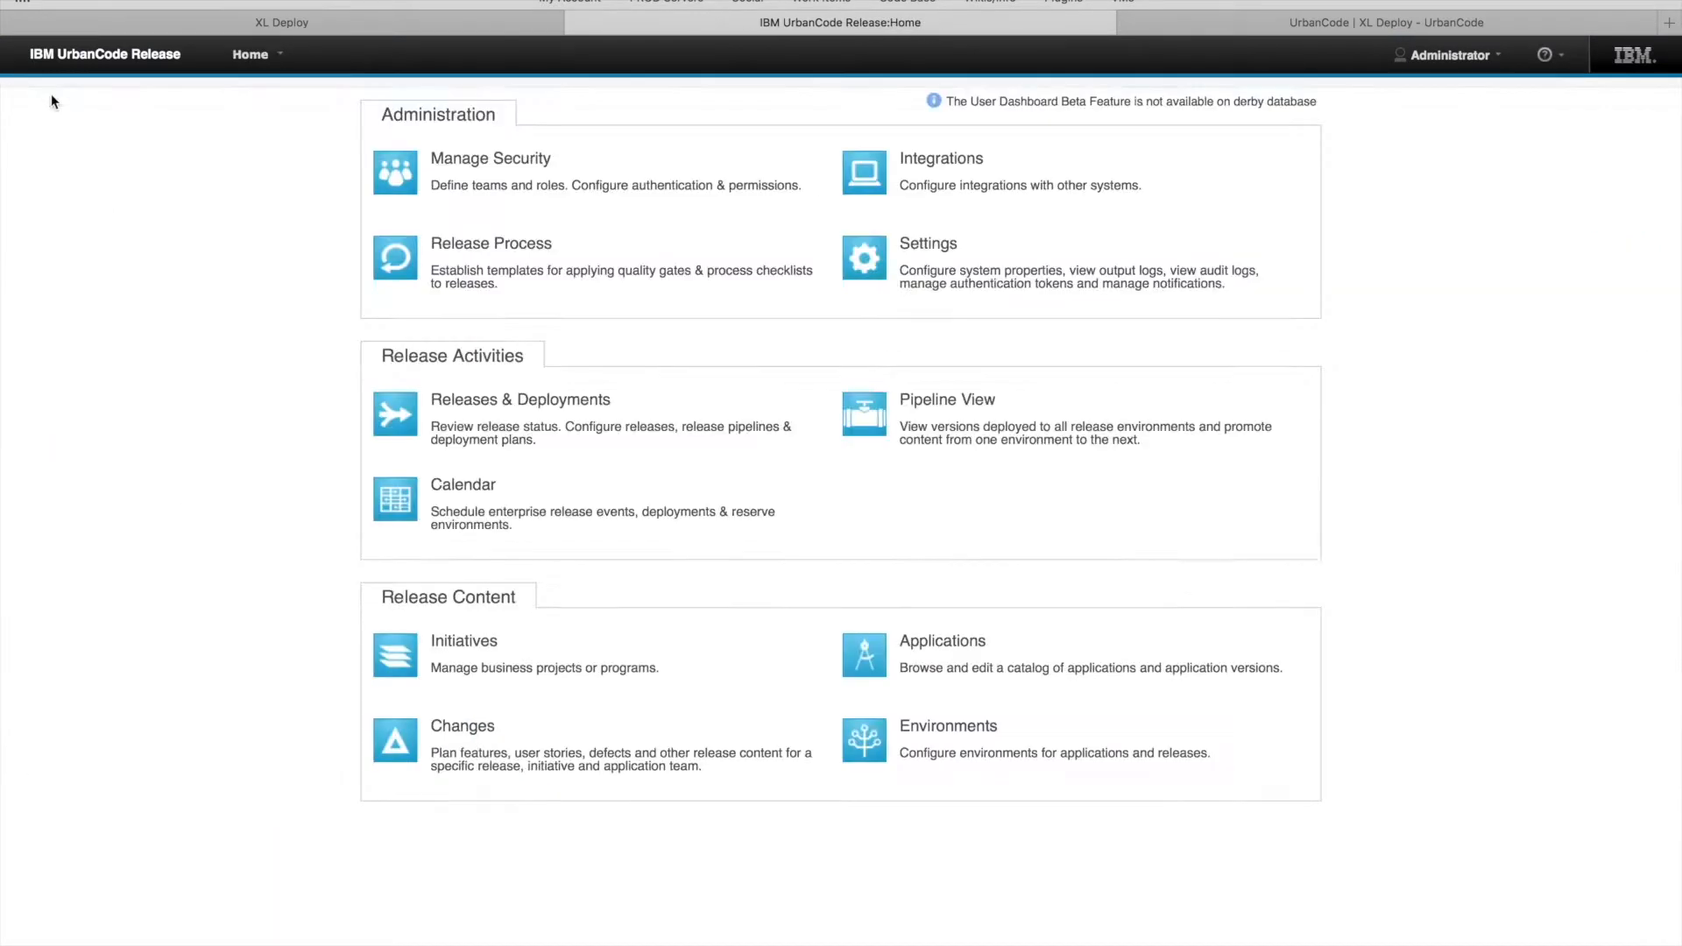
left_click(880, 417)
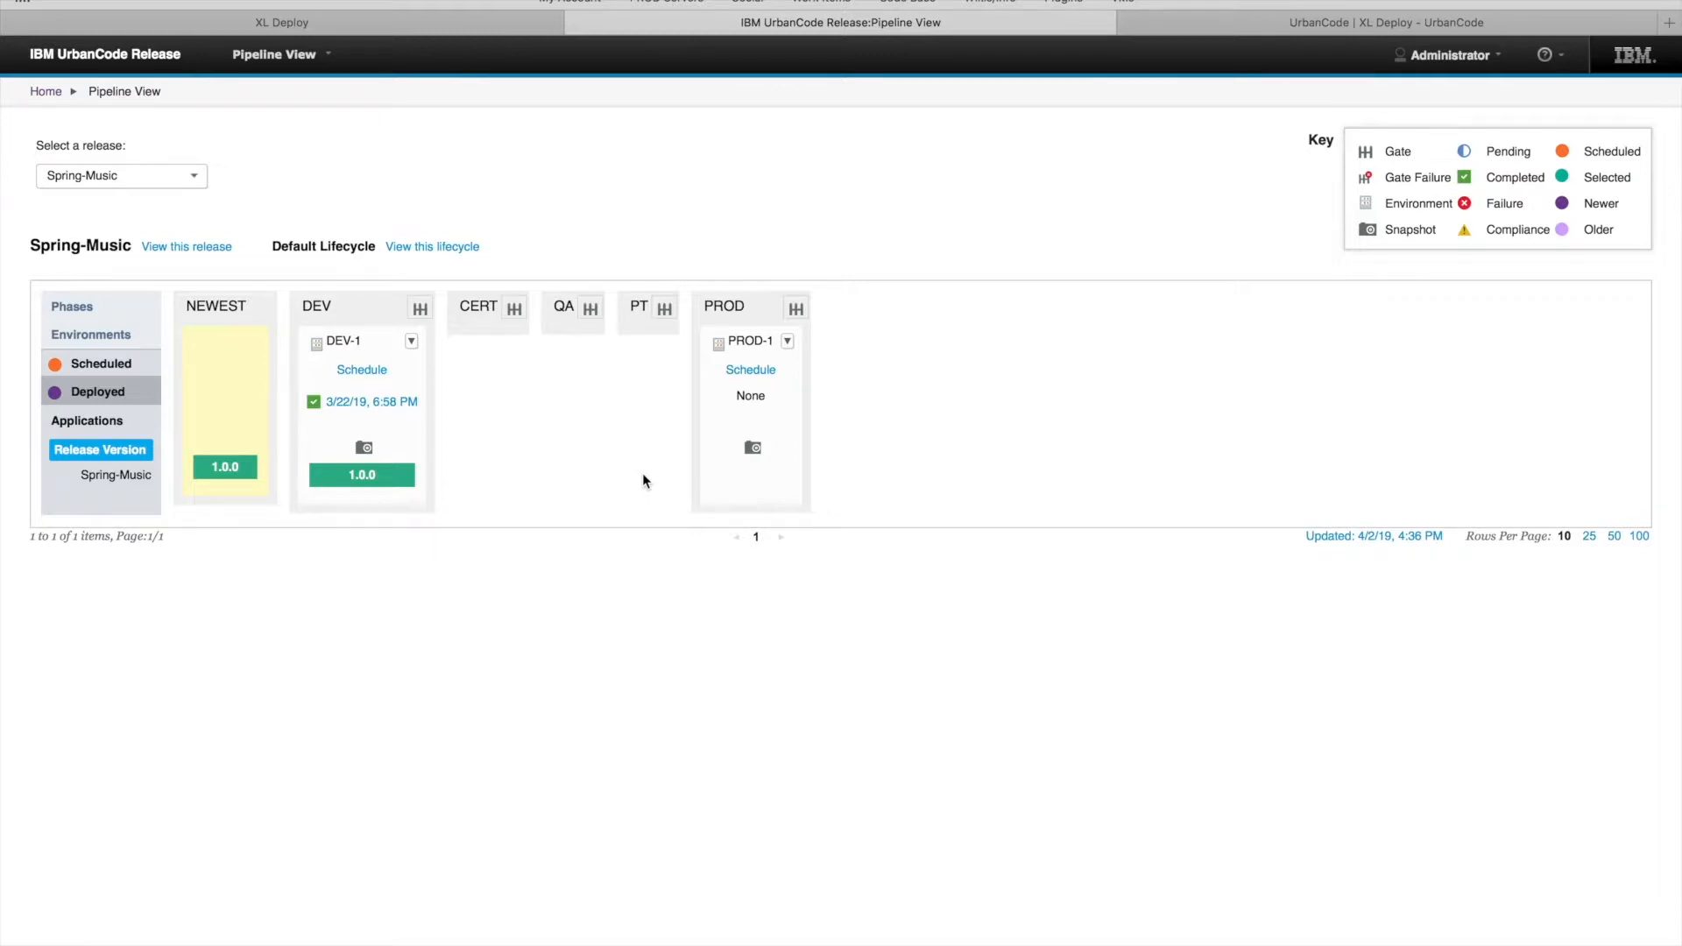
left_click(54, 92)
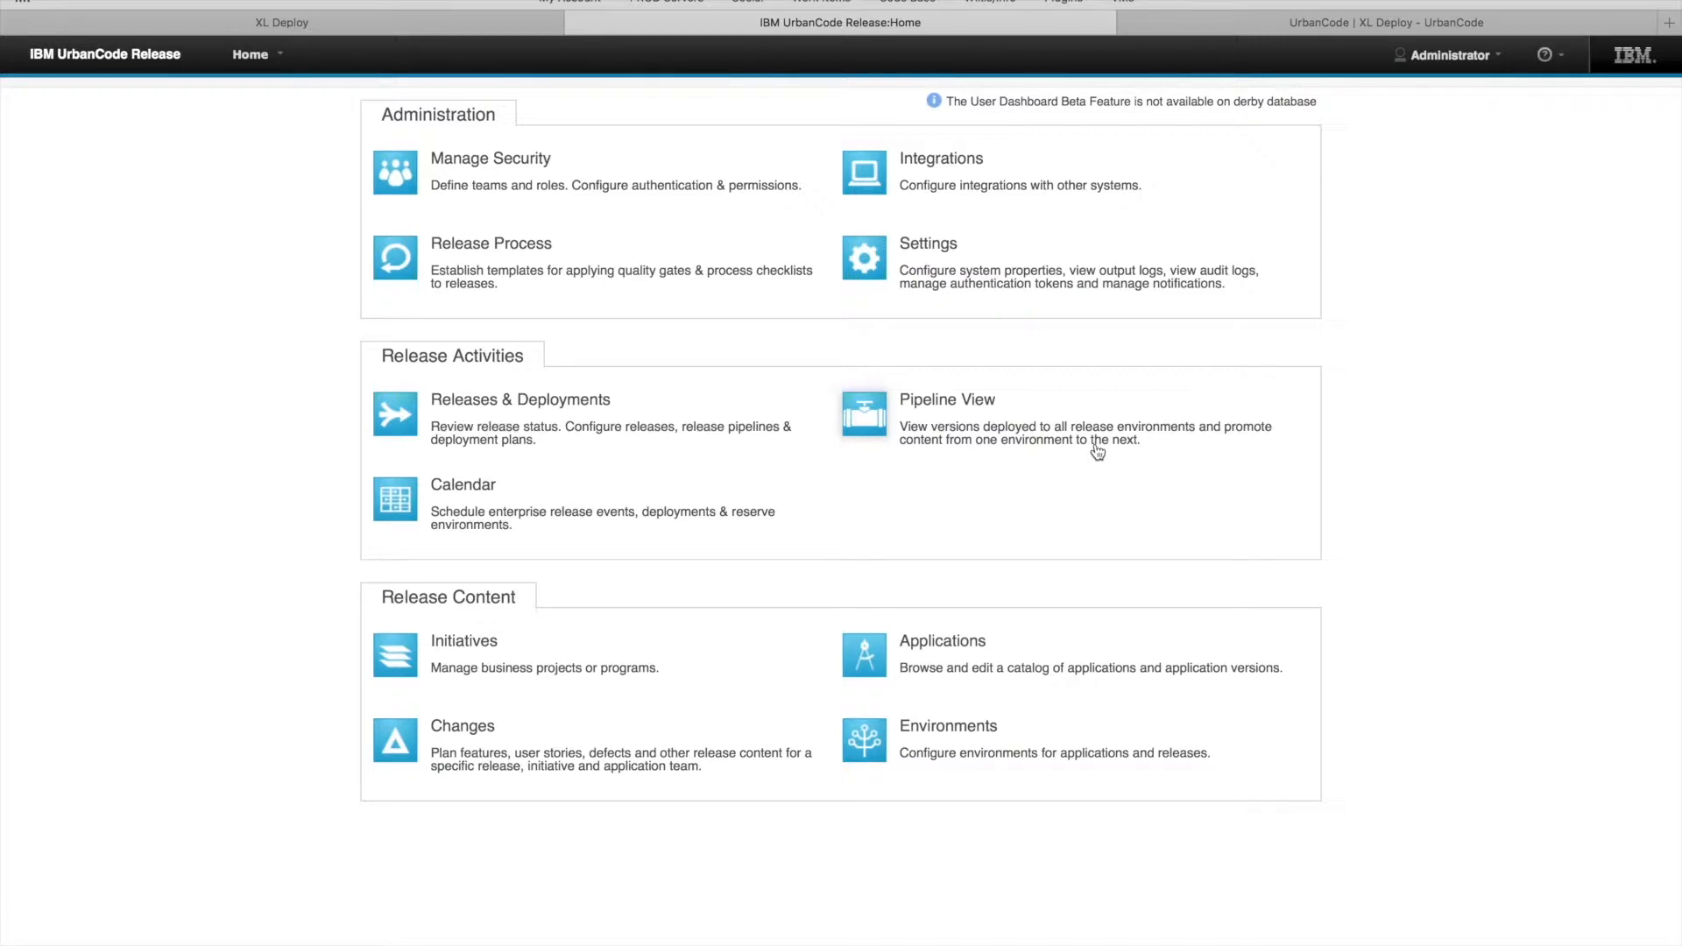
Search the web for "ibm knowledge center" in a new browser tab and open the IBM Knowledge Center home page
left_click(1668, 23)
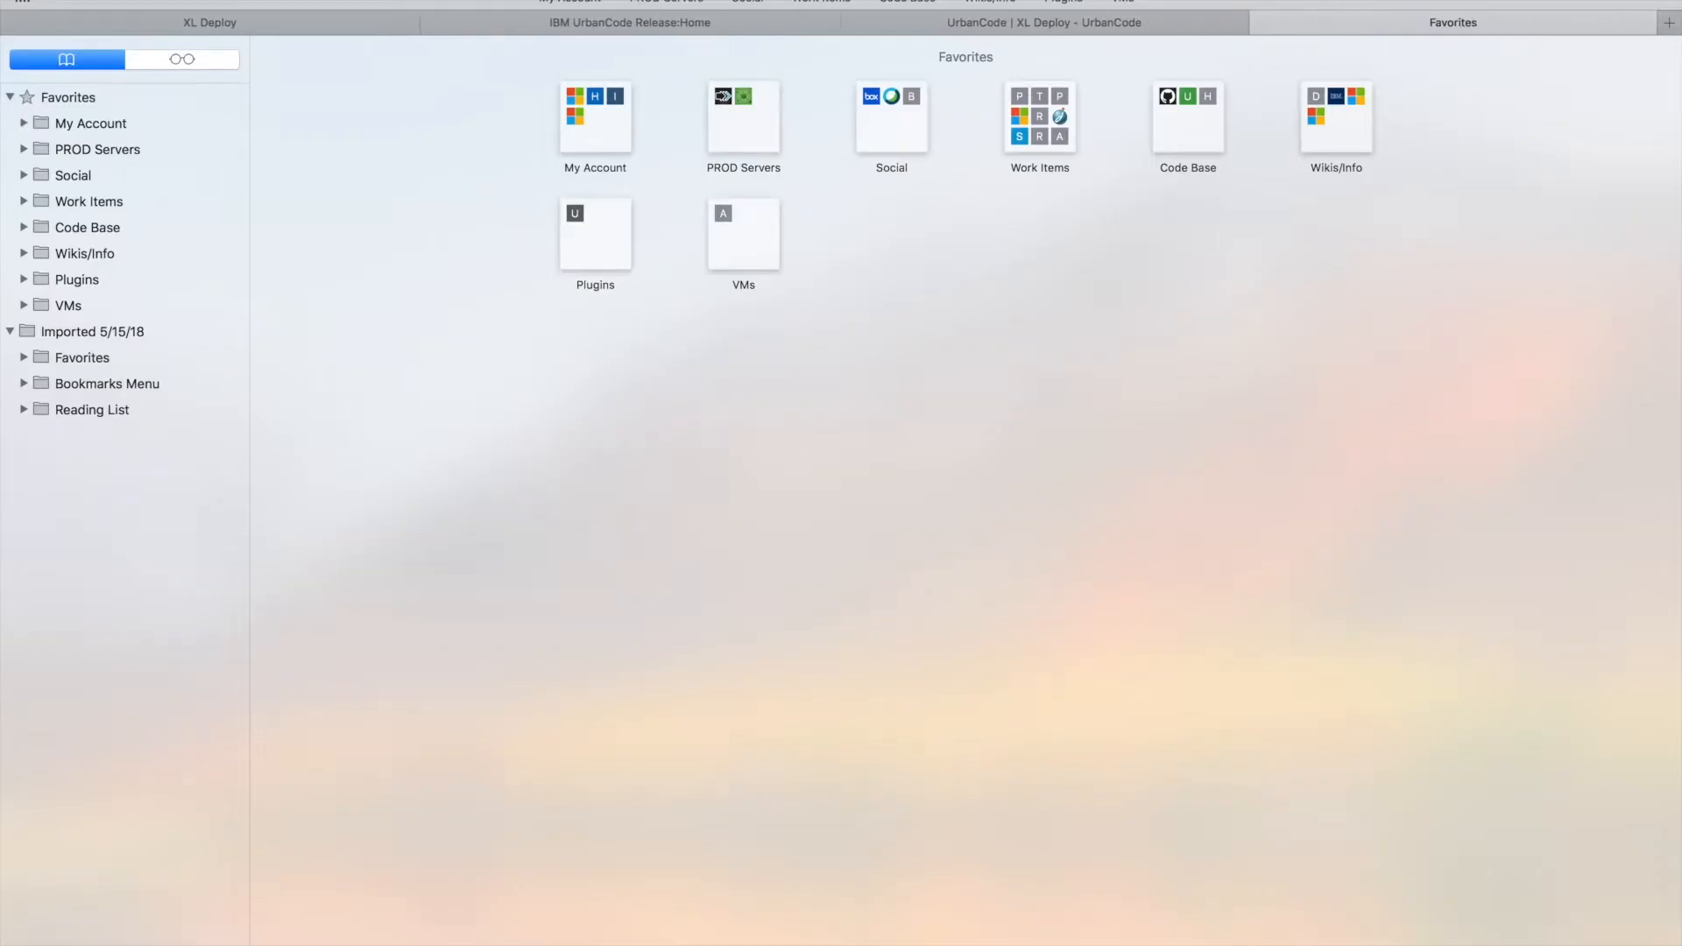
type("ibm knowled")
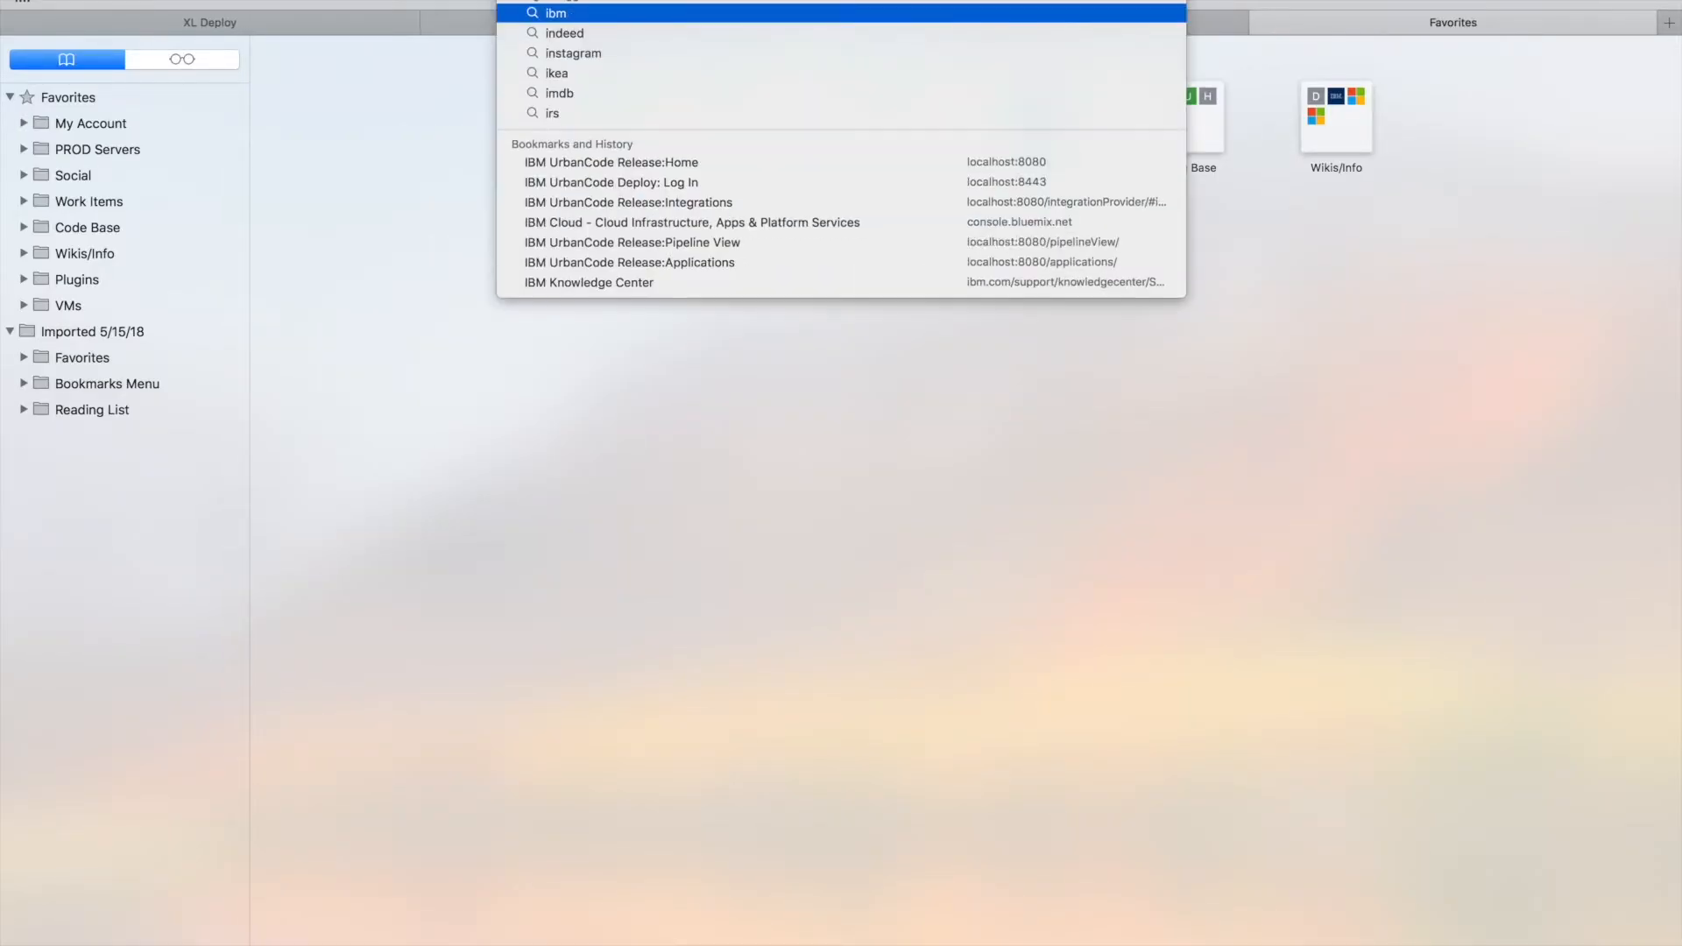
type("ge center")
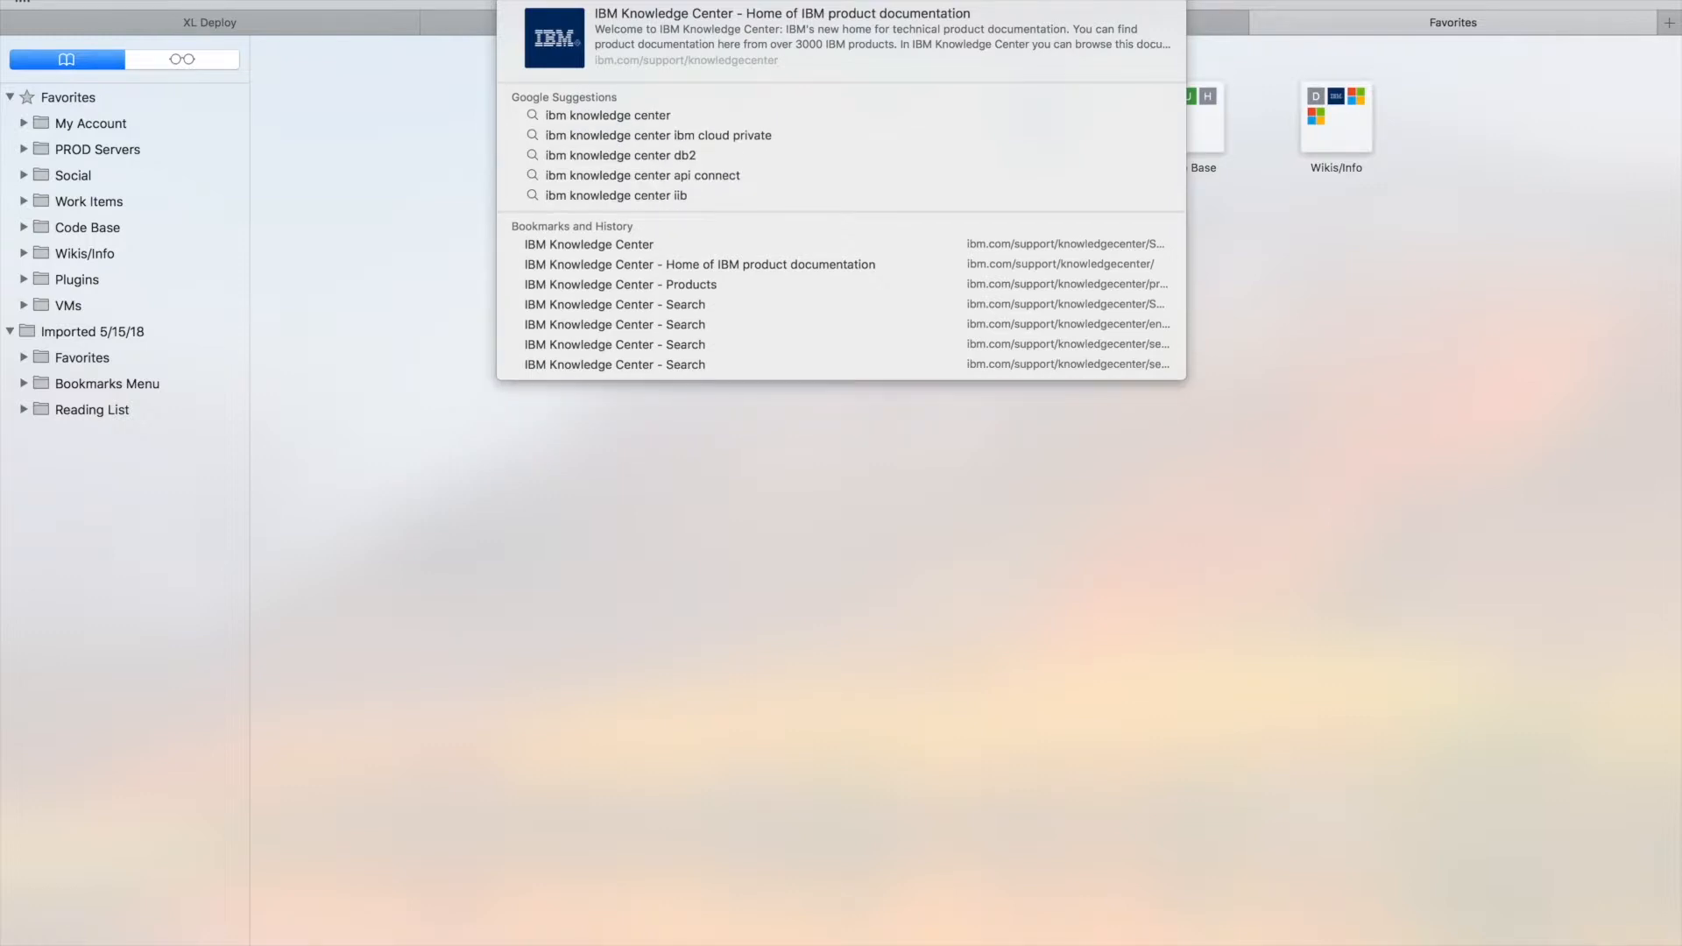
key("Return")
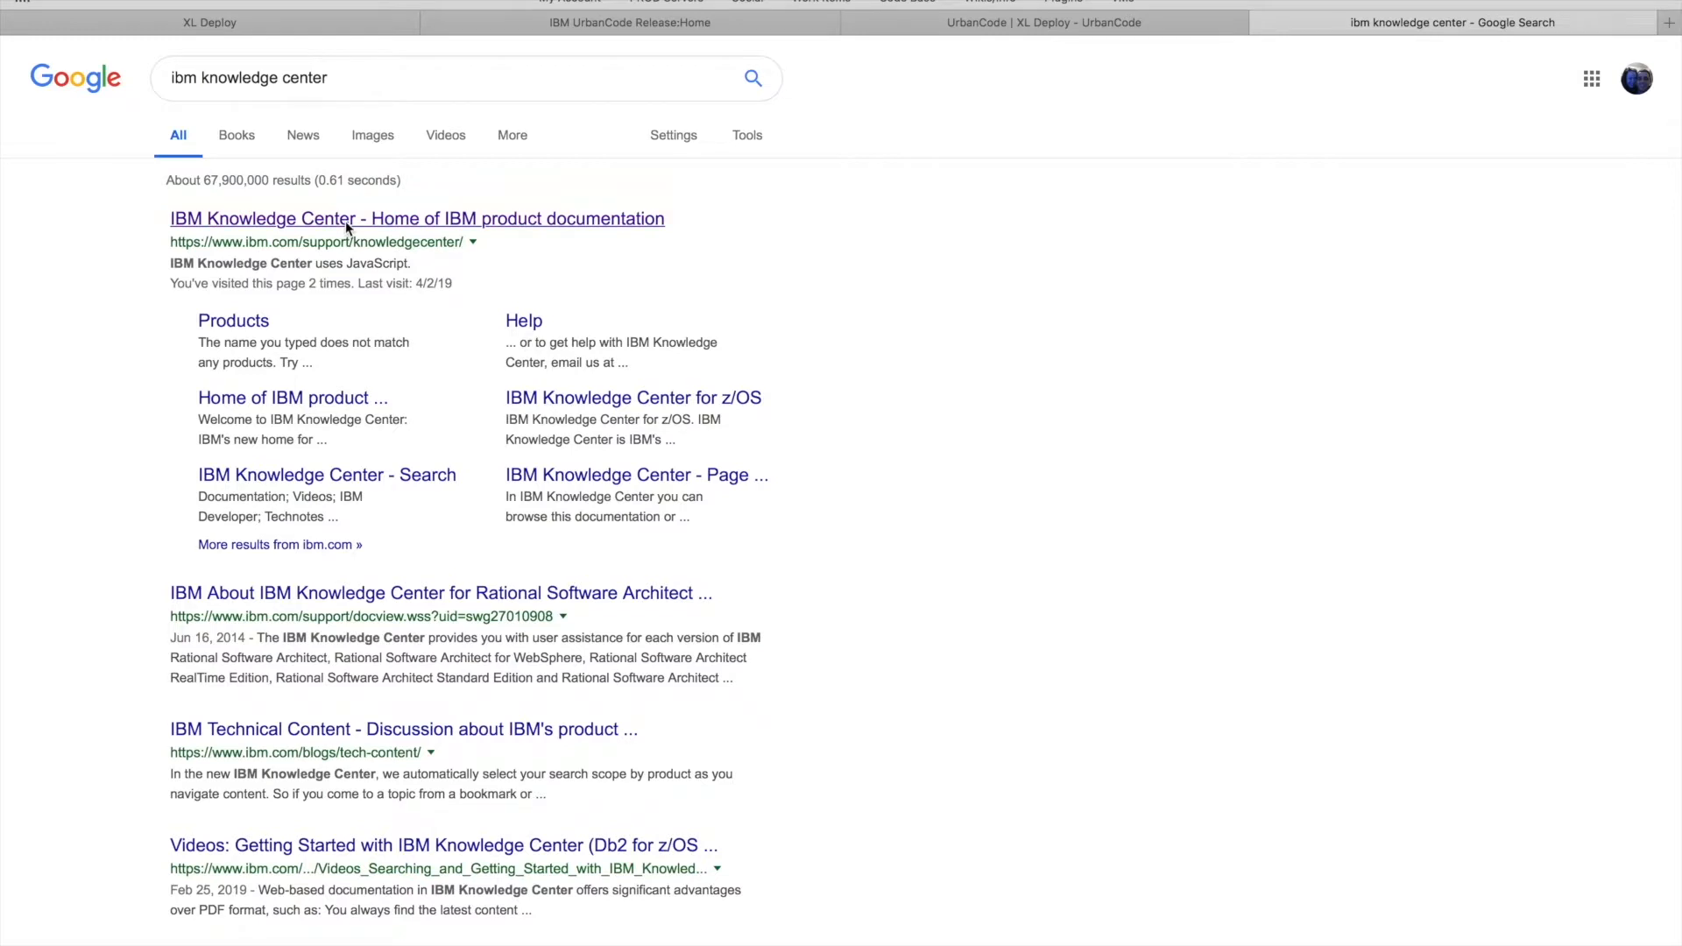
left_click(345, 221)
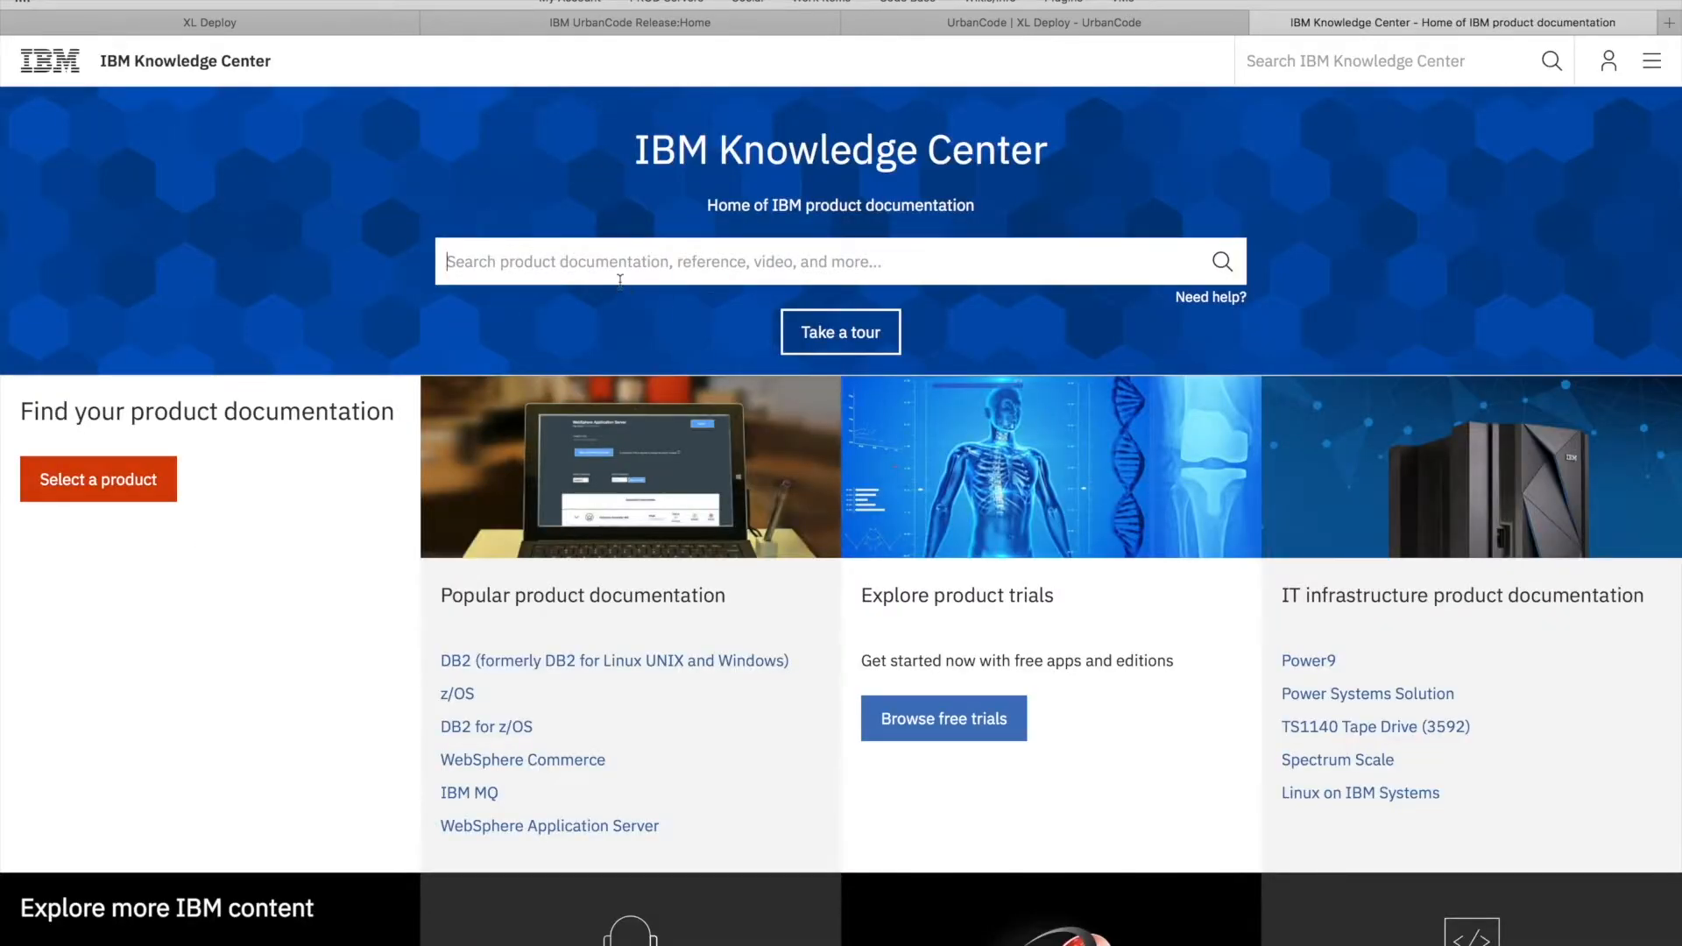
Find the product by searching for "release" and open the IBM UrbanCode Release 6.2.2 documentation
left_click(119, 466)
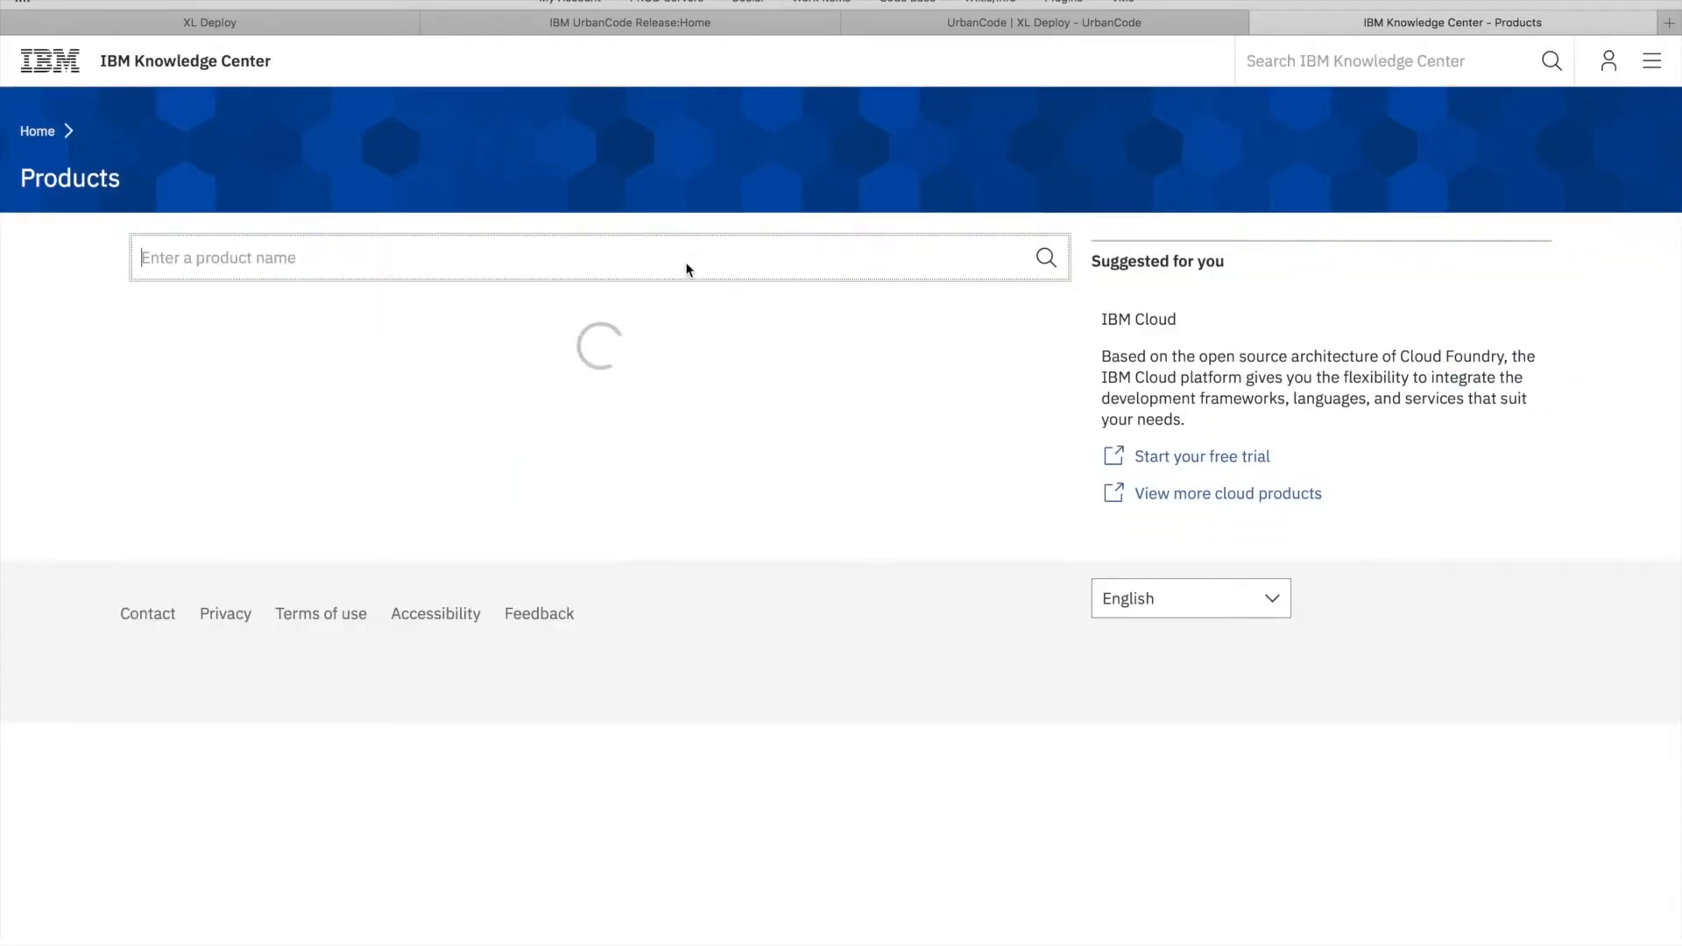
type("release")
left_click(224, 352)
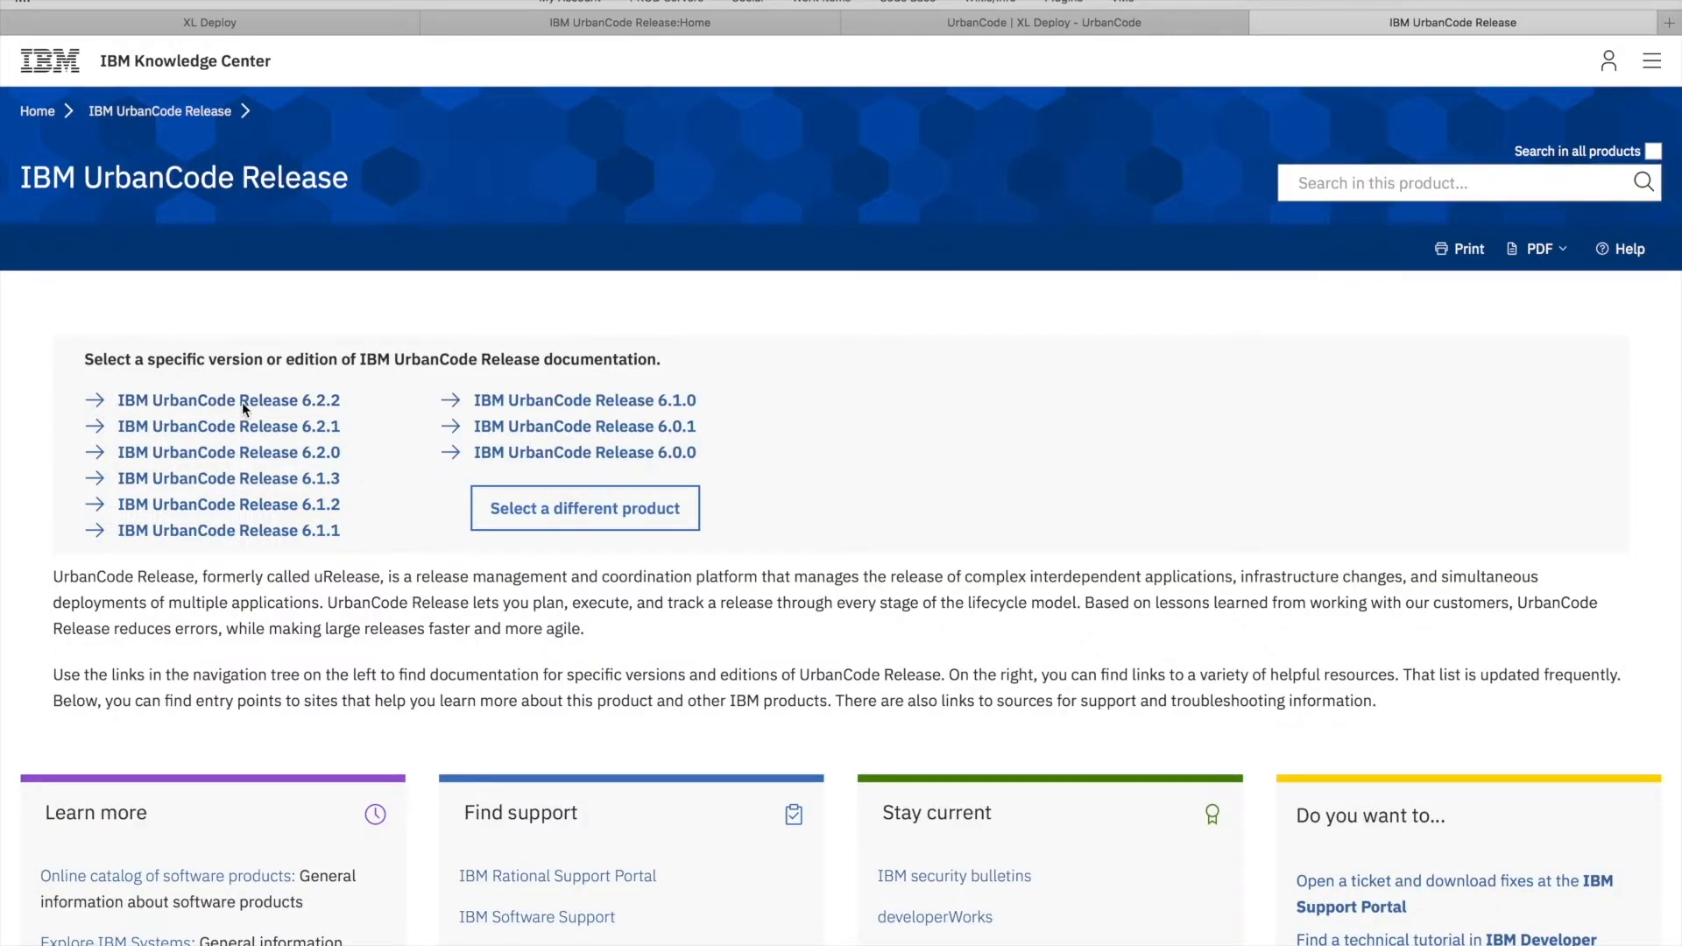
left_click(241, 402)
Search the product documentation for "integrating with urbancode deploy" and open "Lesson 1: Integrating with IBM UrbanCode Deploy"
left_click(1403, 187)
type("integrating with ")
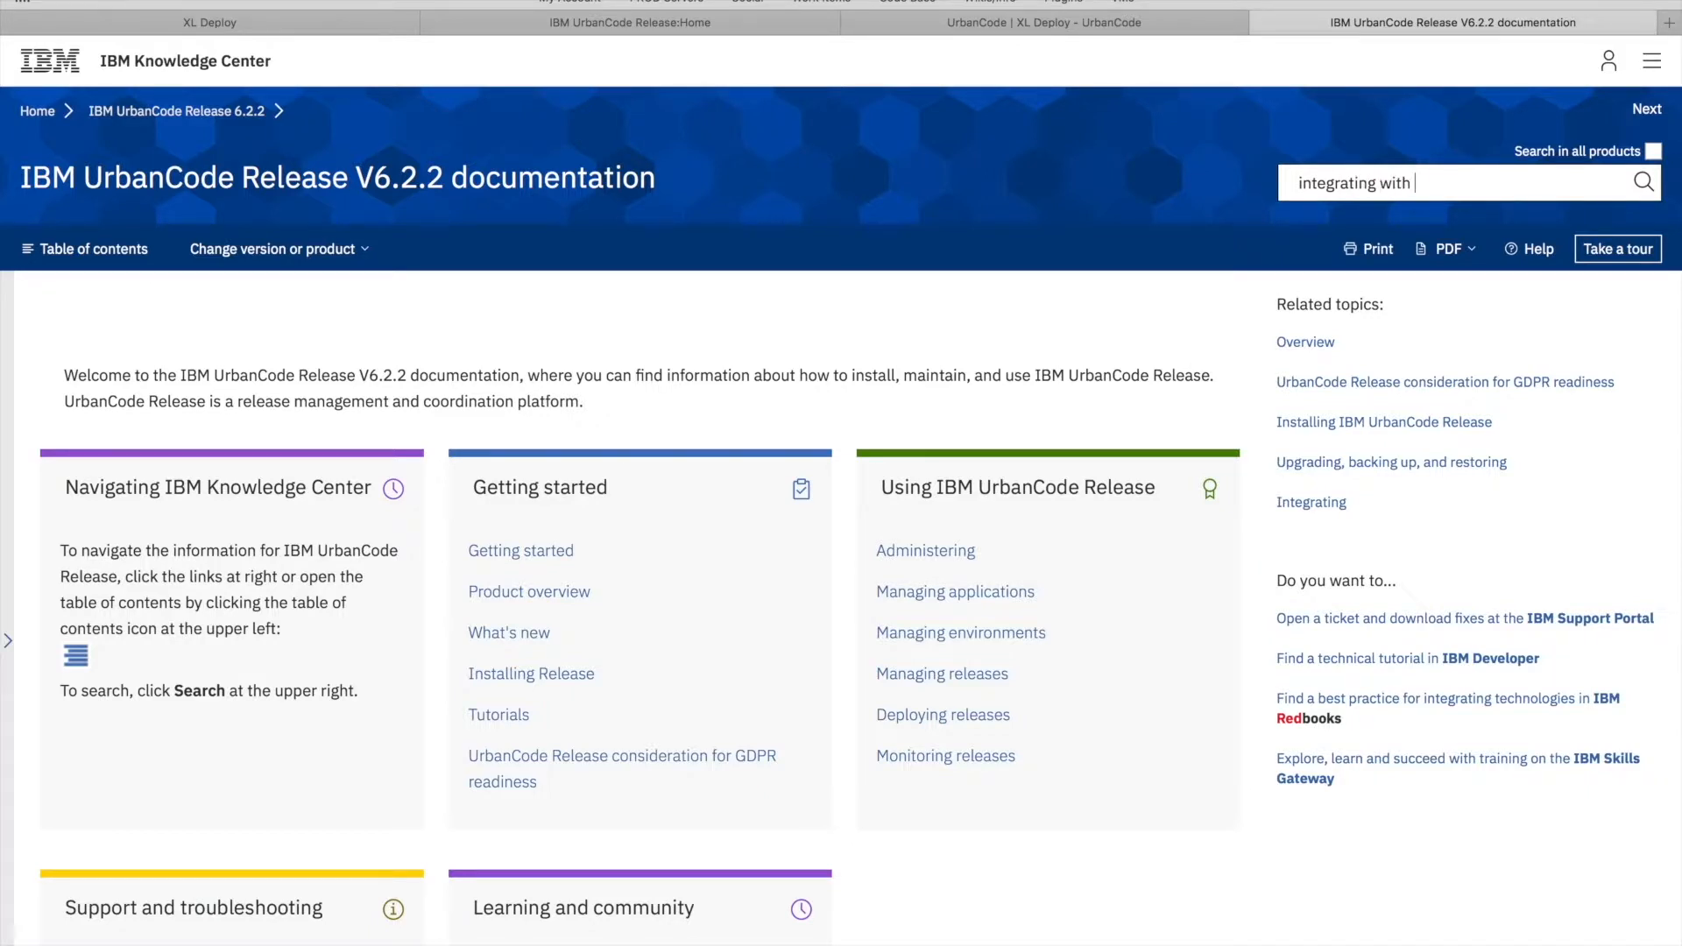
type("urbancode deploy")
key("Return")
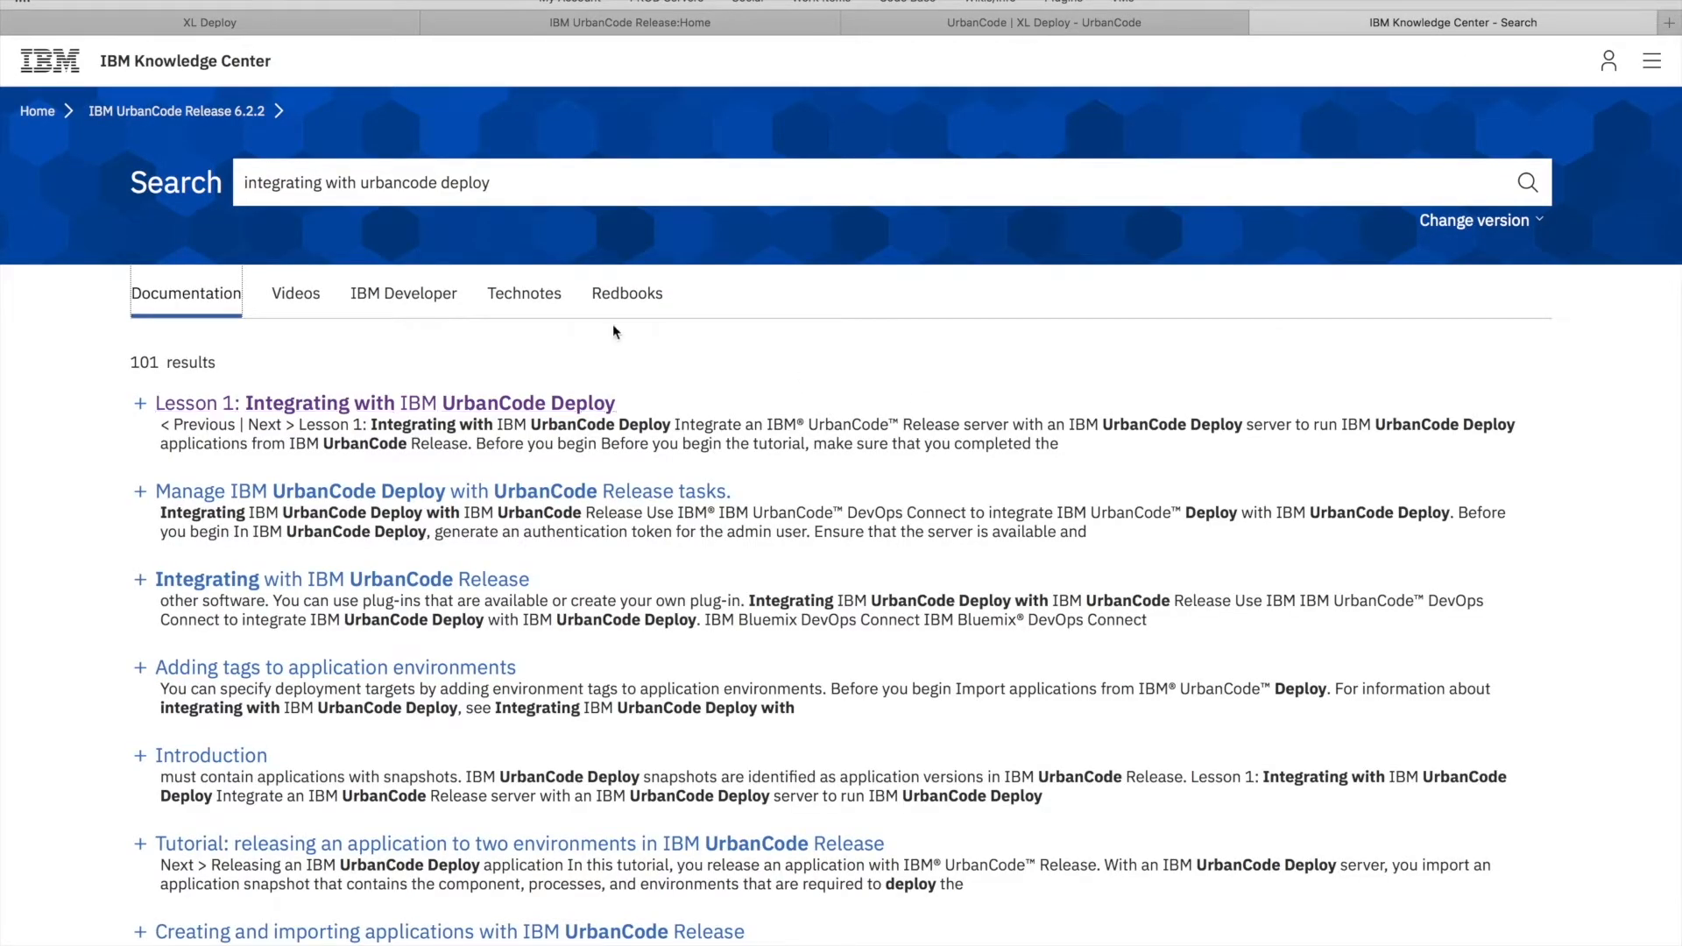
left_click(471, 402)
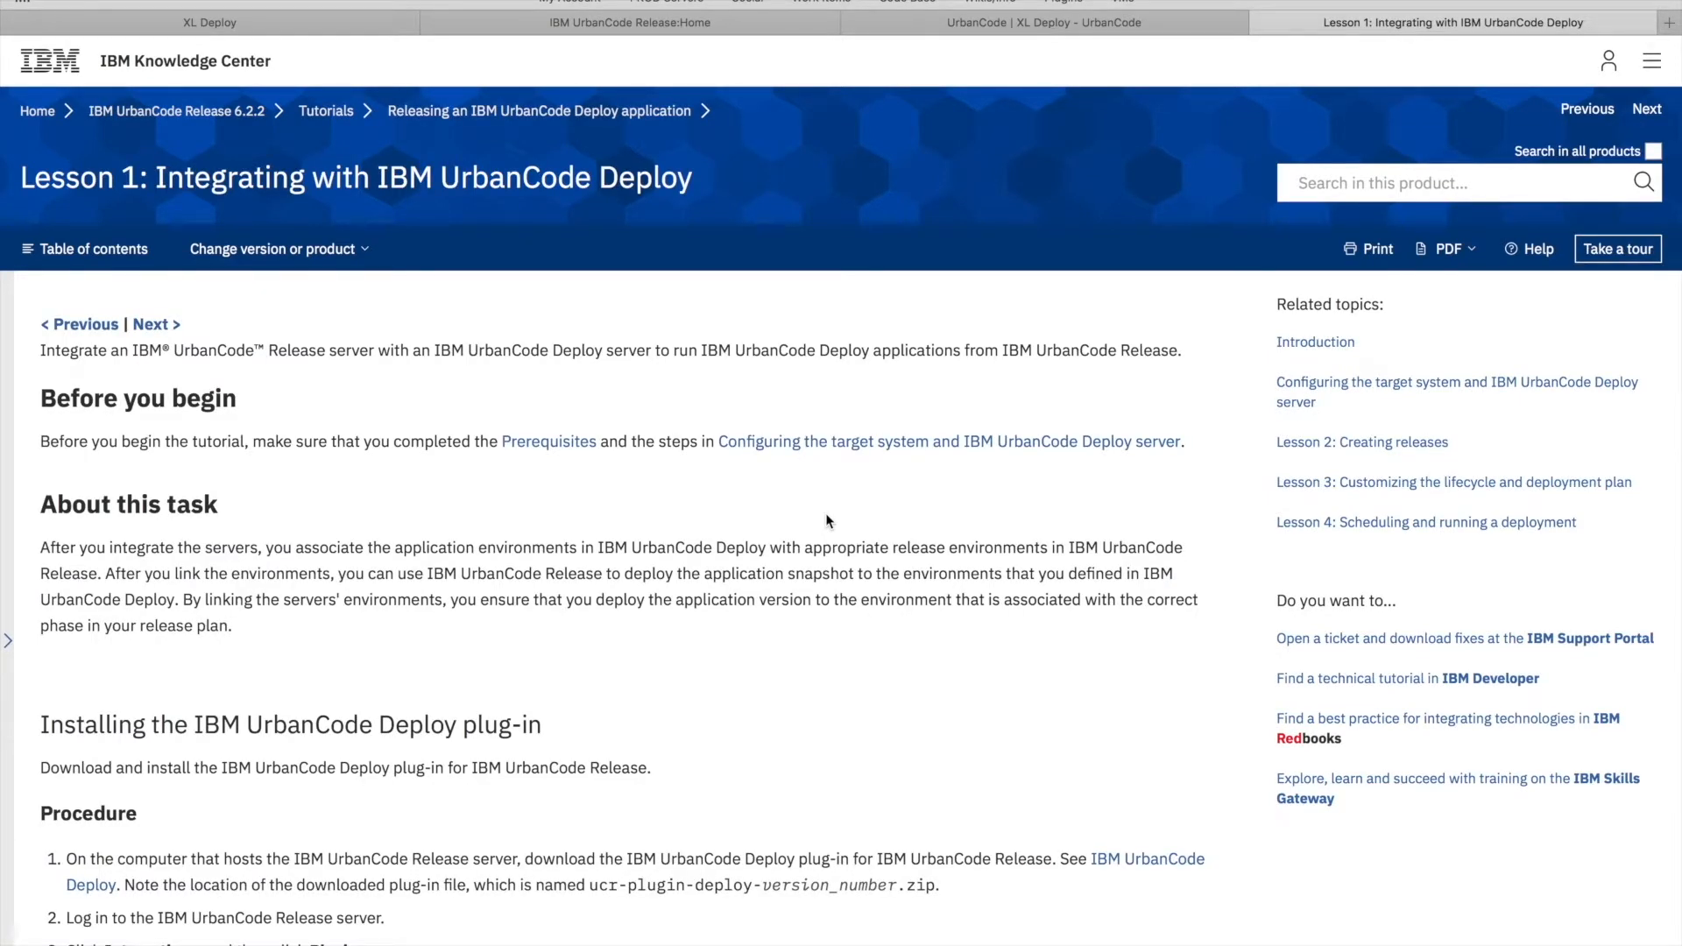
Read through Lesson 1, examining the Associating environments procedure, its results figure and the lesson checkpoint
scroll(578, 508, "down", 10)
scroll(617, 552, "down", 13)
scroll(617, 552, "down", 3)
scroll(581, 544, "up", 2)
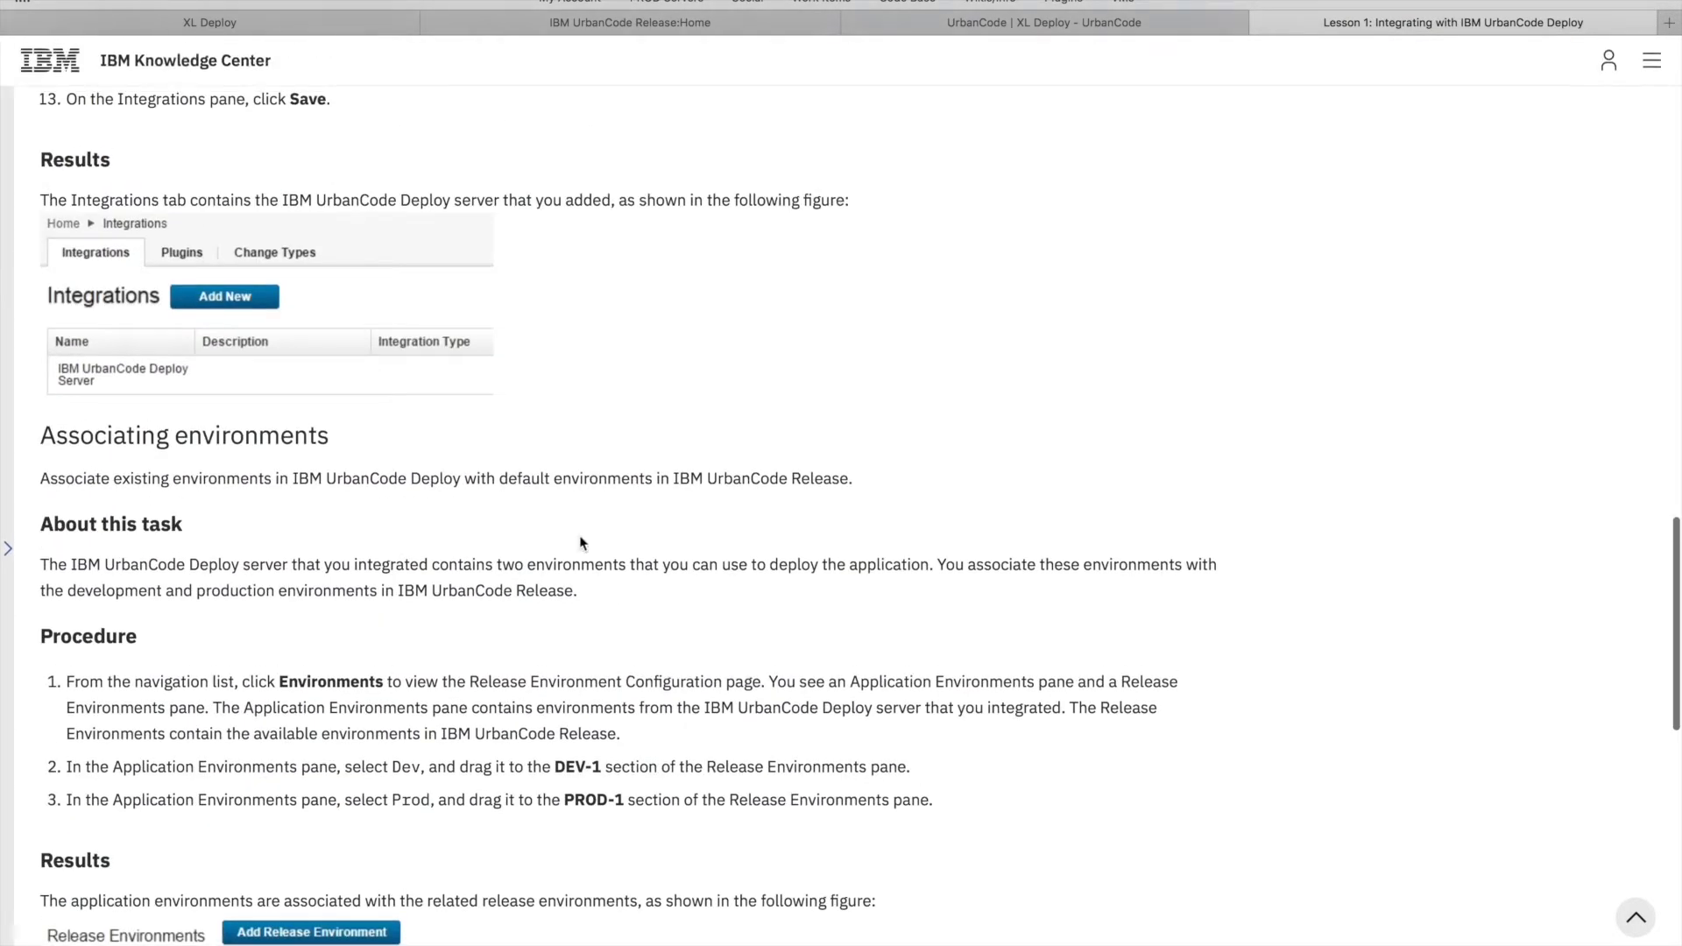
scroll(744, 473, "down", 4)
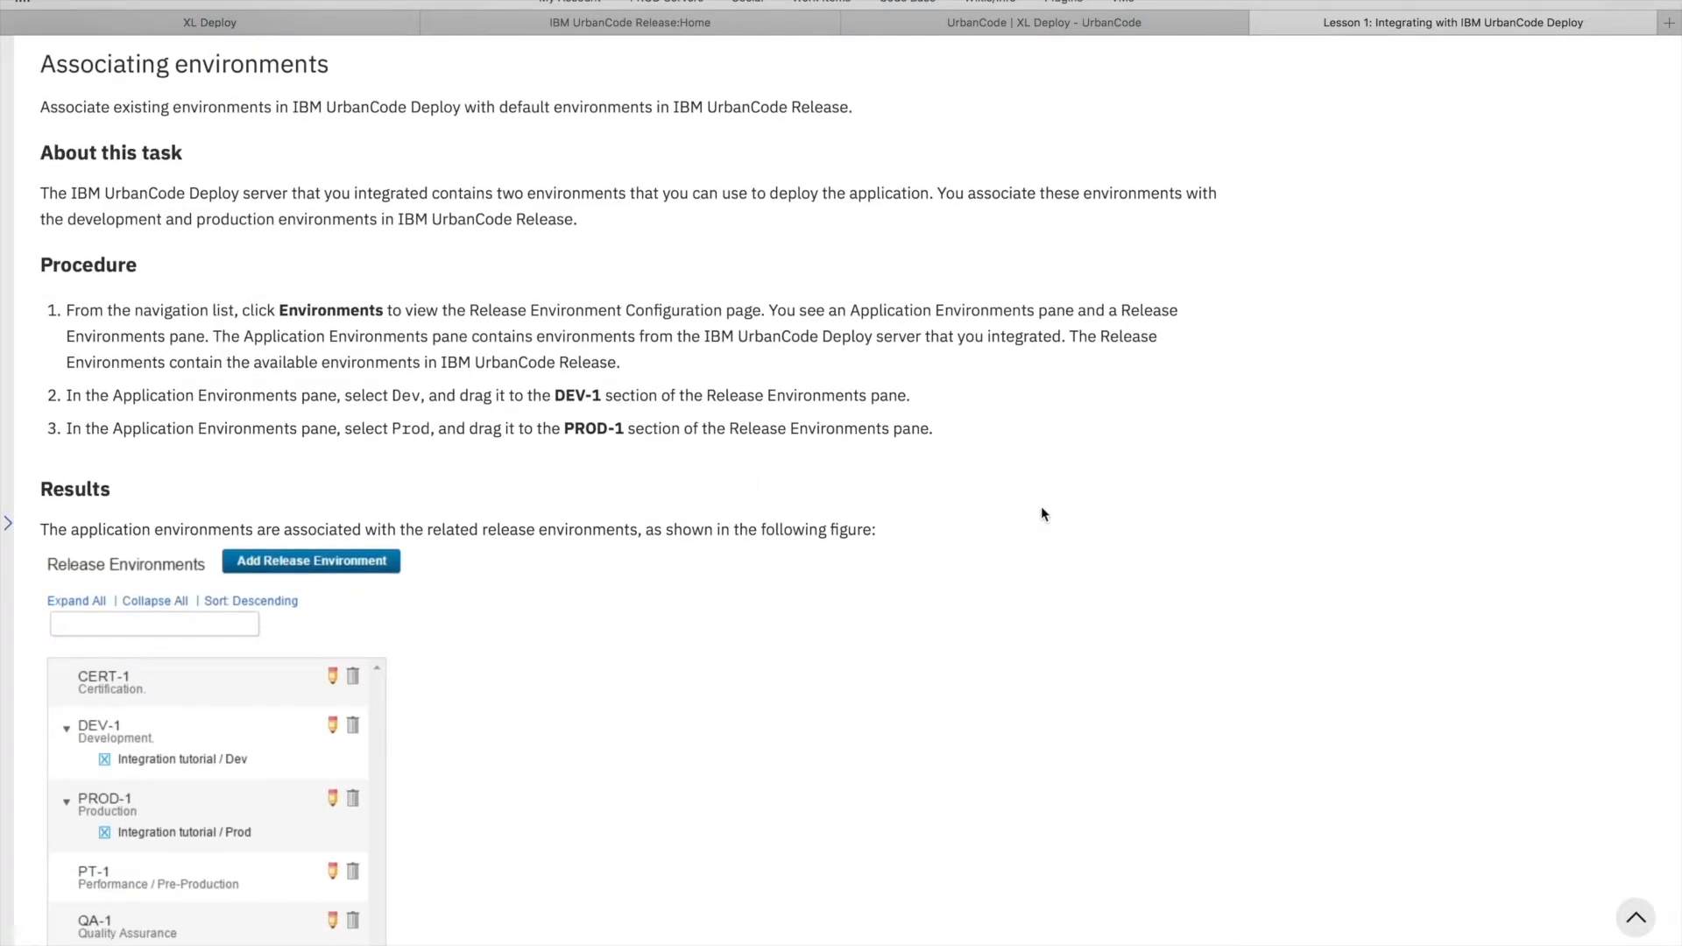
scroll(841, 534, "down", 2)
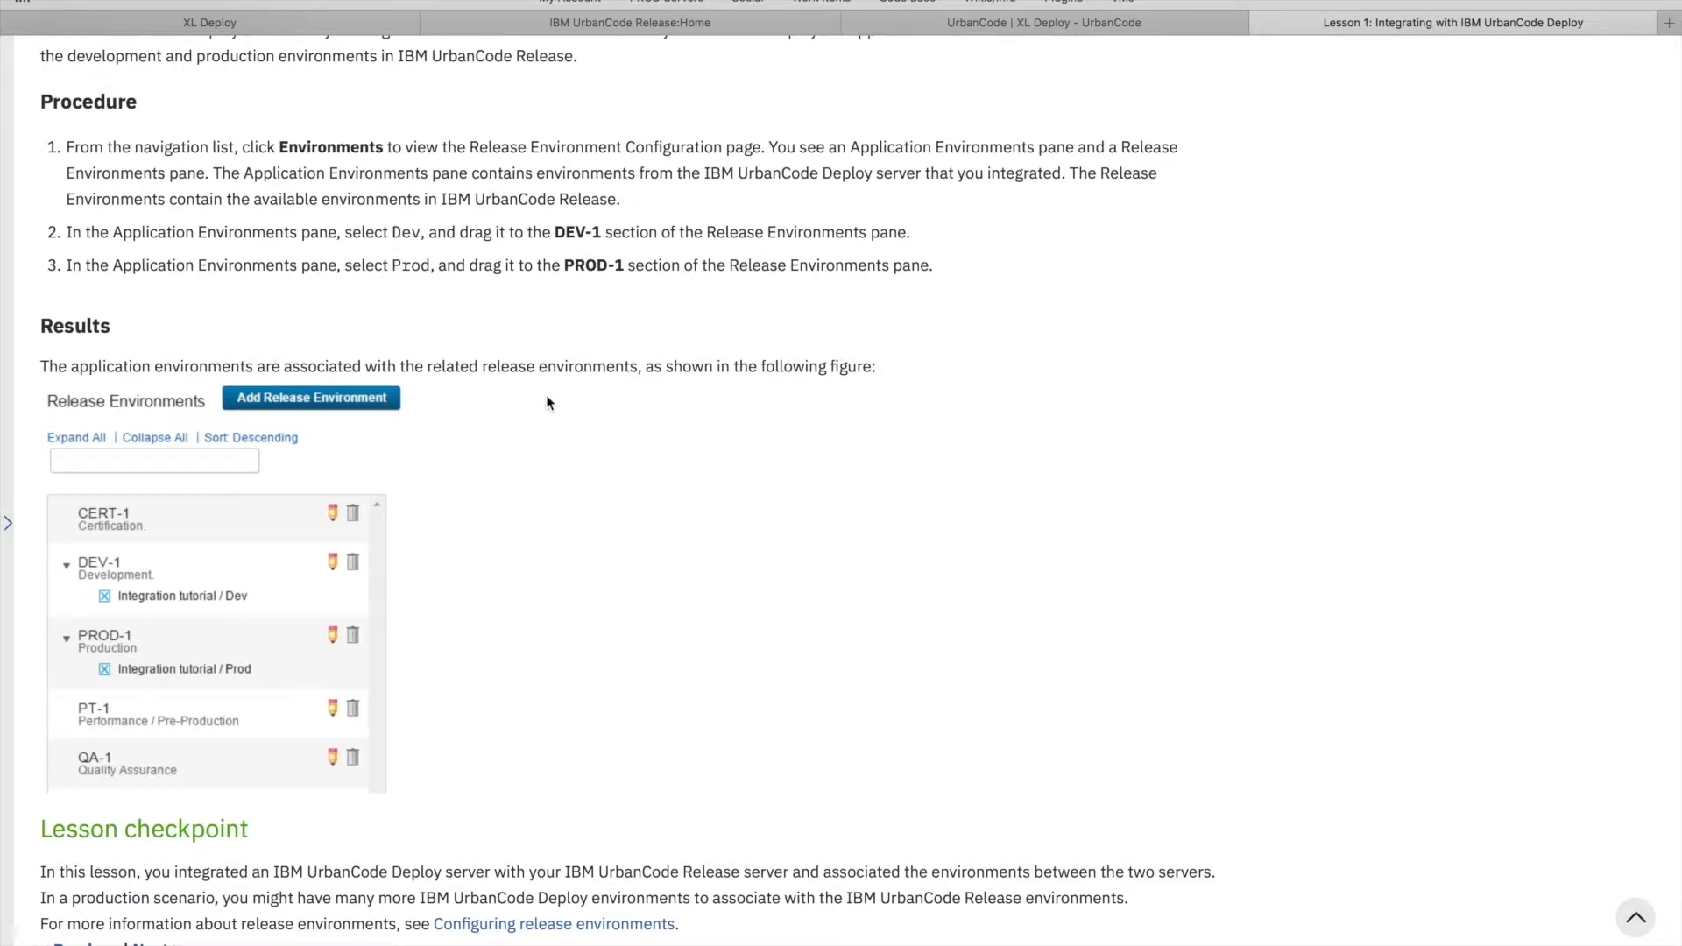
scroll(612, 546, "down", 1)
scroll(612, 546, "up", 4)
scroll(612, 552, "down", 2)
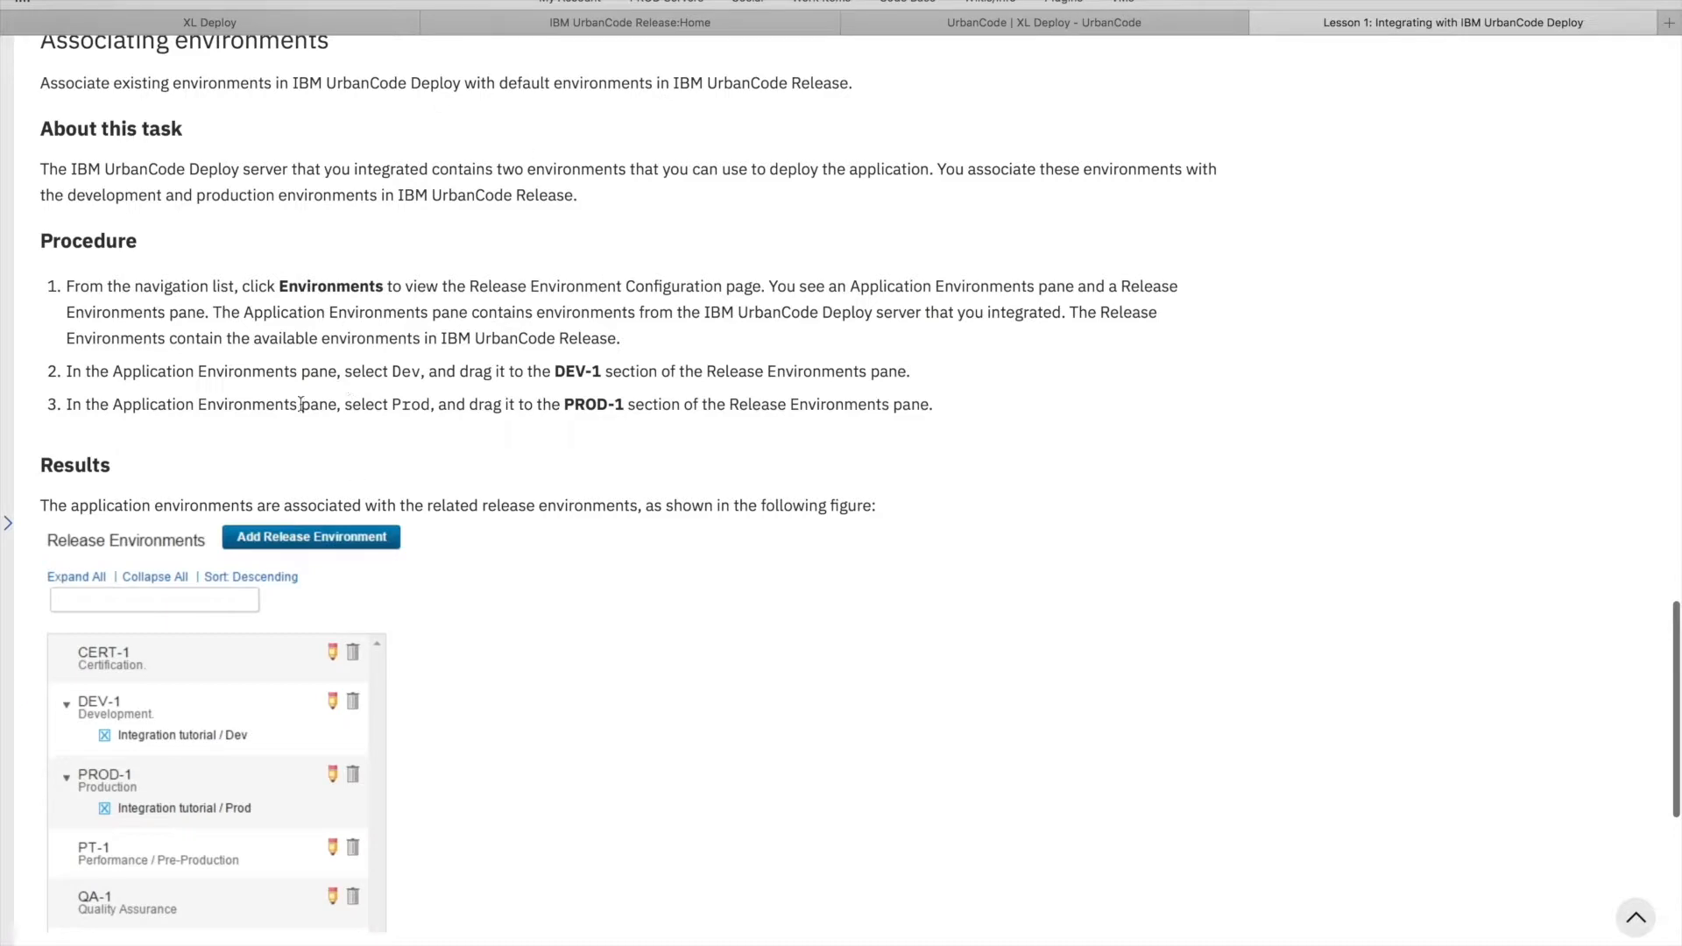
scroll(580, 554, "down", 1)
scroll(580, 556, "down", 3)
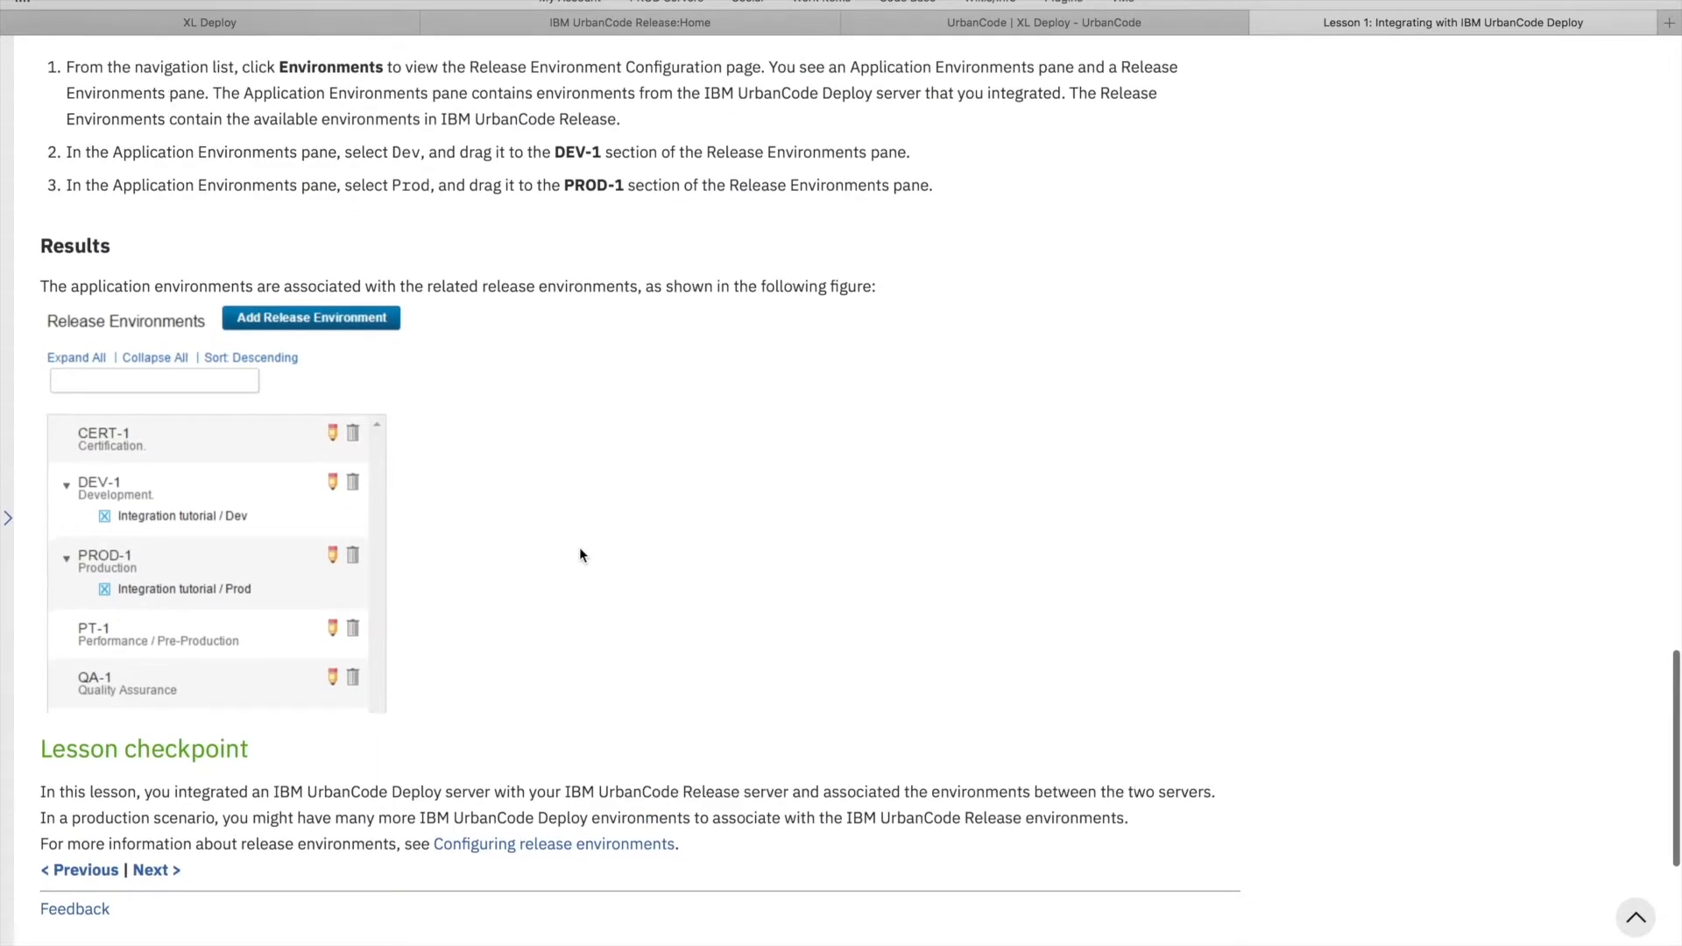
Open "Lesson 2: Creating releases" and read its procedures for creating a release, adding release details and reserving environments
left_click(162, 739)
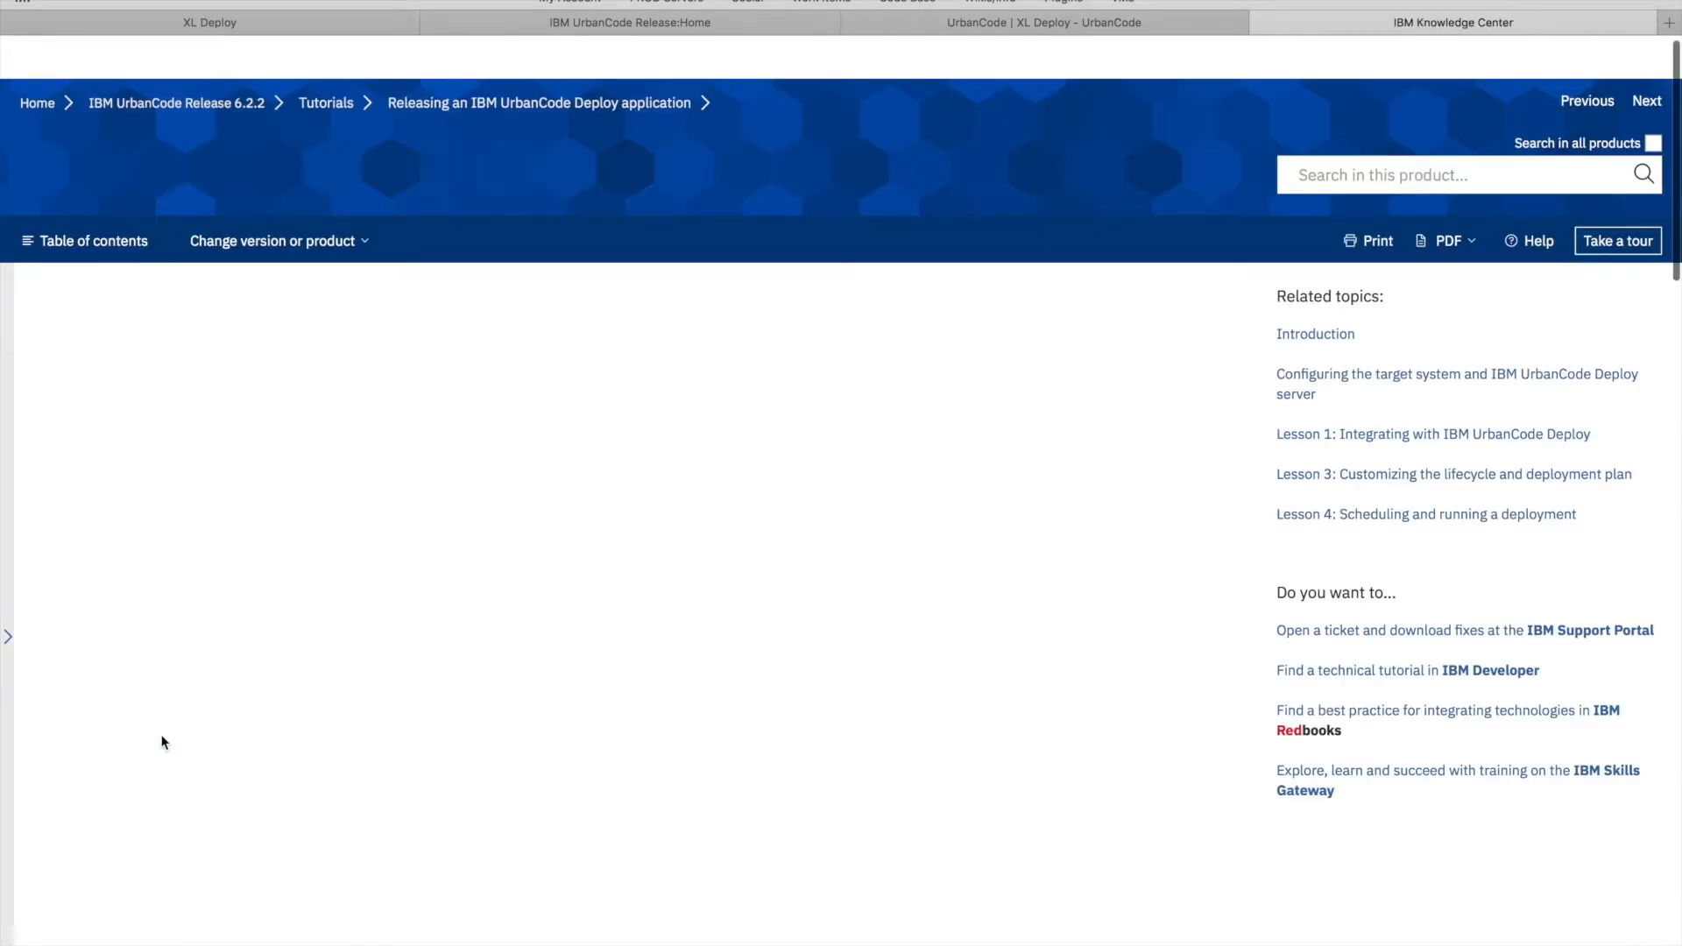
scroll(753, 603, "down", 6)
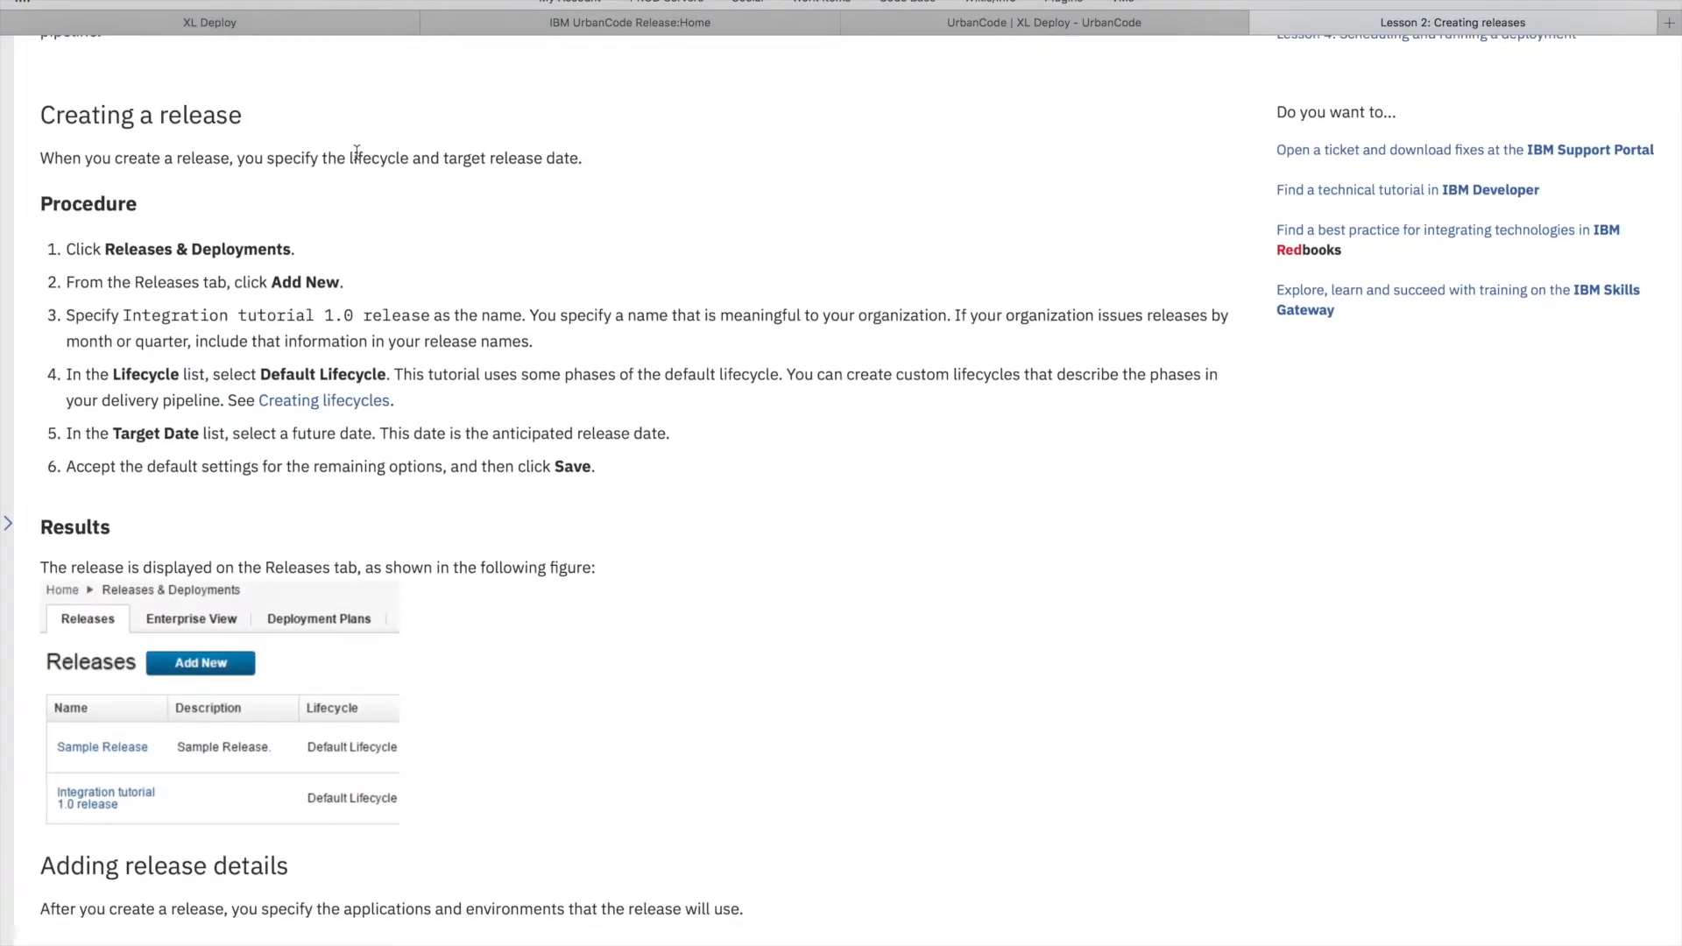
scroll(496, 328, "down", 8)
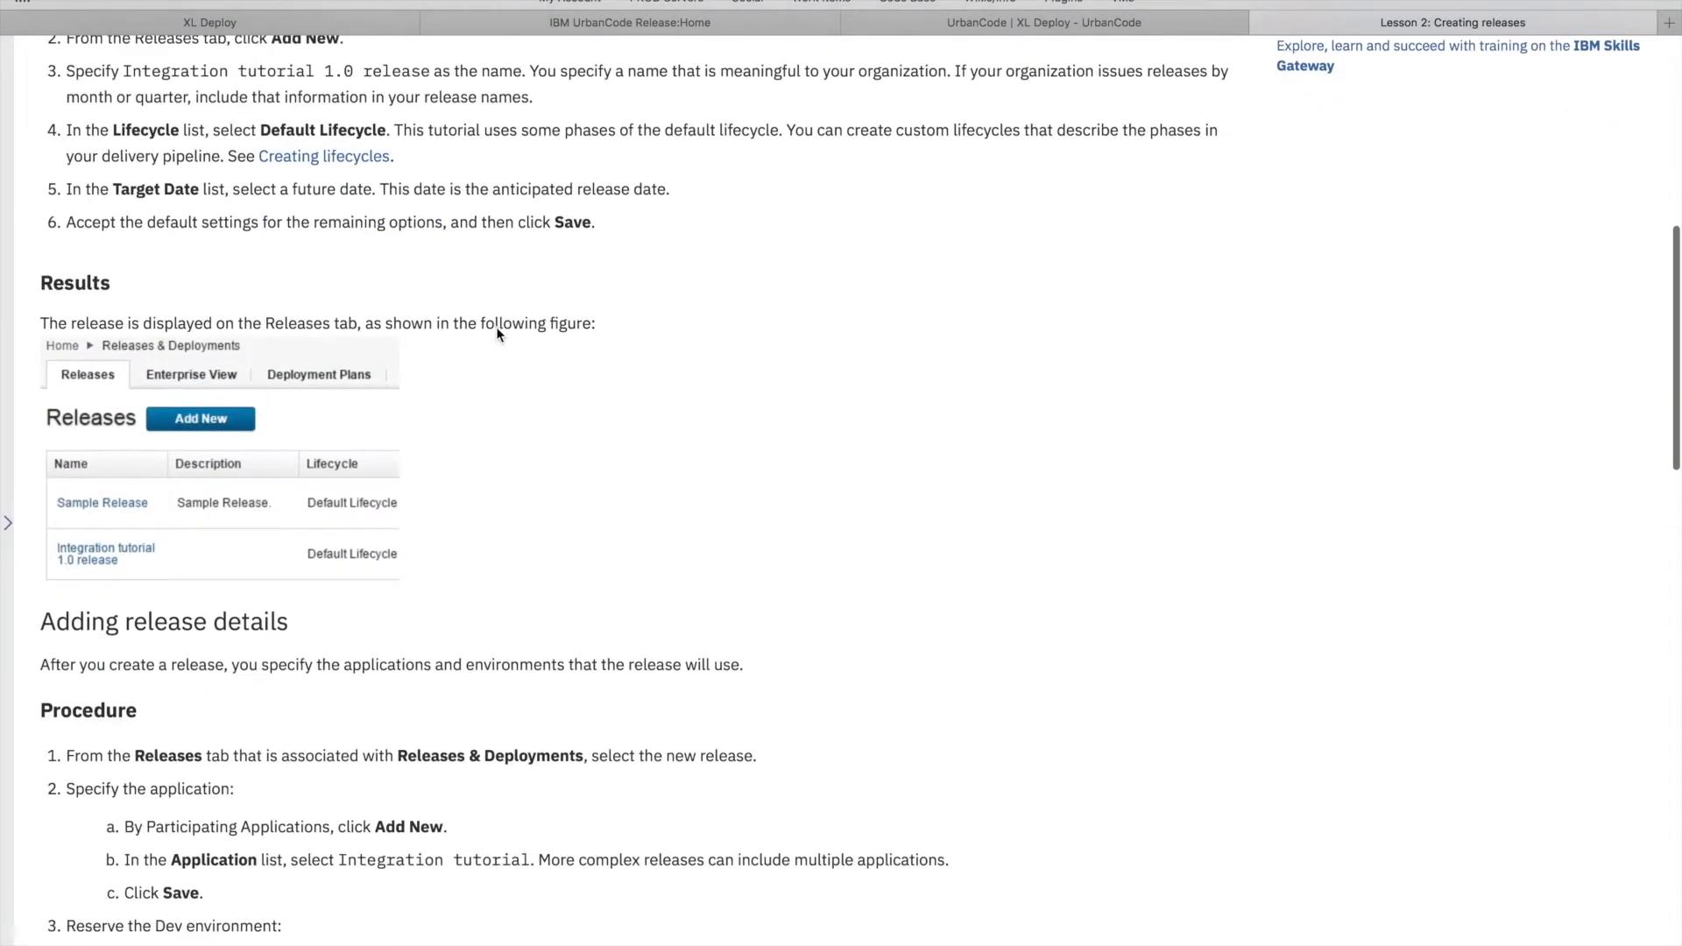
scroll(498, 334, "down", 6)
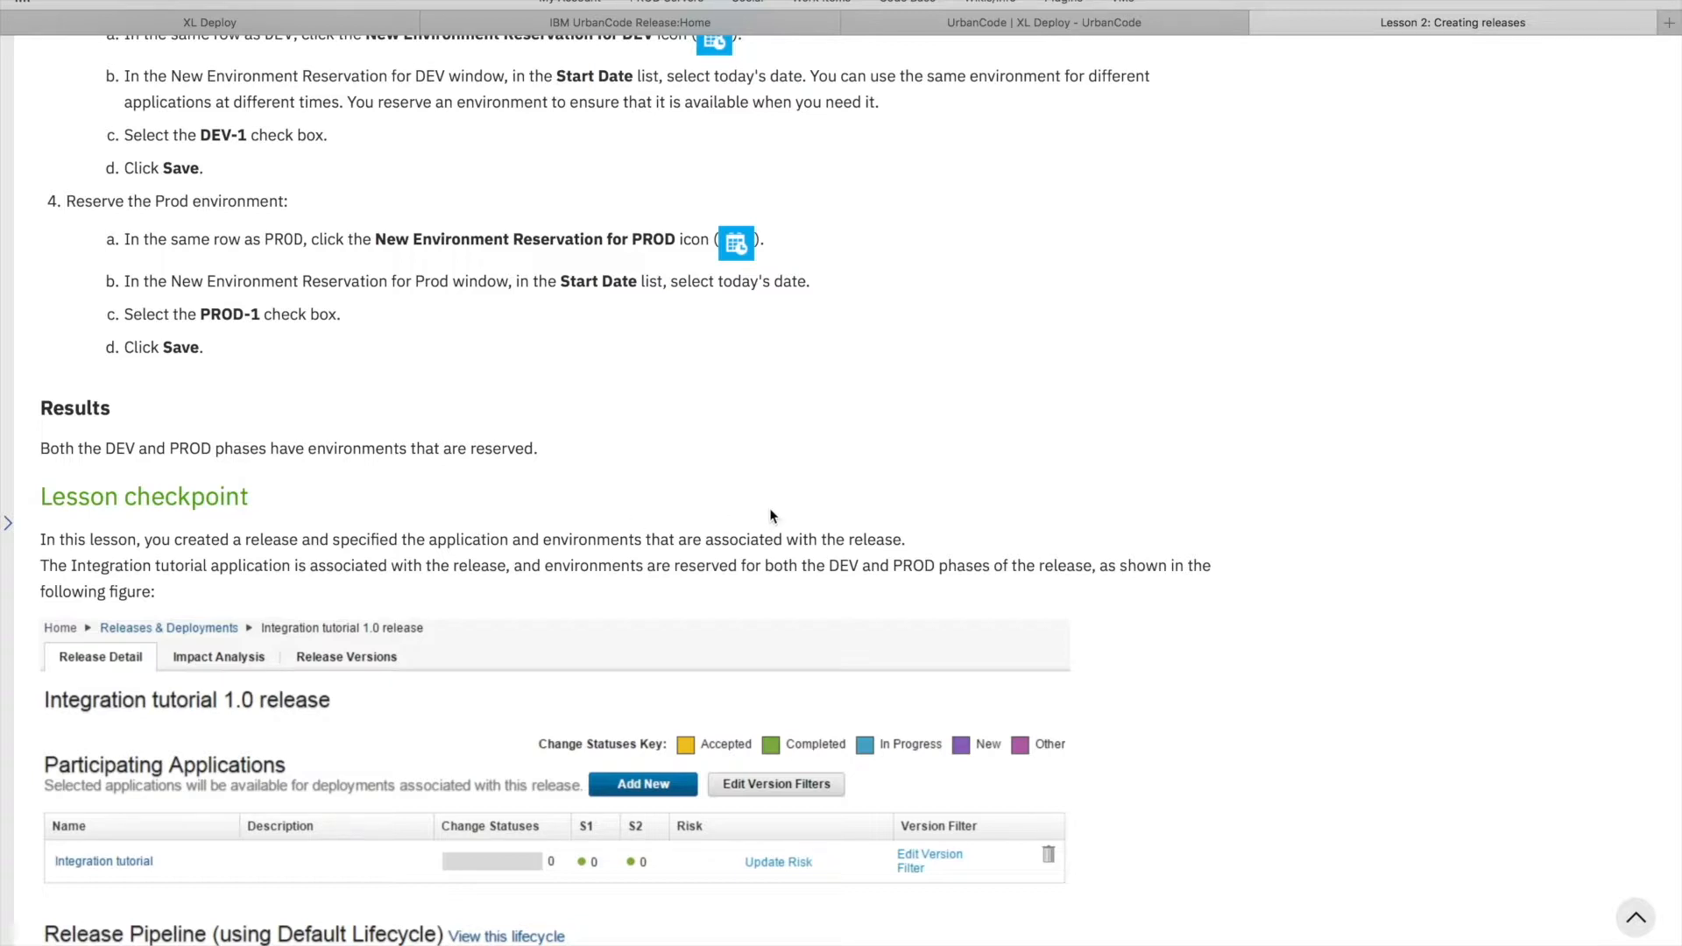
scroll(772, 516, "down", 10)
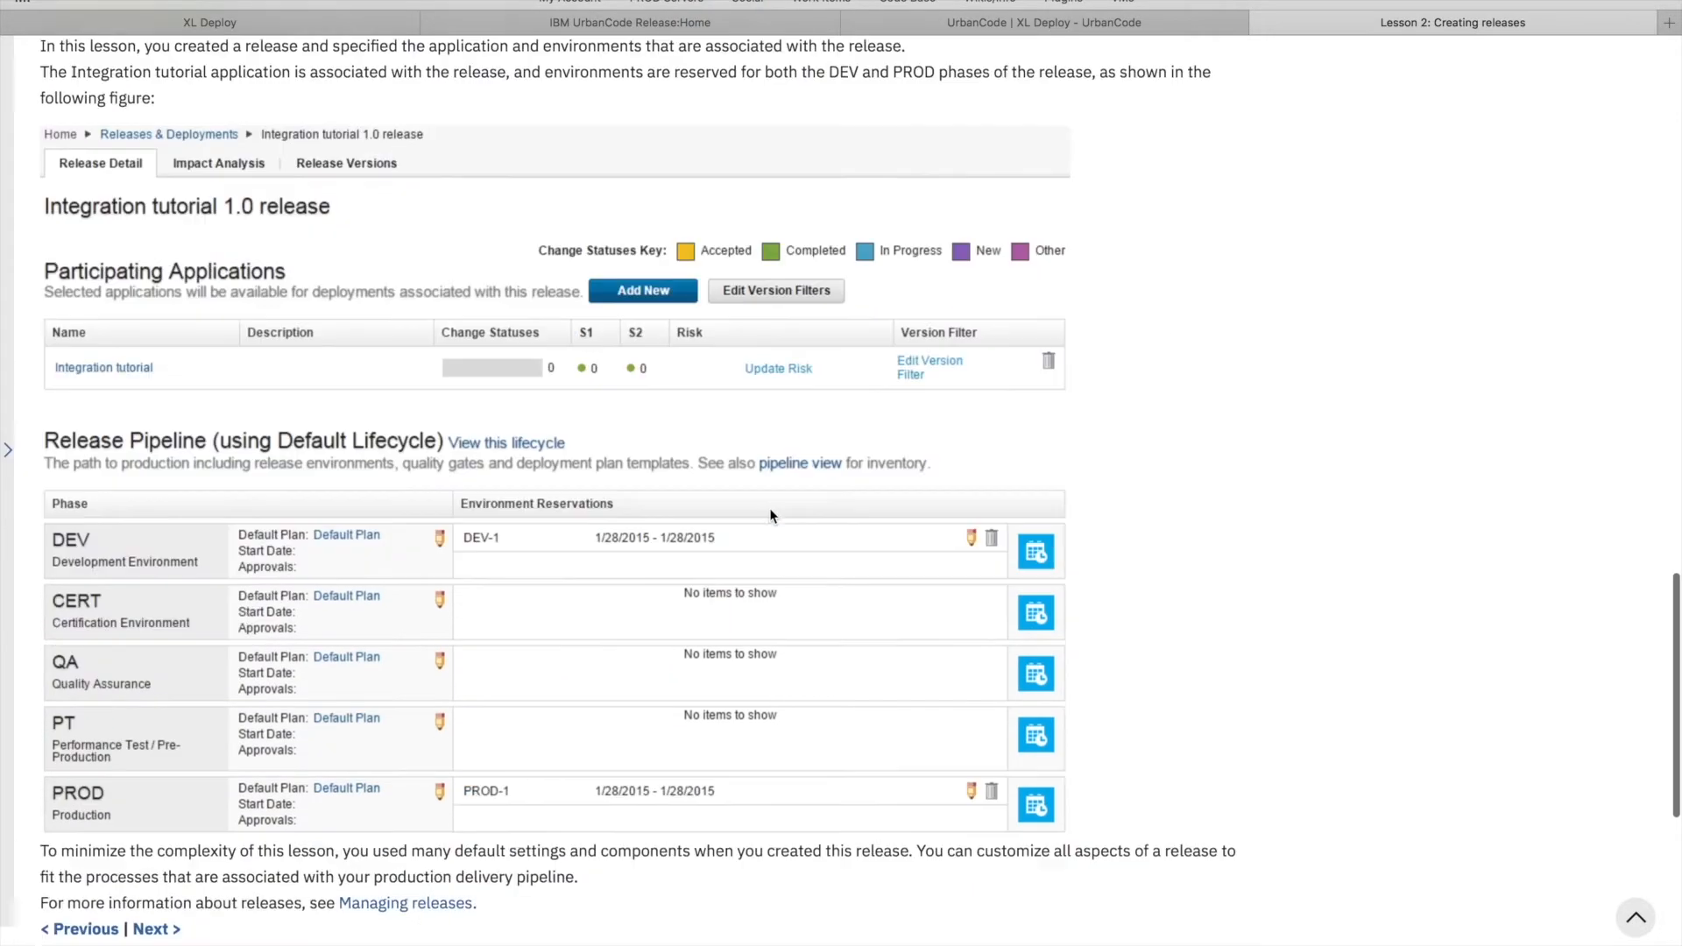
Finish reading Lesson 2, open "Lesson 3: Customizing the lifecycle and deployment plan" and read its procedures and deployment plan results
scroll(772, 516, "down", 2)
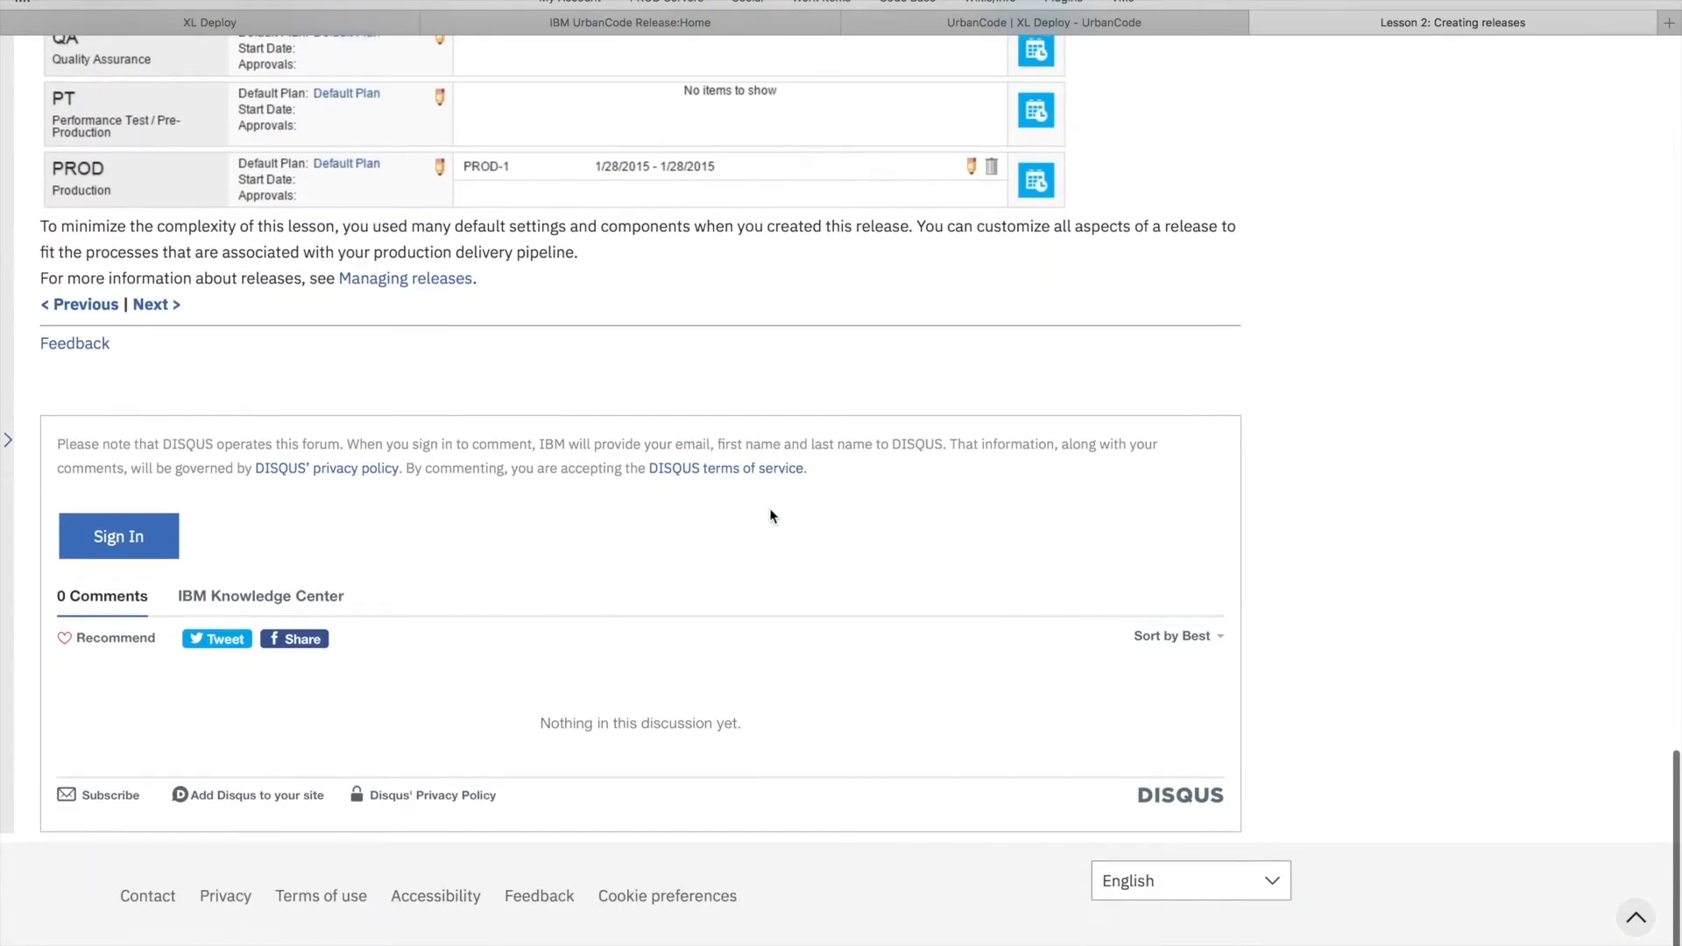
left_click(164, 304)
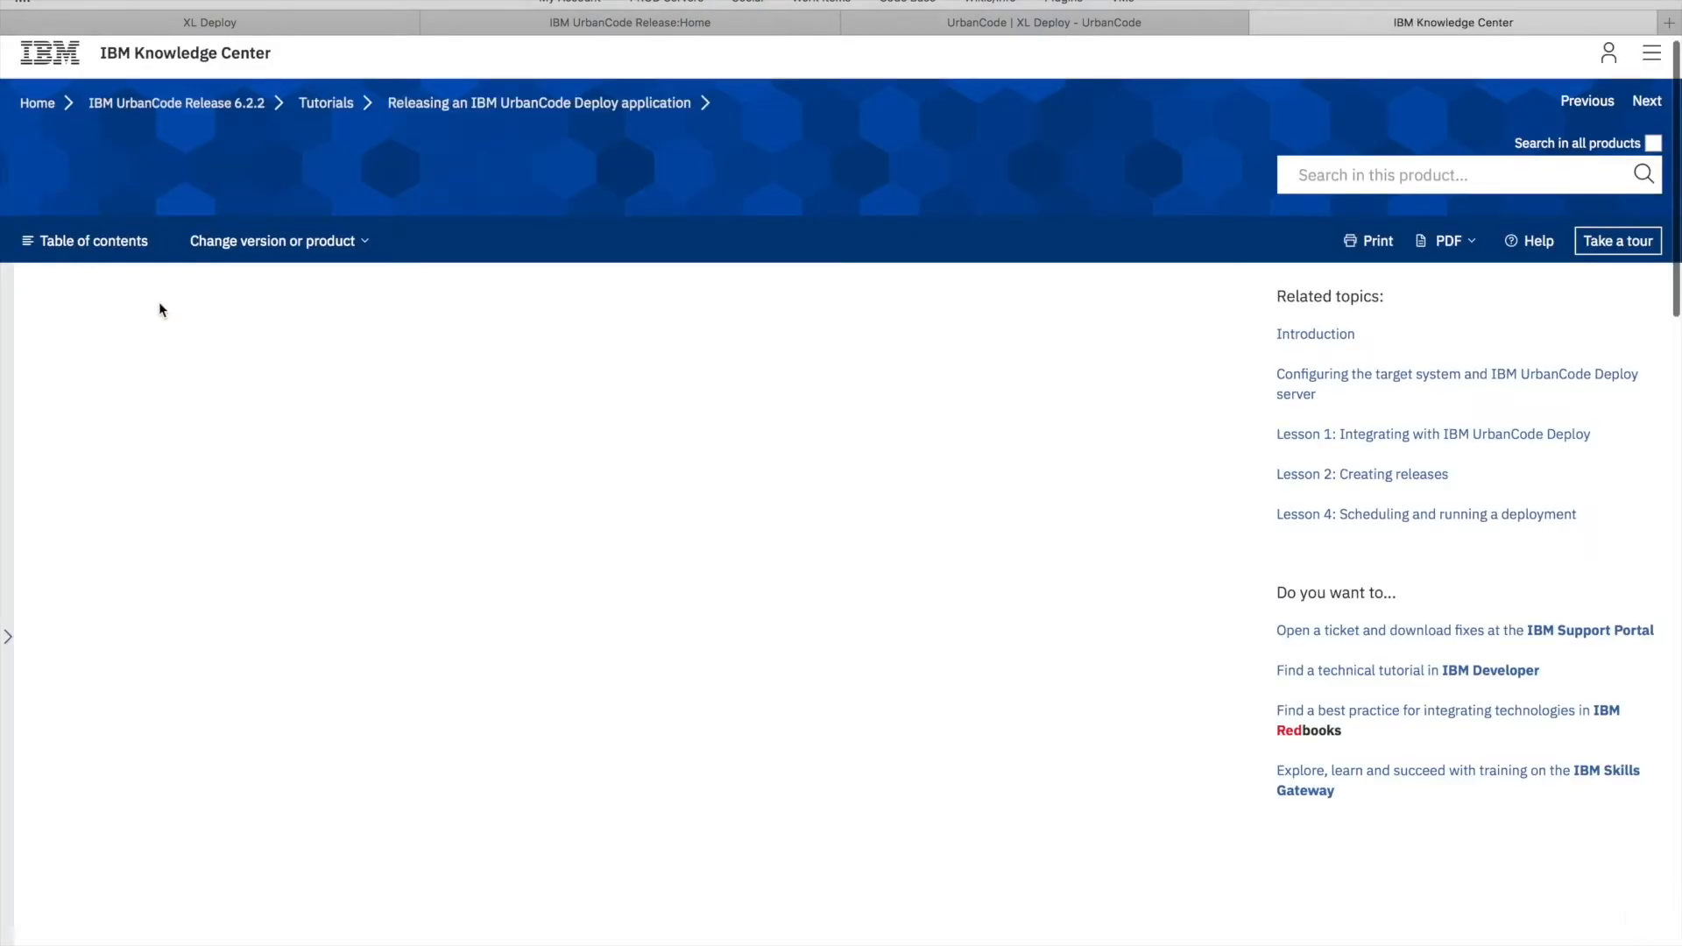
scroll(715, 435, "down", 12)
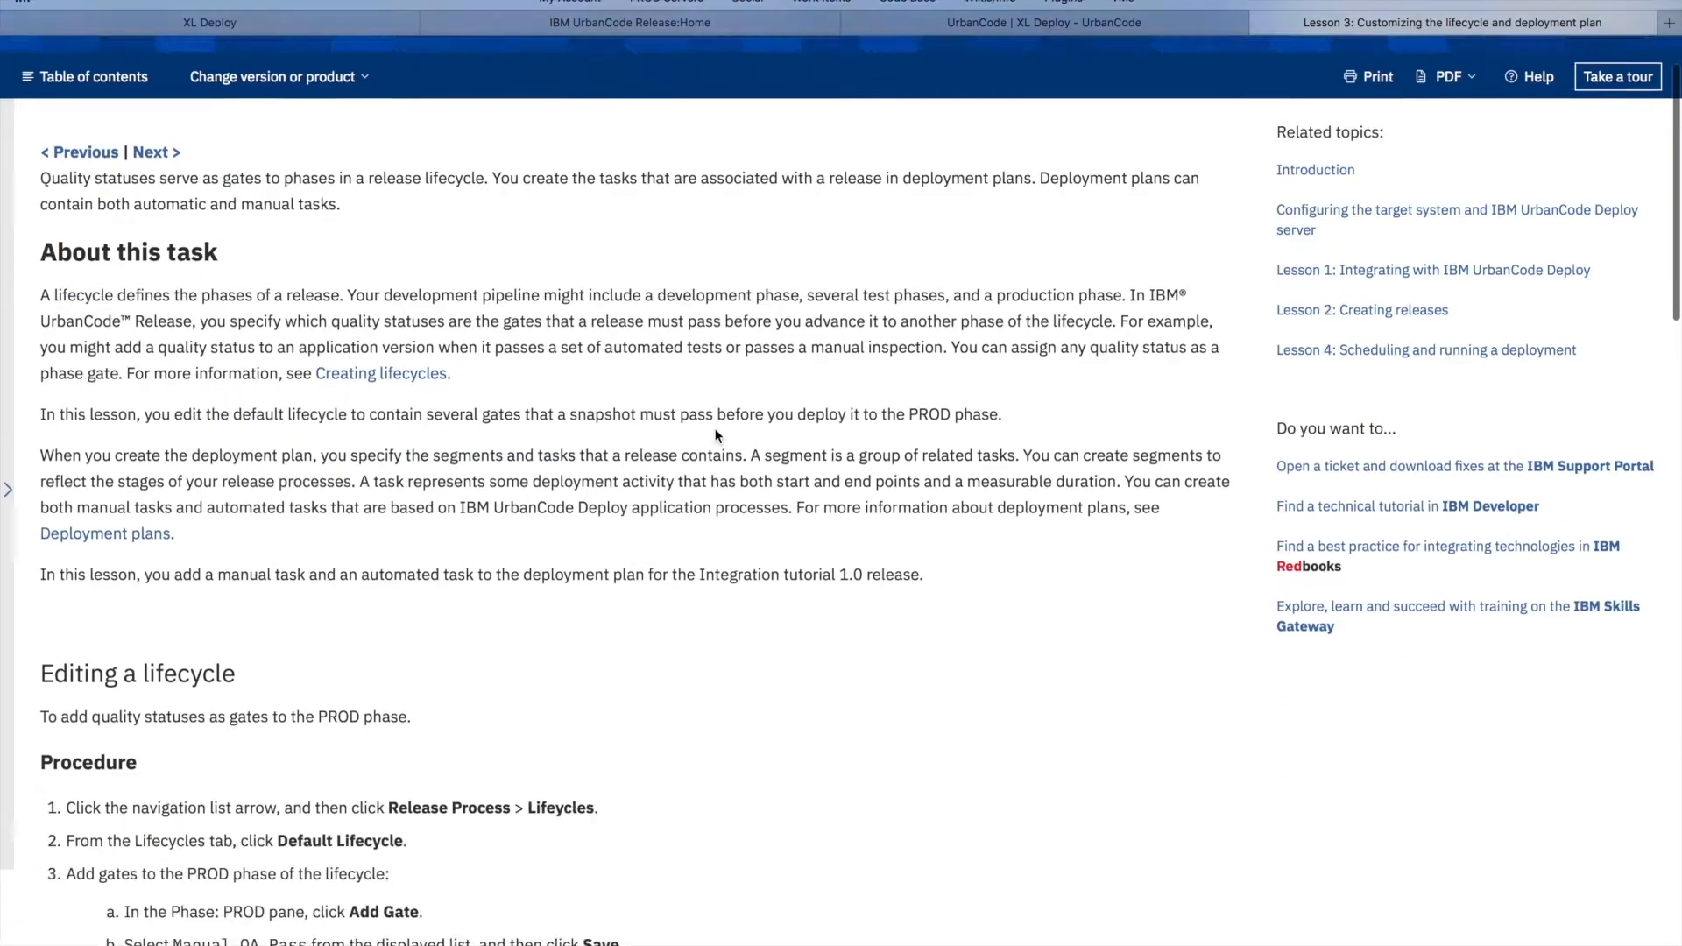
scroll(715, 436, "down", 9)
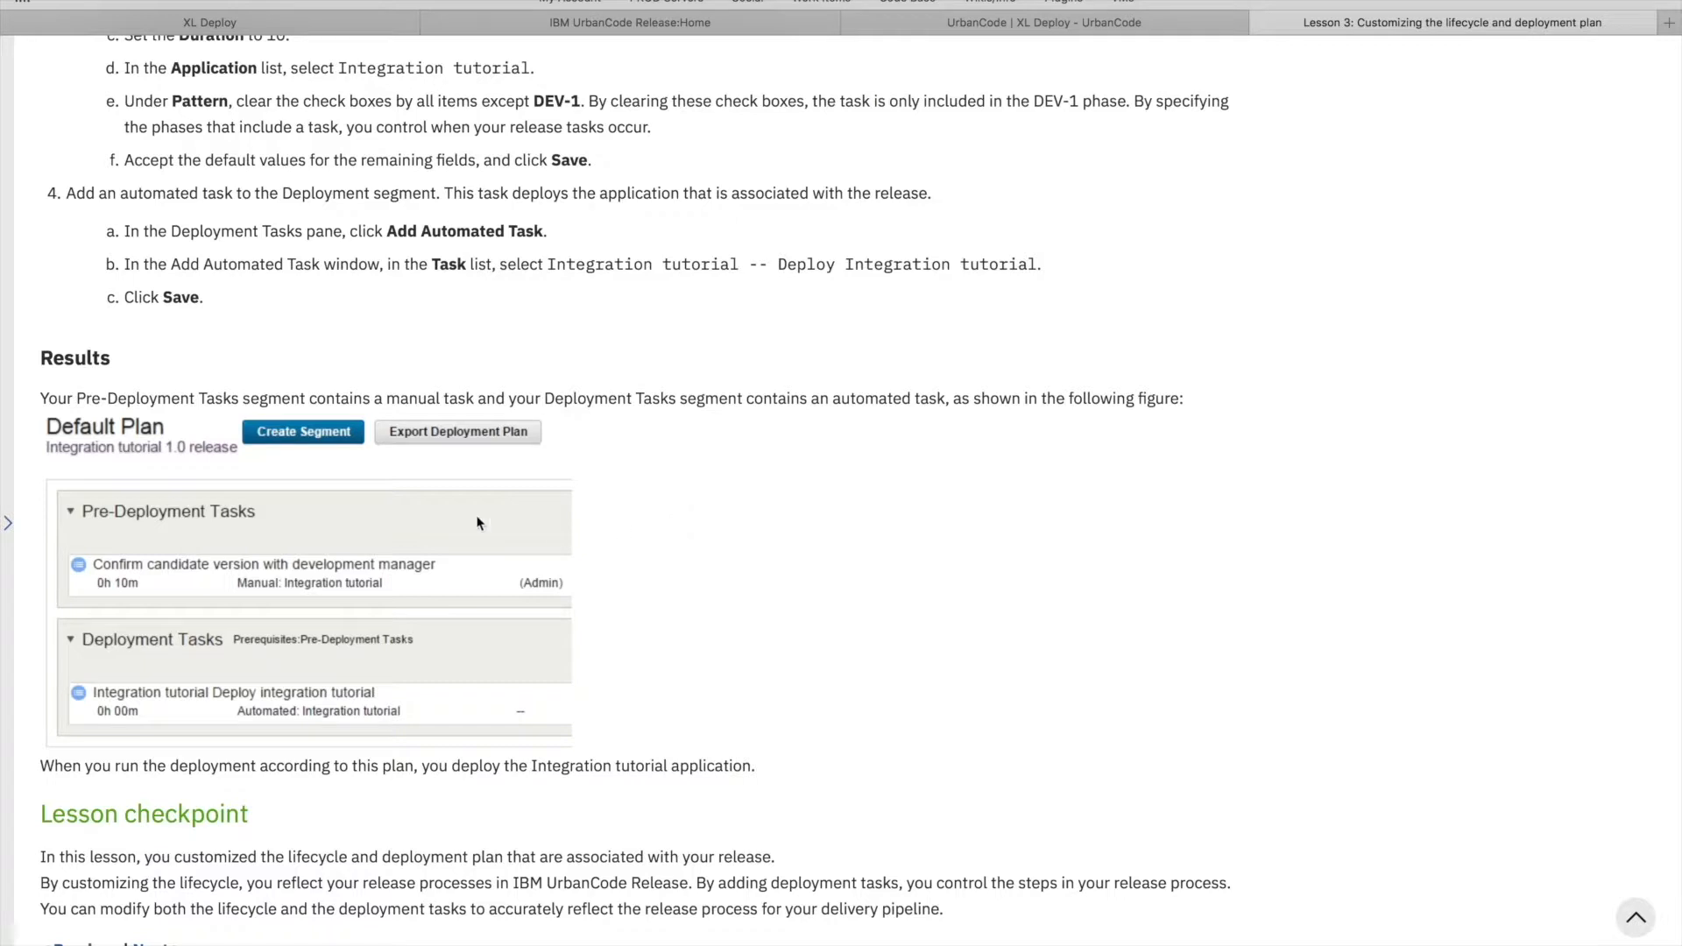
Switch to IBM UrbanCode Release and open the Spring-Music release in Releases & Deployments to examine its applications and pipeline
left_click(330, 25)
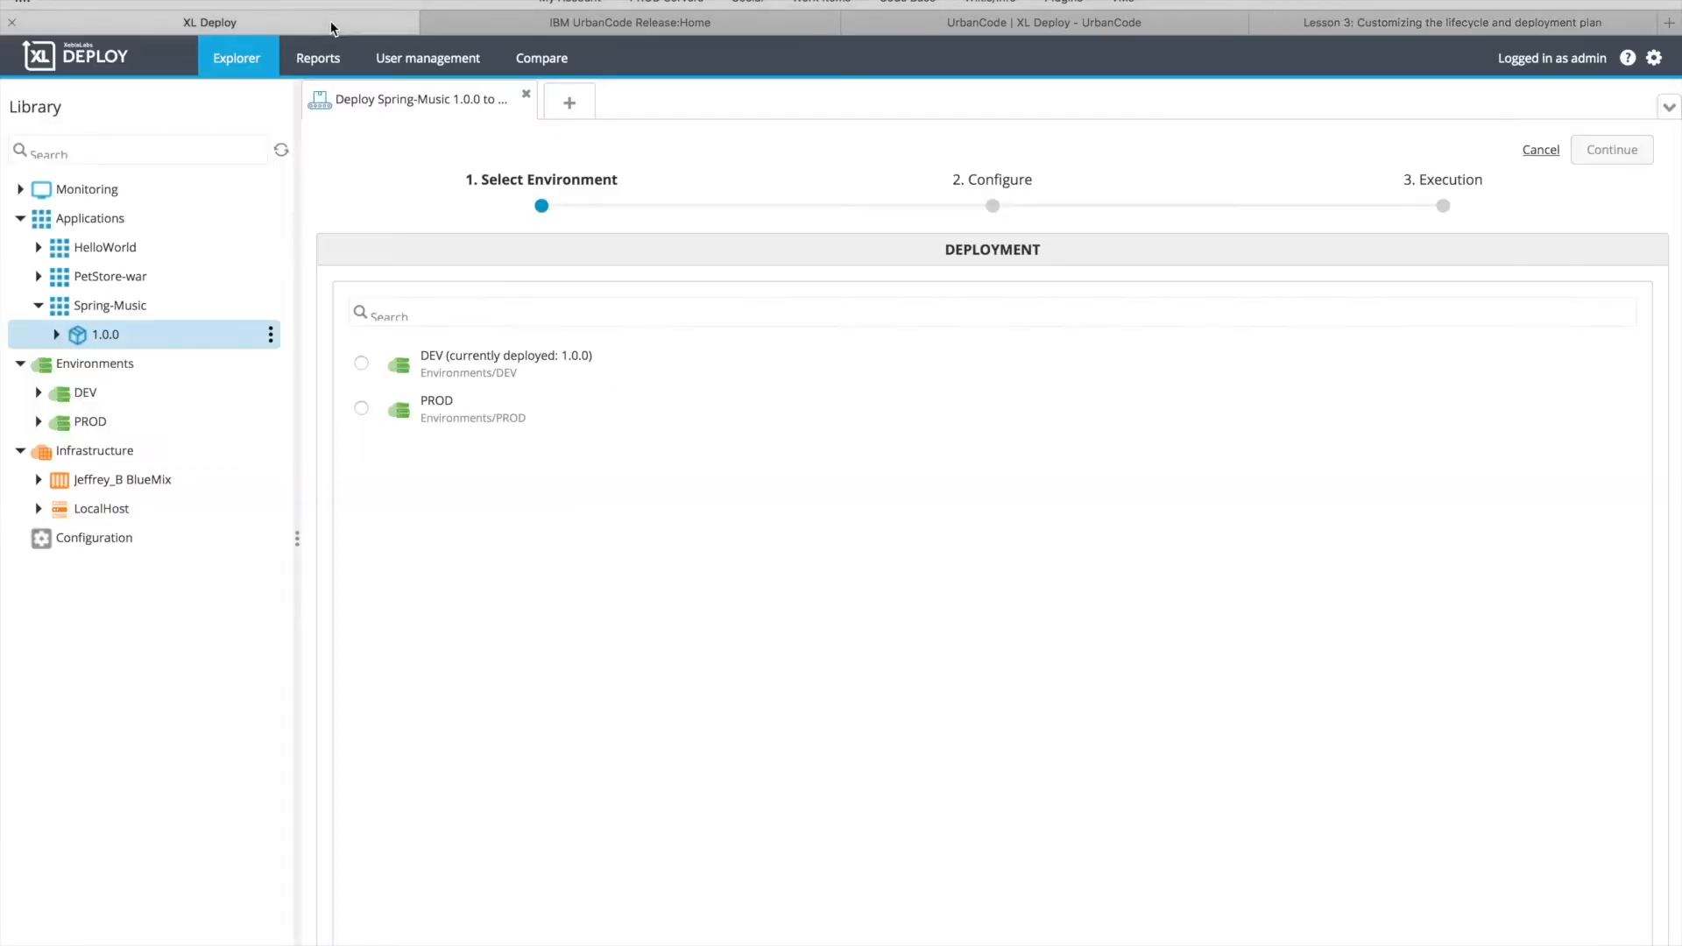
left_click(581, 24)
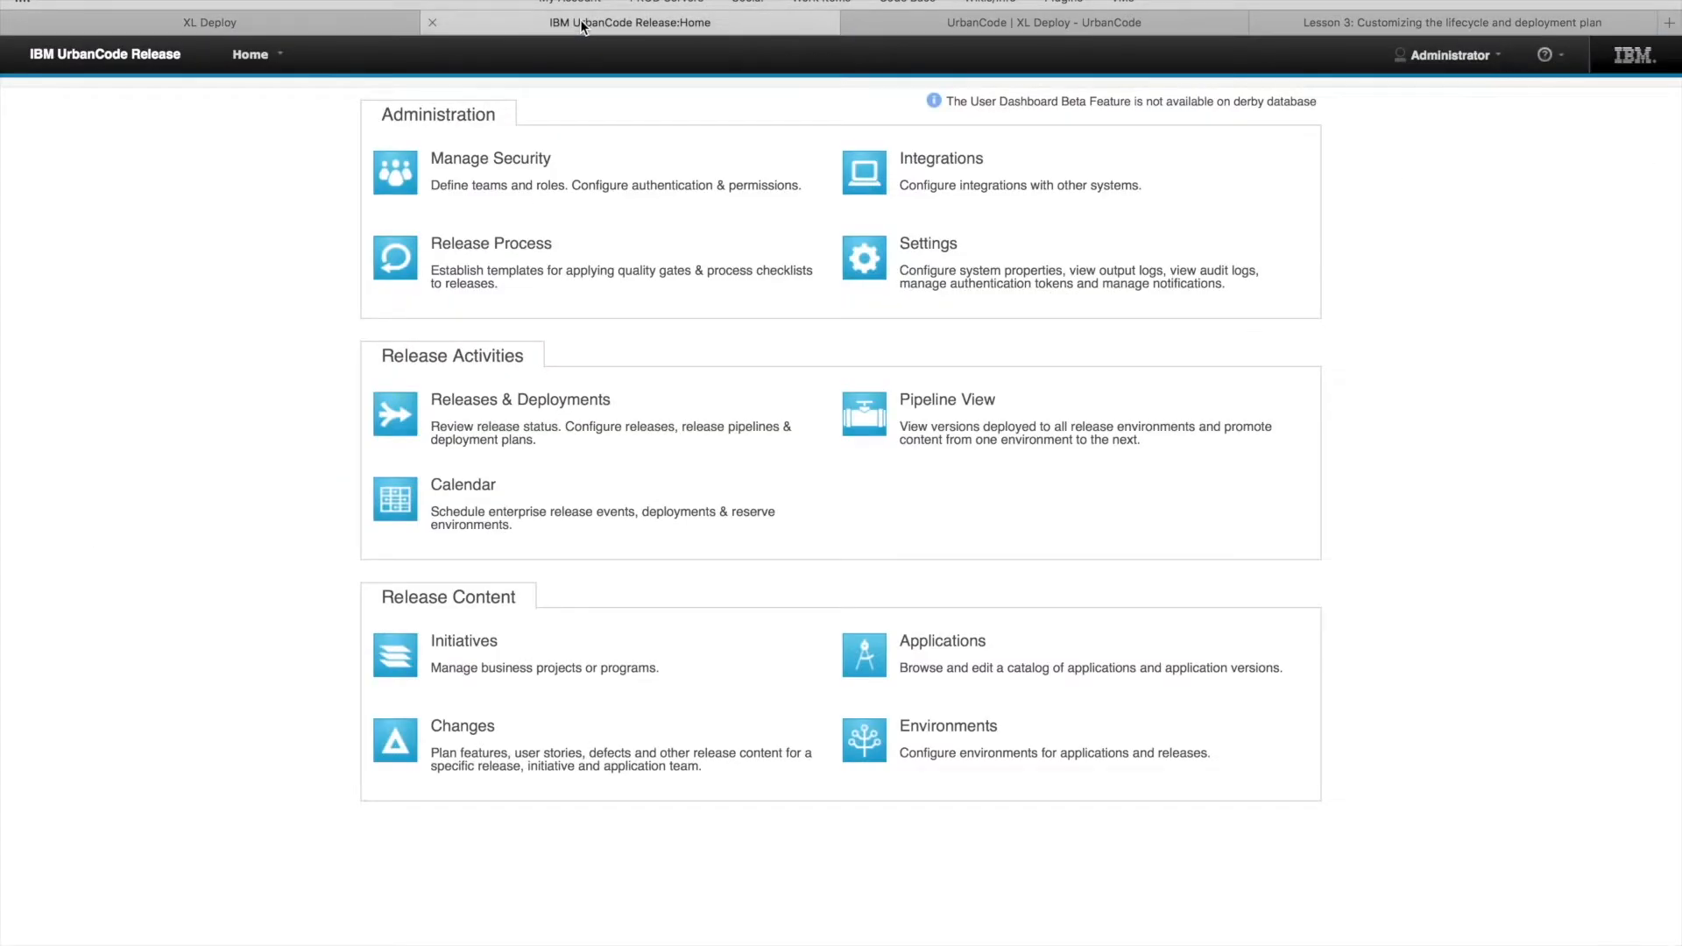
left_click(395, 414)
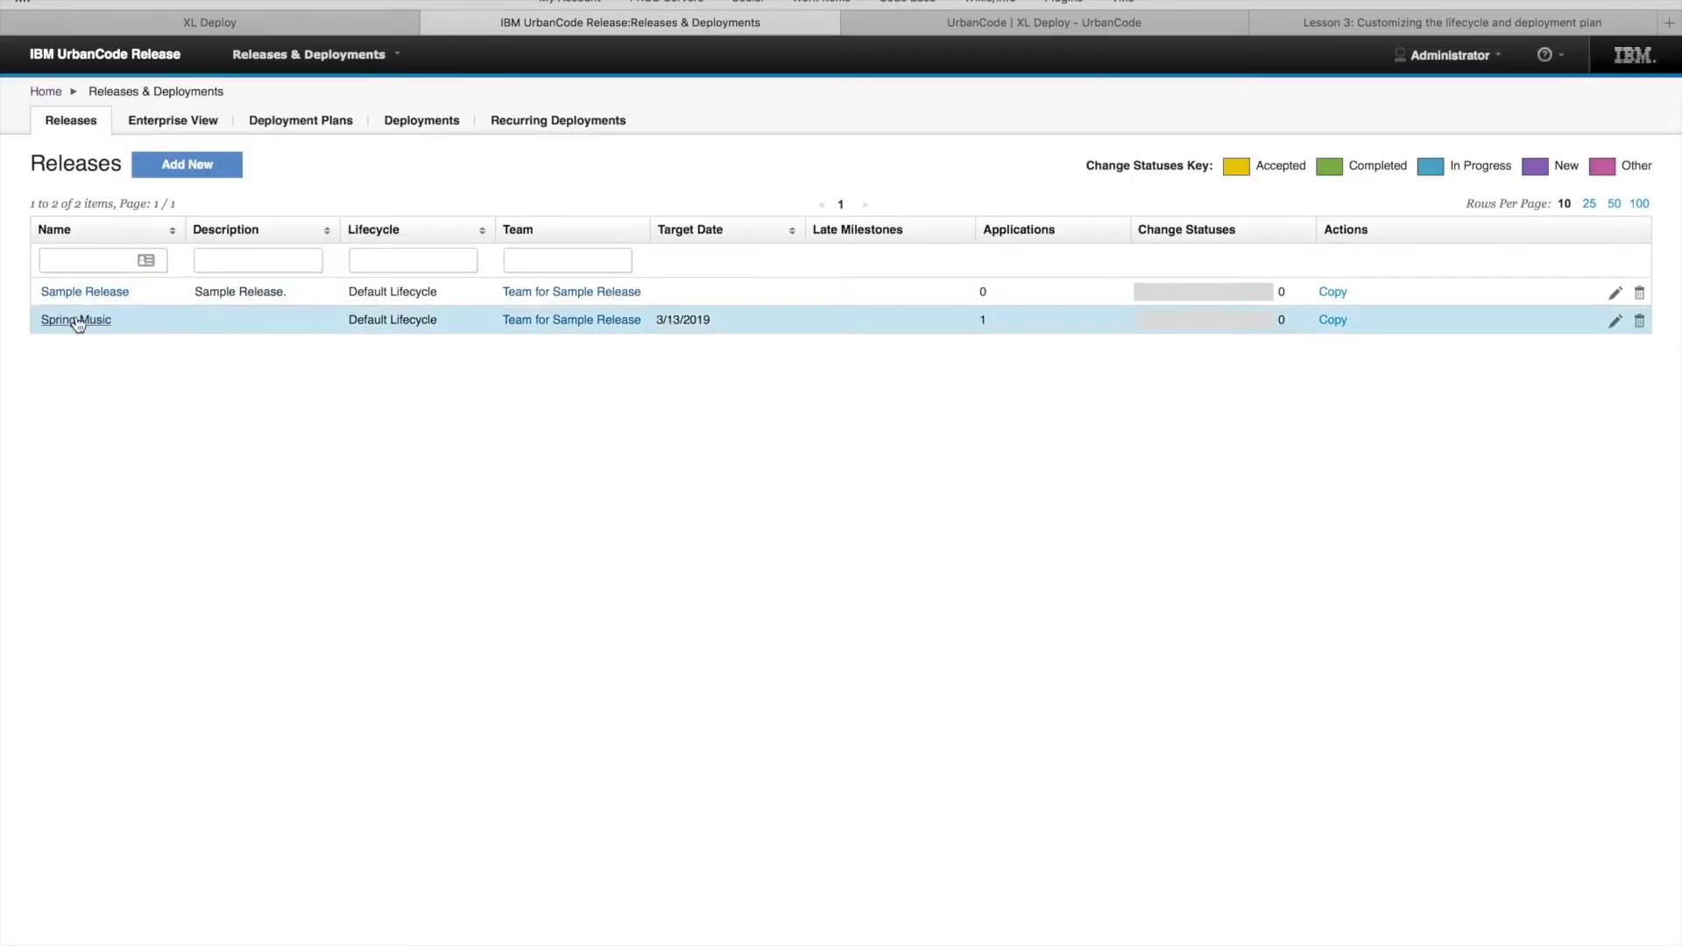
left_click(76, 320)
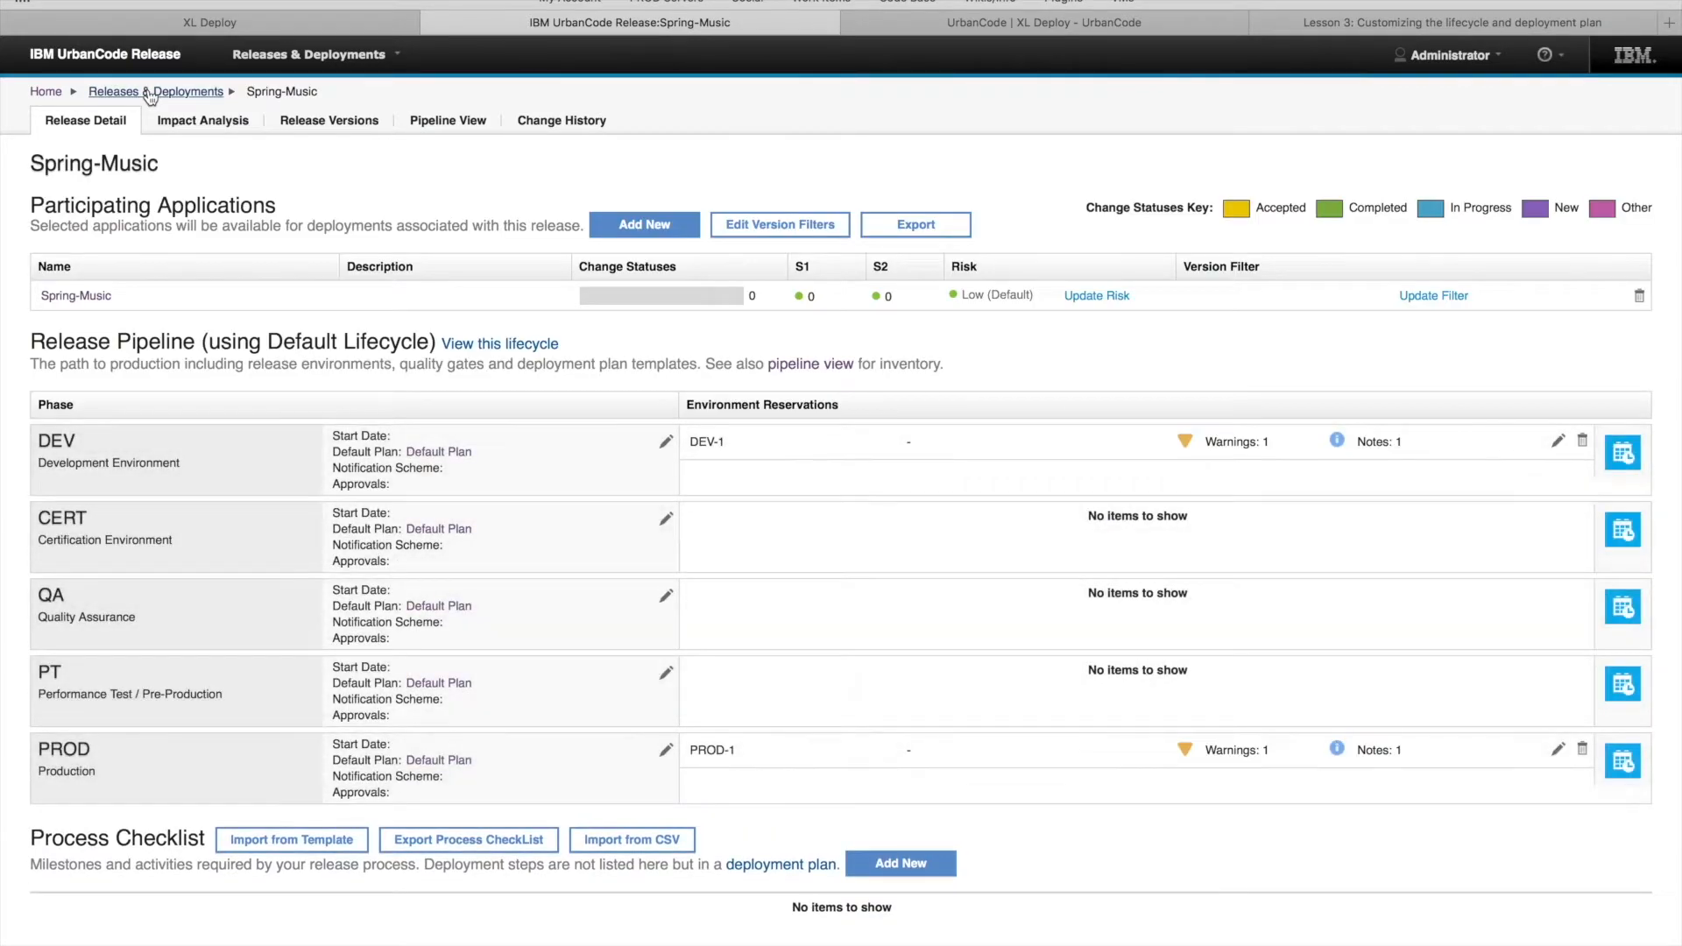
View the tasks in the Spring-Music release's Default Plan and open the Pipeline View for the release
left_click(151, 93)
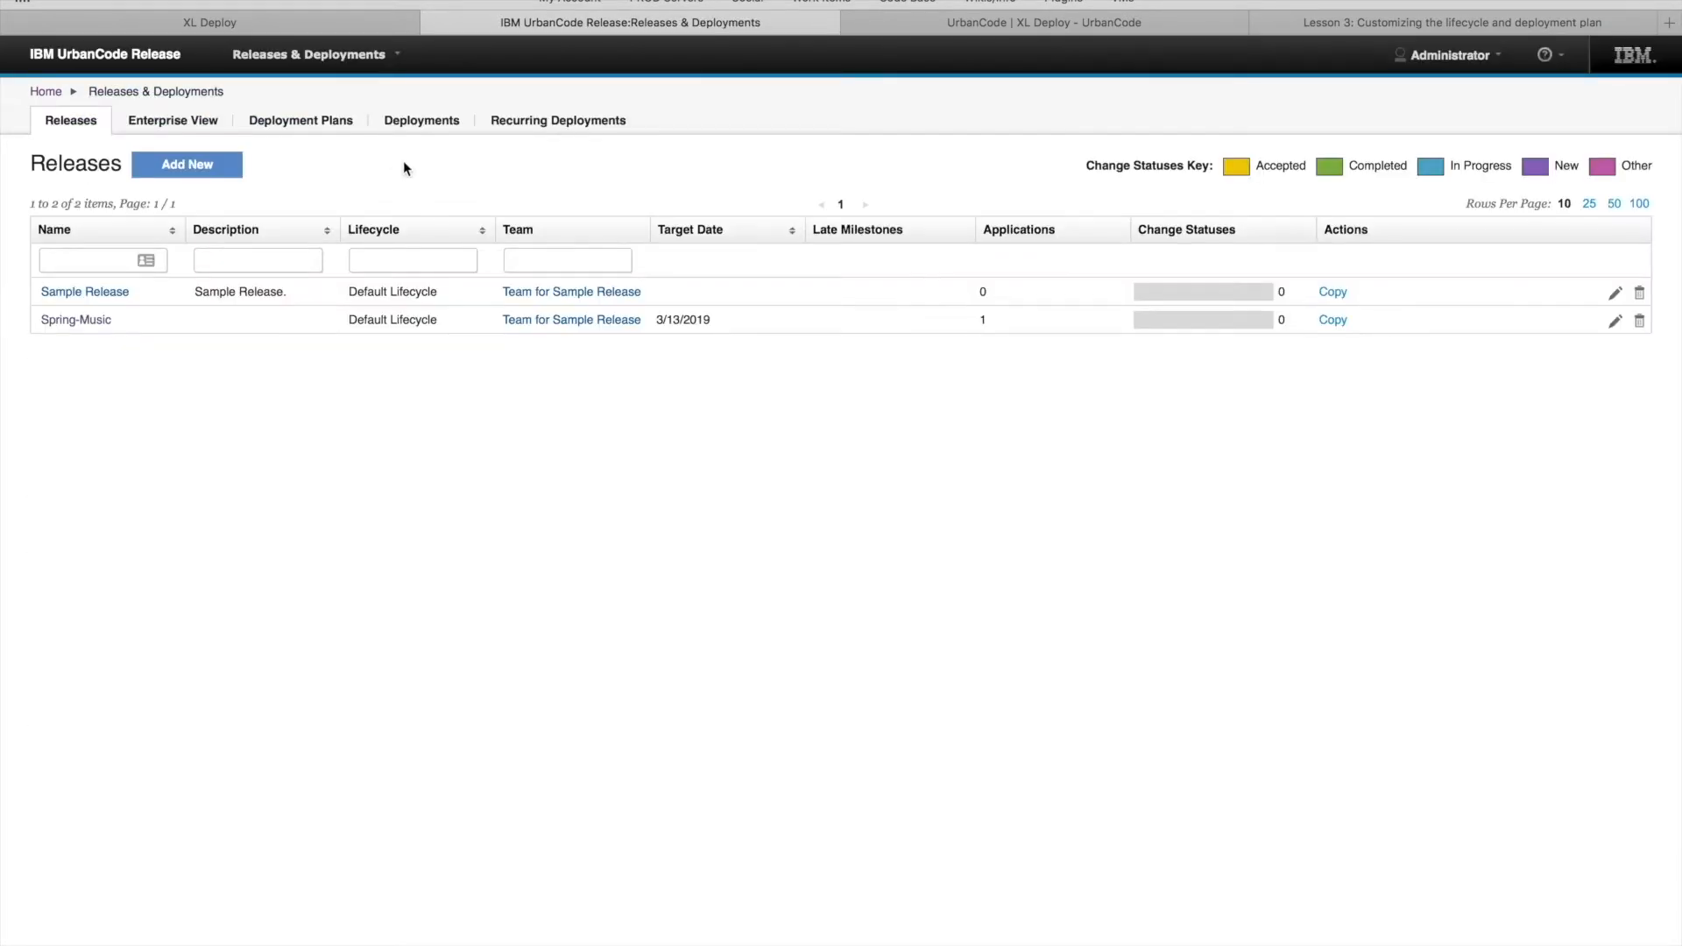
left_click(298, 122)
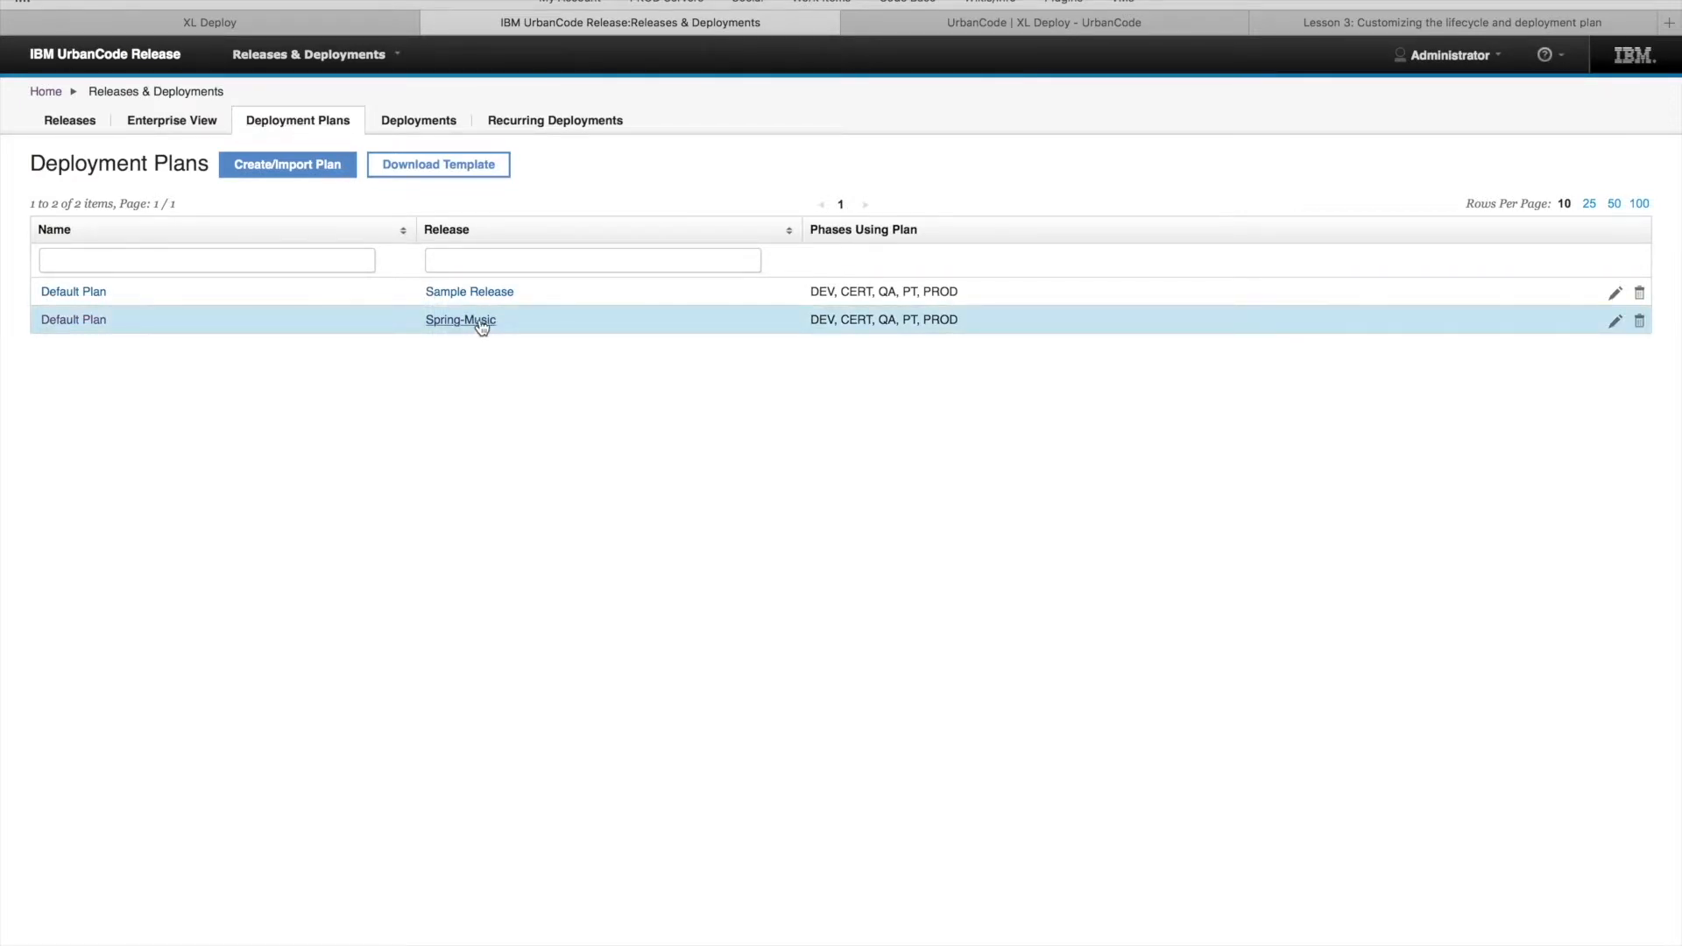
left_click(85, 325)
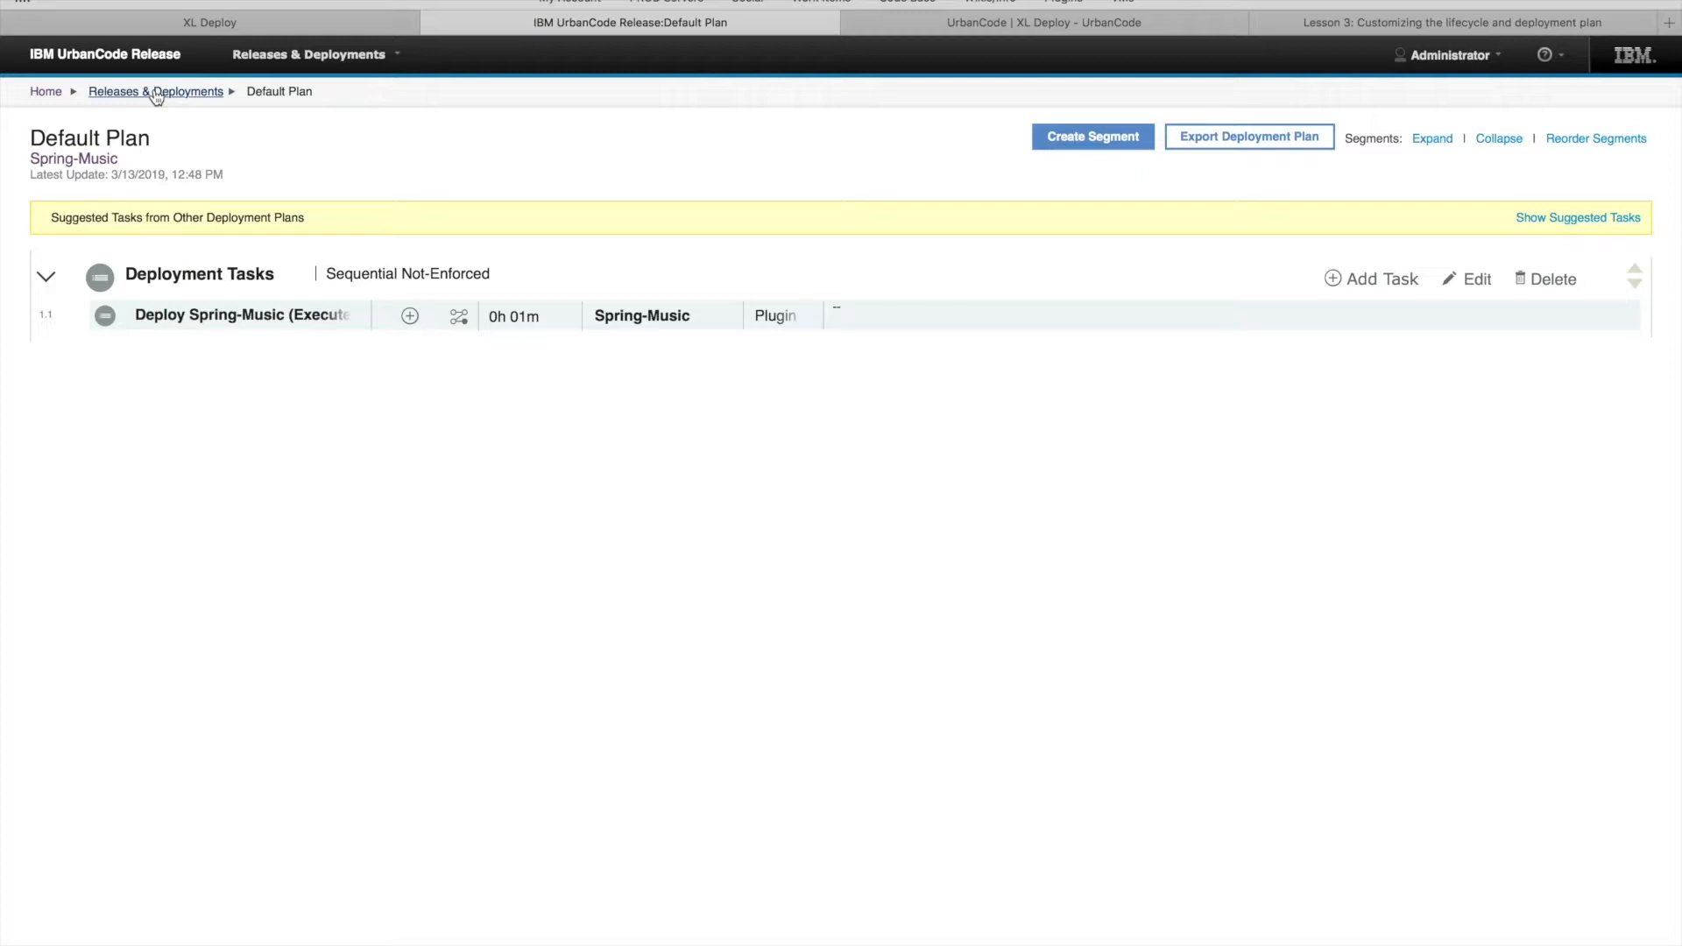
left_click(46, 92)
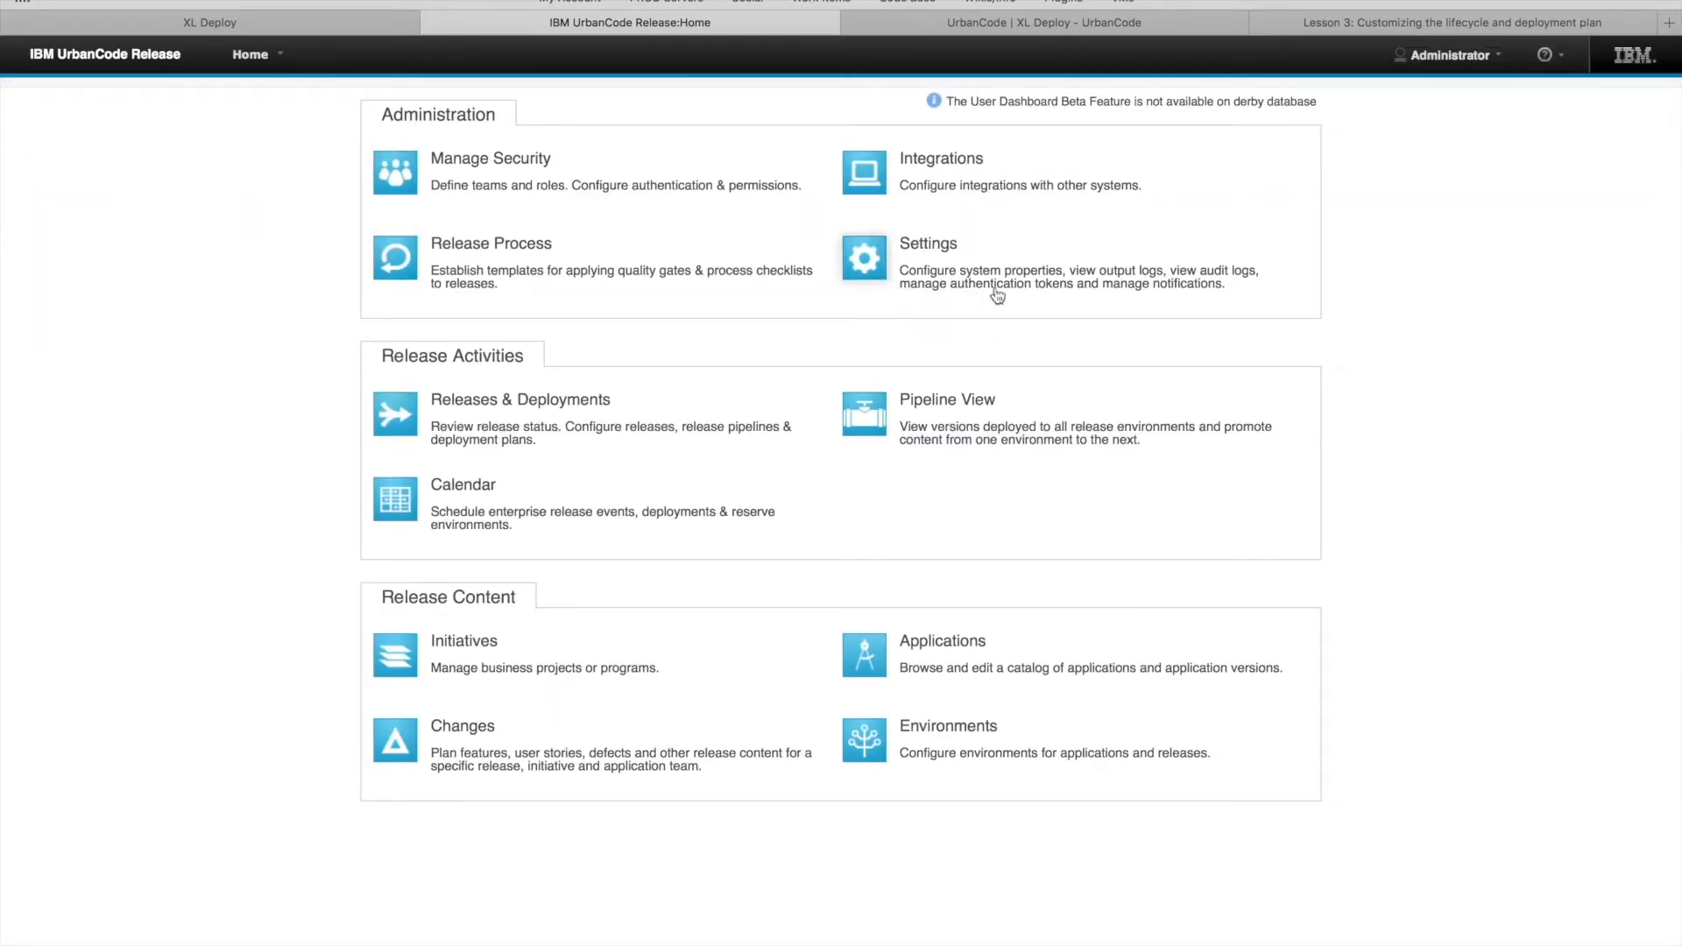
left_click(864, 430)
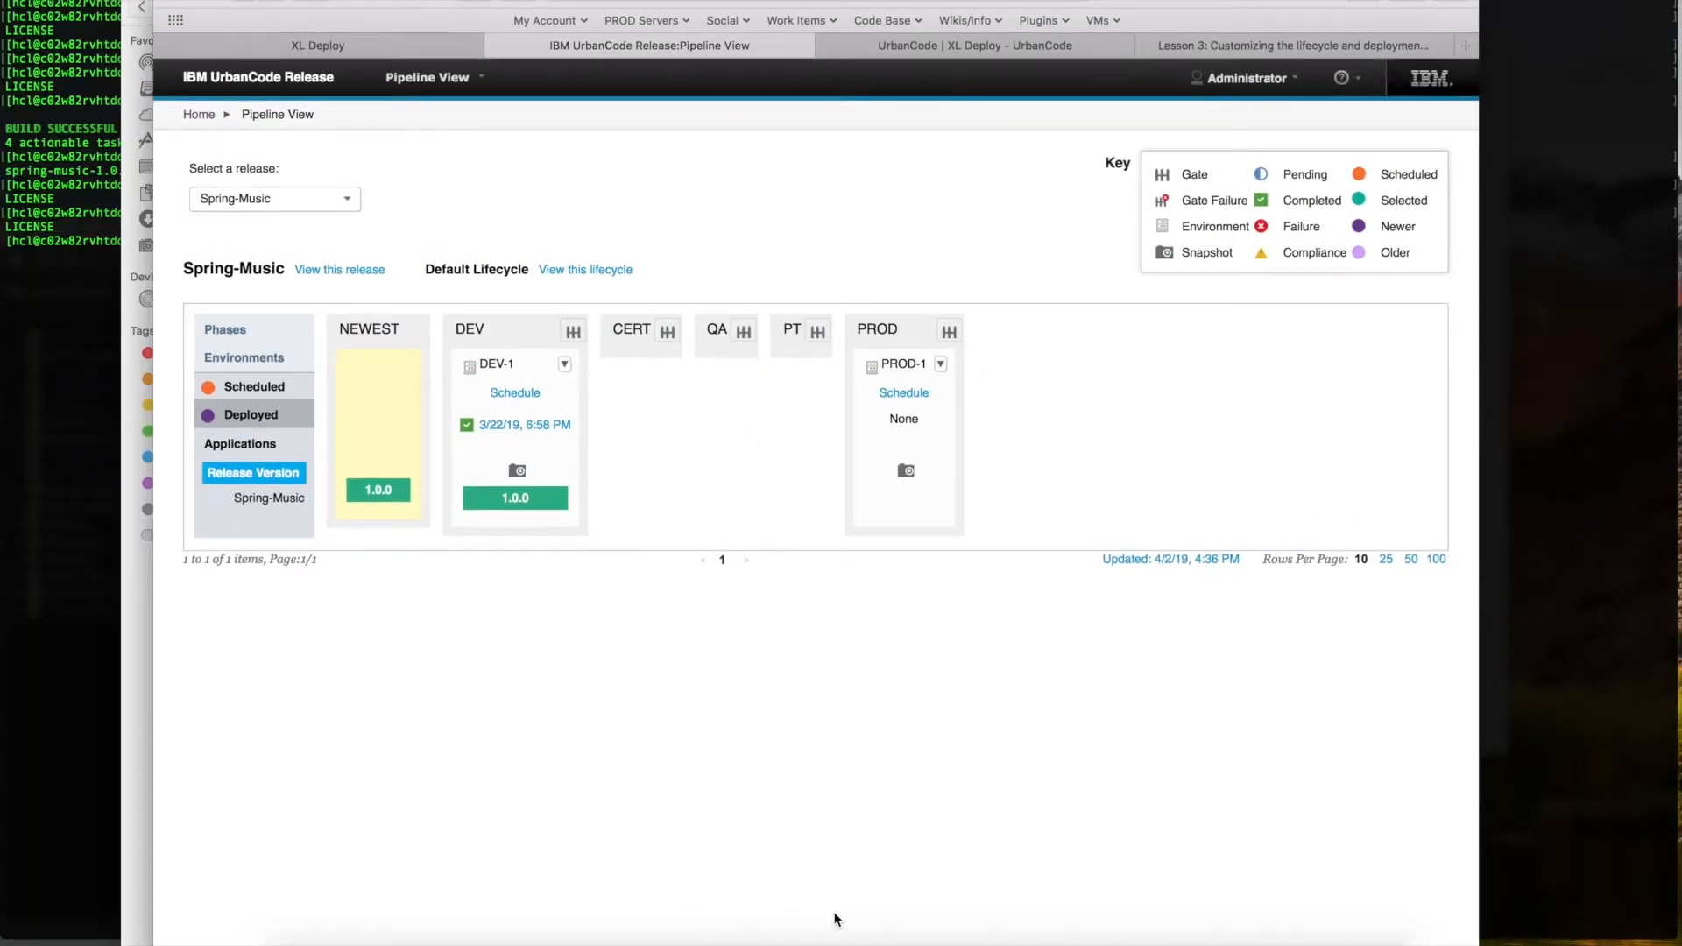
Switch to the terminal, list the spring-music folder and view gradle.properties in vim without changing it
left_click(1056, 942)
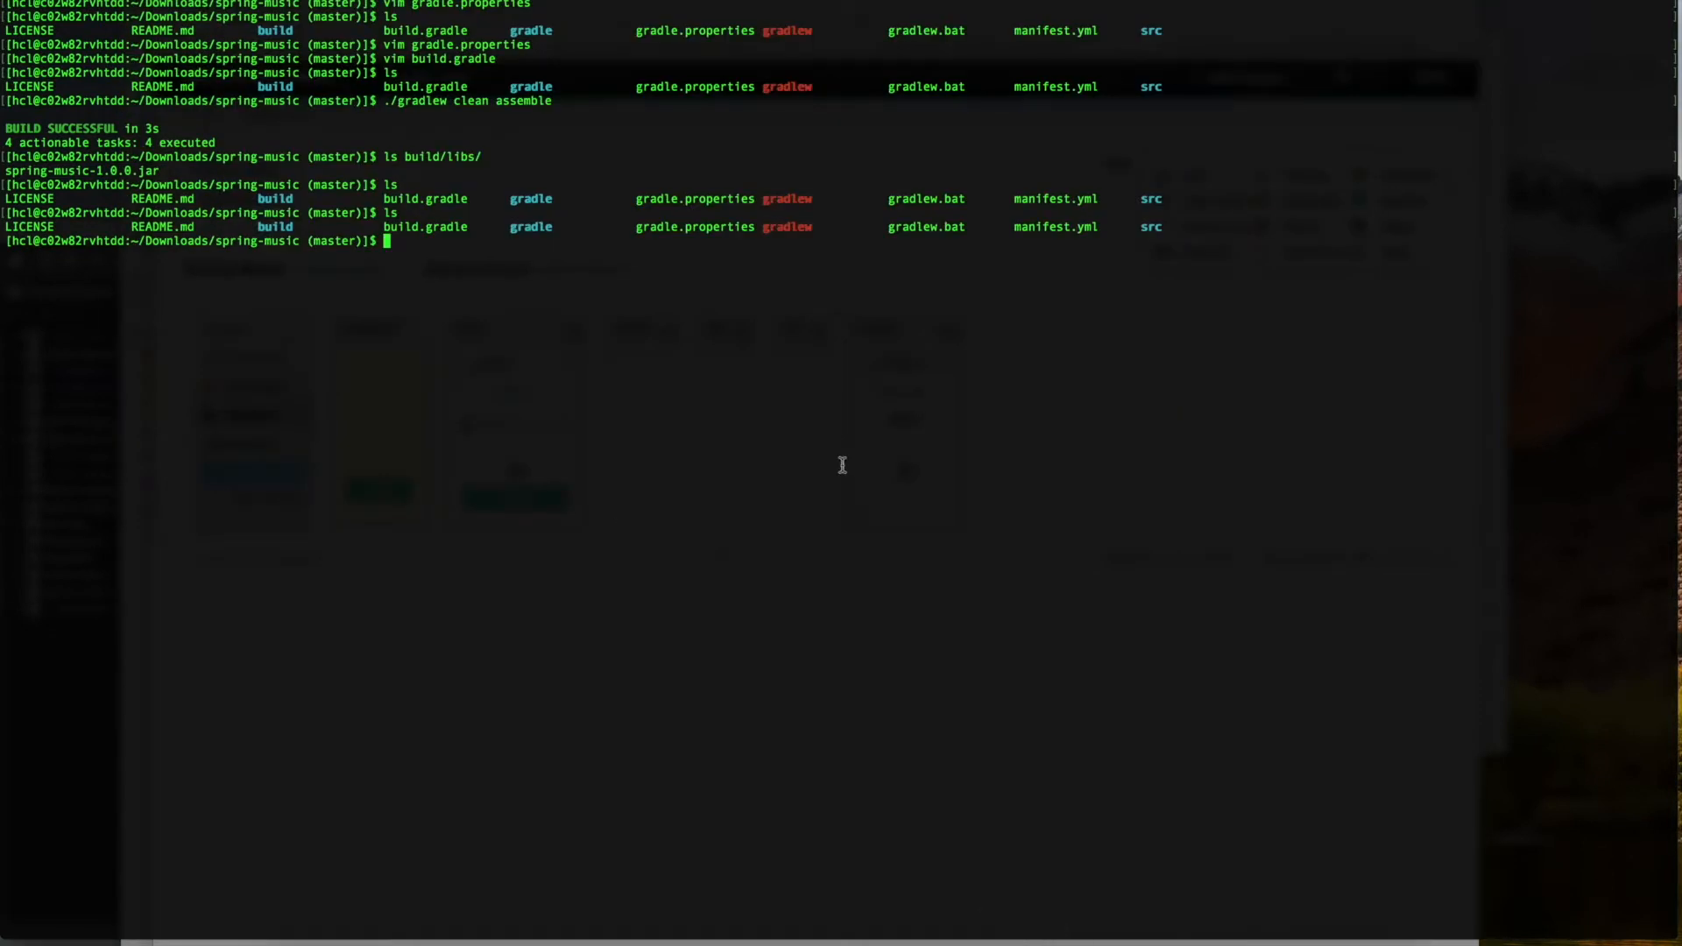
type("ls")
key("Return")
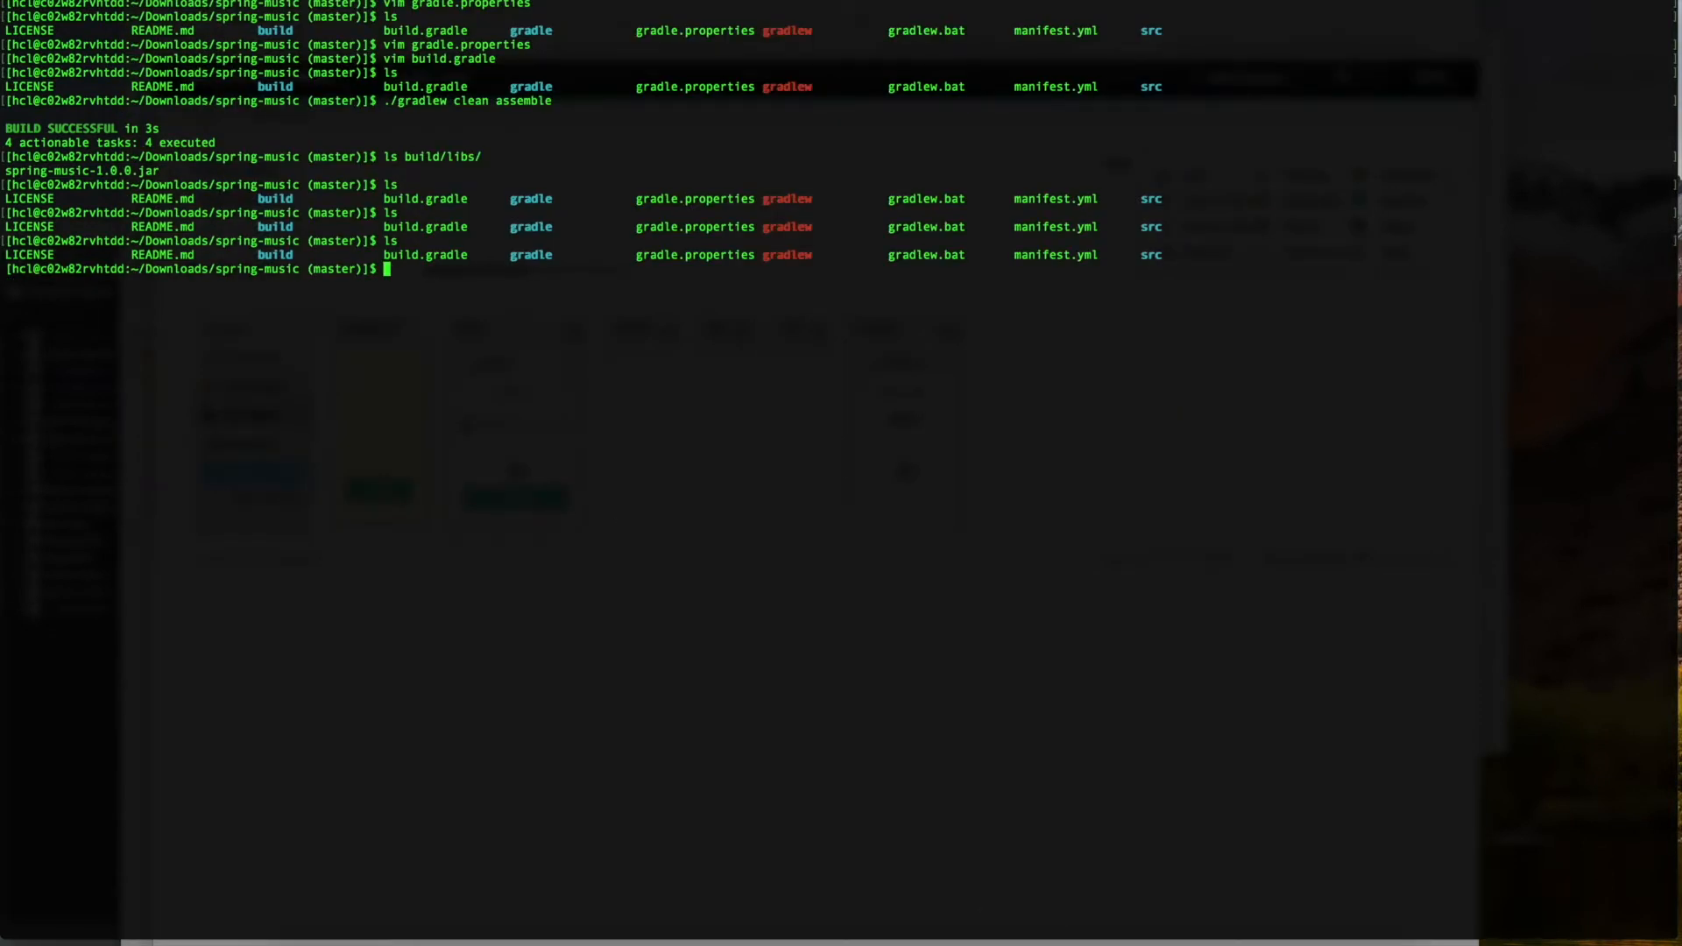
type("vim gradle.")
key("Tab")
key("Return")
type(":q")
key("Return")
Open build.gradle in vim and set the project version to '1.0.1'
type("vim build.")
key("Tab")
key("Return")
key("j")
key("j")
key("j")
key("j")
key("j")
key("j")
key("j")
key("j")
key("j")
key("j")
key("j")
key("j")
key("j")
key("j")
key("j")
key("j")
key("j")
key("j")
key("j")
key("j")
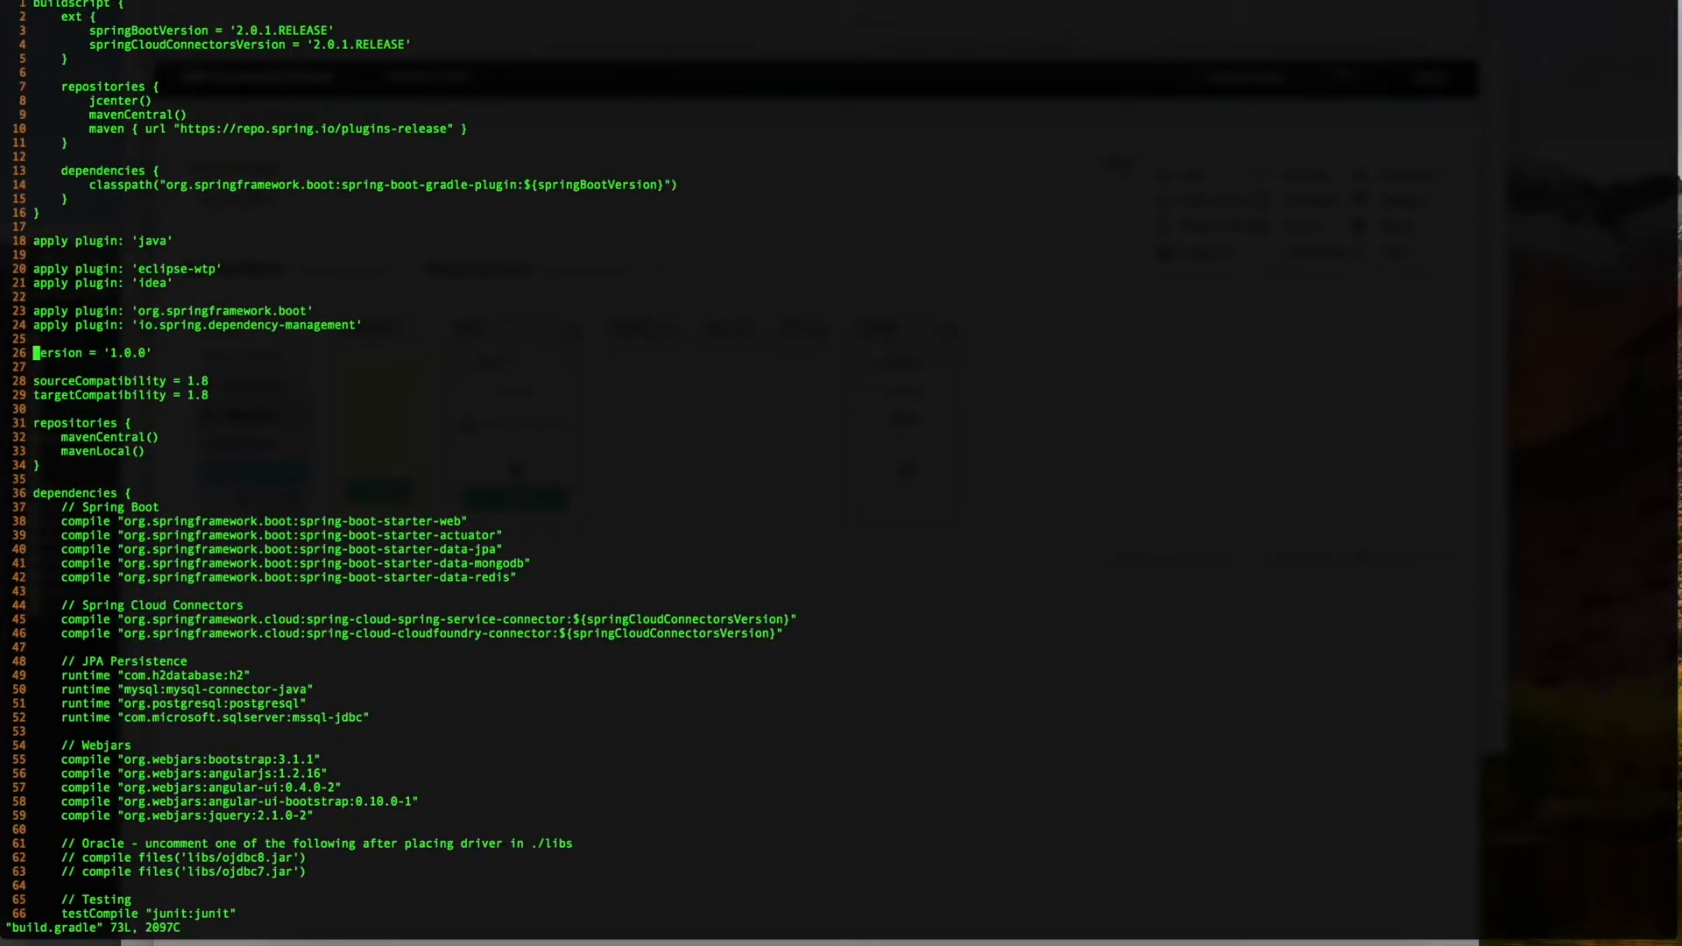
key("l")
key("l")
key("l")
key("l")
key("l")
key("l")
key("l")
key("l")
key("l")
key("l")
key("l")
key("l")
key("l")
key("l")
key("l")
key("l")
key("i")
key("BackSpace")
type("1")
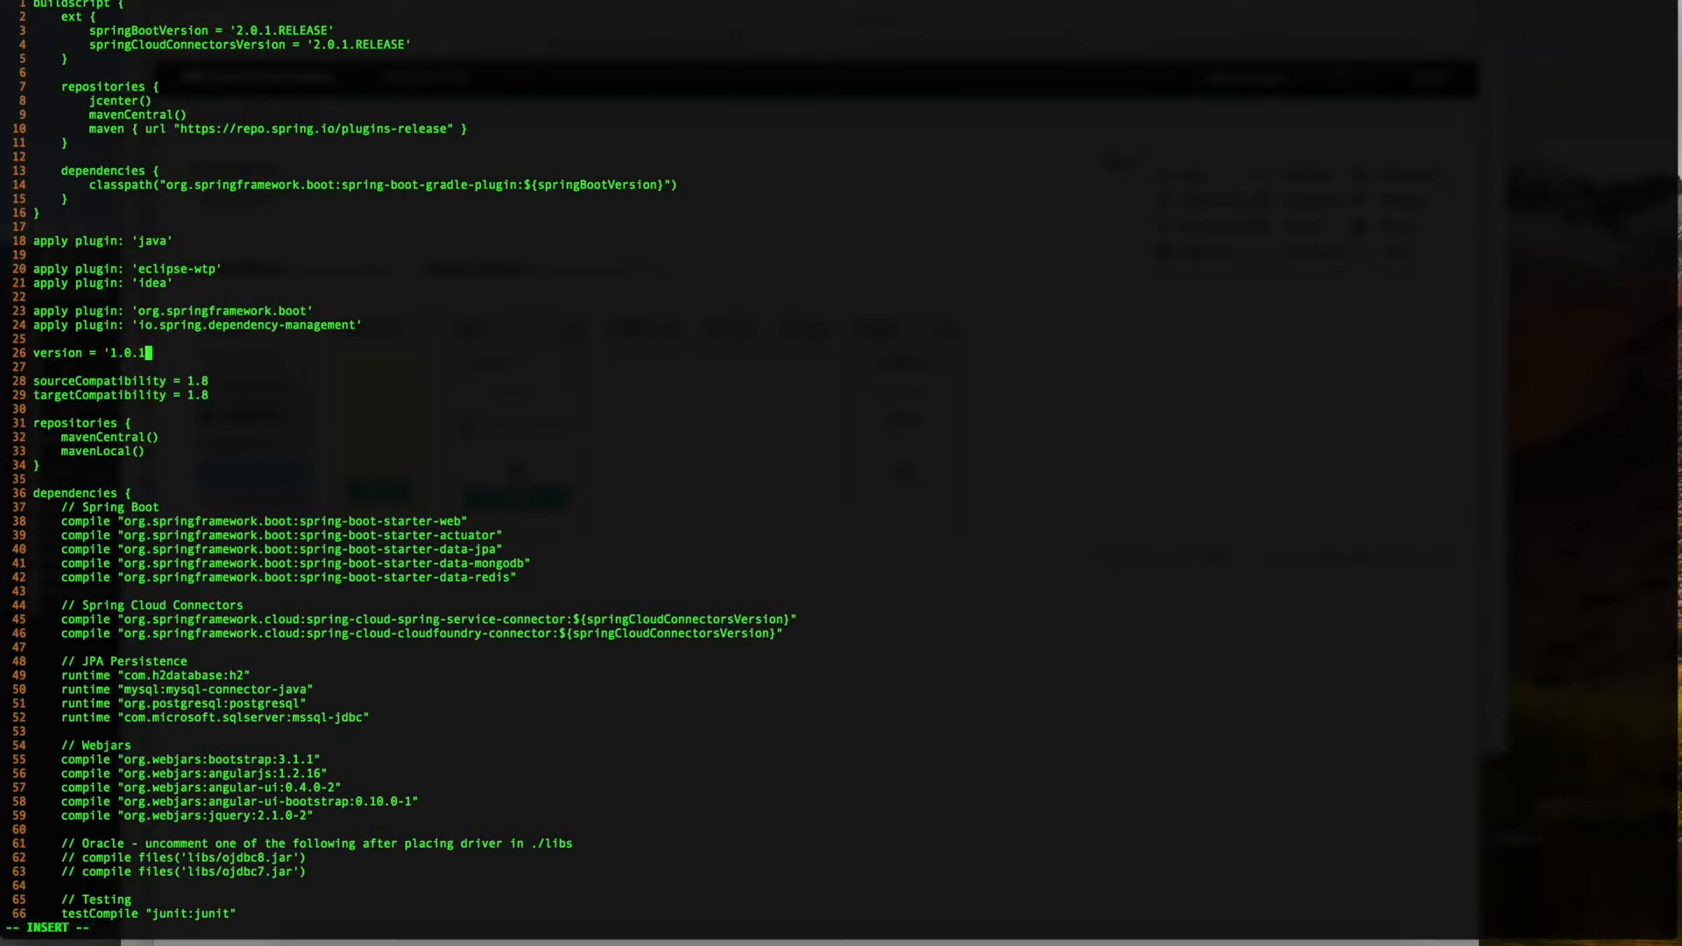
type(":wq")
key("Return")
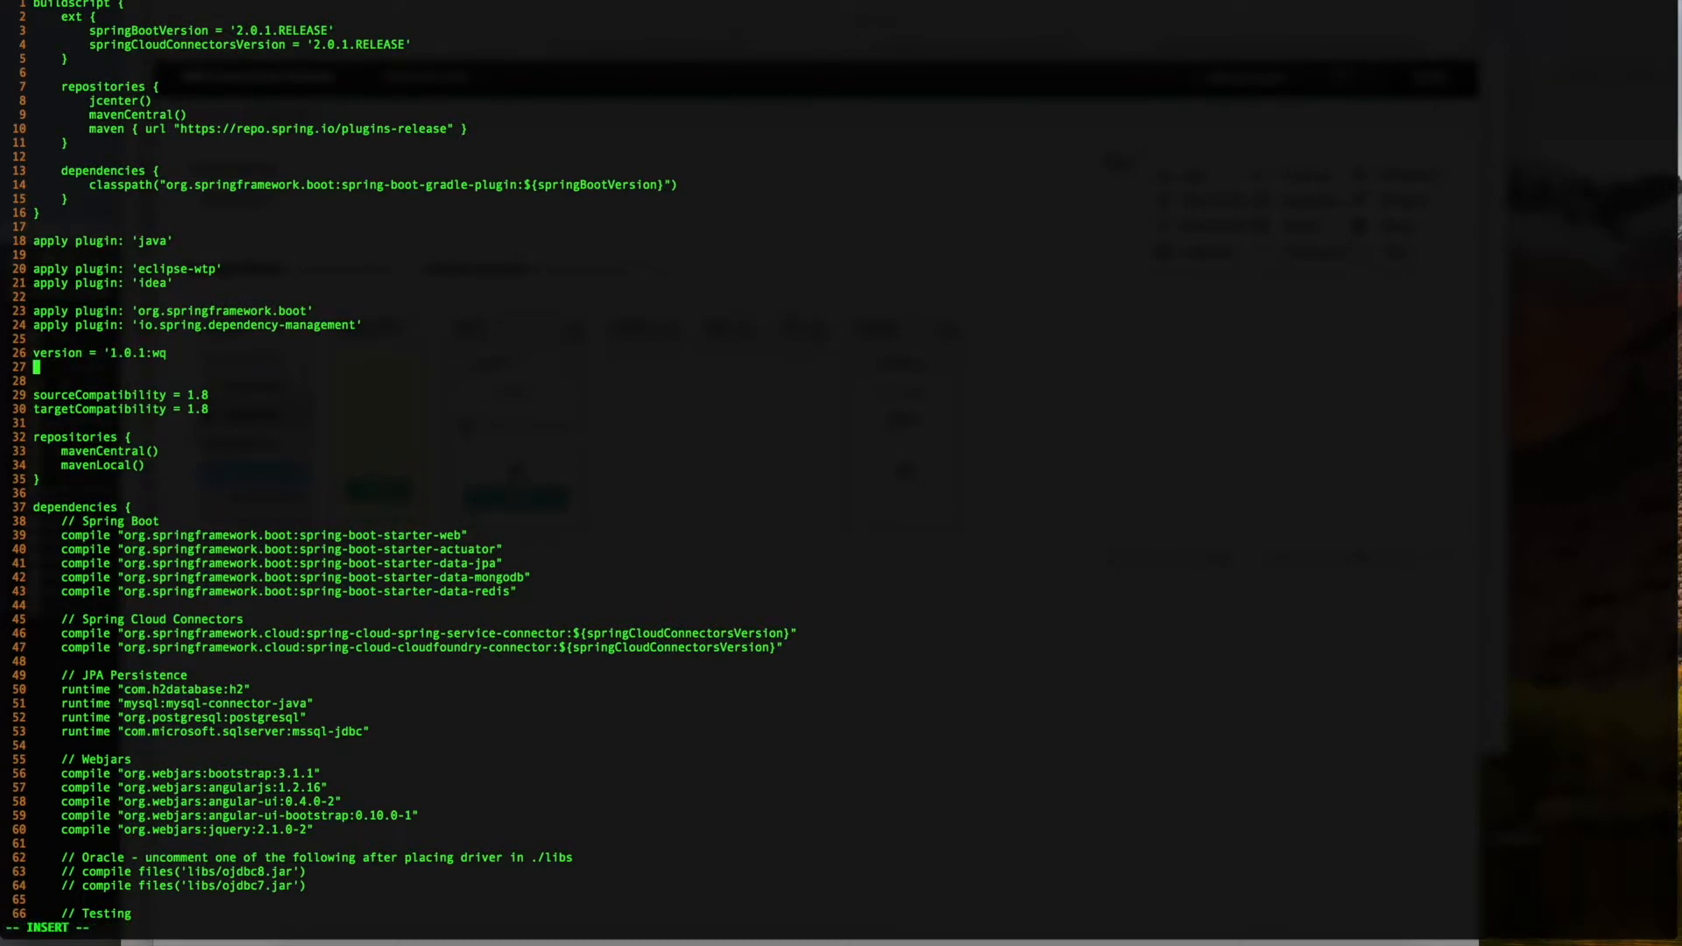
key("BackSpace")
key("BackSpace")
key("BackSpace")
key("BackSpace")
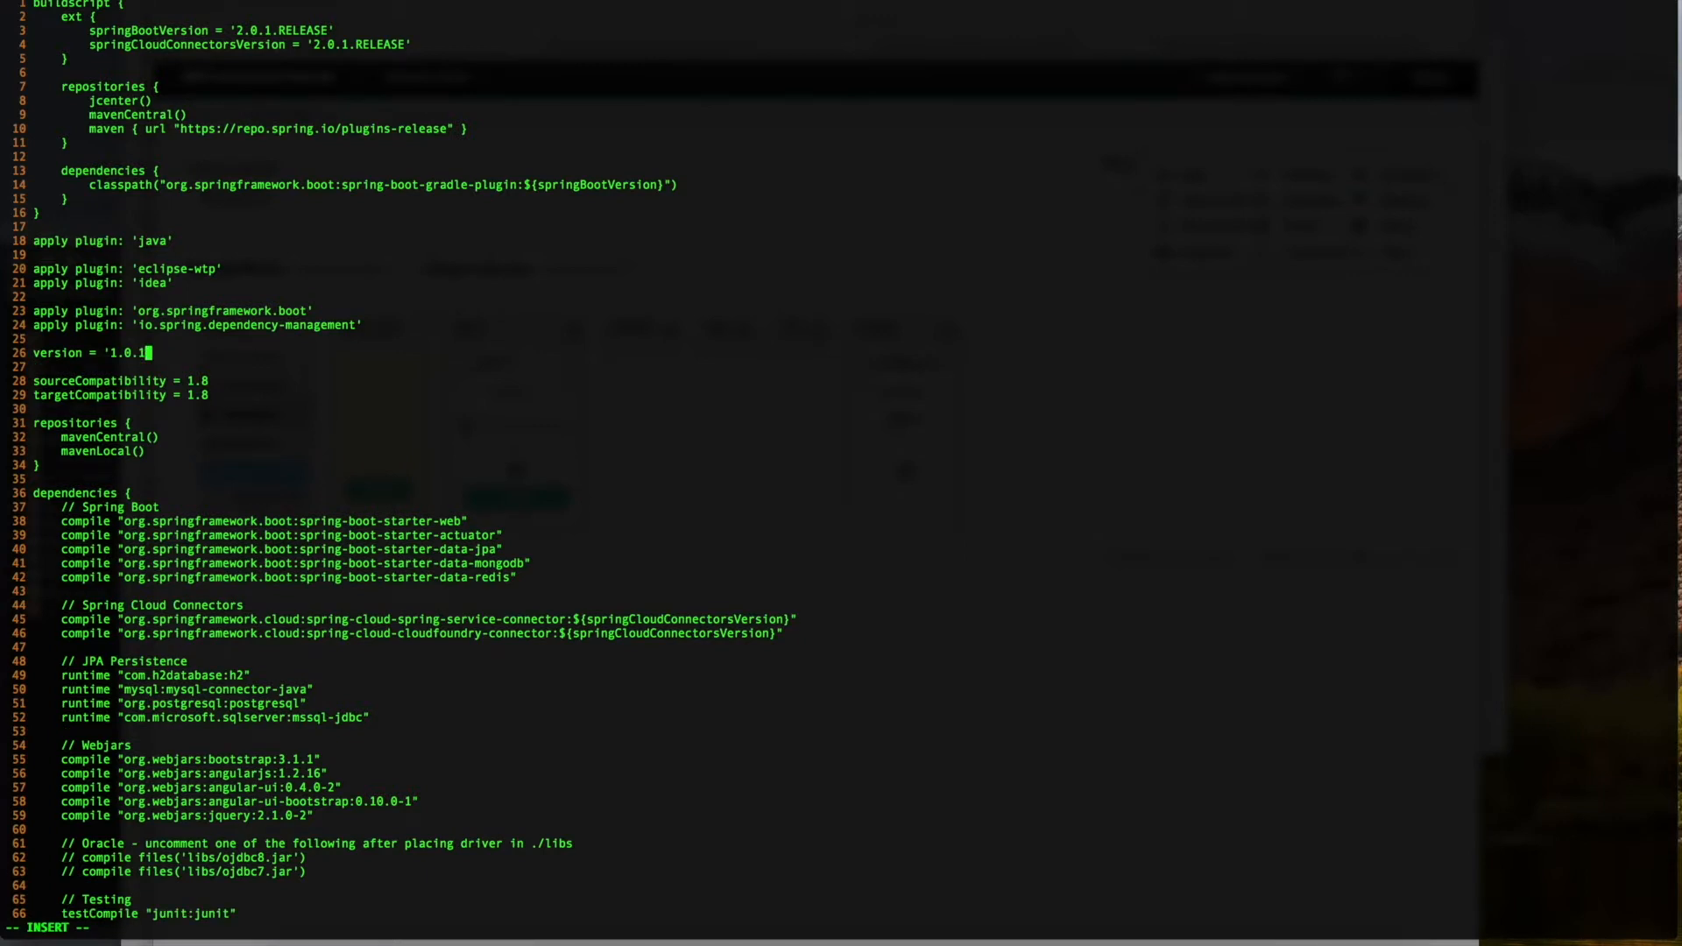
Save build.gradle and exit vim
key("Escape")
type(":wq")
key("Return")
Build the project with ./gradlew clean assemble and list the contents of build/libs/
type("./g")
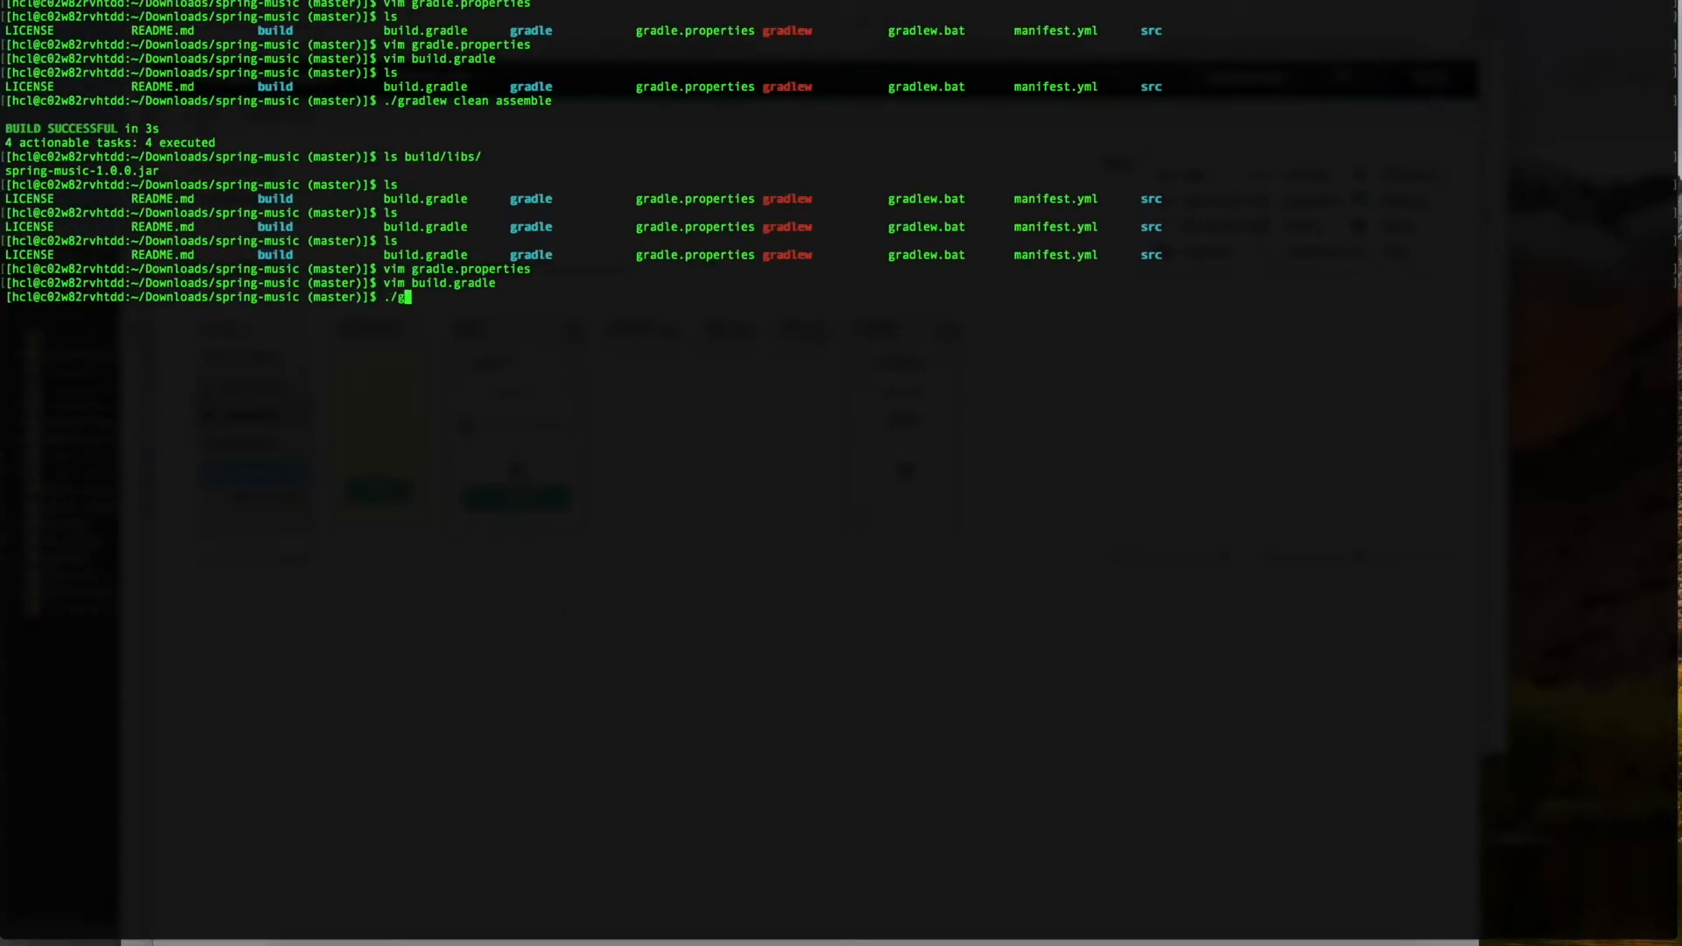
type("radlew clean assemble")
key("Return")
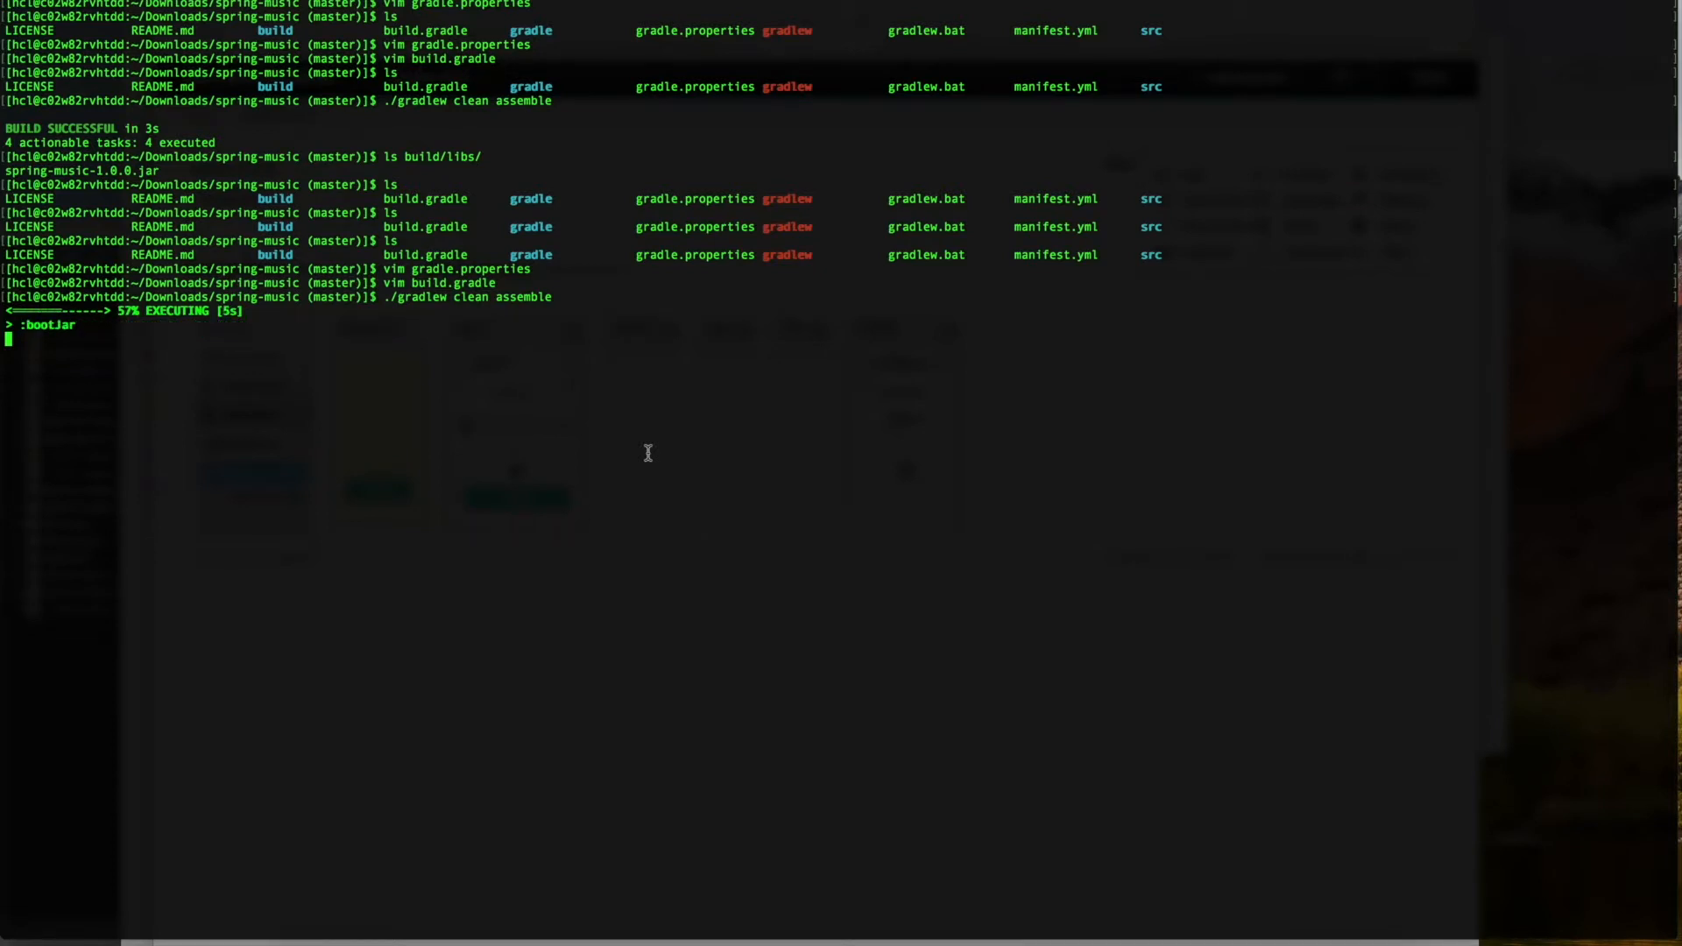
type("ls build/libs/")
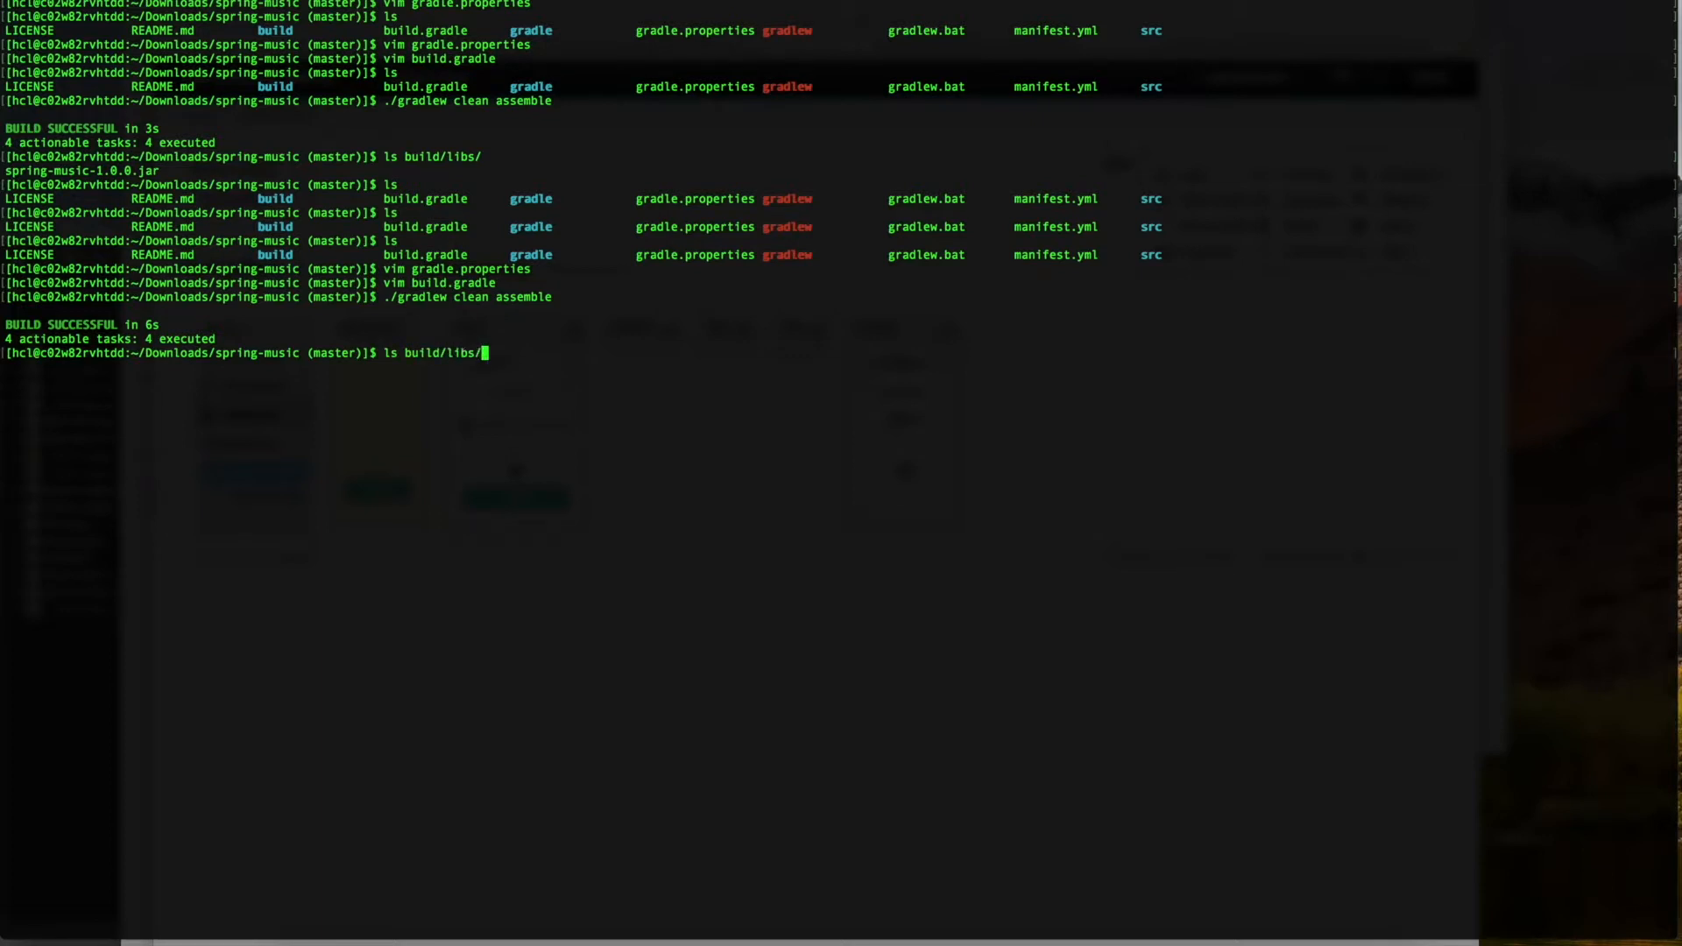
key("Return")
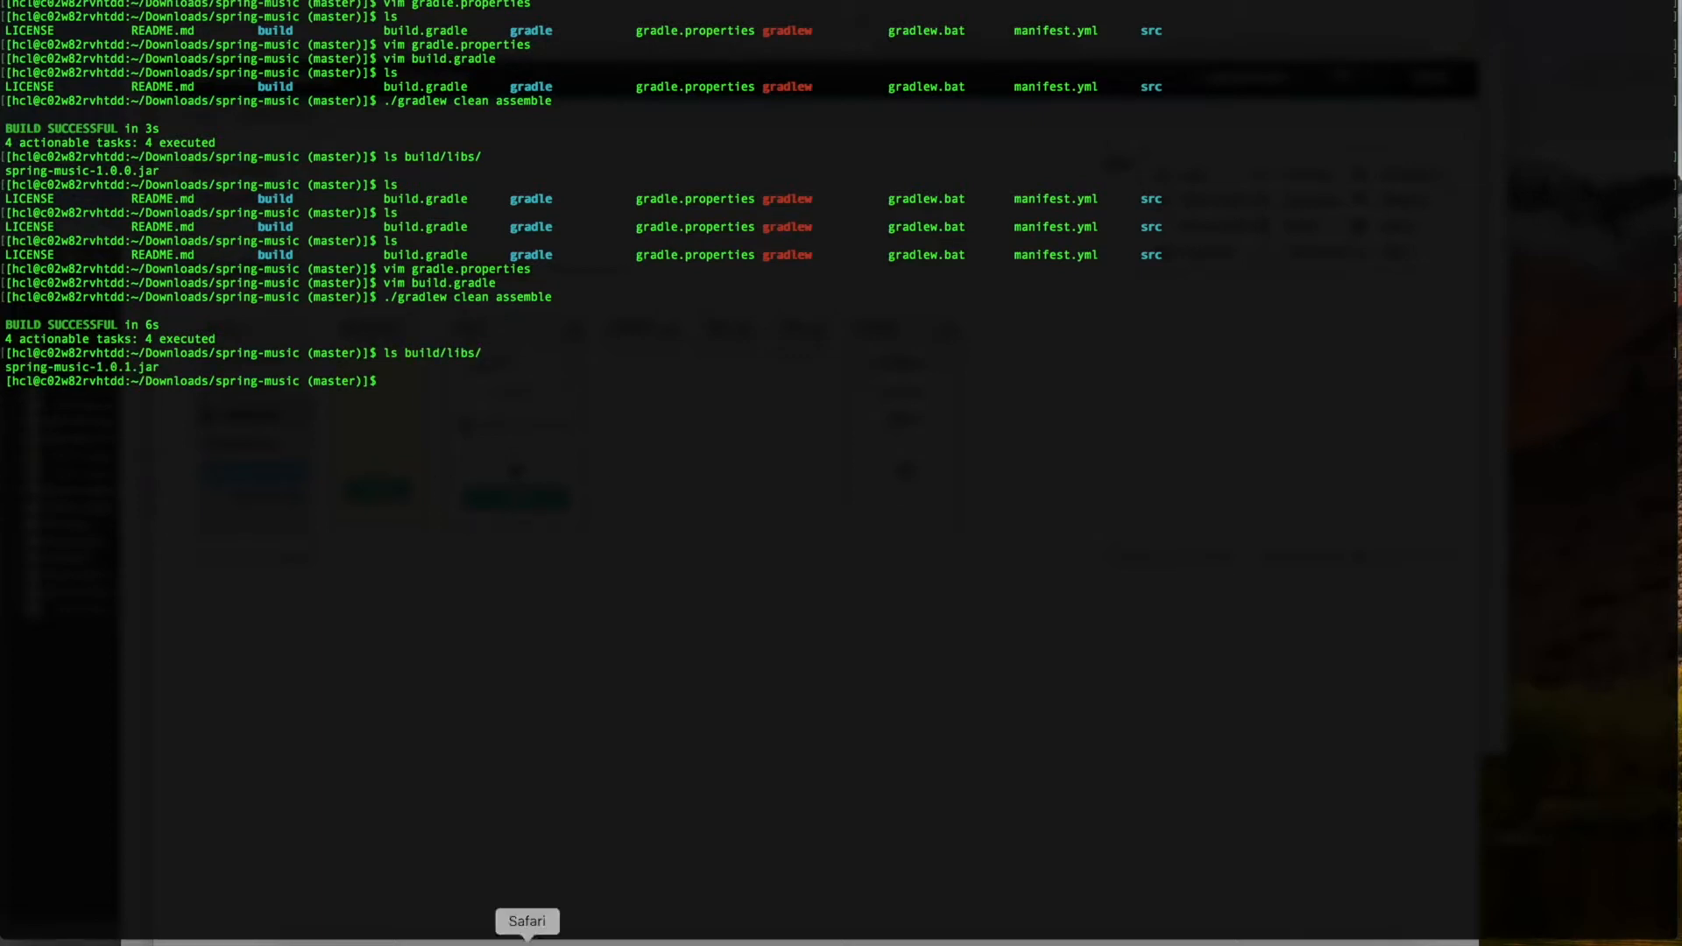
Switch to XL Deploy in Safari and inspect the artifact inside the Spring-Music 1.0.0 package
left_click(528, 943)
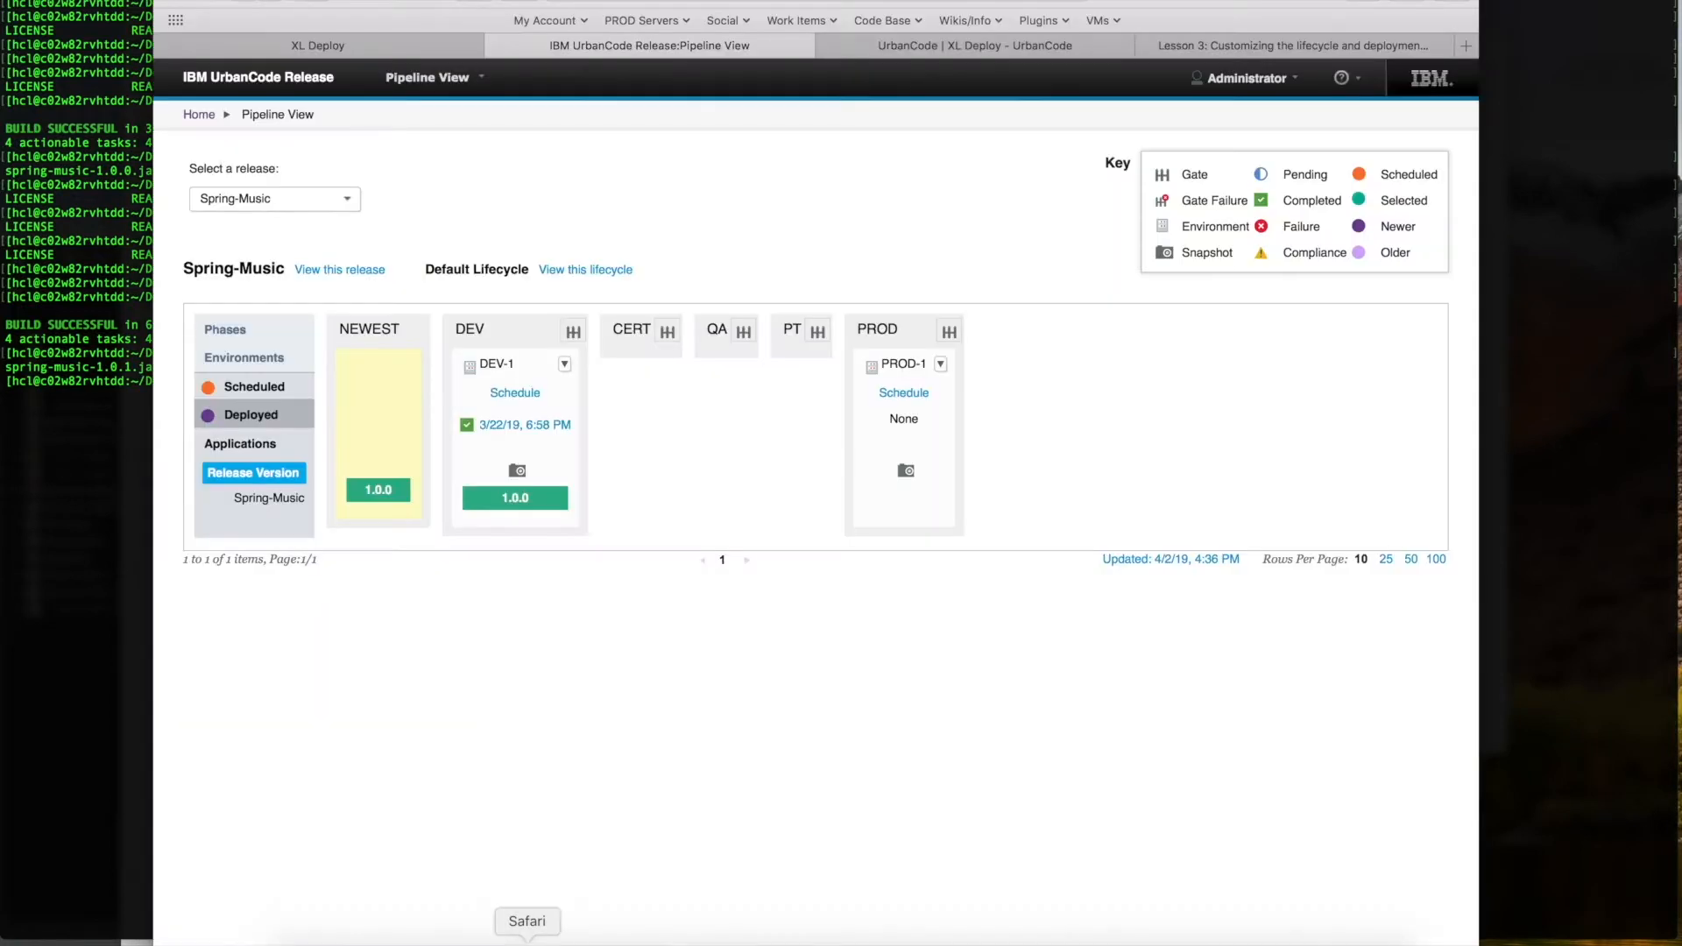
left_click(347, 50)
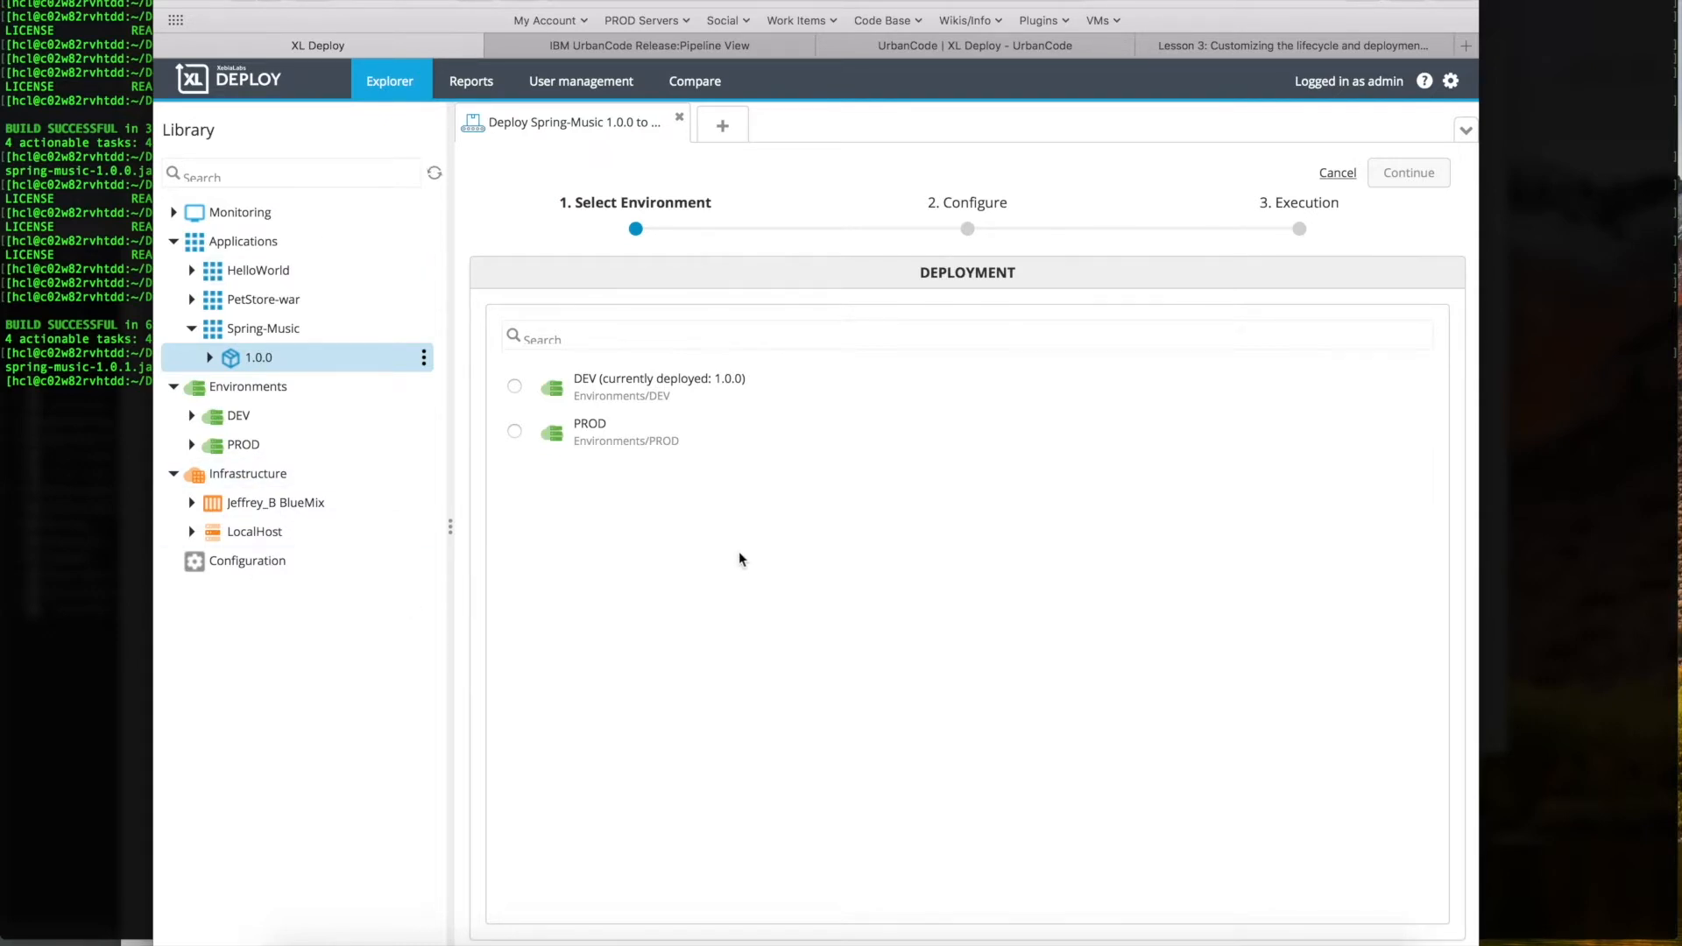
left_click(210, 357)
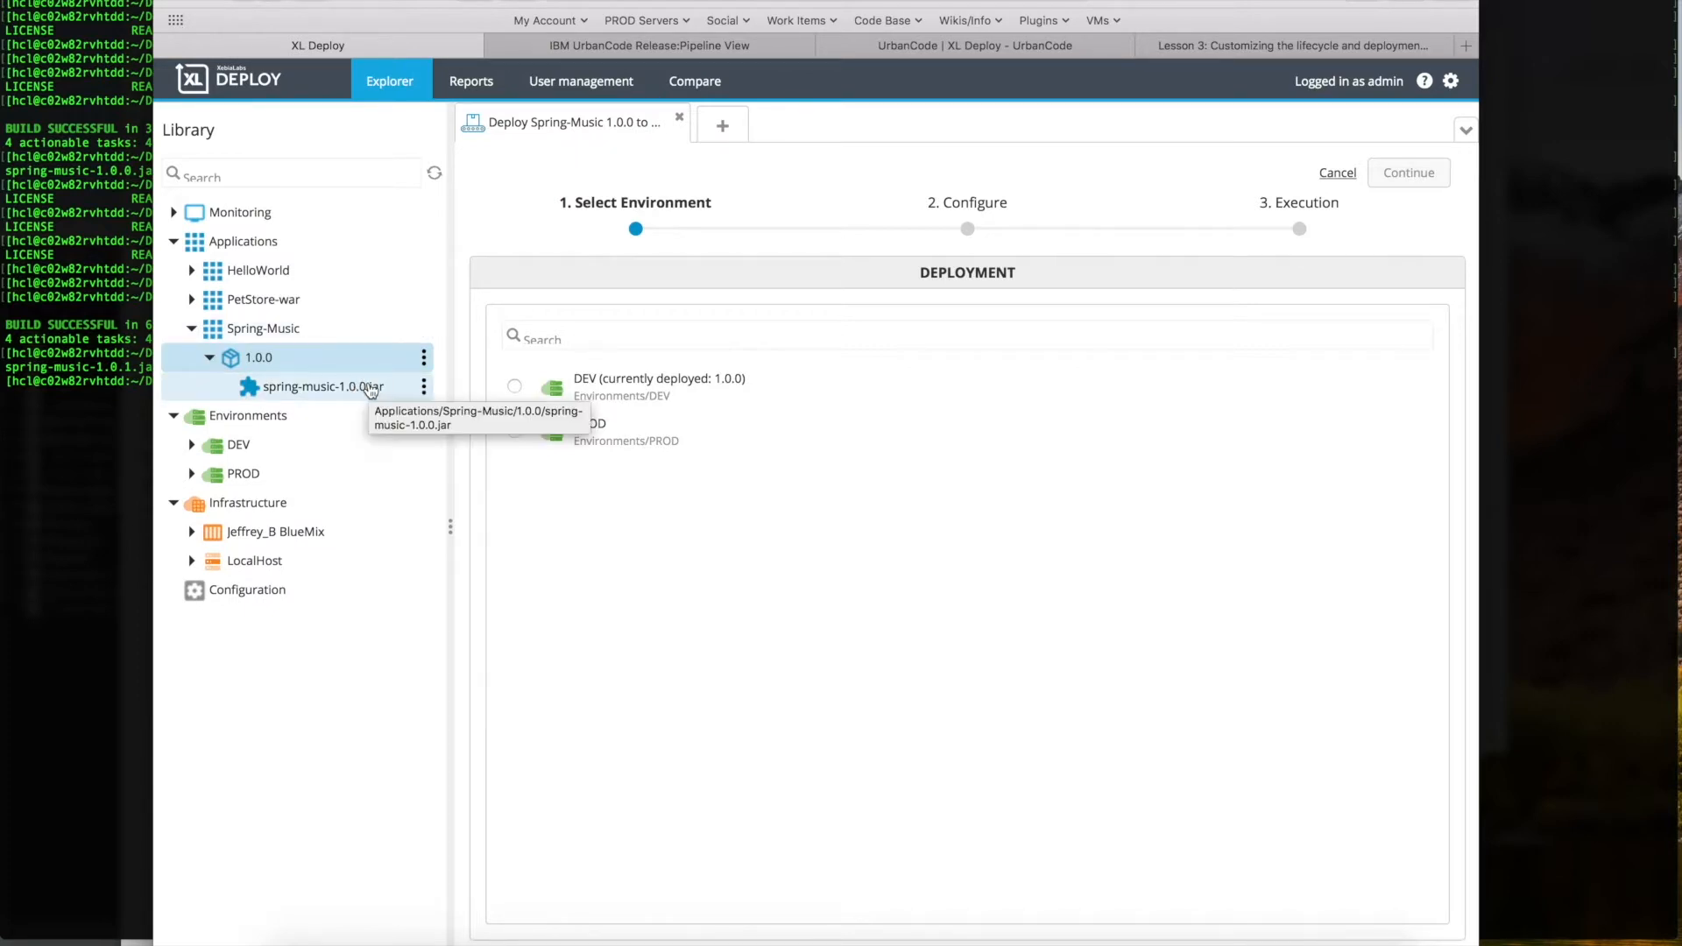
left_click(210, 358)
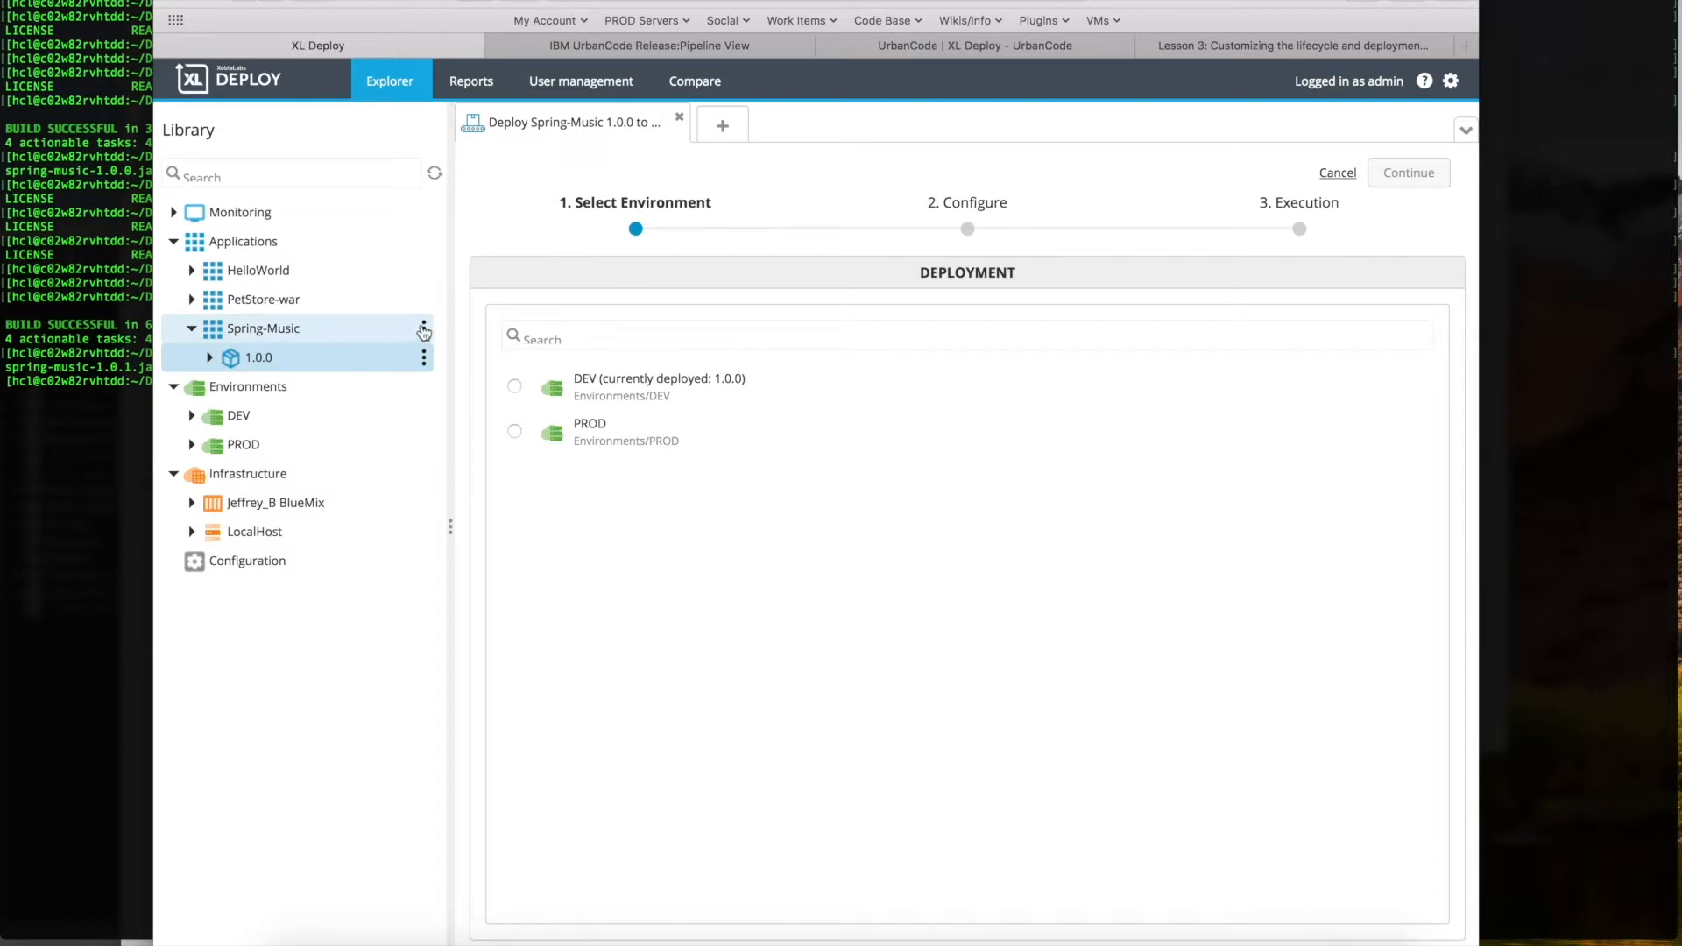
Create a deployment package named 1.0.1 under the Spring-Music application and save it
left_click(426, 329)
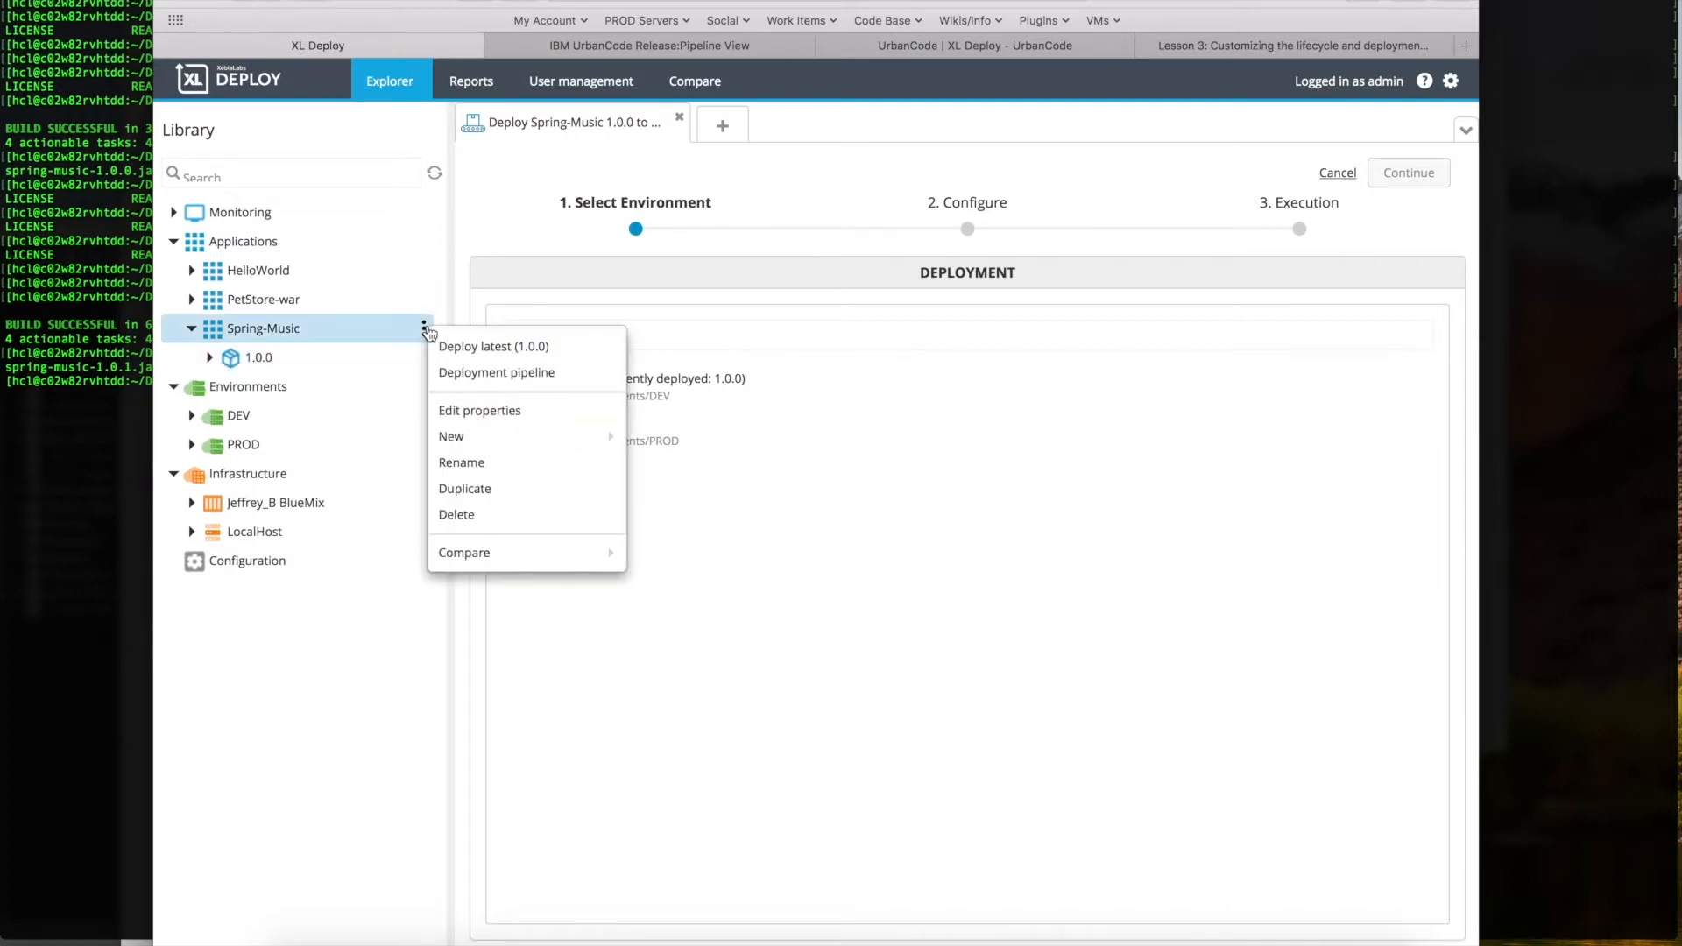
mouse_move(500, 438)
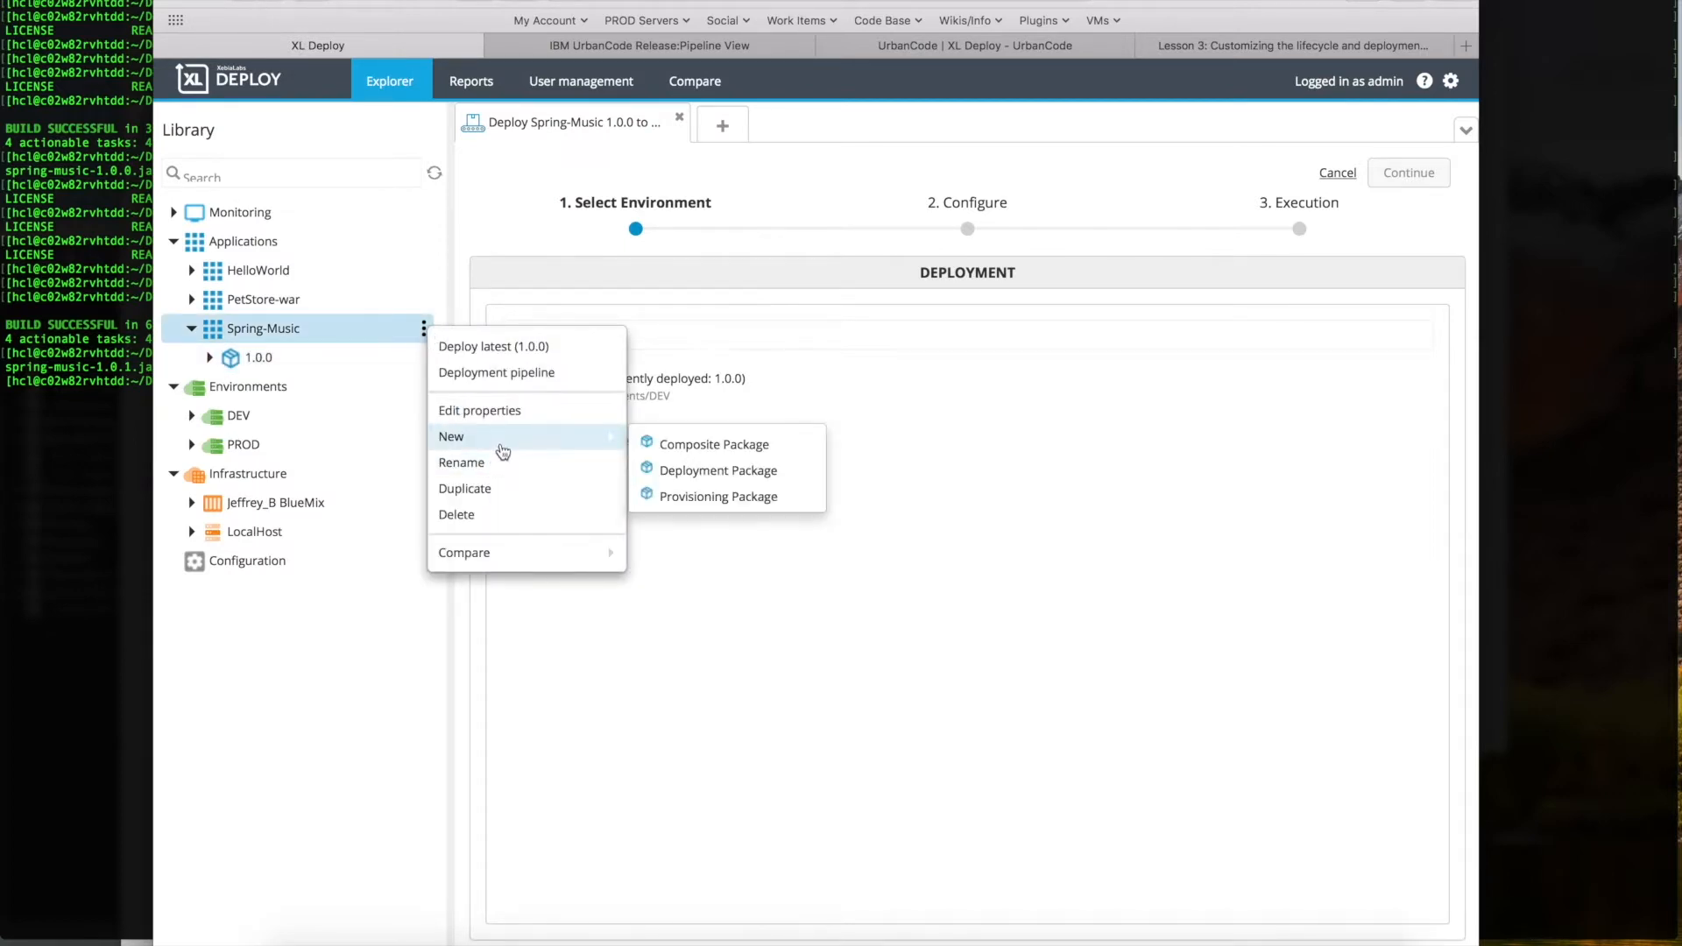
left_click(718, 472)
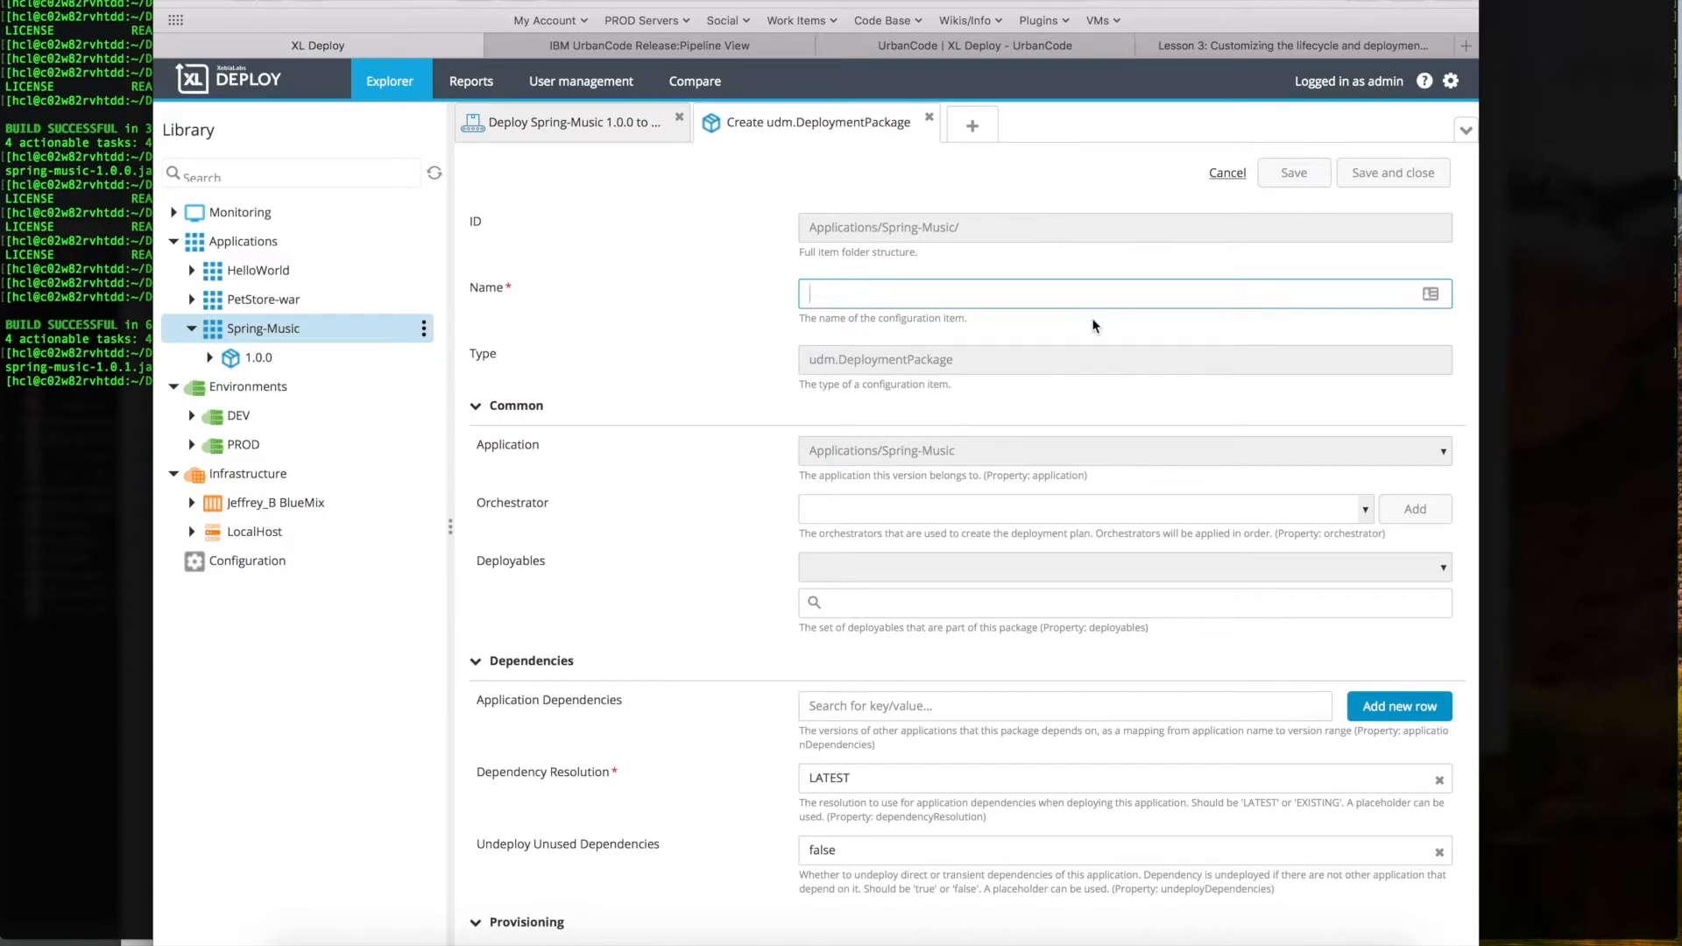
type("1.0.1")
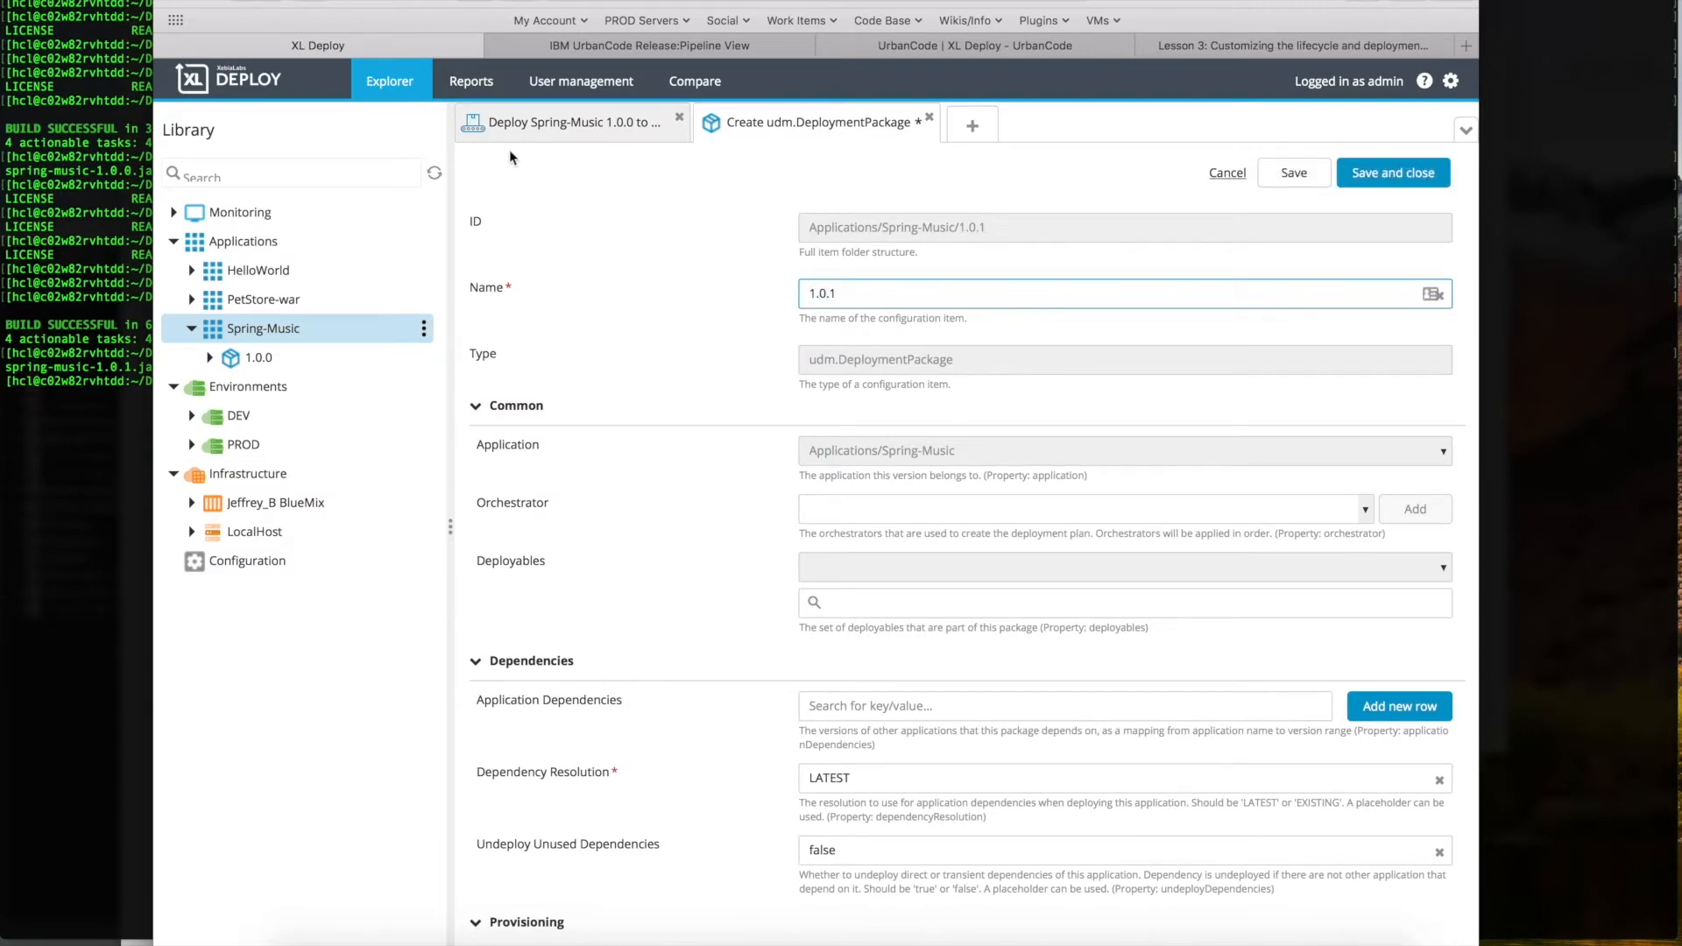
left_click(1398, 176)
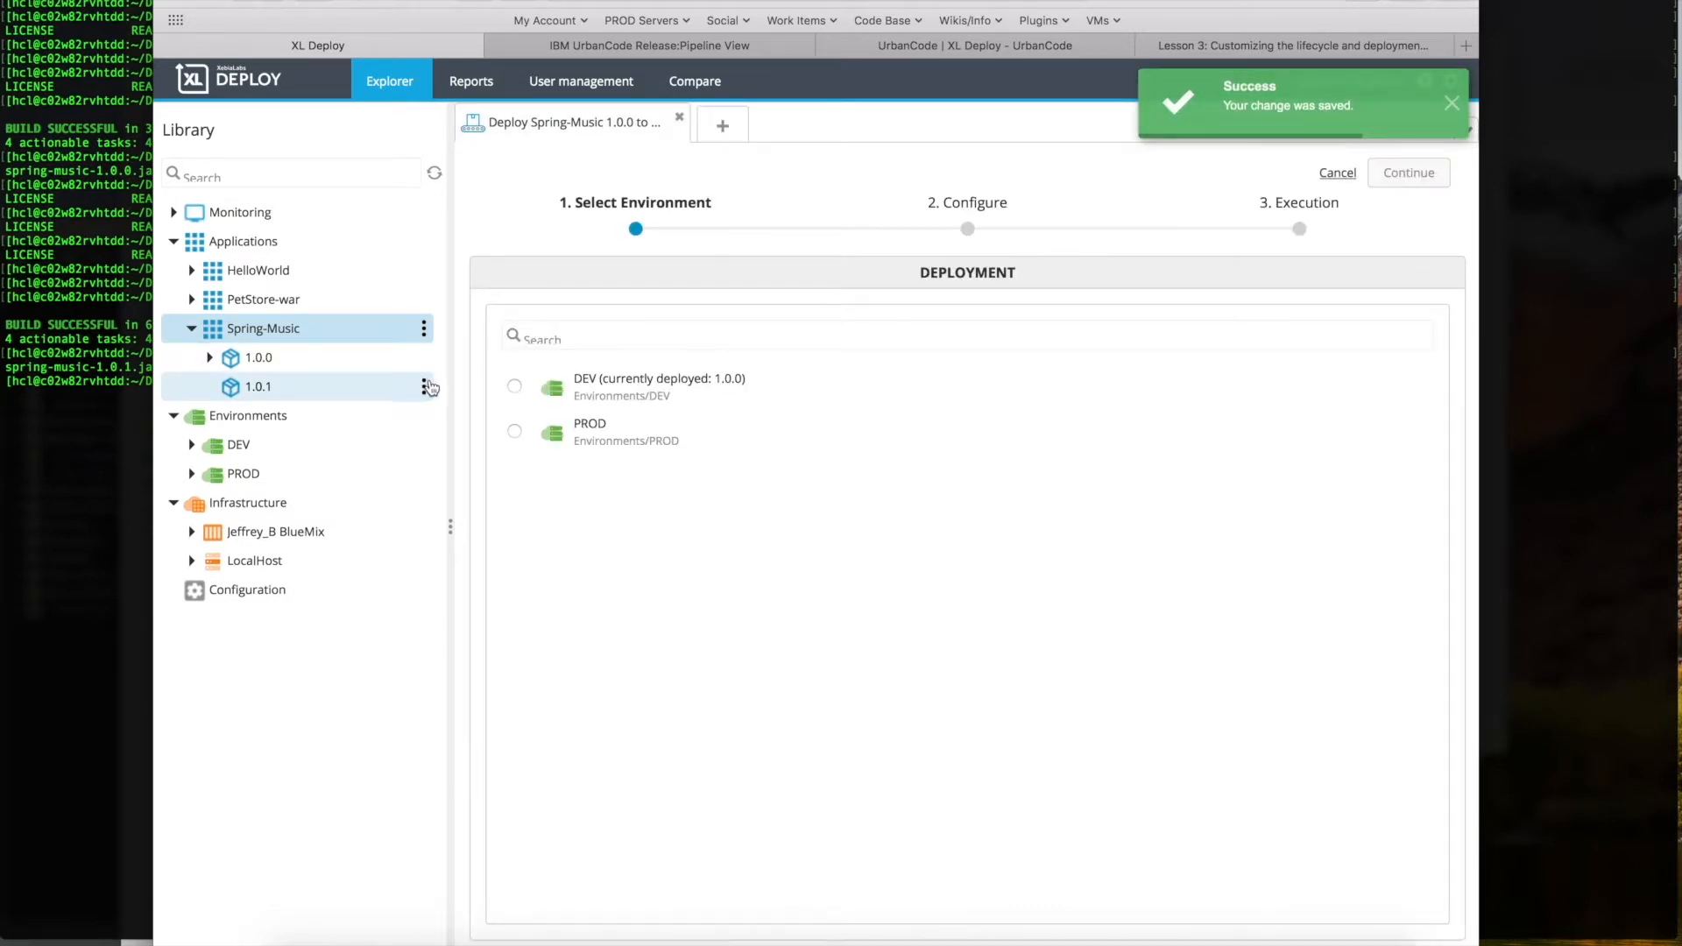
Add a file.Archive artifact under the Spring-Music 1.0.1 package and name it spring-music-1.0.1.jar
left_click(424, 387)
mouse_move(491, 495)
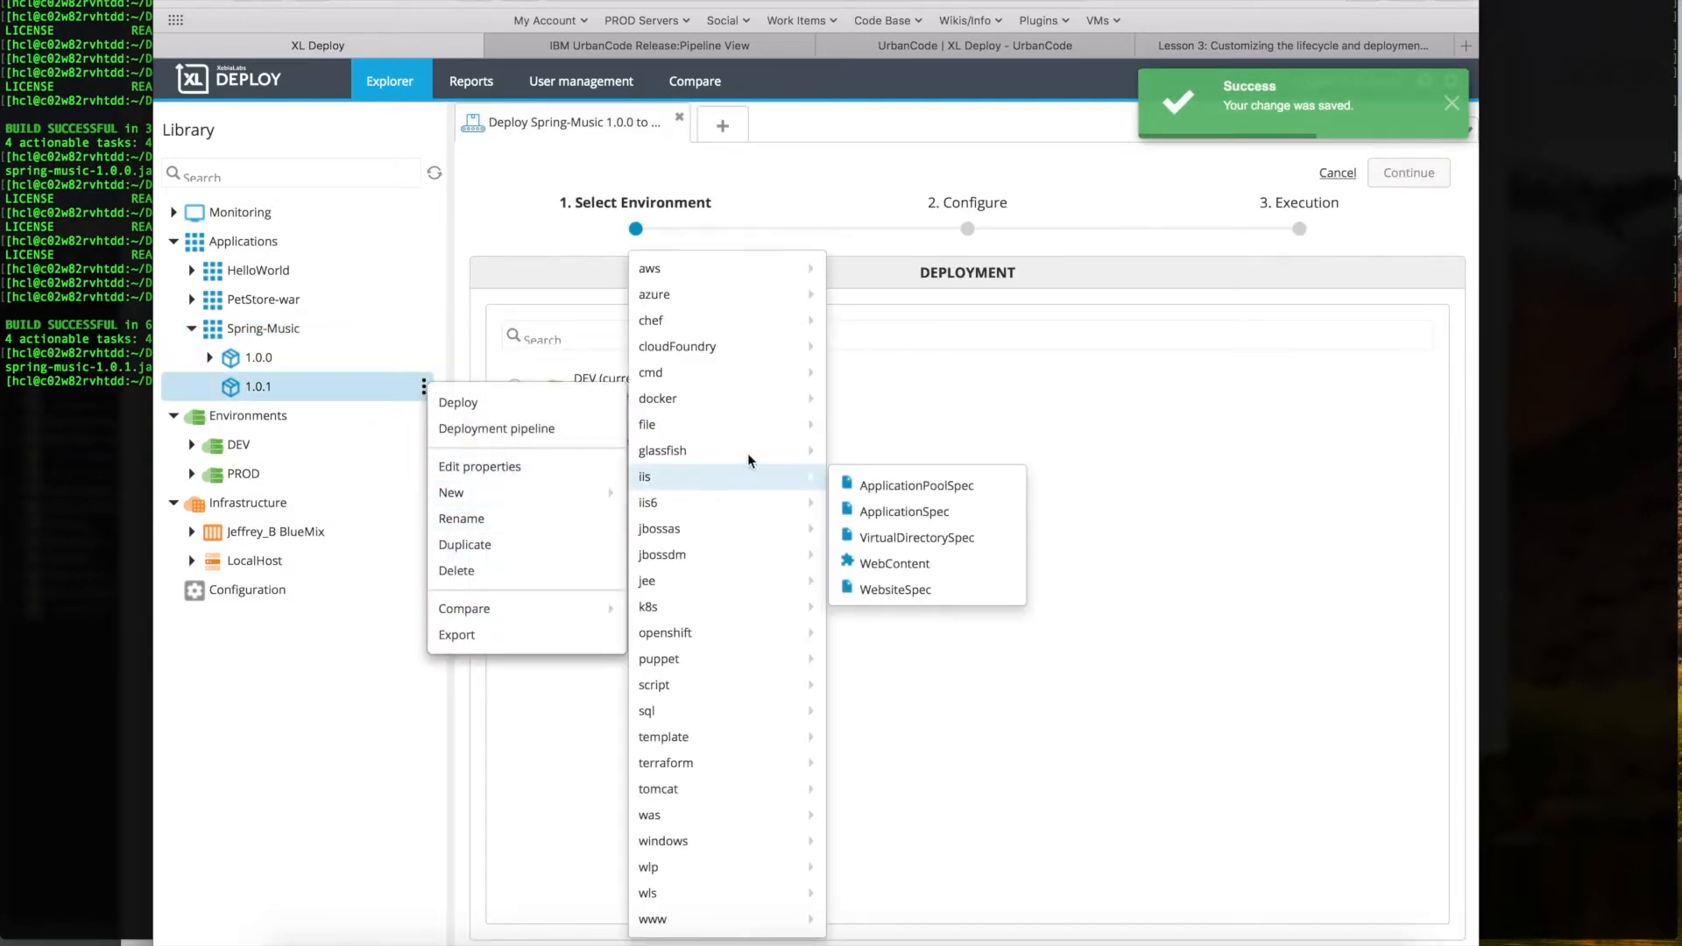
mouse_move(690, 425)
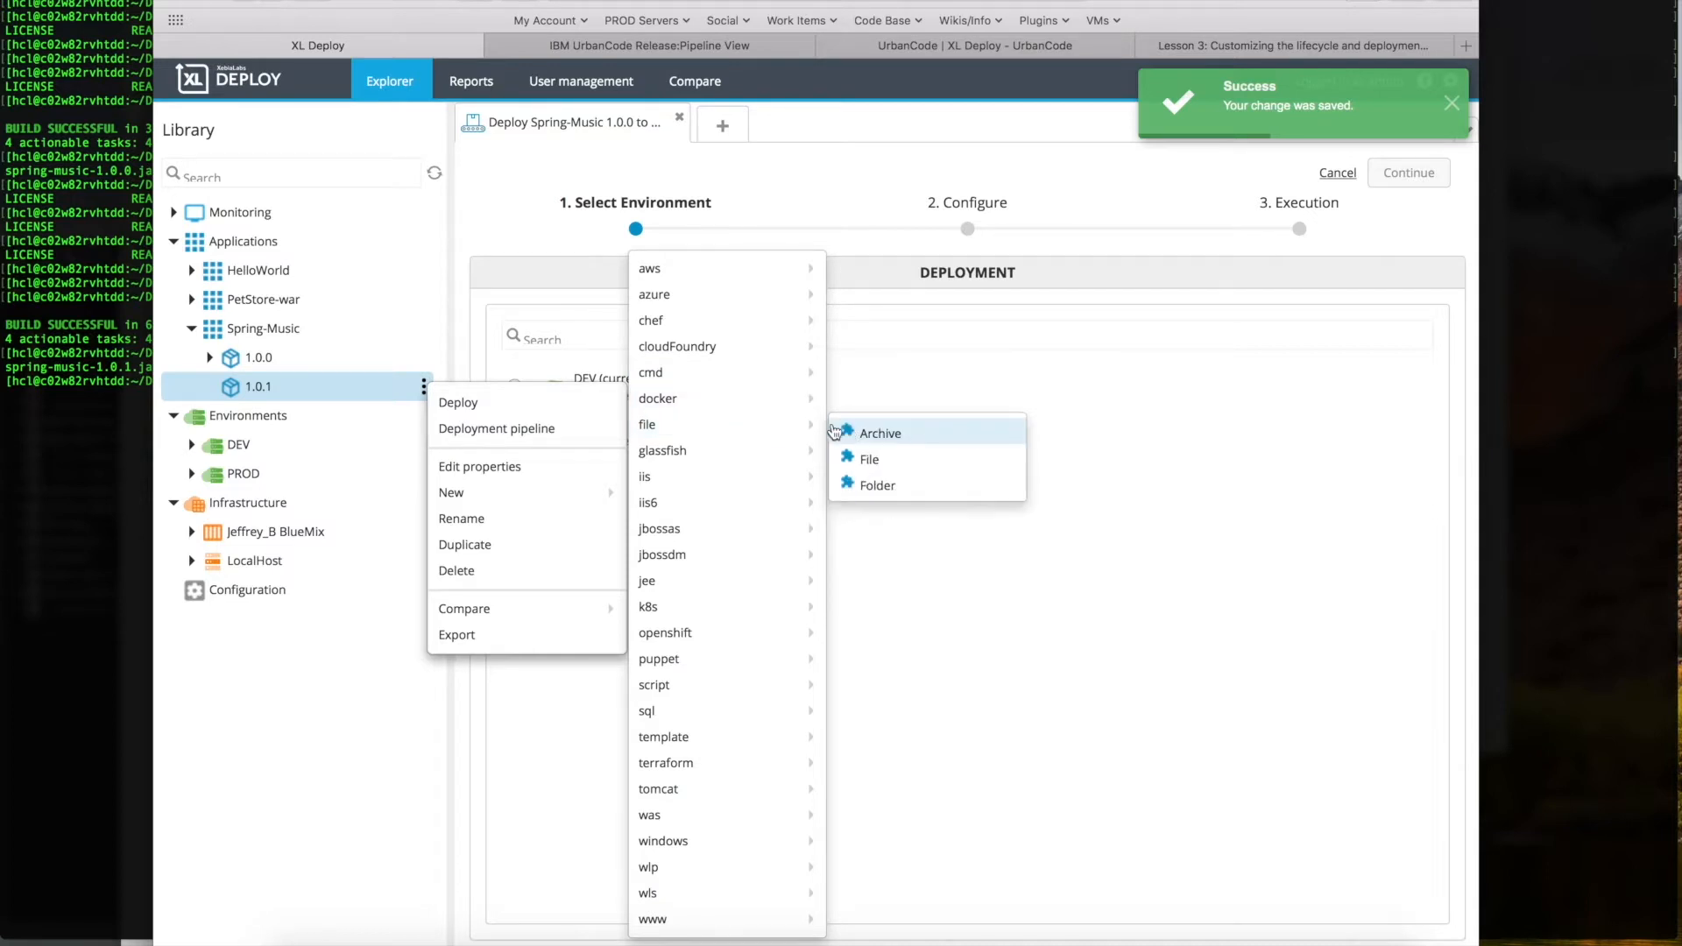
left_click(881, 433)
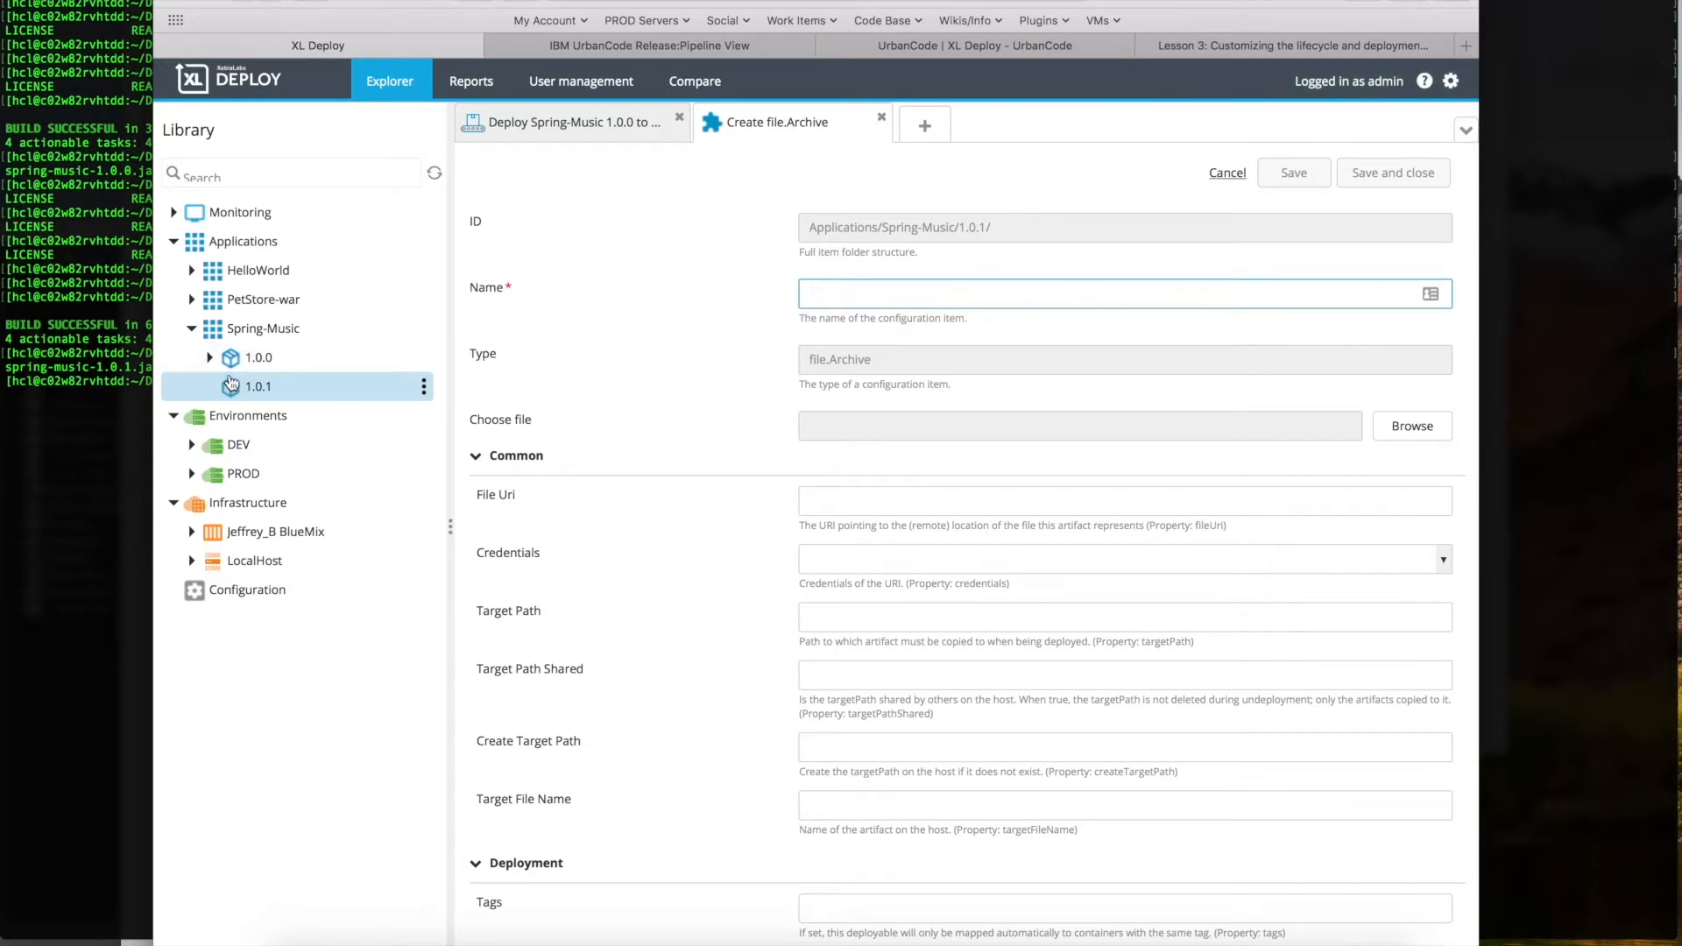
left_click(210, 360)
left_click(1032, 300)
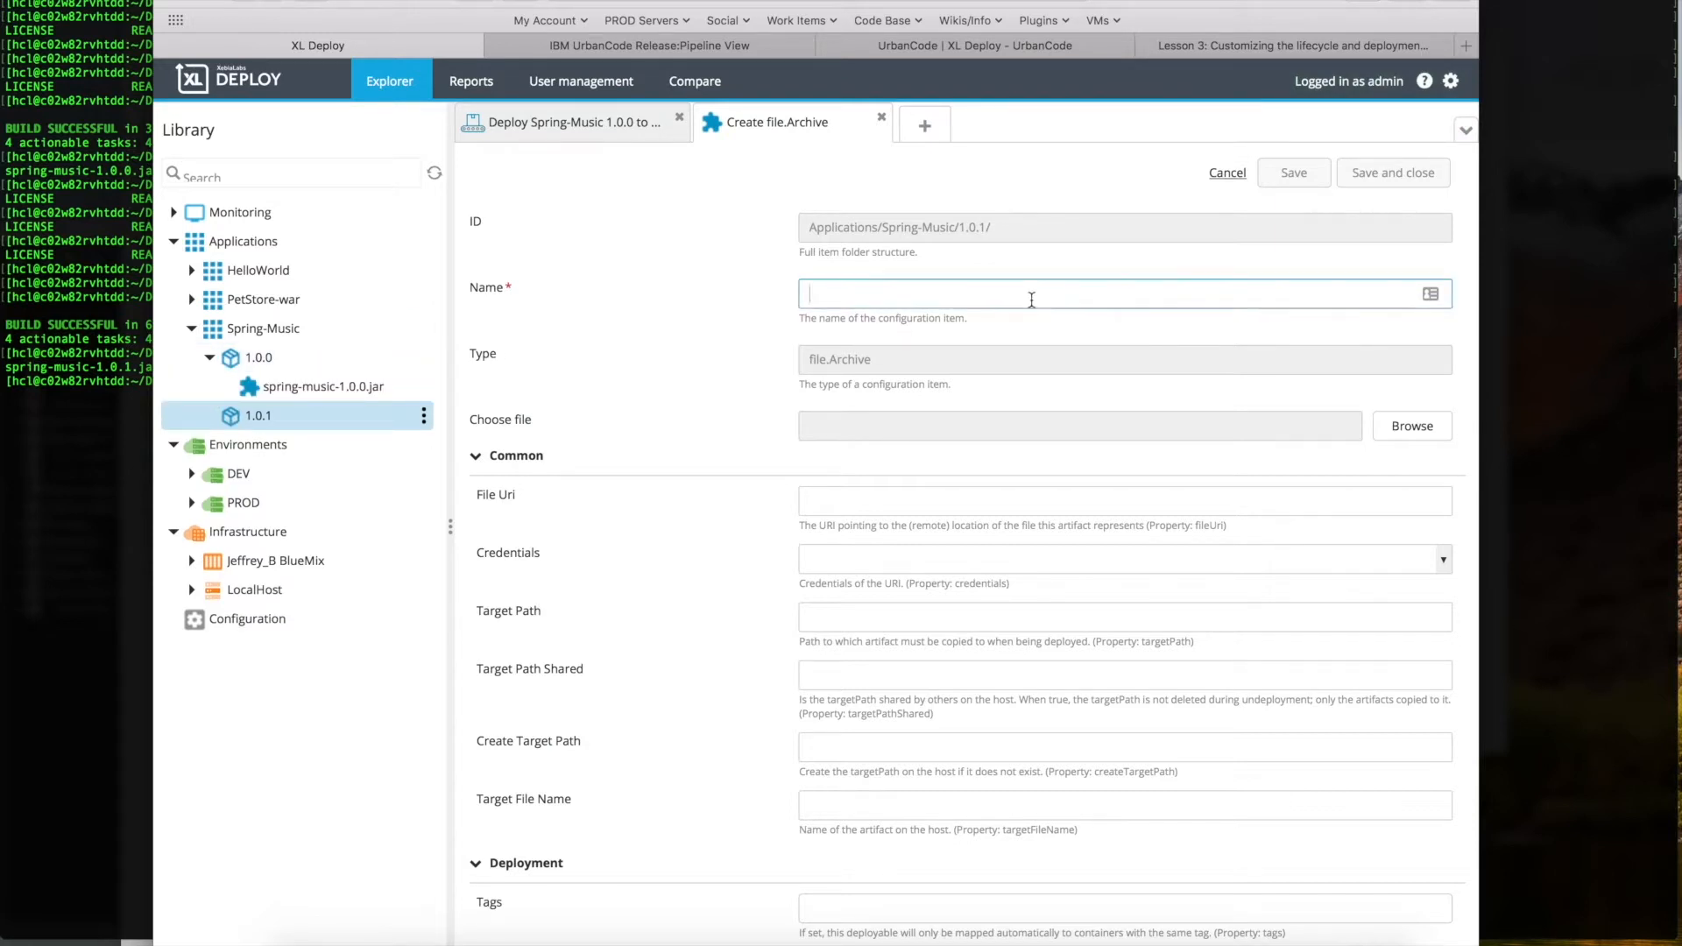
type("spring")
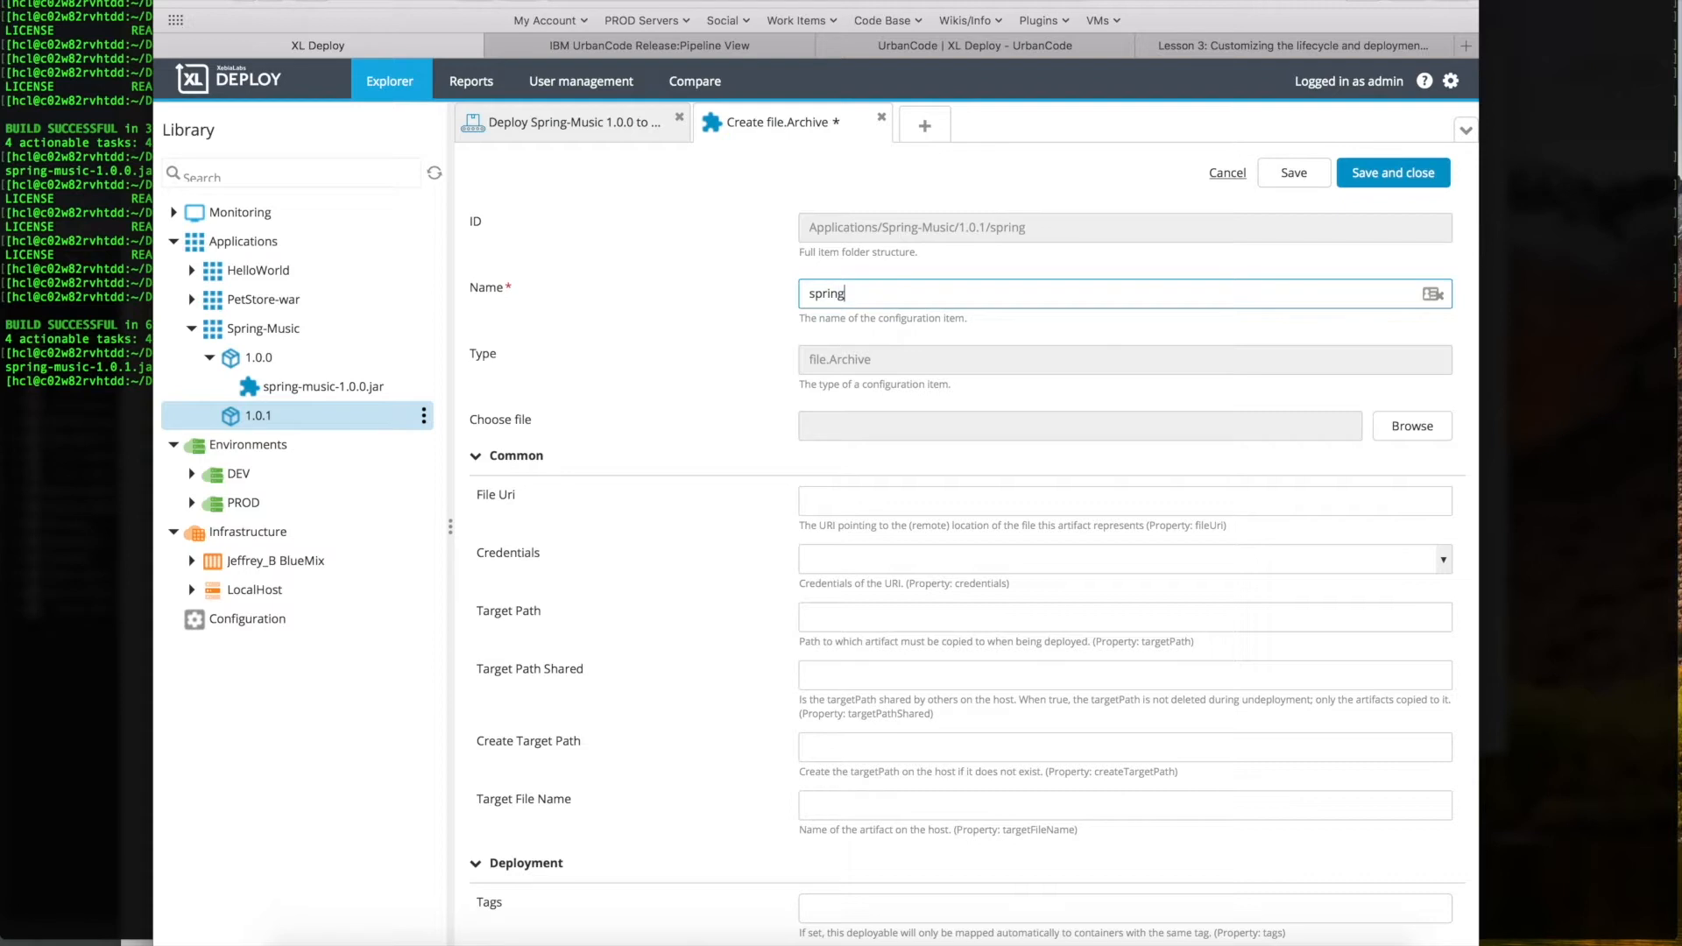
type("-music-1.0.1.jar")
Attach the file spring-music-1.0.1.jar from the libs folder to the new archive artifact
left_click(1412, 417)
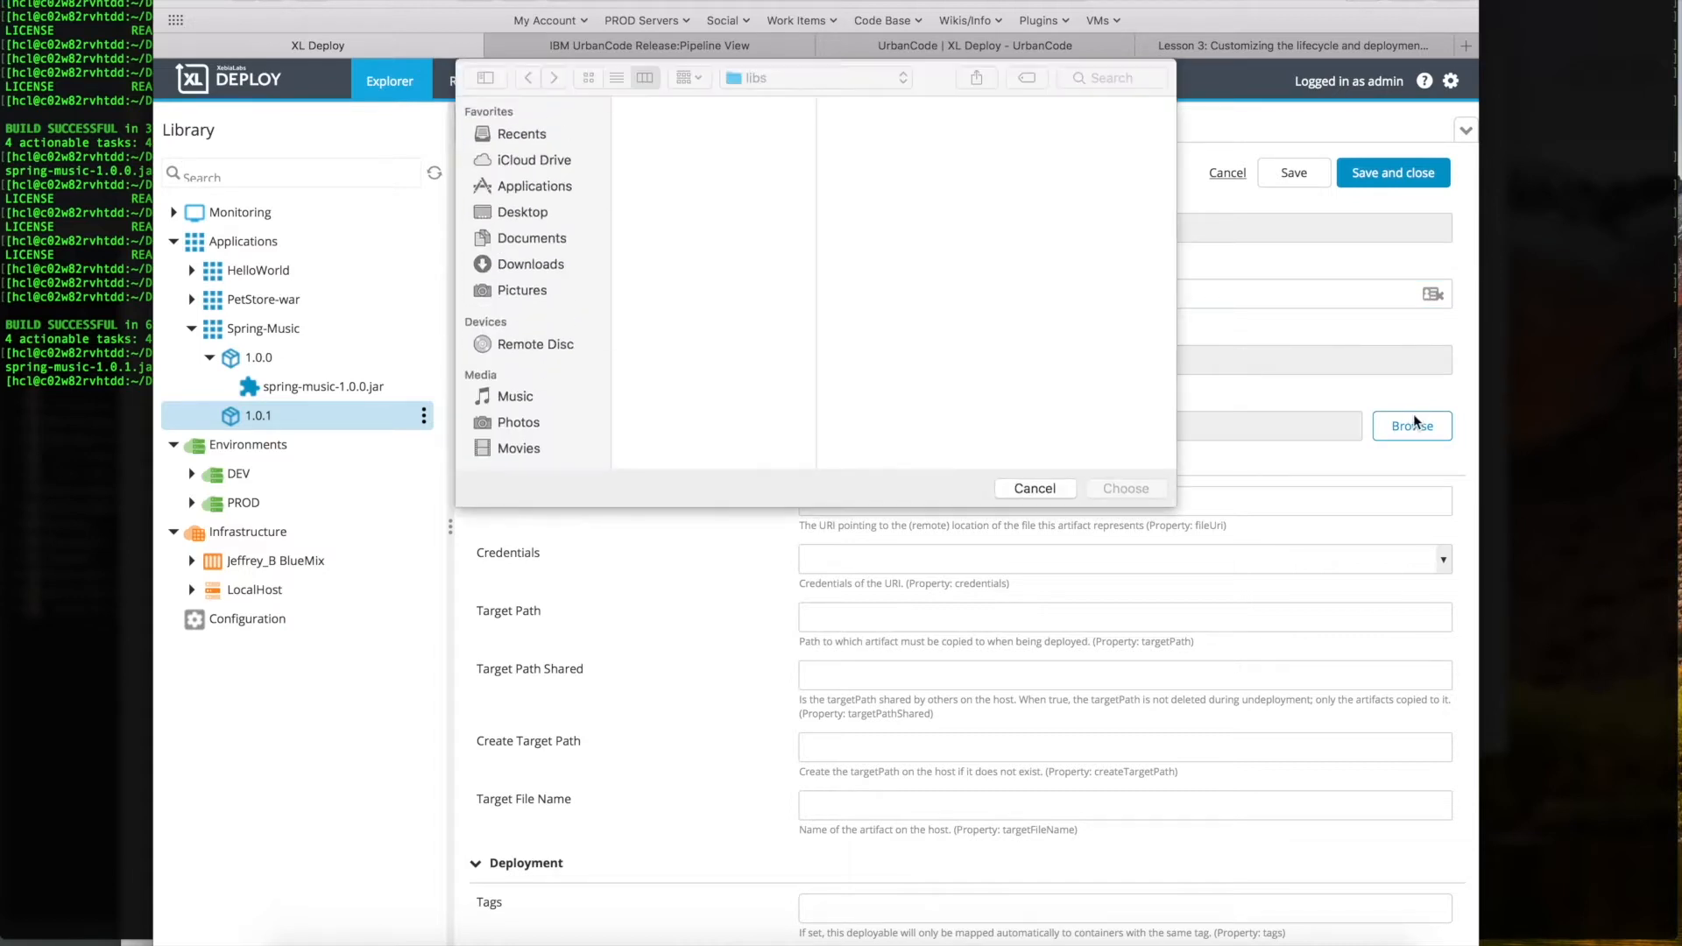
left_click(712, 106)
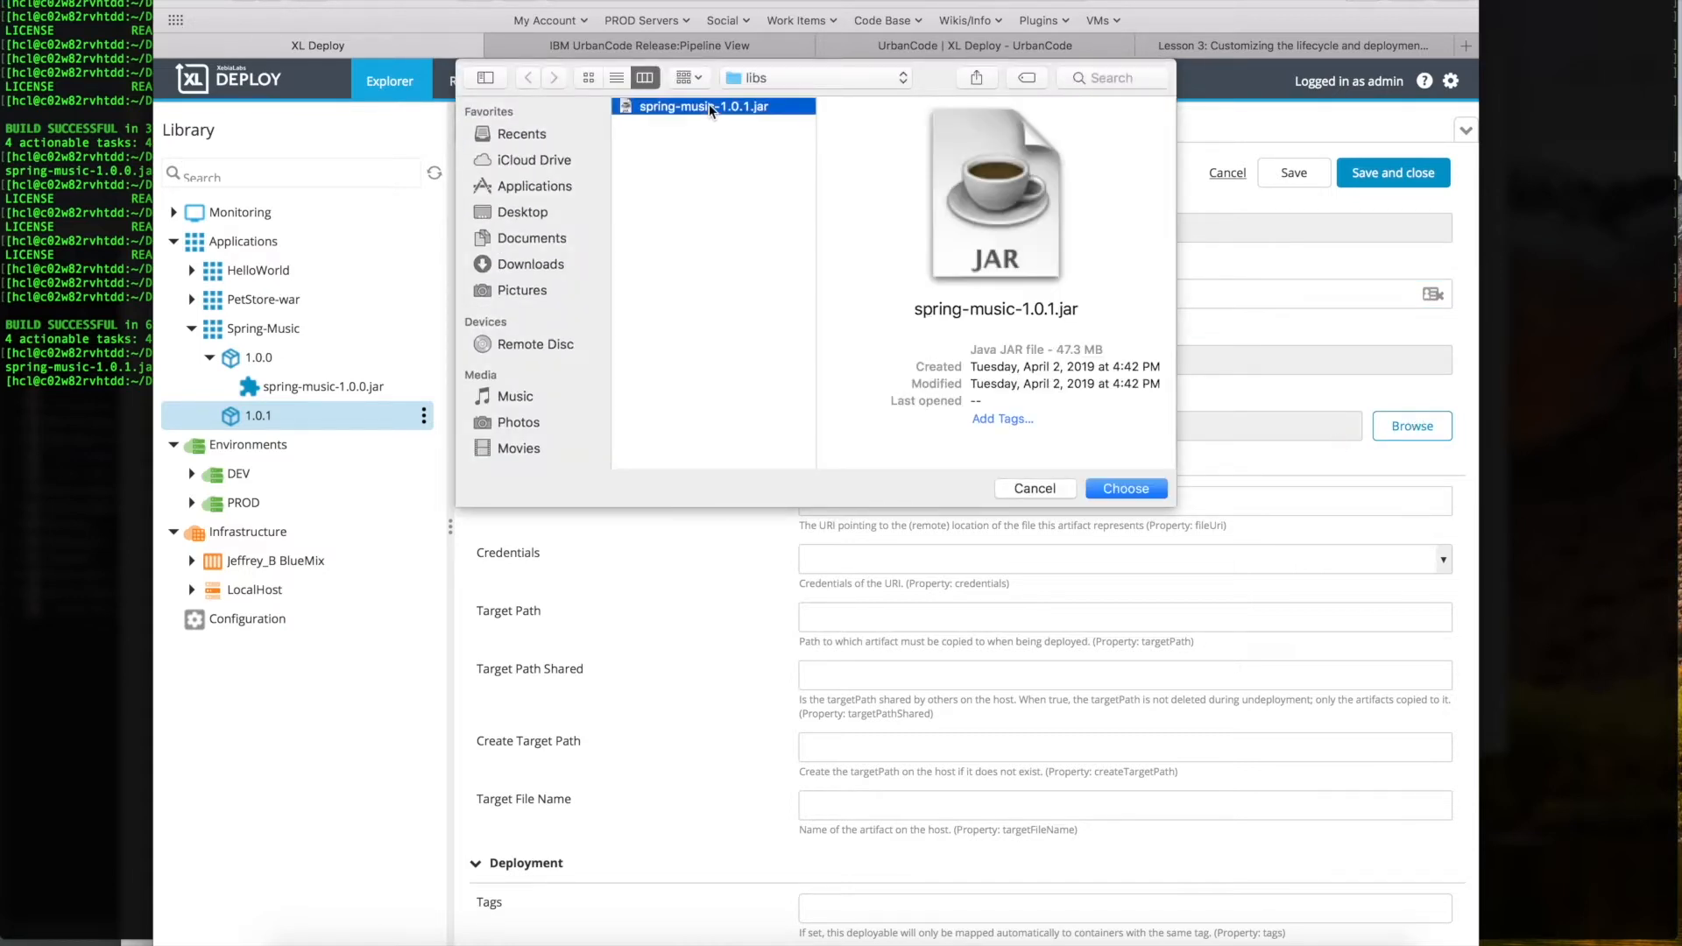
left_click(1118, 489)
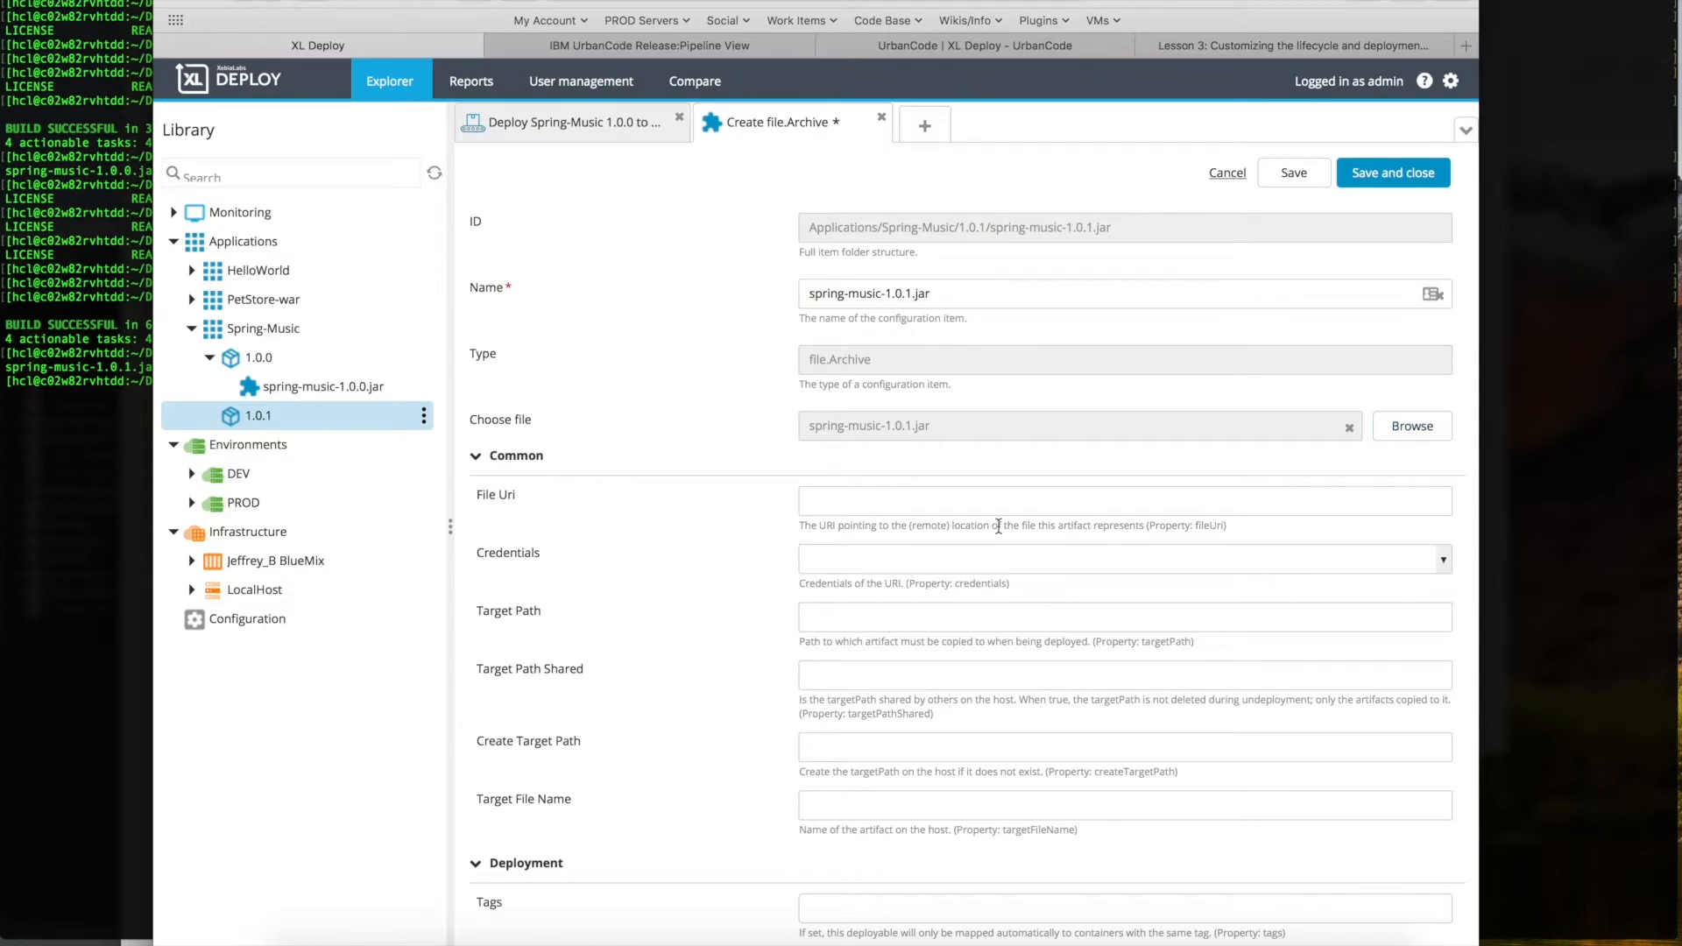
Set the artifact's target path to /opt/spring-music and Create Target Path to true, and save and close it
left_click(908, 627)
type("/opt/spring-music")
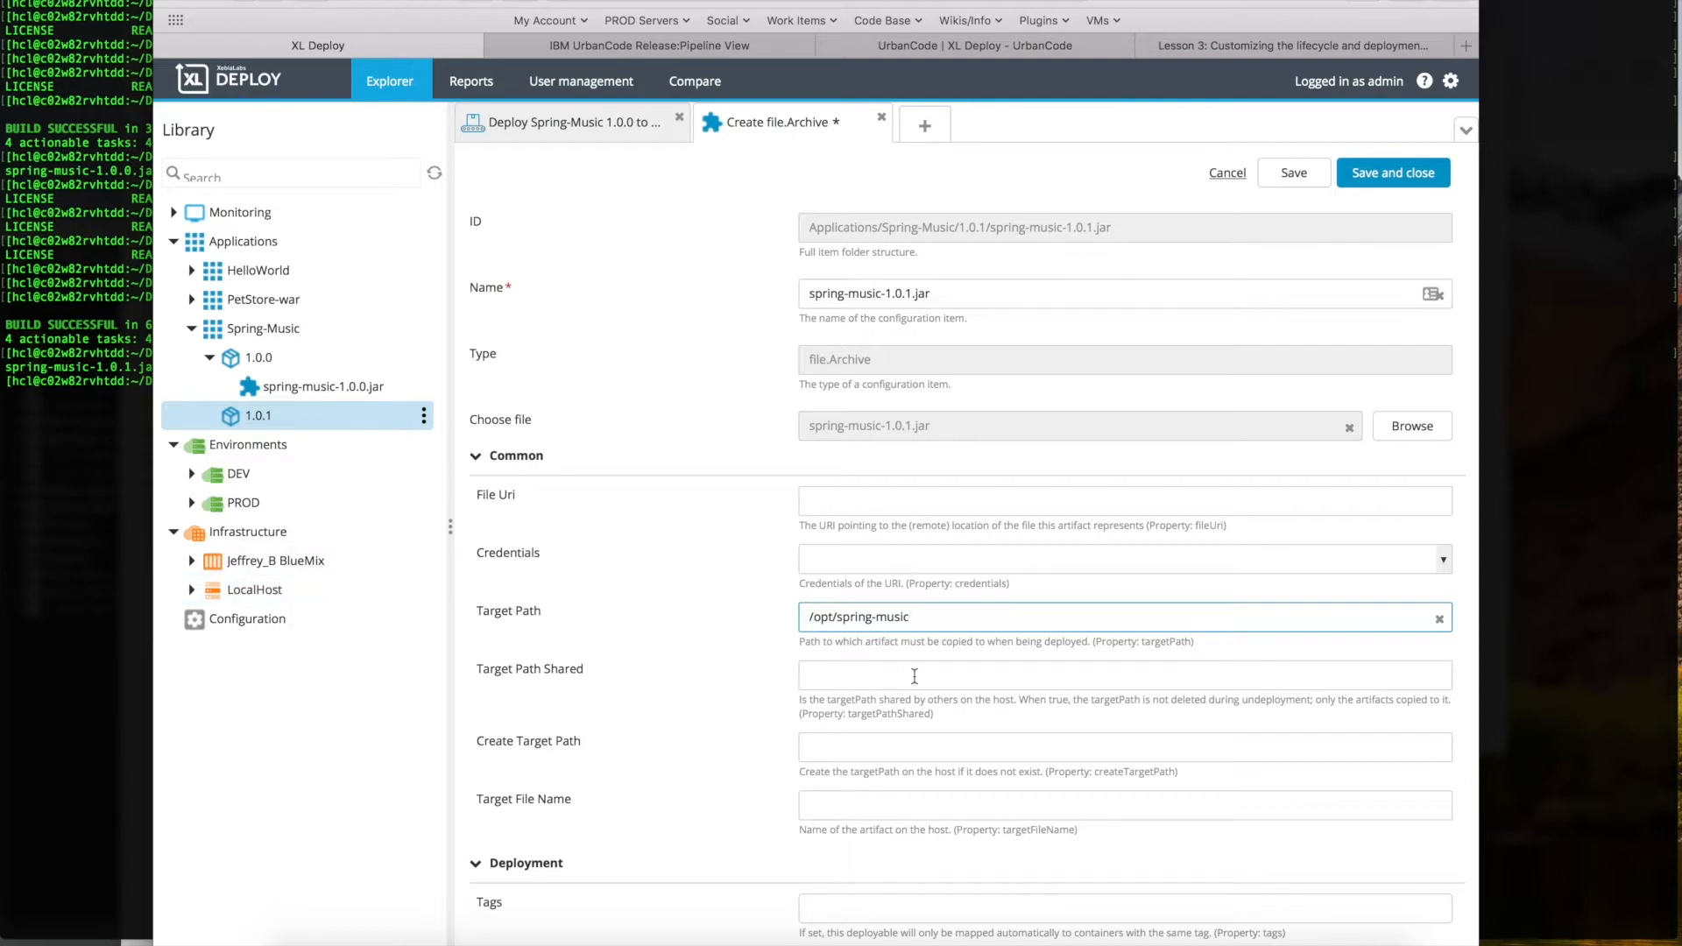
left_click(894, 745)
type("true")
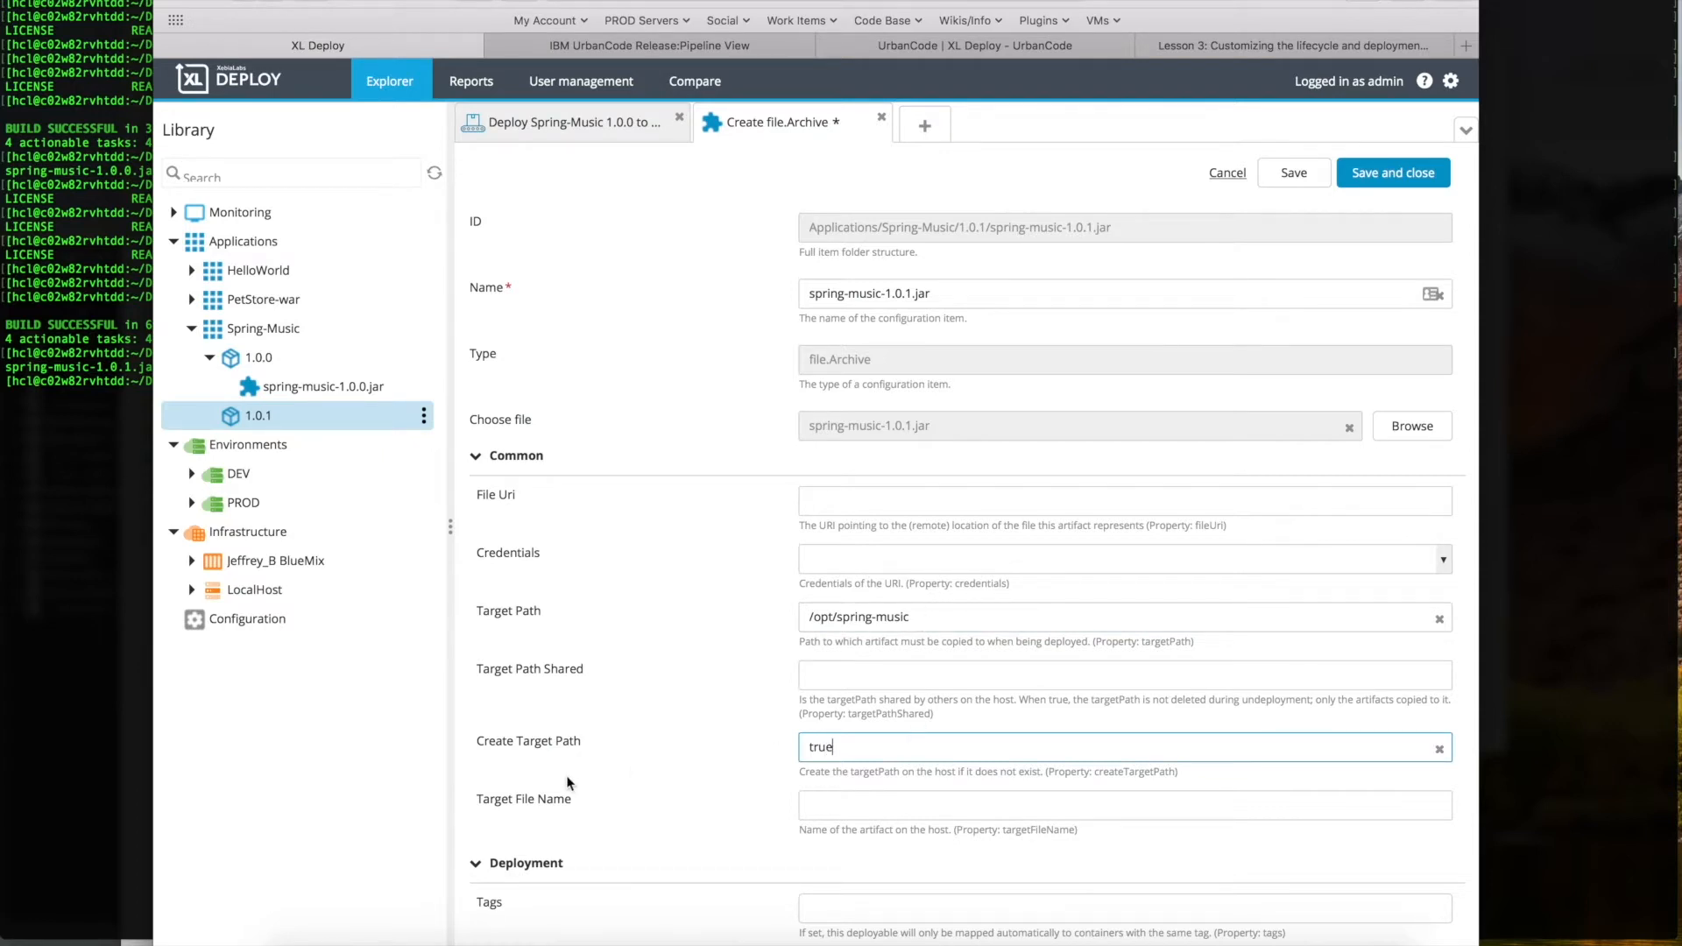
left_click(1413, 177)
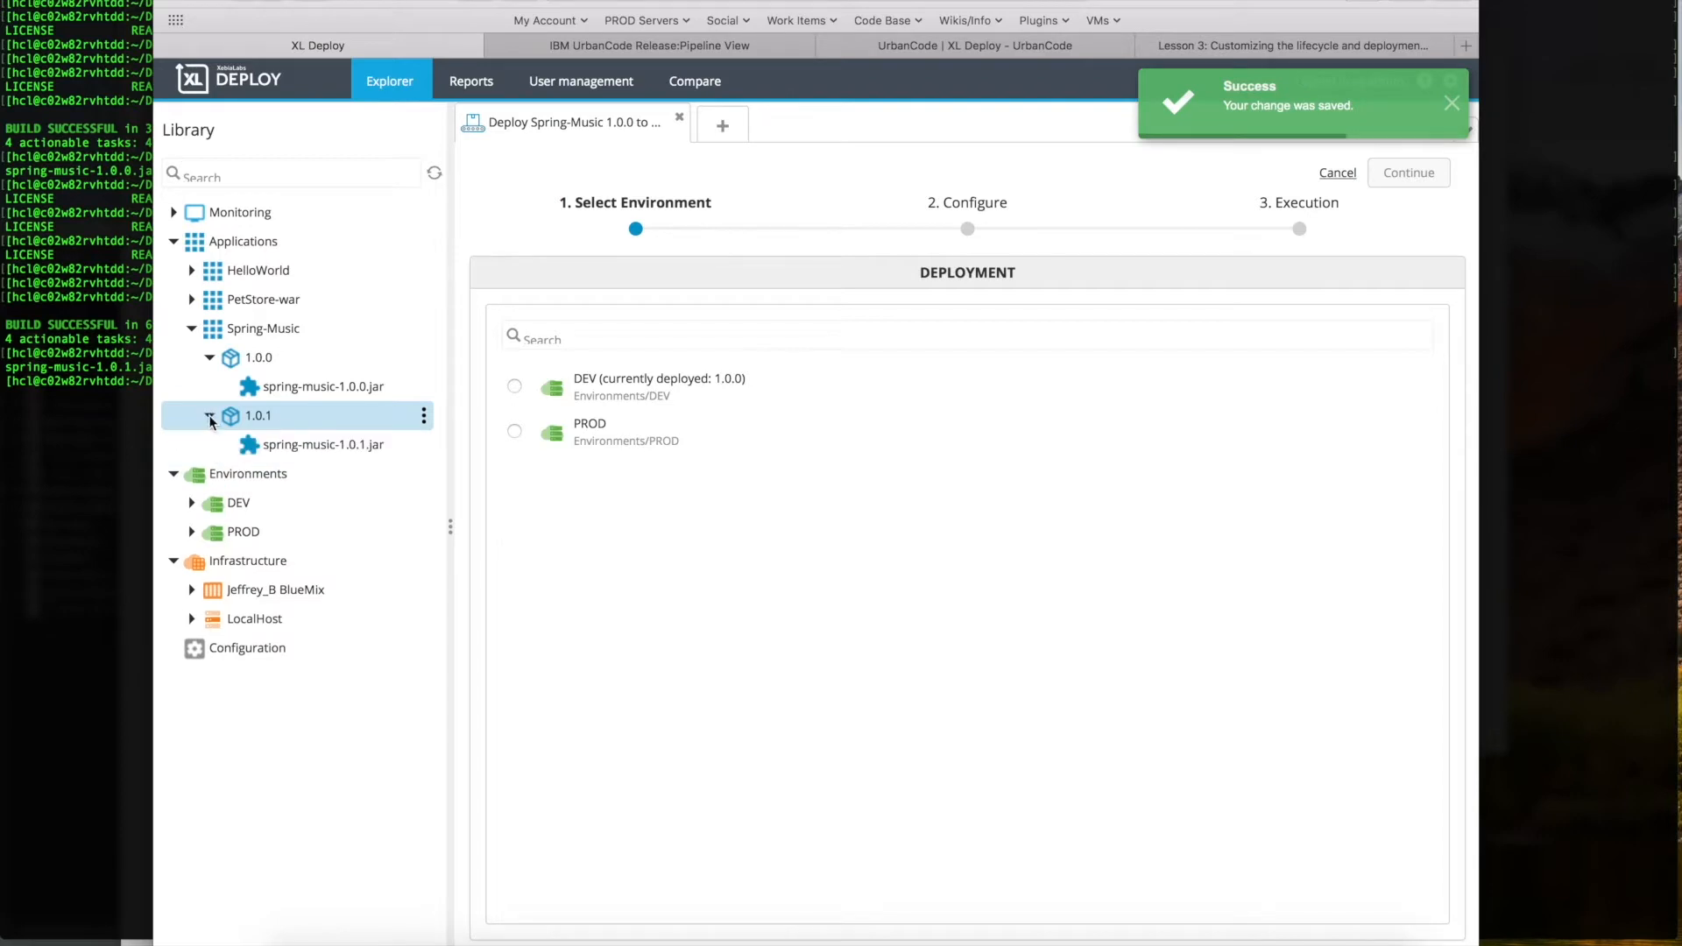
Switch to IBM UrbanCode Release and open the XL Deploy integration for editing
left_click(644, 50)
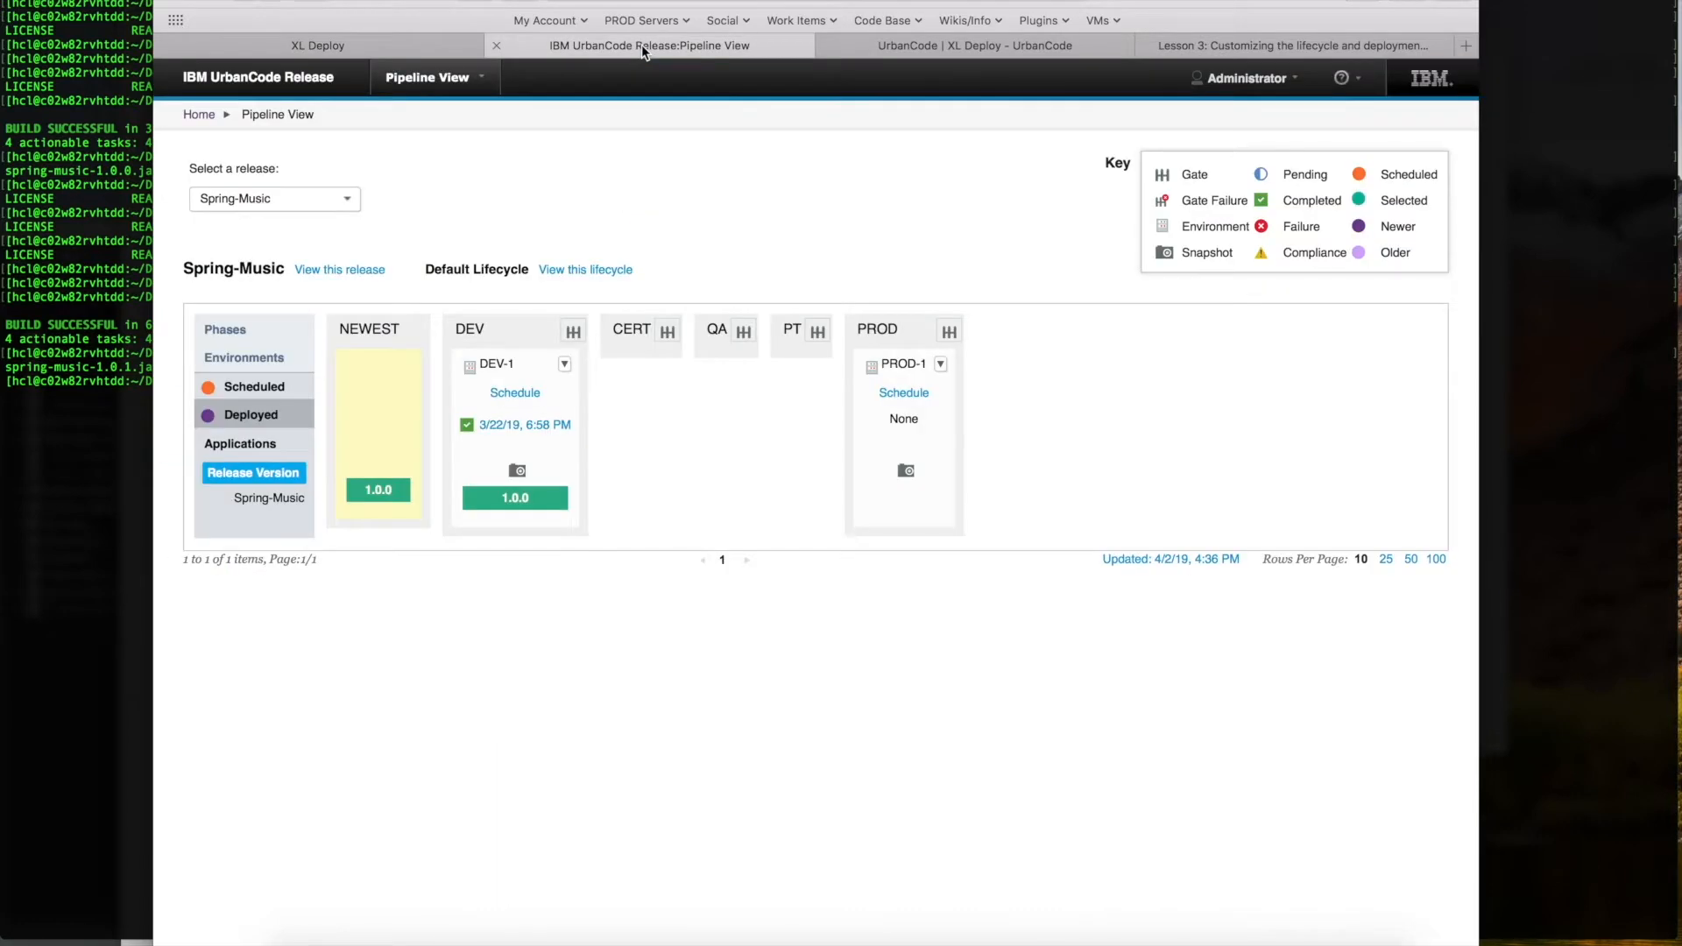
left_click(985, 51)
left_click(732, 45)
left_click(197, 115)
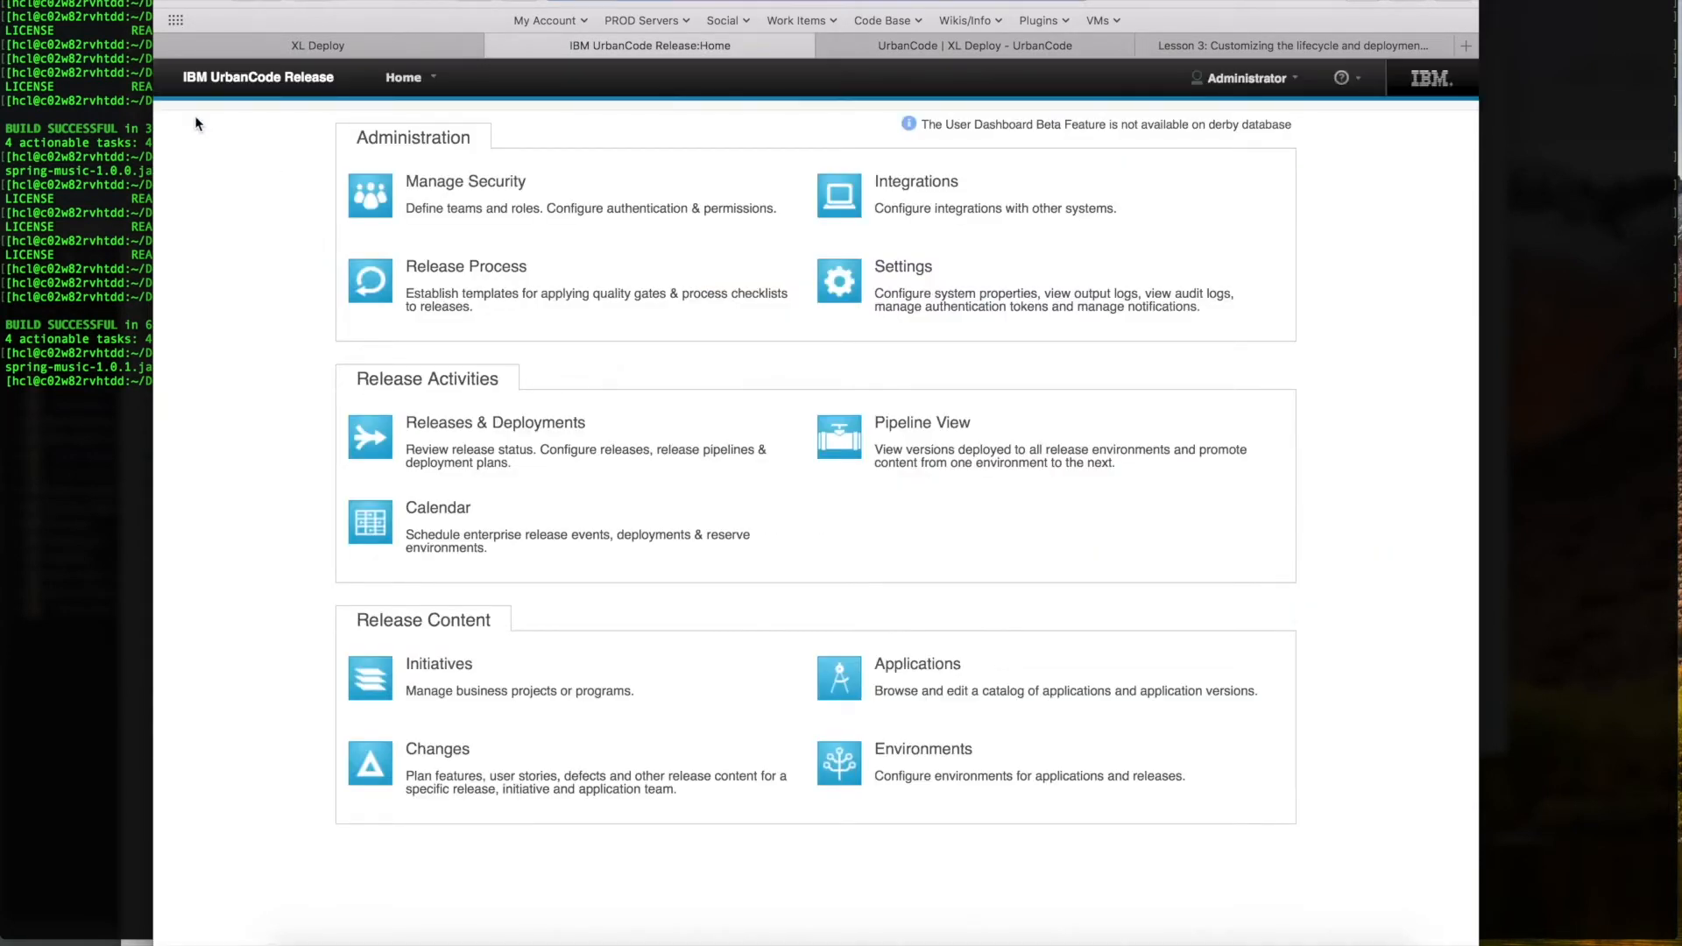
left_click(823, 207)
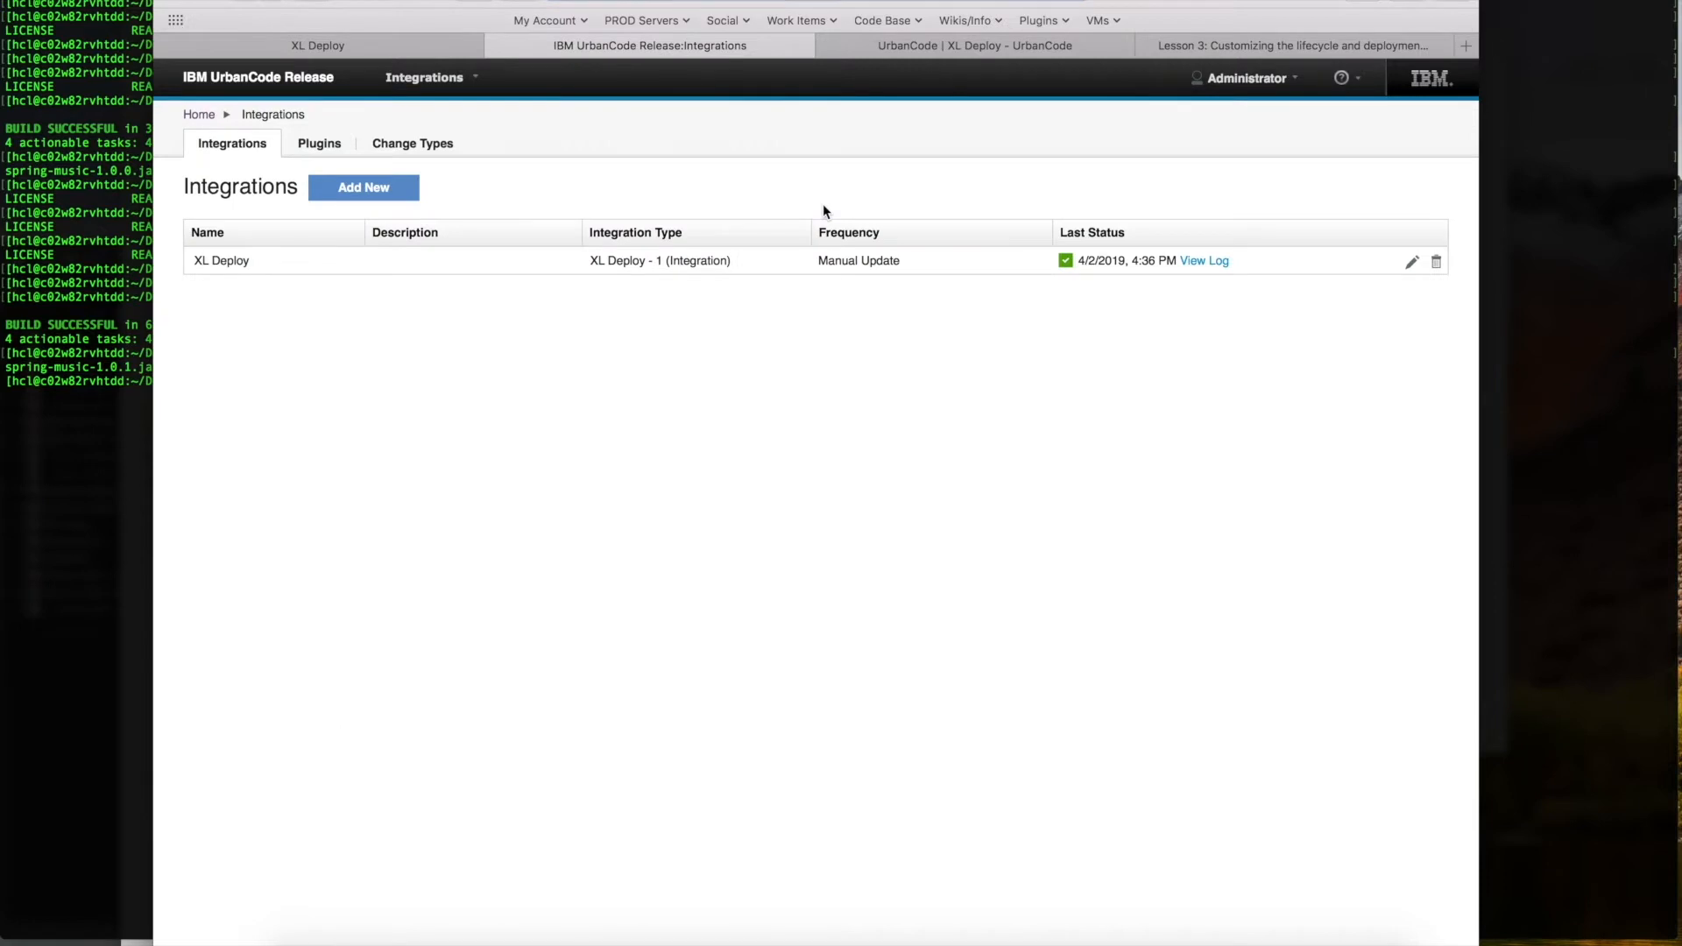
left_click(1411, 262)
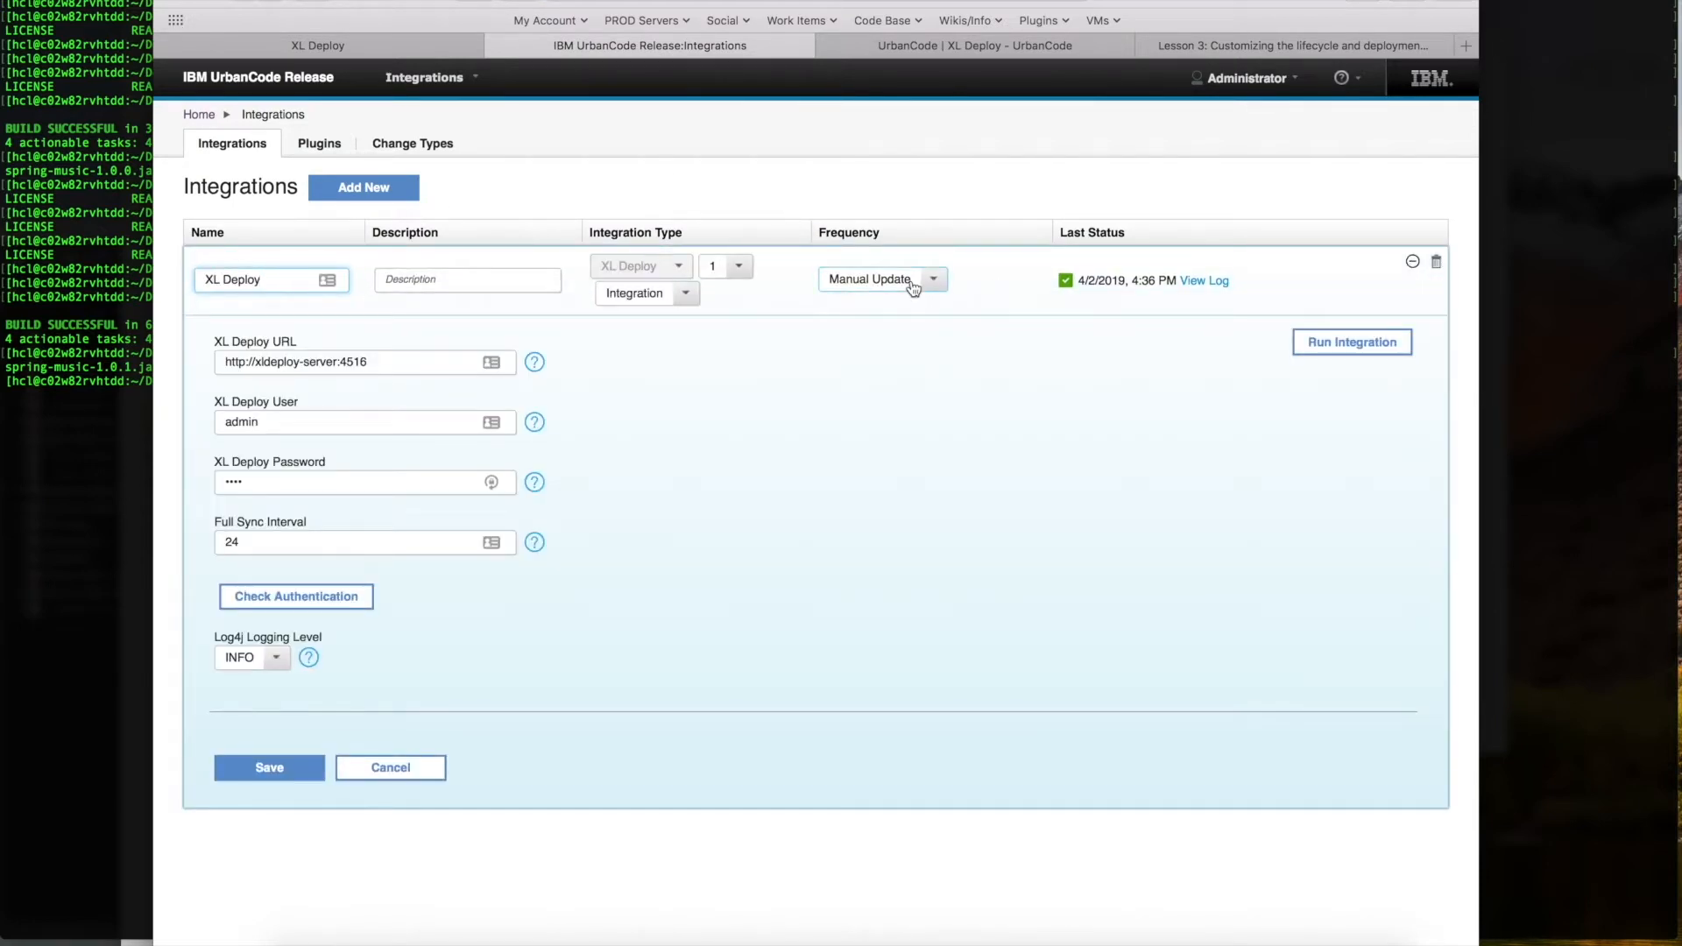
Check the available update frequencies without changing Manual Update, and run the XL Deploy integration
left_click(913, 288)
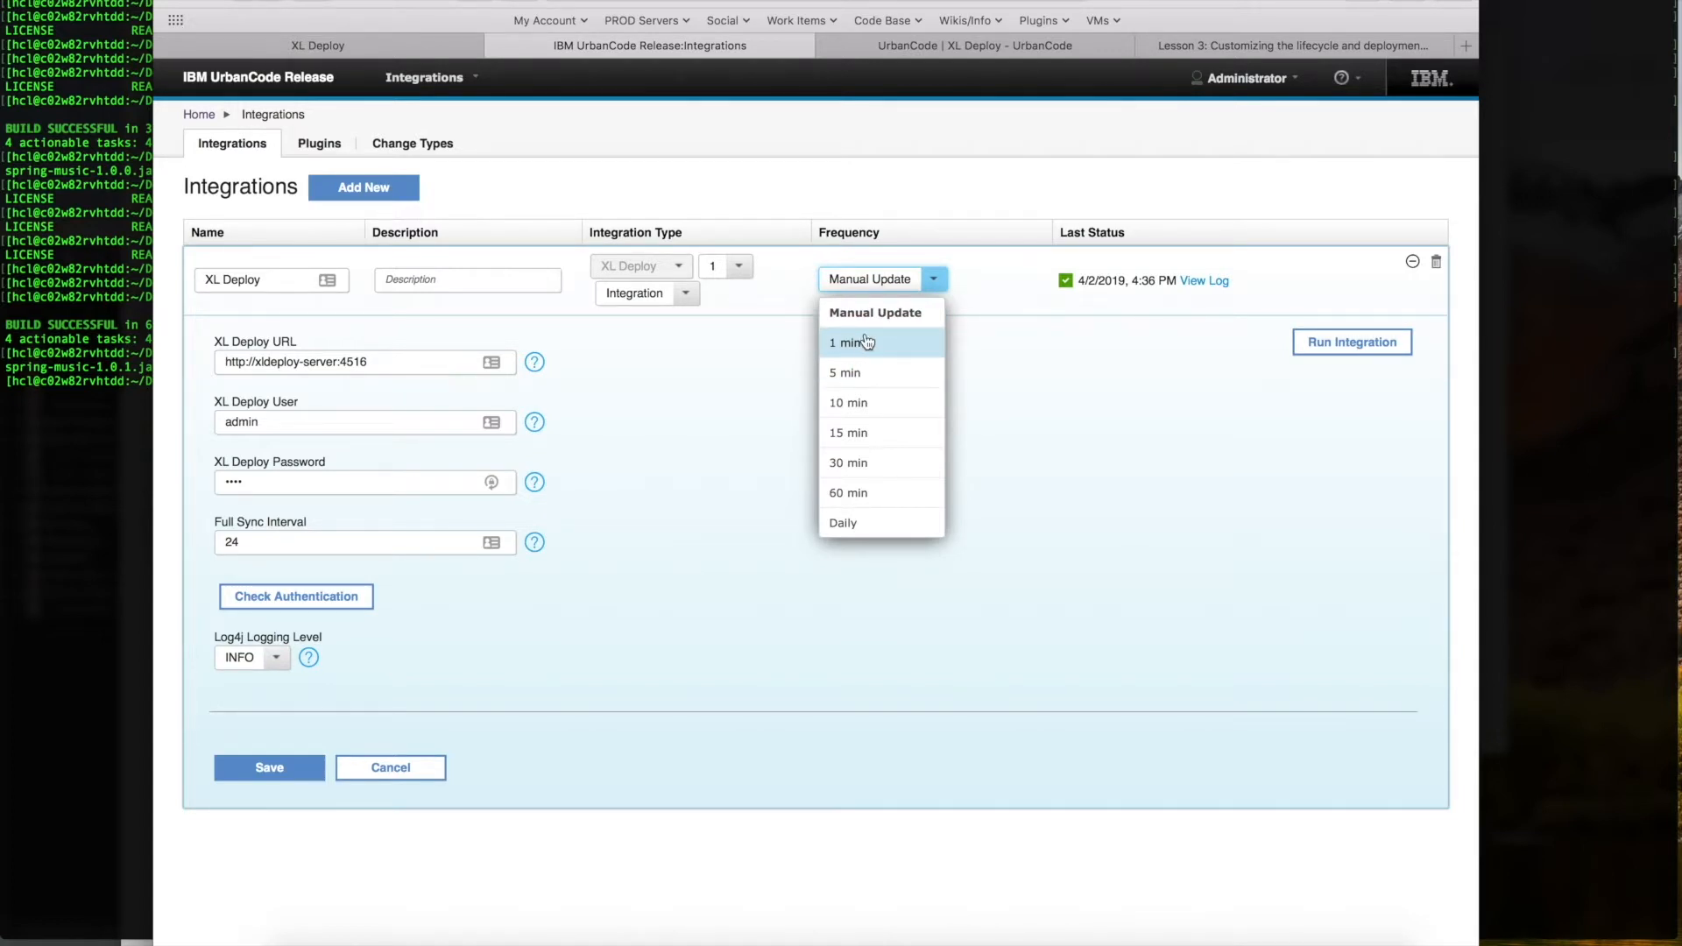
left_click(1030, 329)
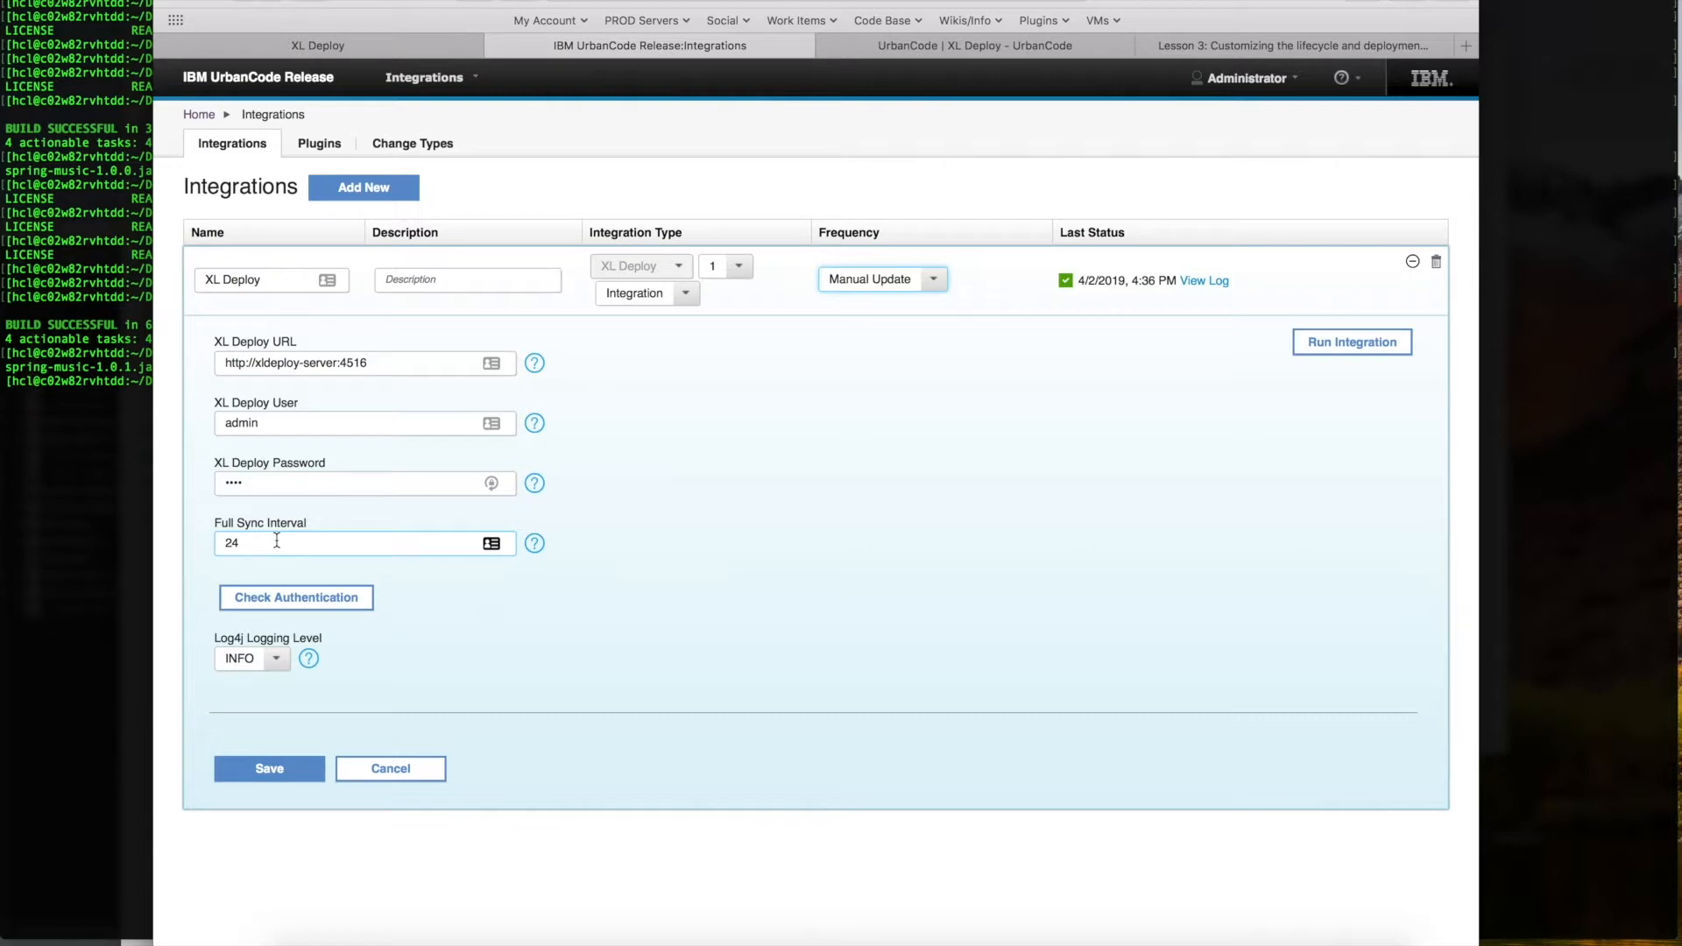
left_click(1364, 349)
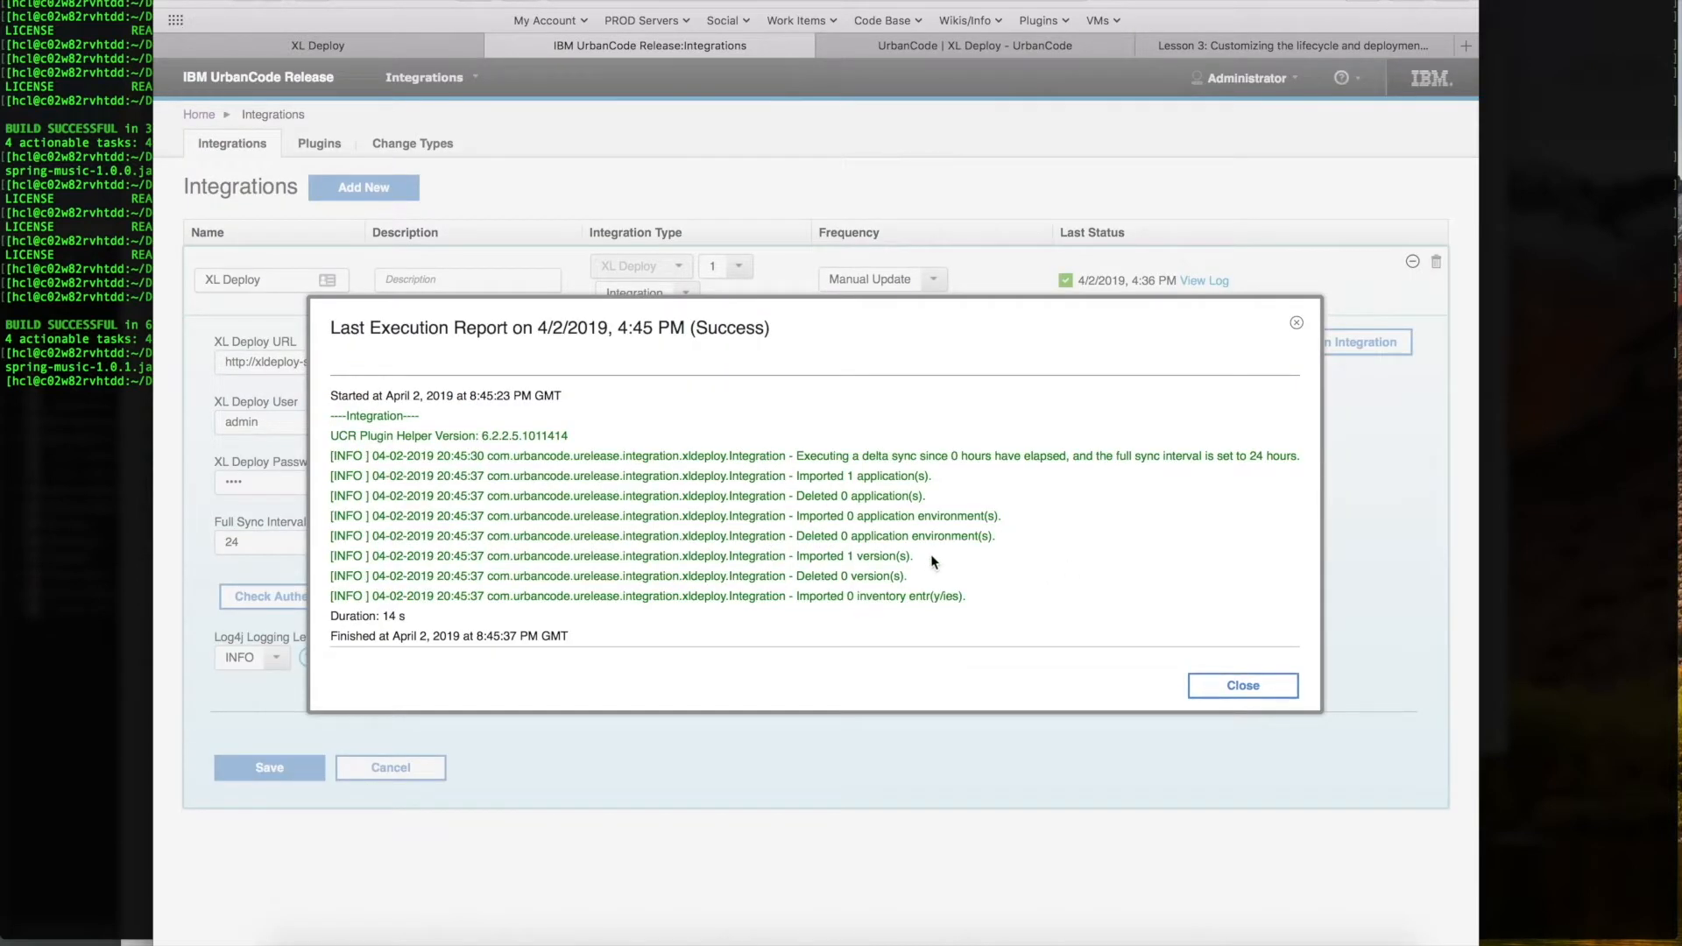
Examine the imported applications and versions in the integration's execution report, and close the report
left_click_drag(917, 557, 744, 556)
left_click(907, 549)
left_click_drag(943, 474, 576, 473)
left_click(577, 473)
left_click_drag(934, 476, 797, 477)
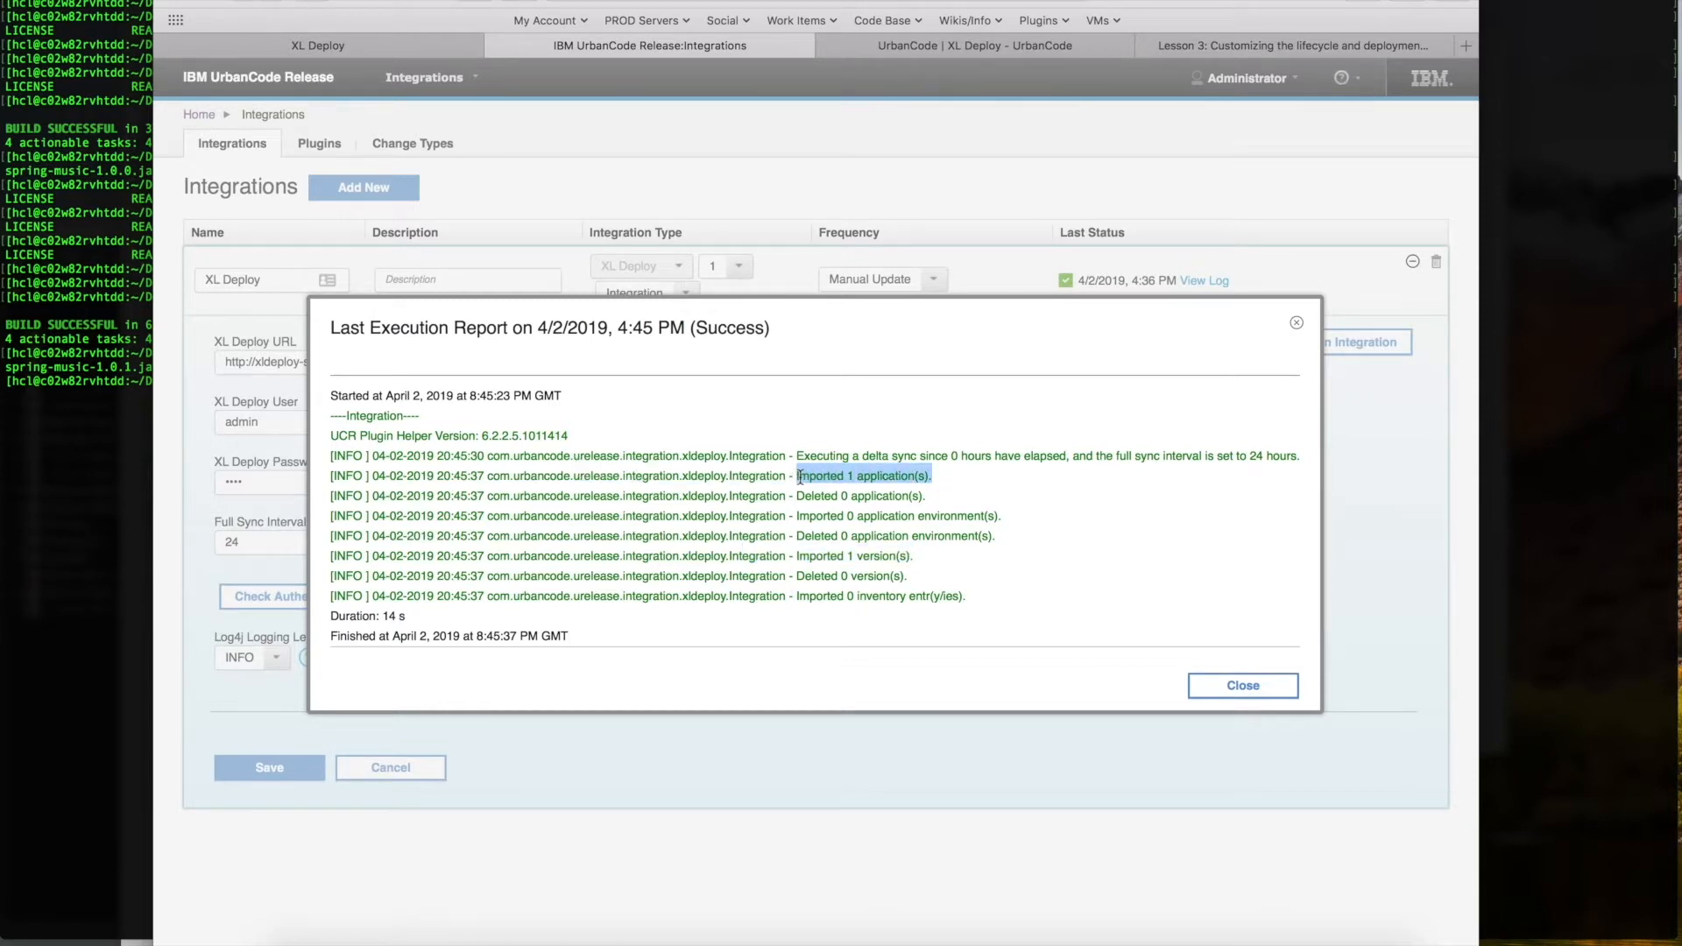
left_click(858, 478)
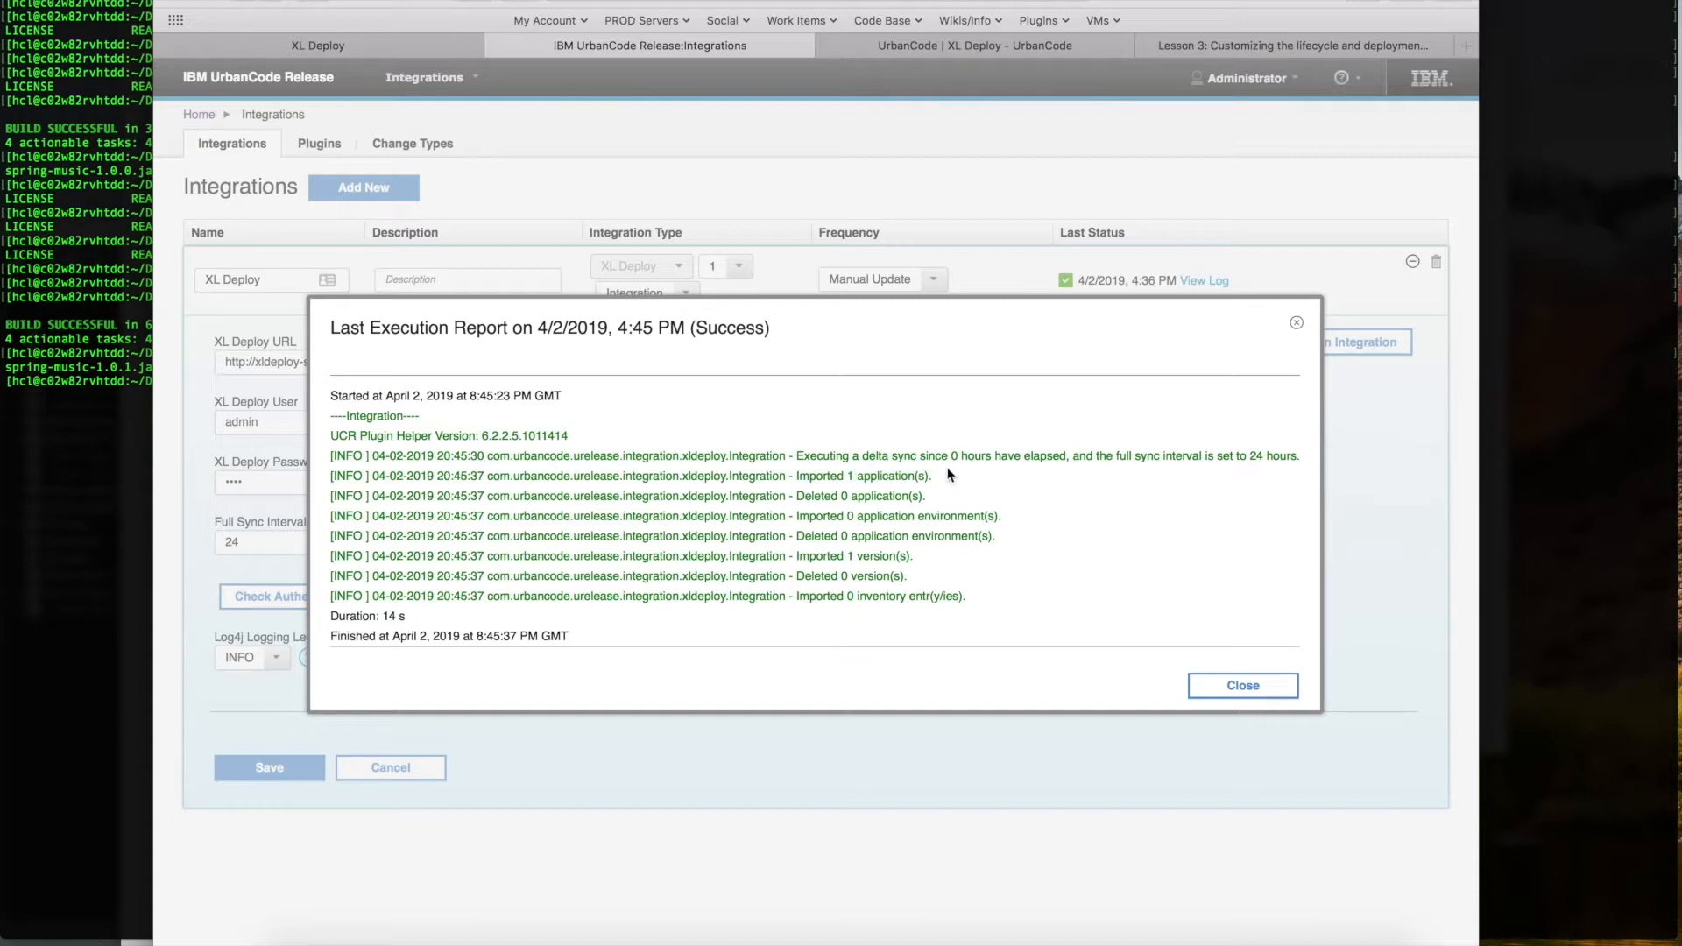
left_click_drag(920, 554, 771, 555)
left_click(767, 555)
left_click(1245, 686)
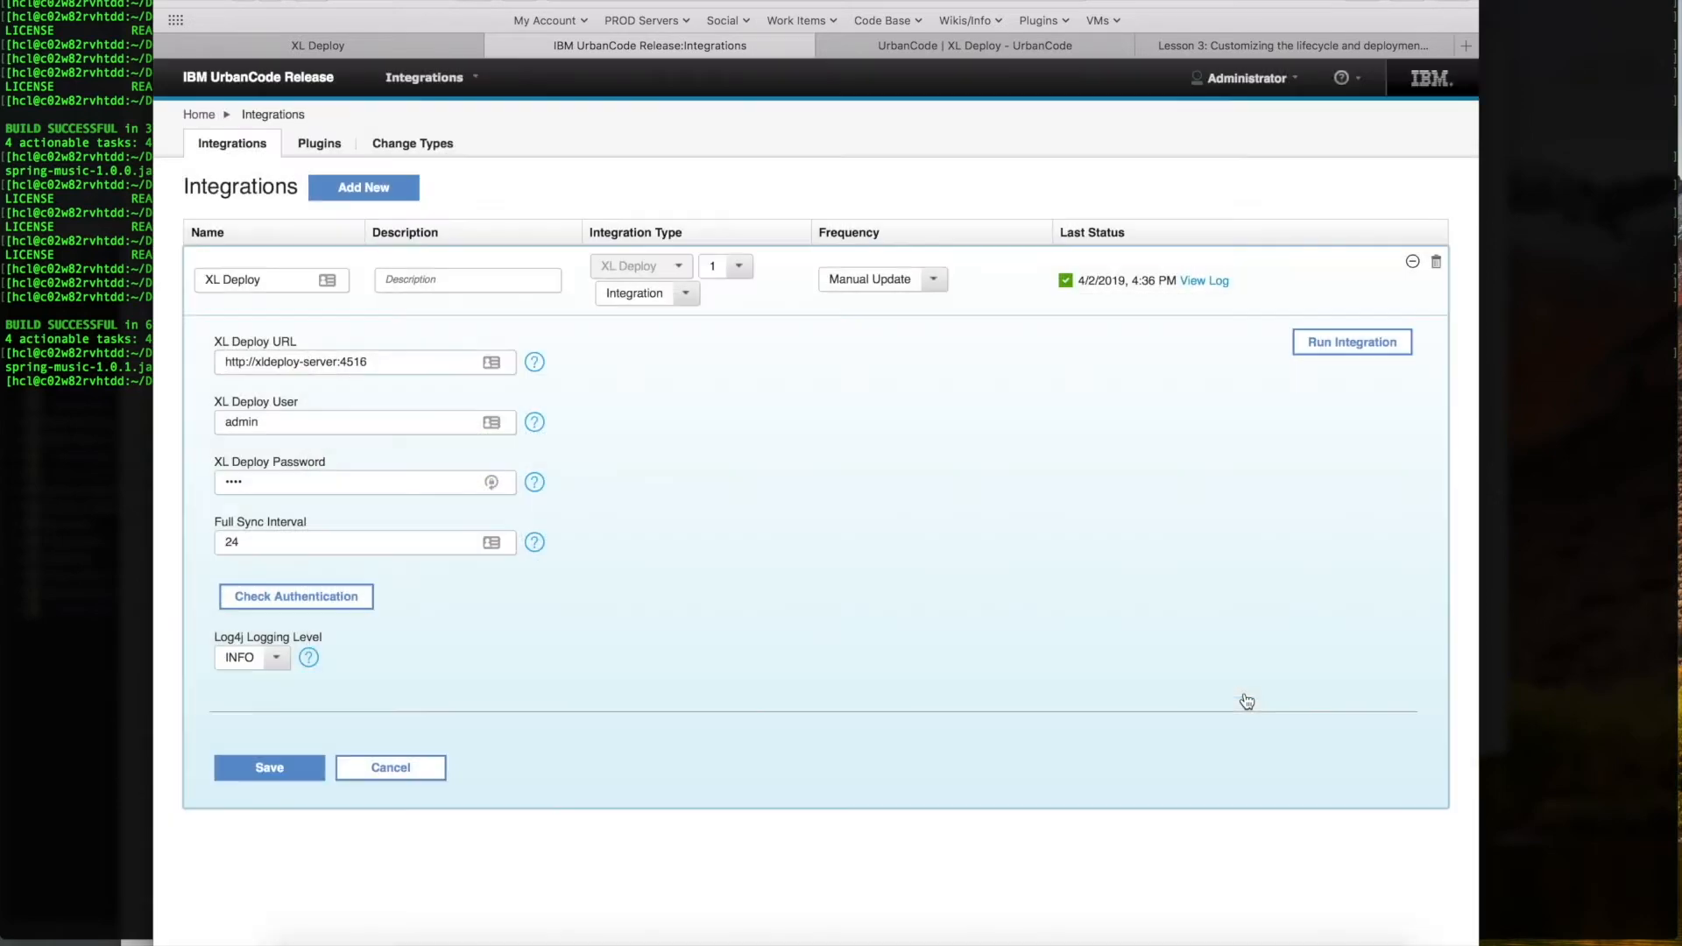
Open the Spring-Music application's details and check its list of versions for 1.0.1
left_click(193, 118)
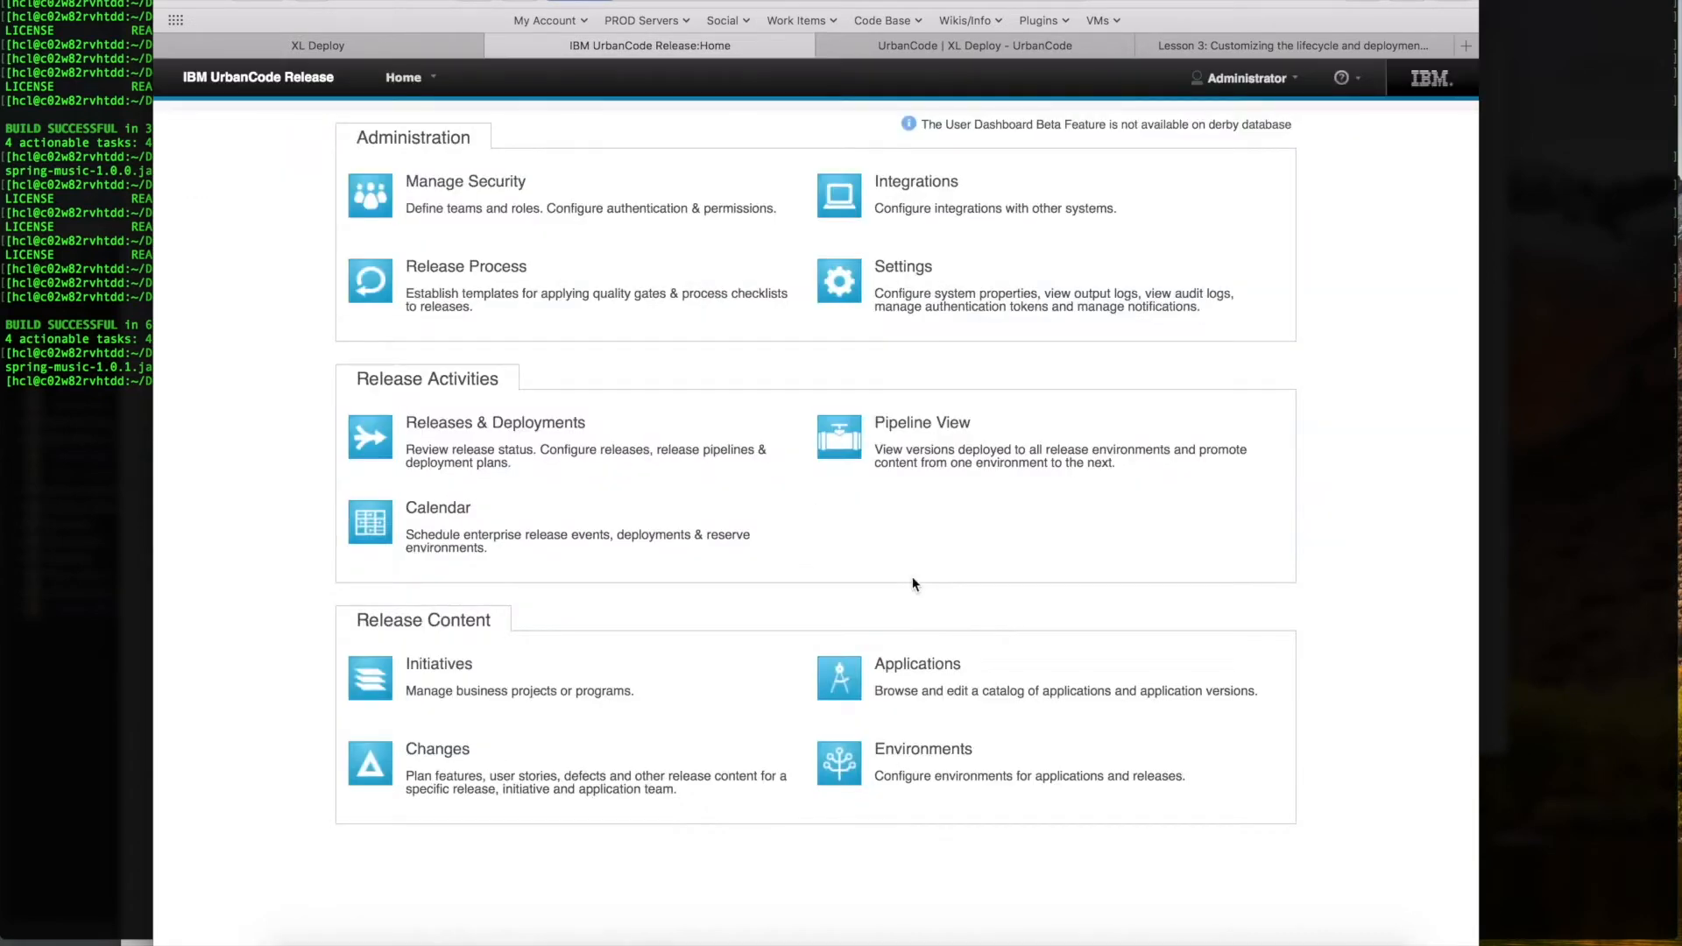
left_click(855, 676)
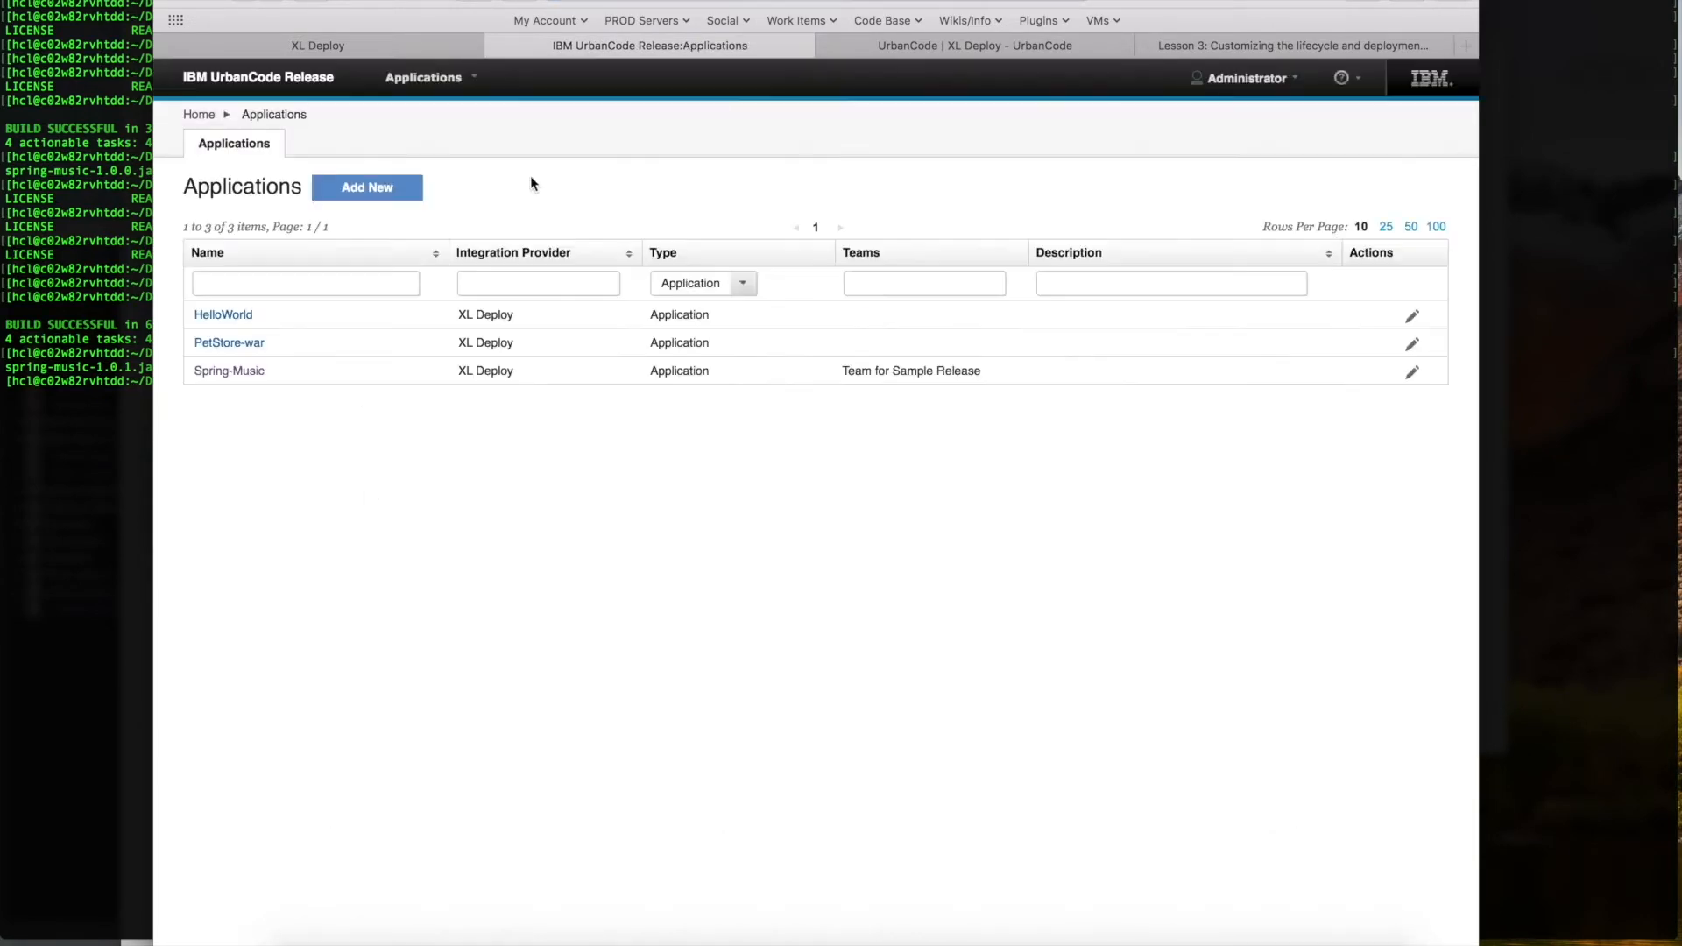
left_click(246, 374)
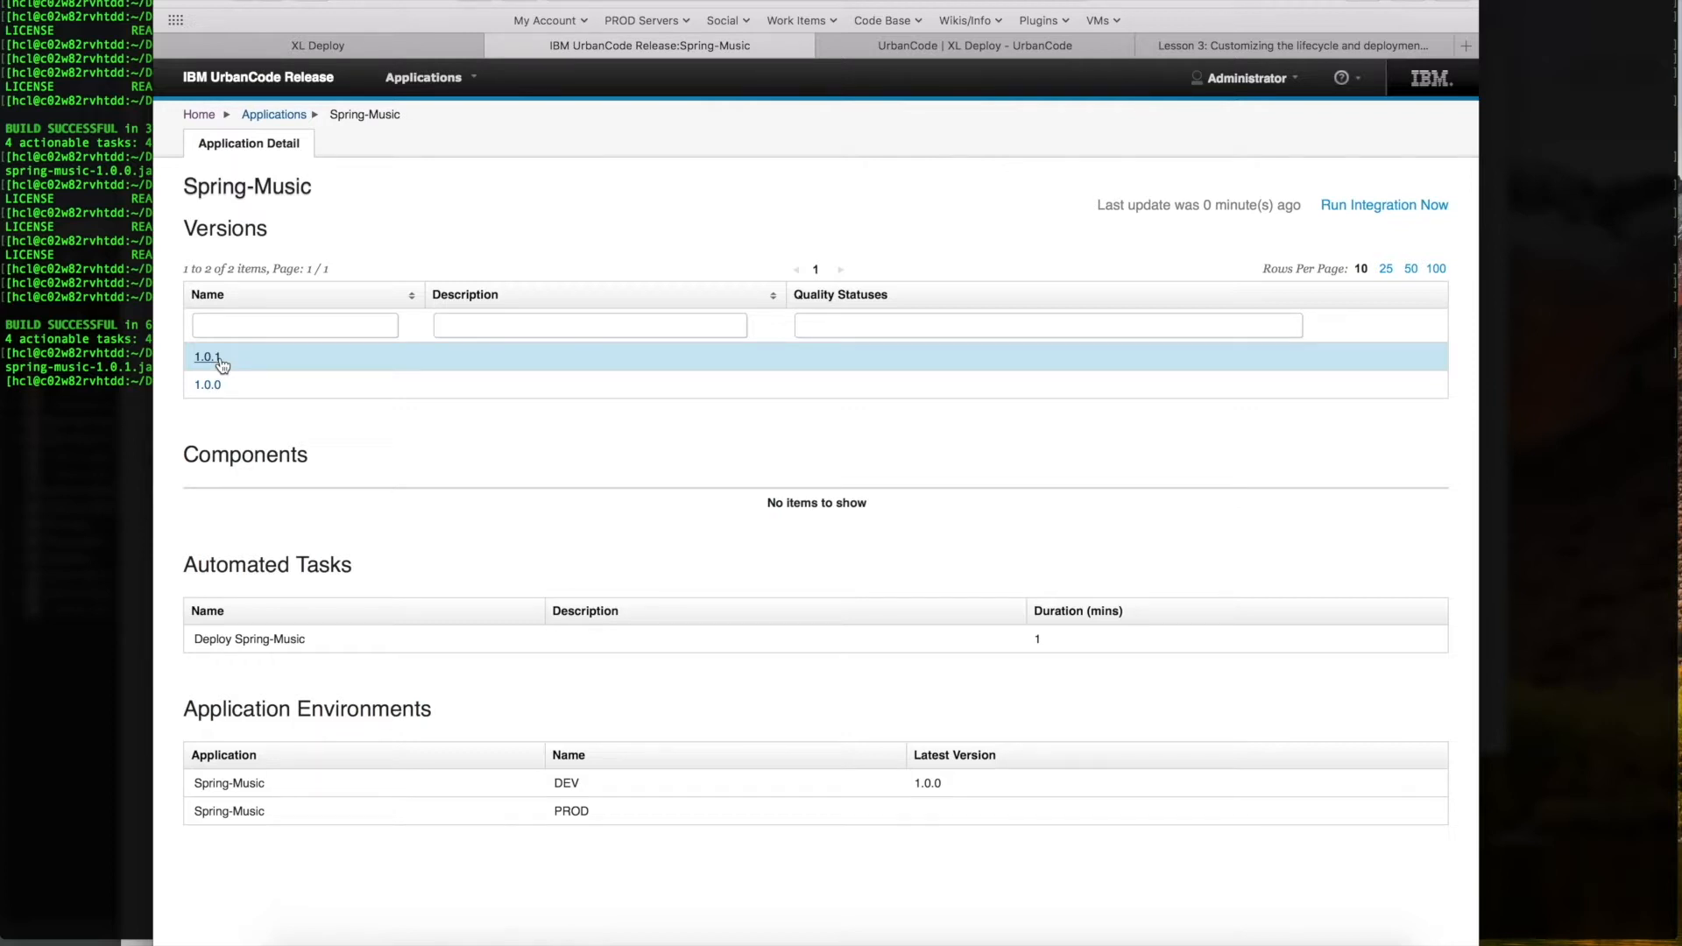
Schedule a deployment of the Spring-Music release in the DEV phase to DEV-1 with the Default Plan for 4/2/2019, 5:46 PM
left_click(203, 115)
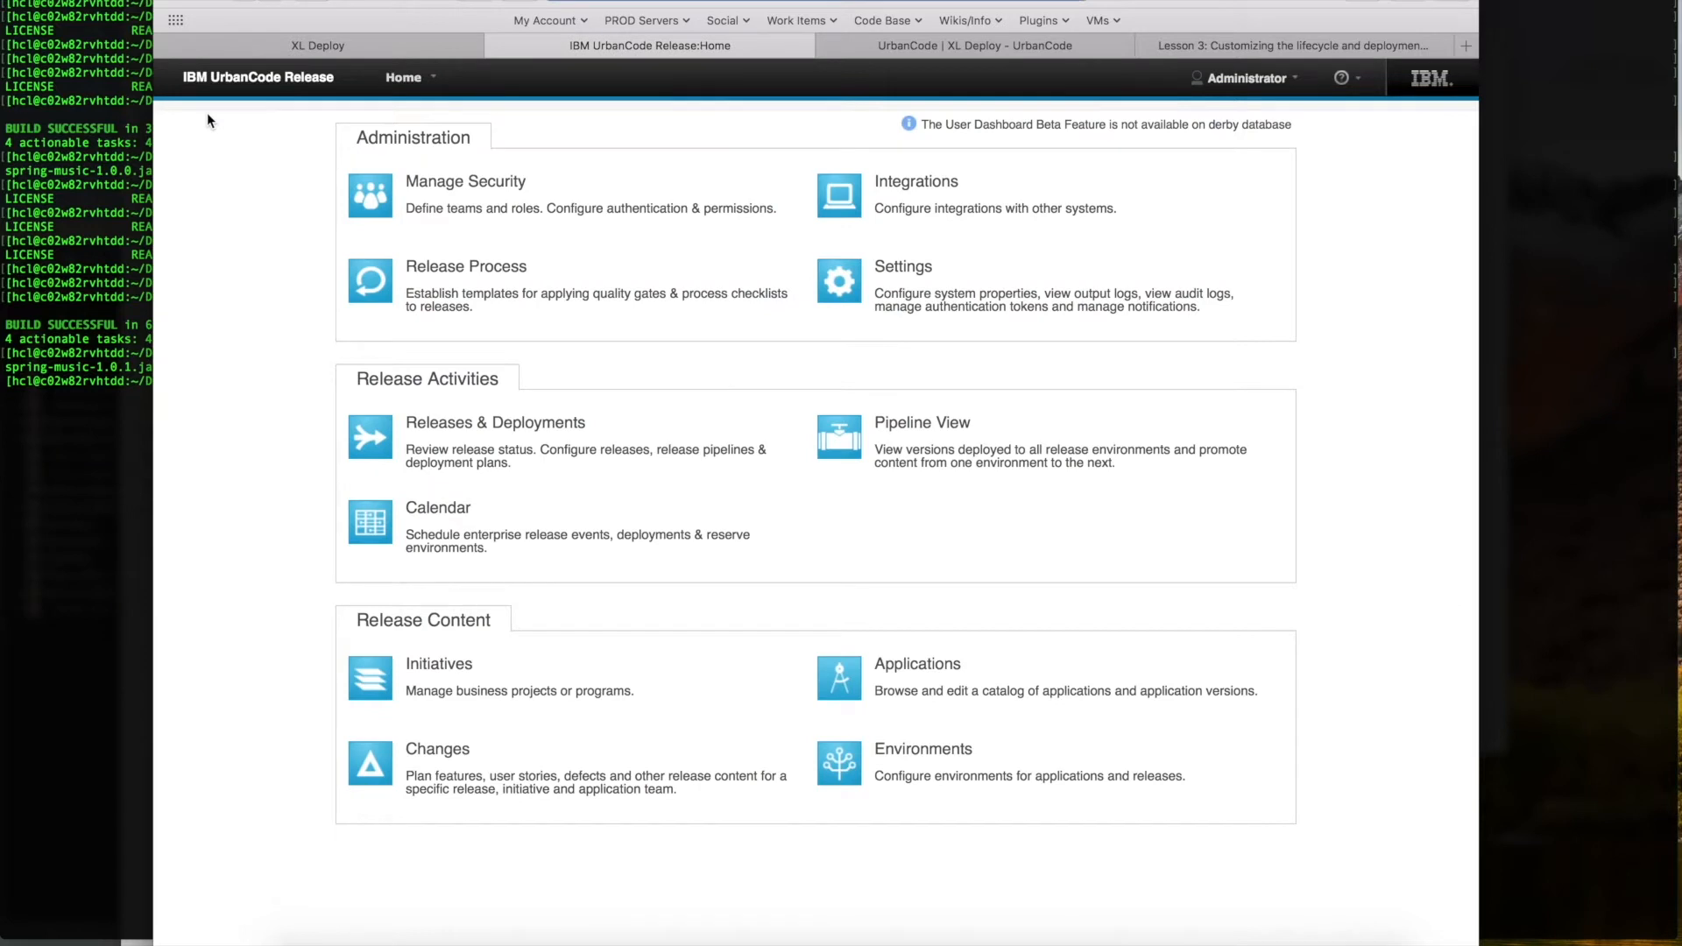
left_click(371, 438)
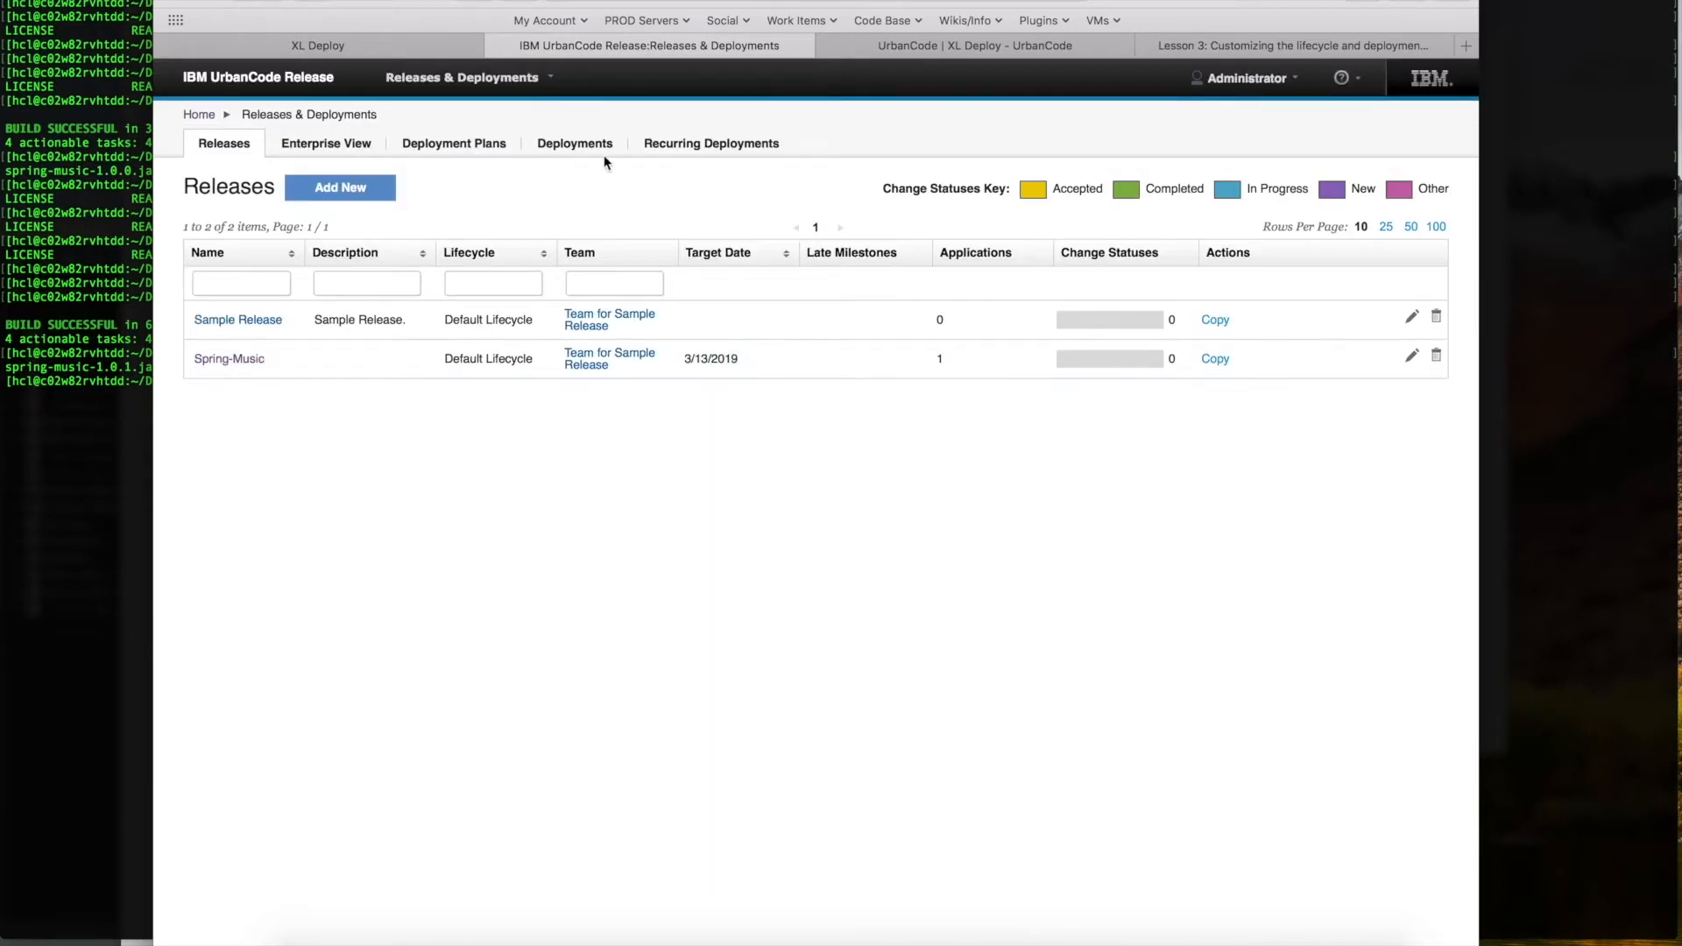
left_click(582, 142)
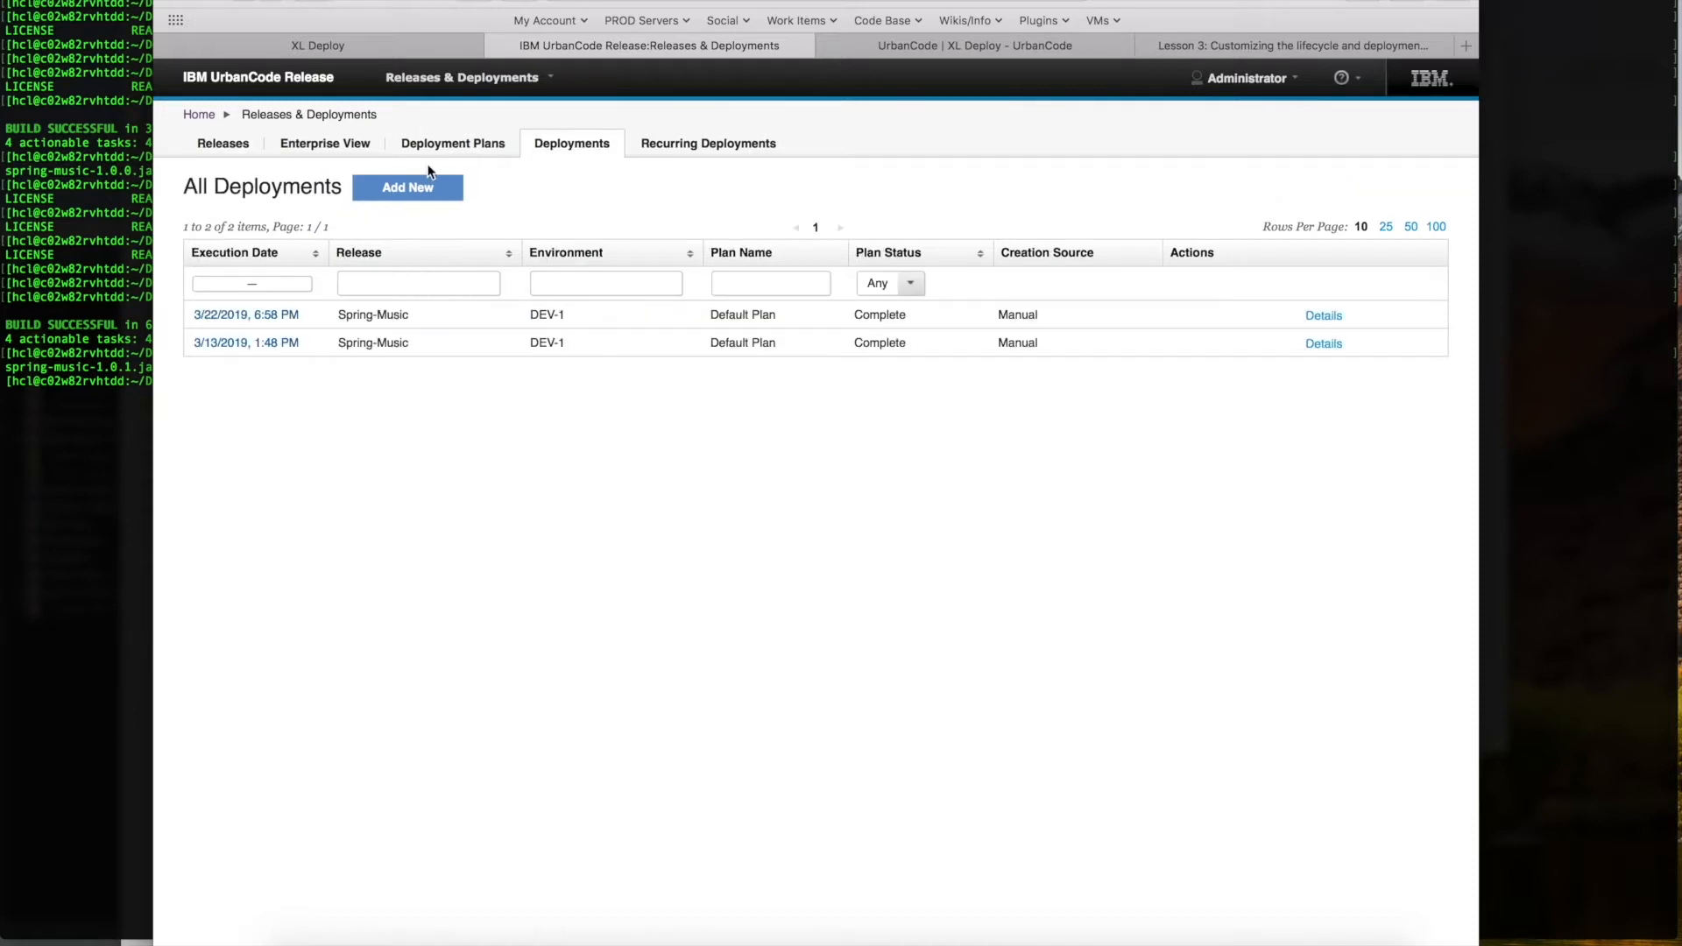
left_click(408, 187)
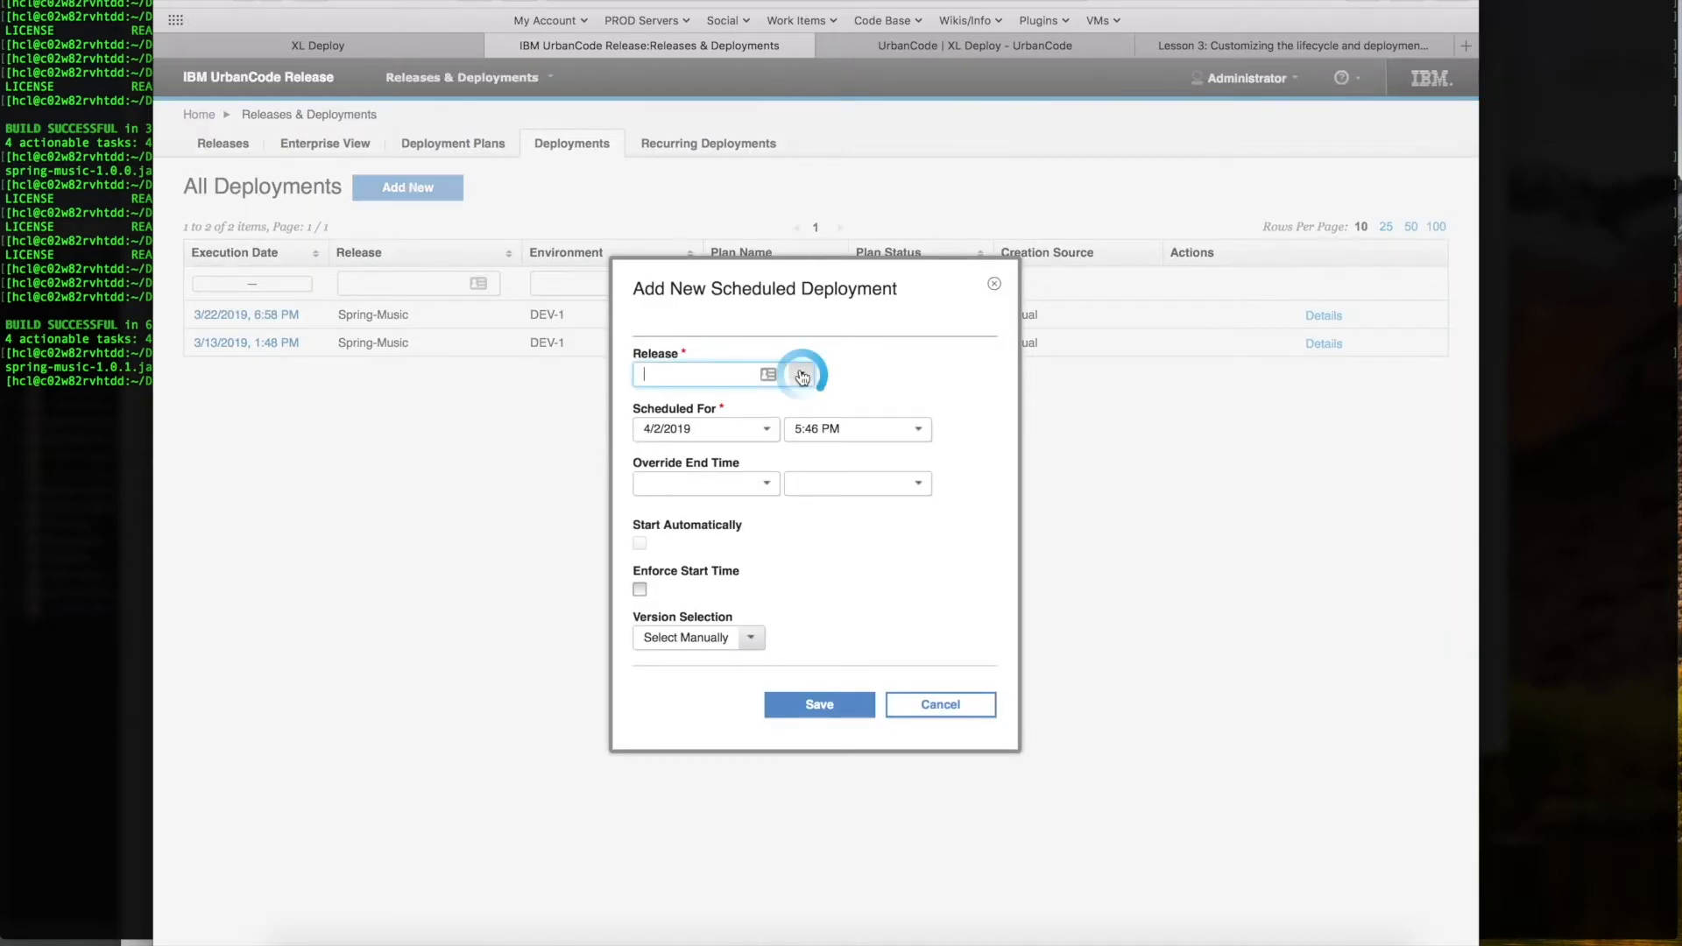
left_click(805, 374)
left_click(690, 407)
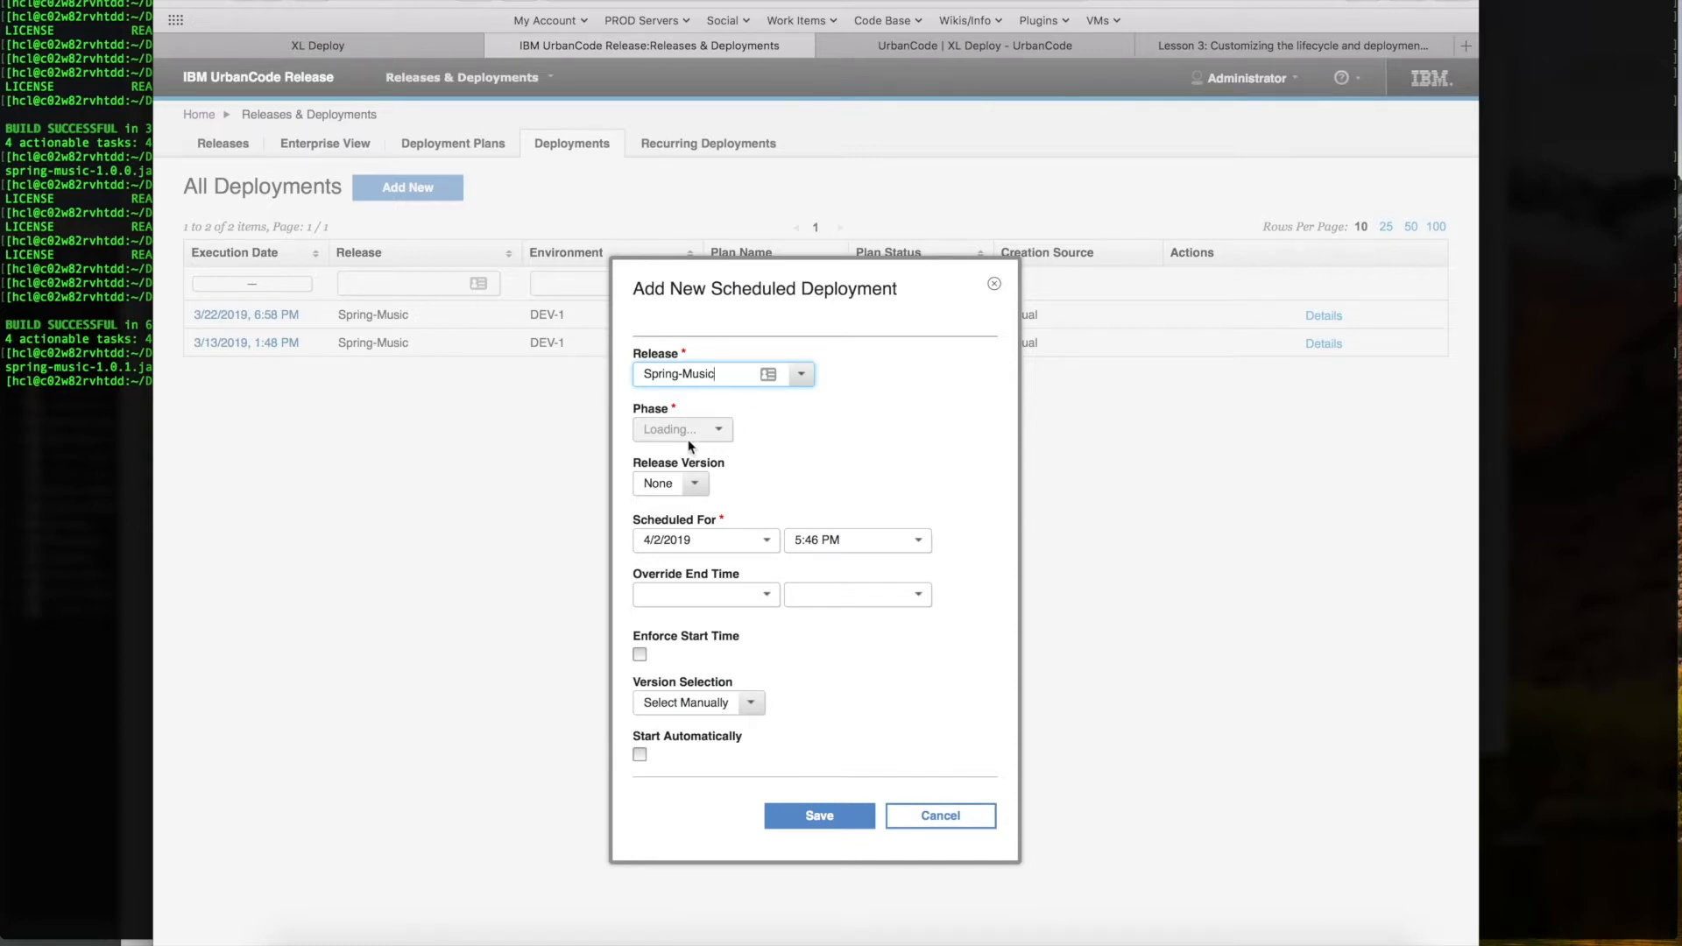
left_click(769, 431)
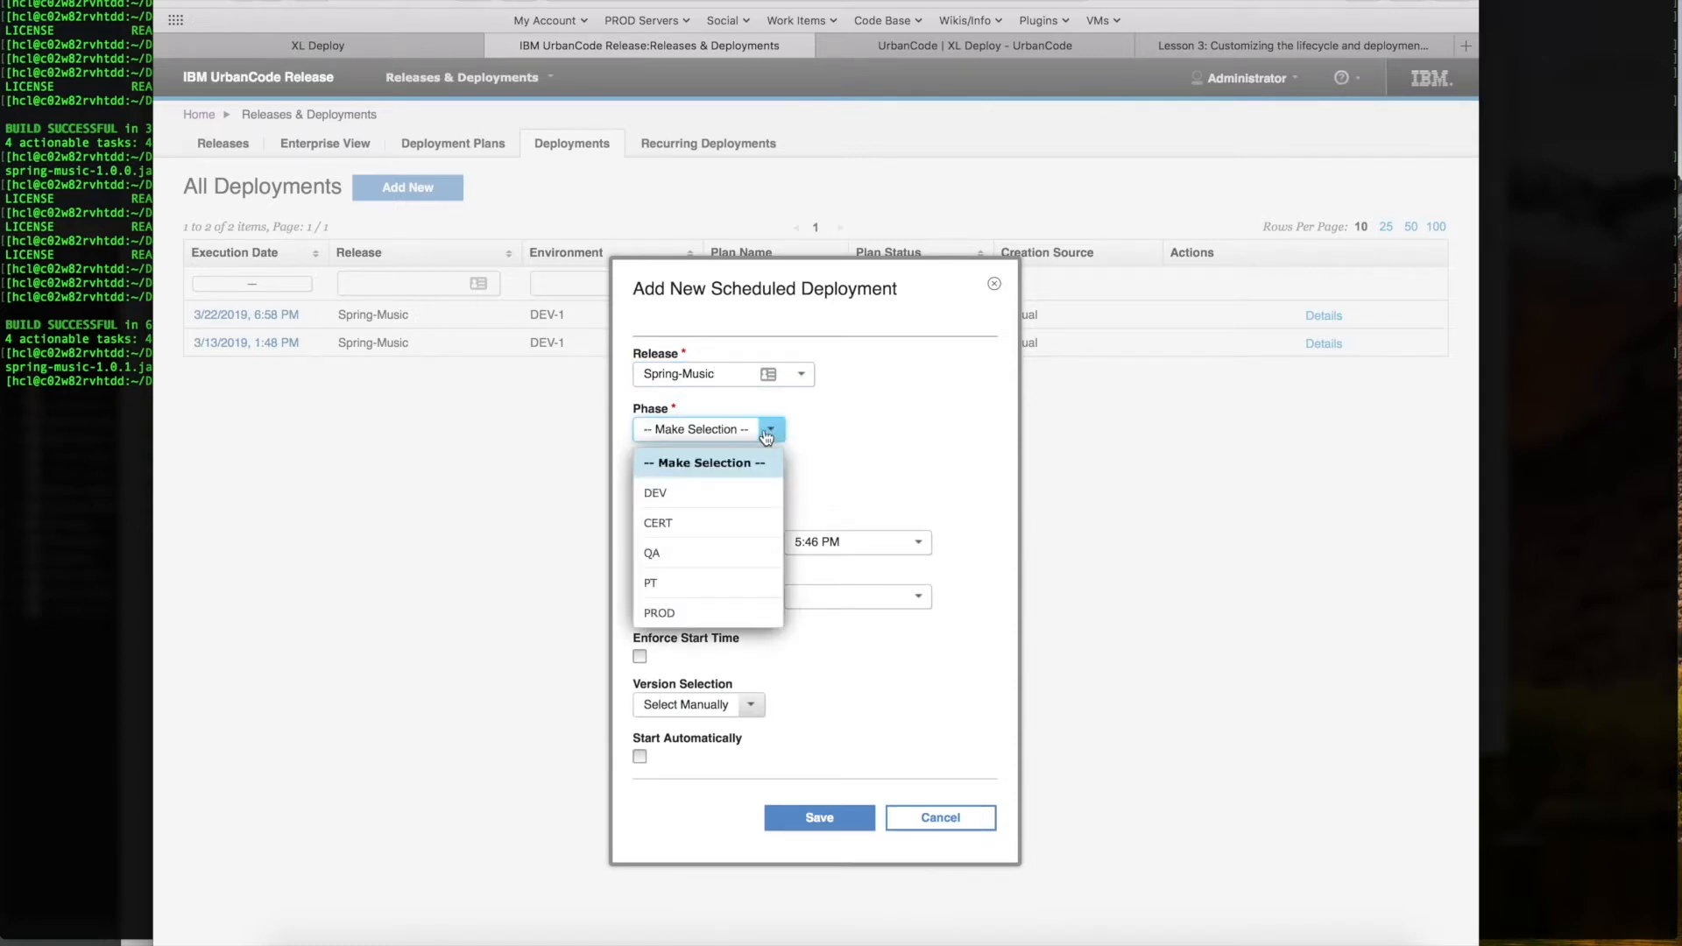
left_click(689, 497)
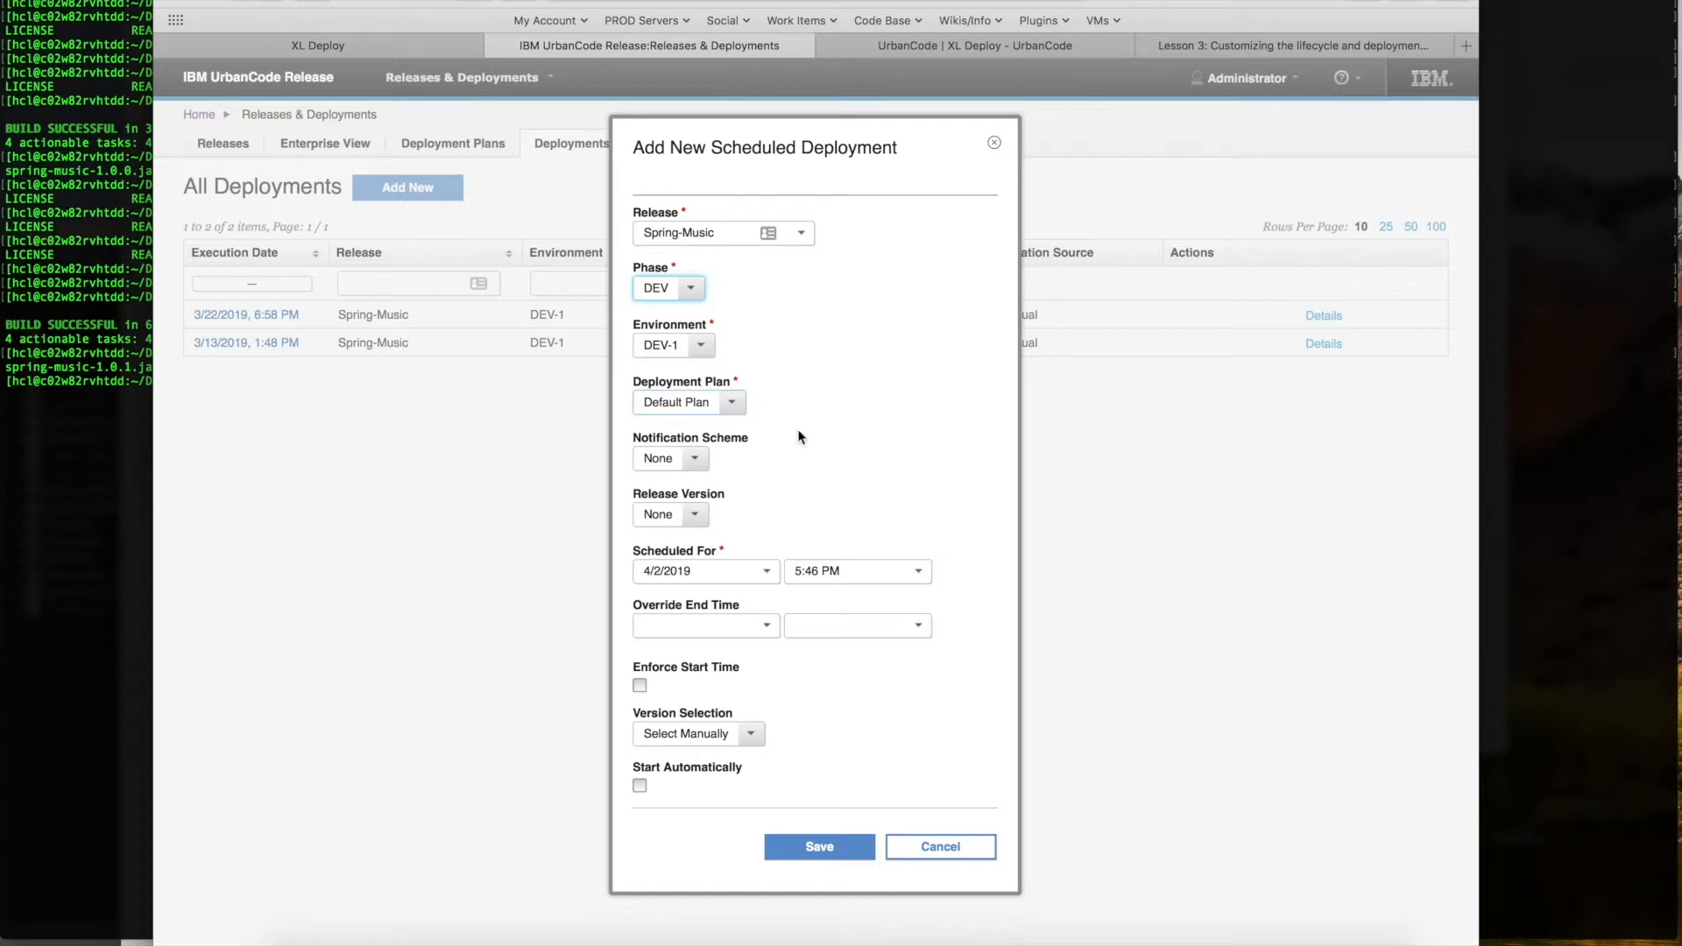
left_click(822, 850)
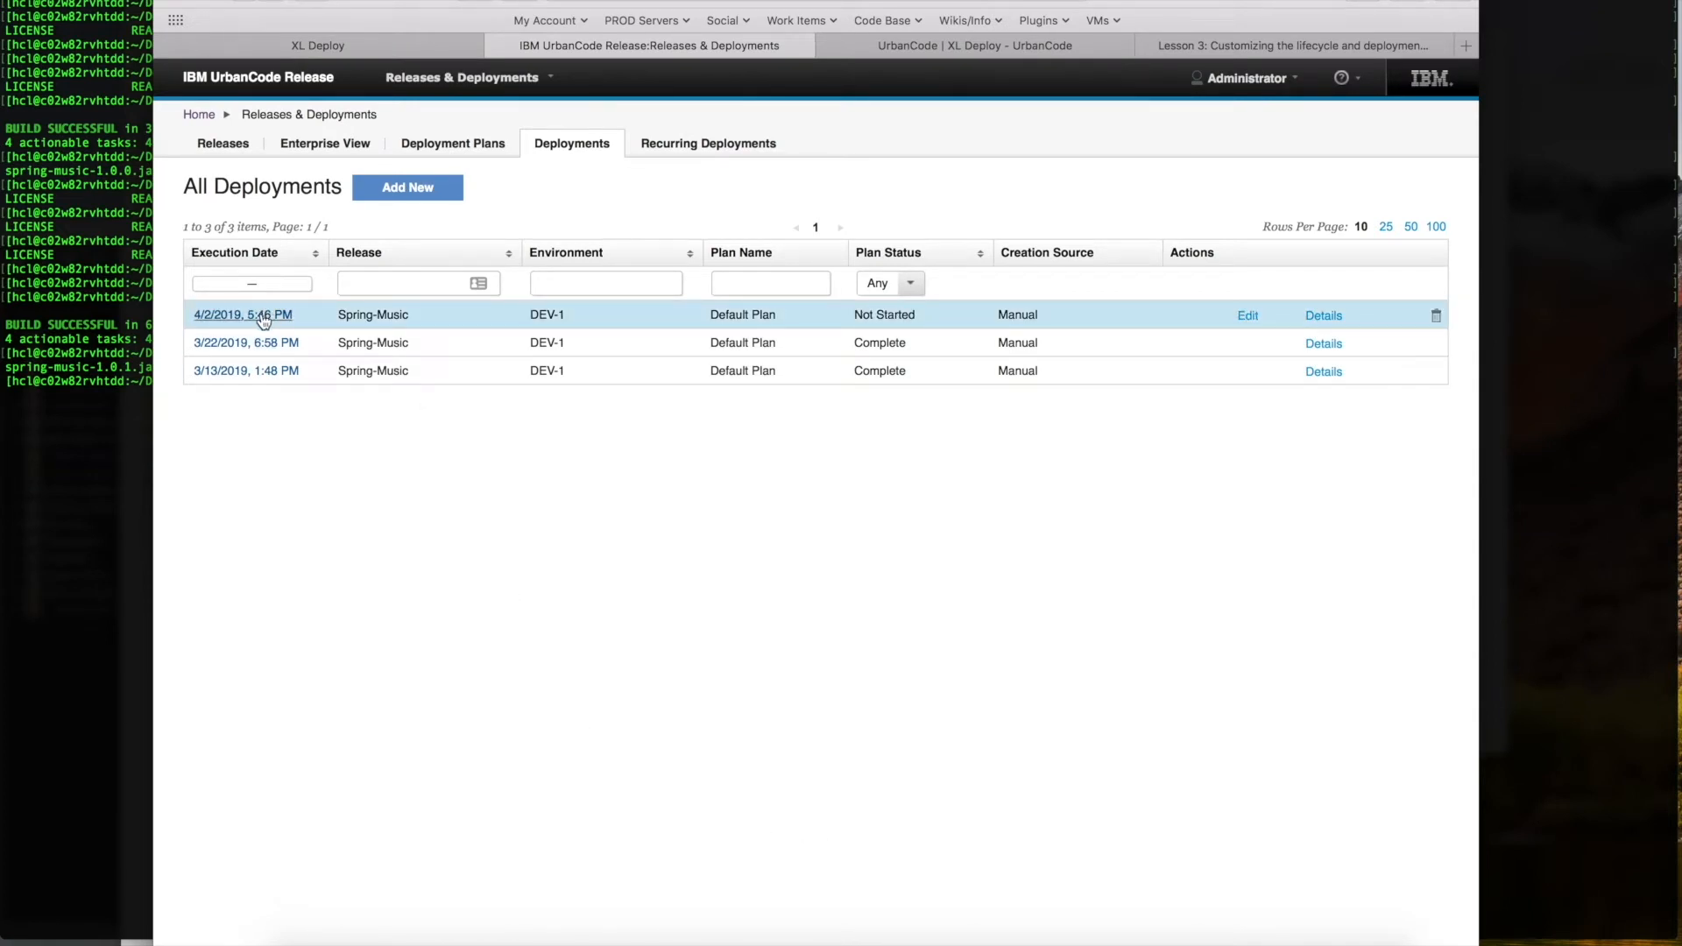
Set the Spring-Music version to 1.0.1 in the 4/2/2019, 5:46 PM deployment's contents, and start the deployment
left_click(263, 315)
left_click(524, 144)
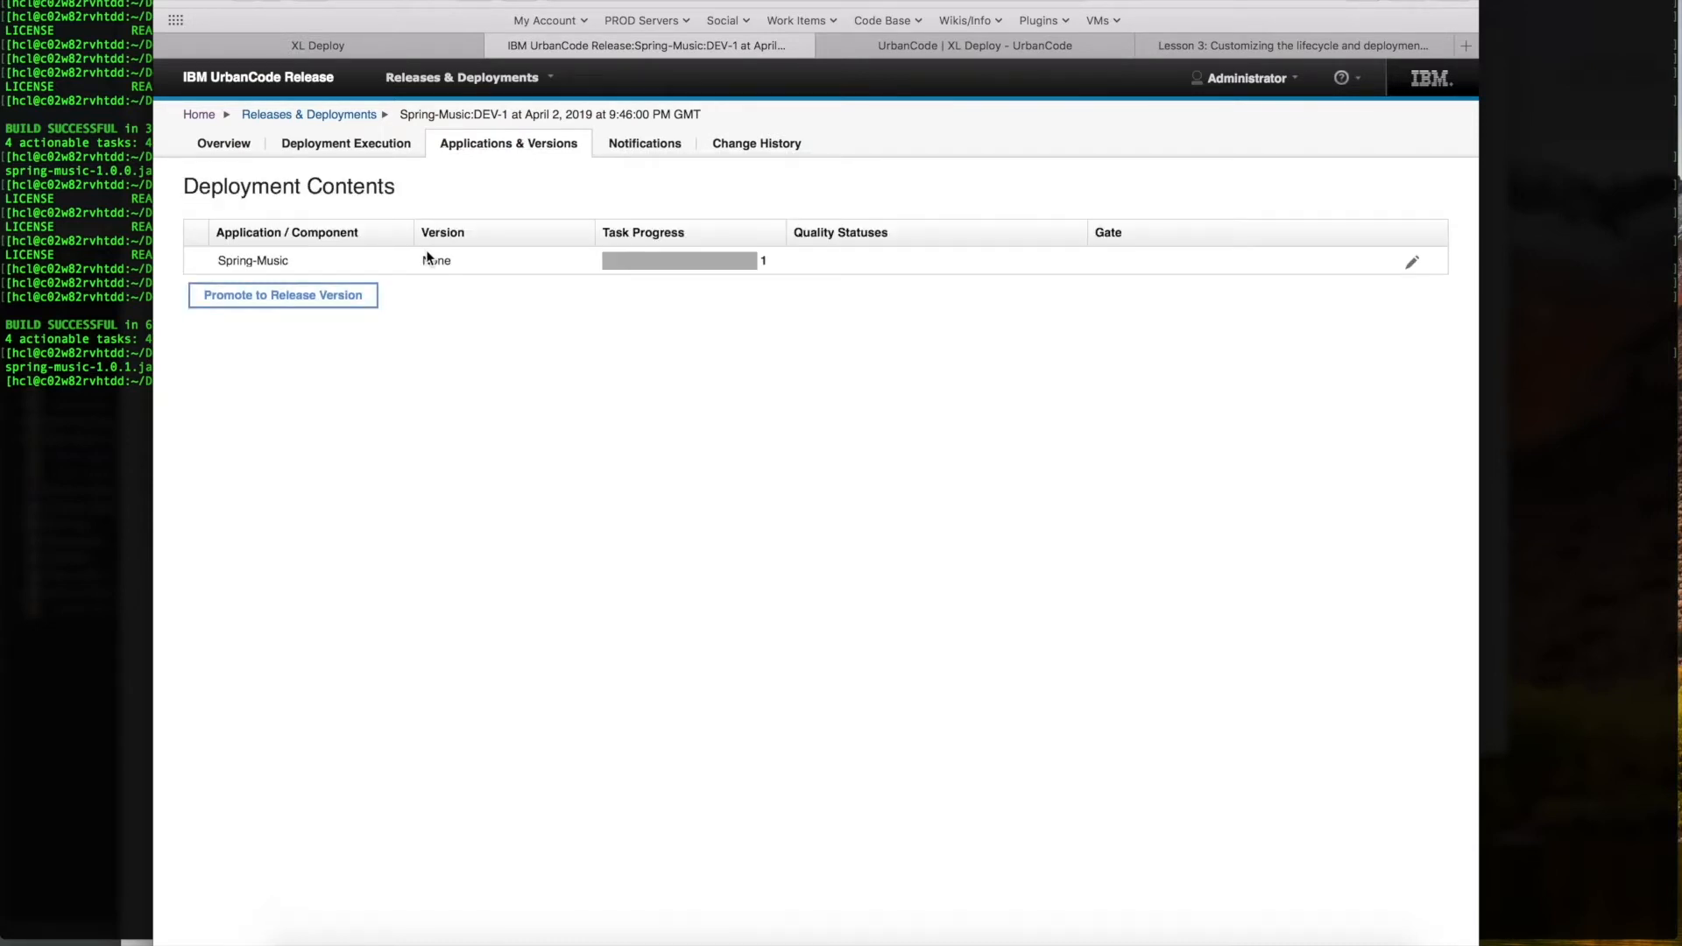
left_click(345, 265)
left_click(566, 273)
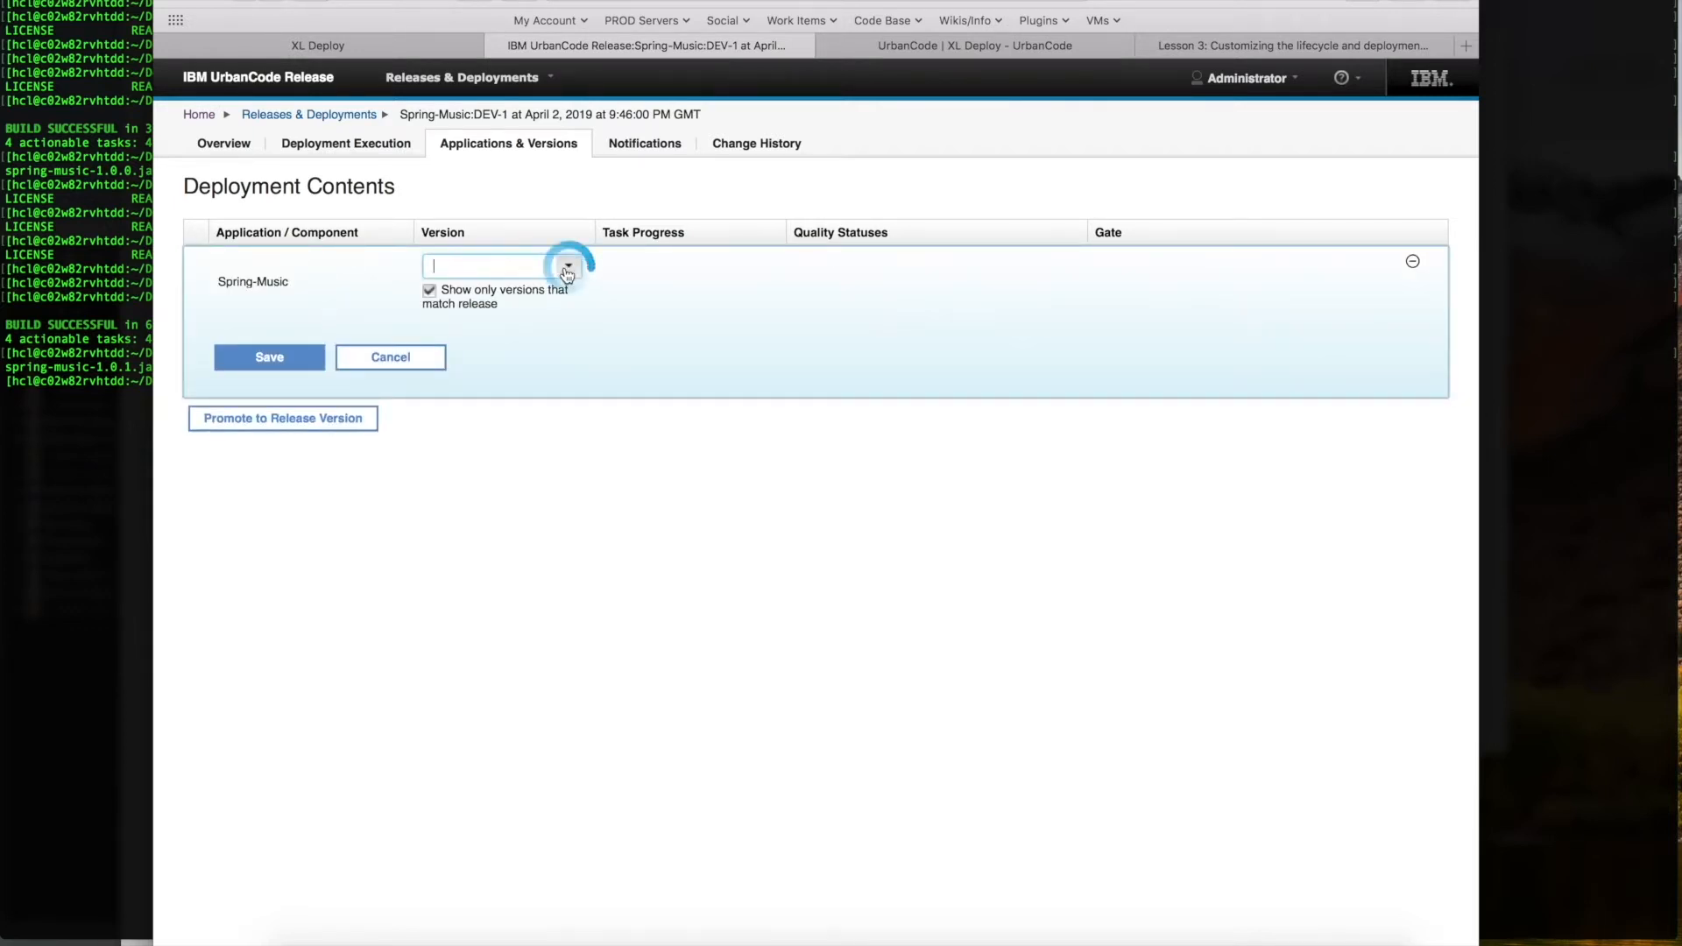
left_click(480, 309)
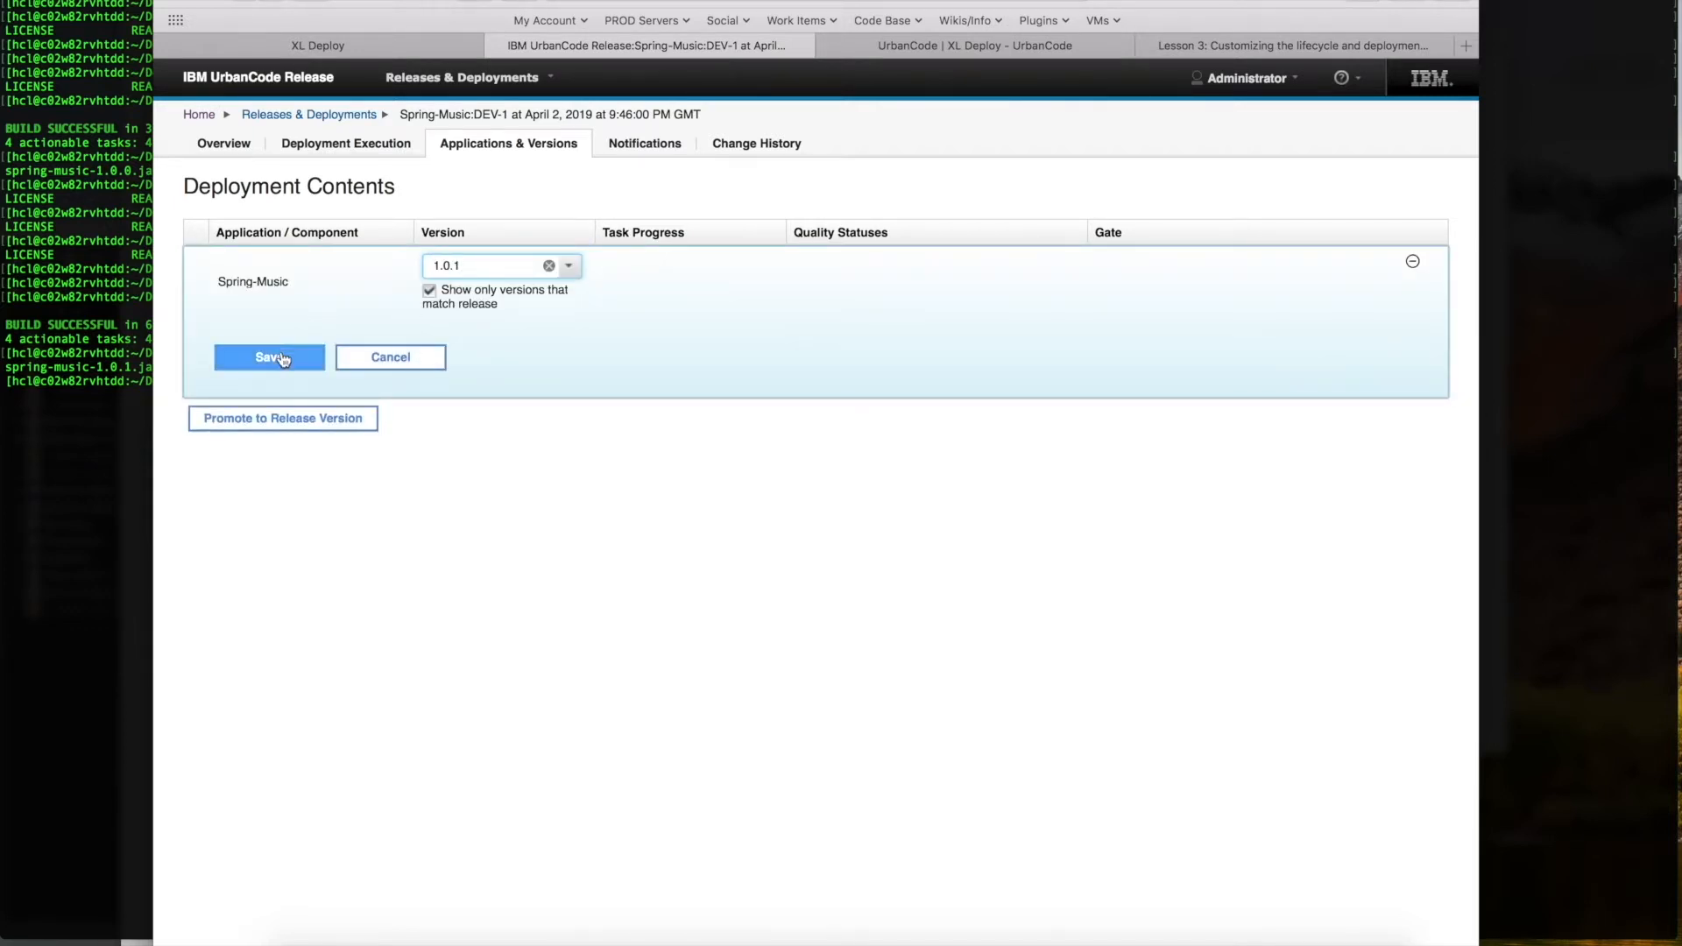
left_click(280, 358)
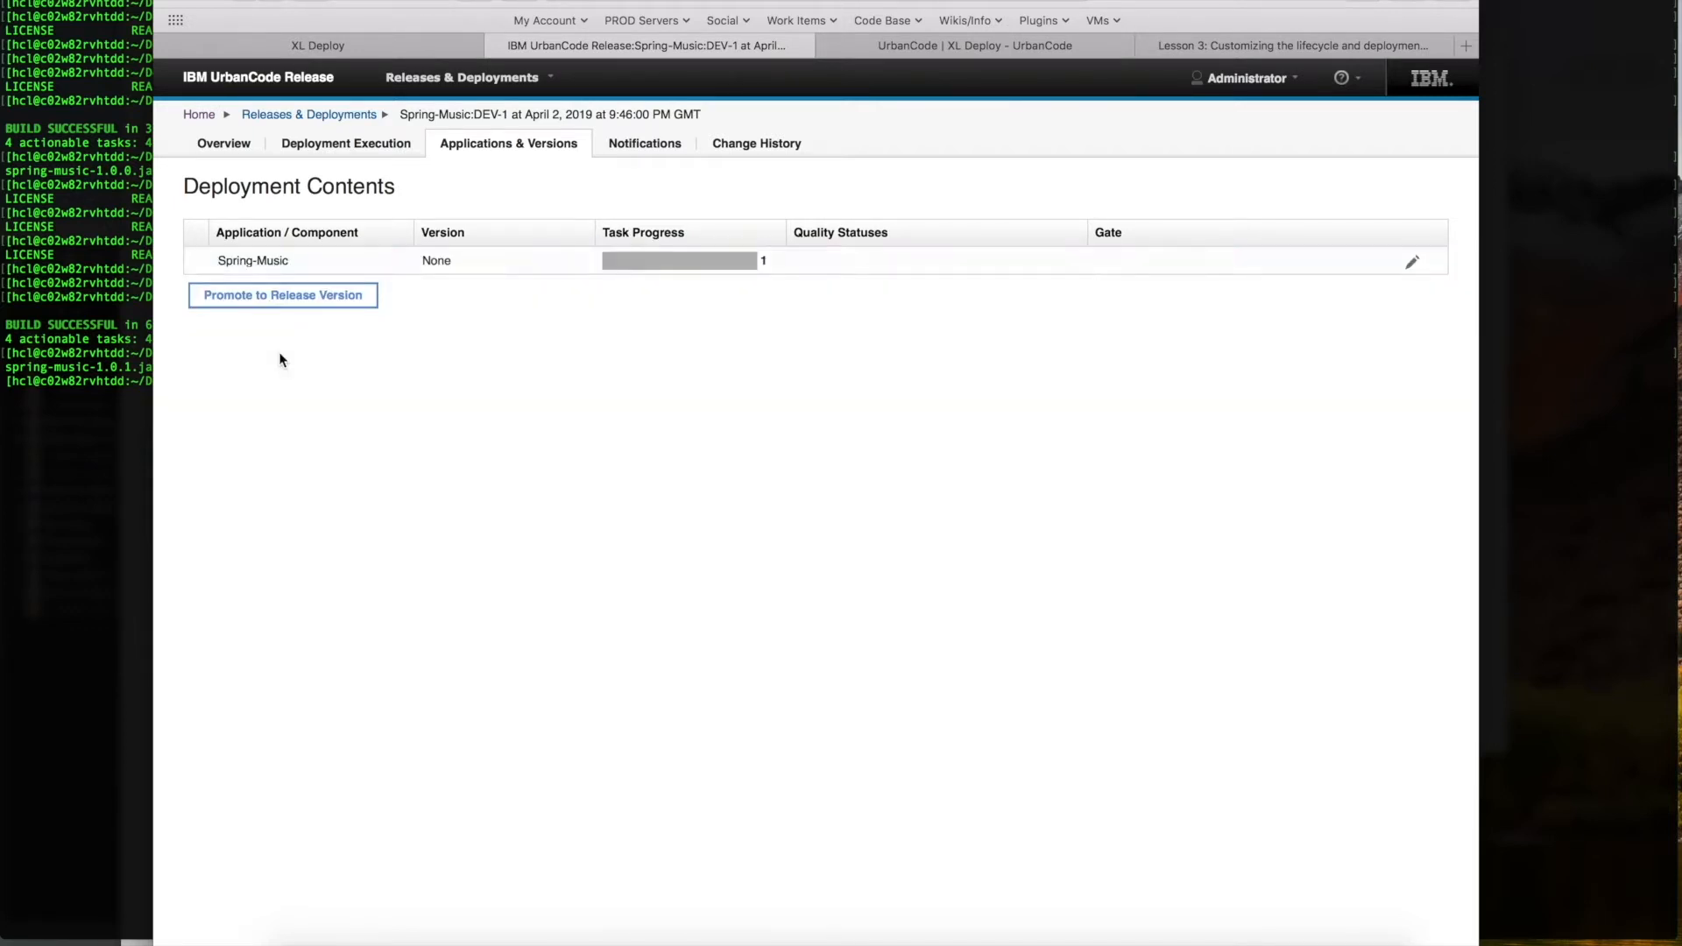
left_click(369, 147)
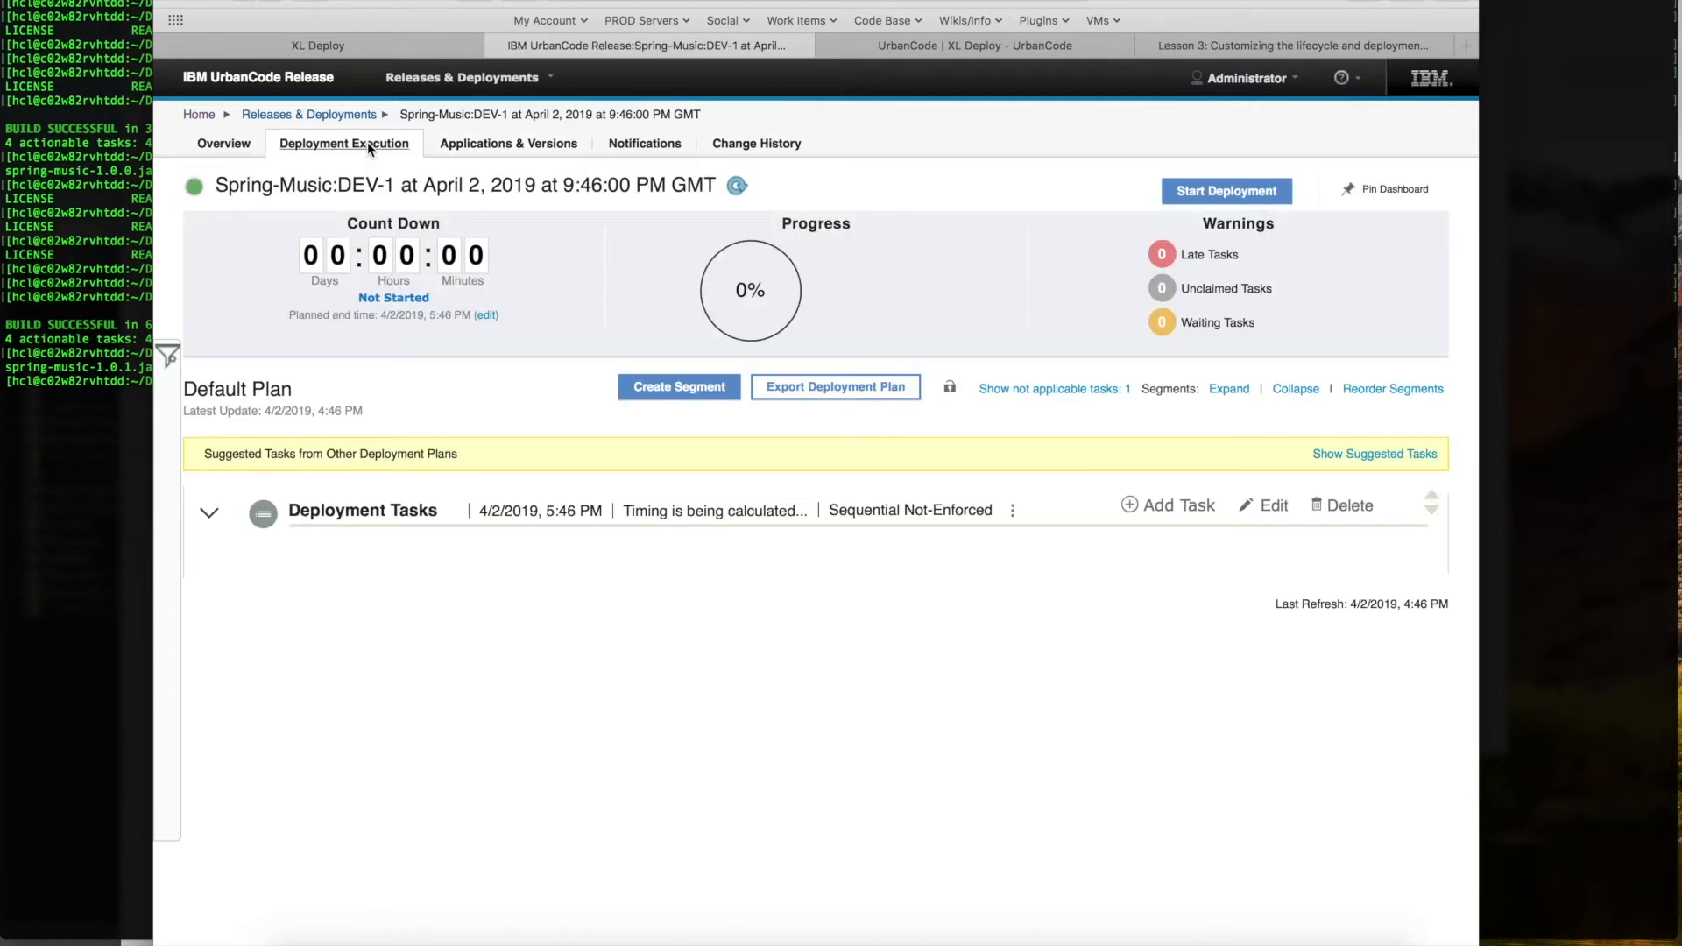
left_click(1244, 201)
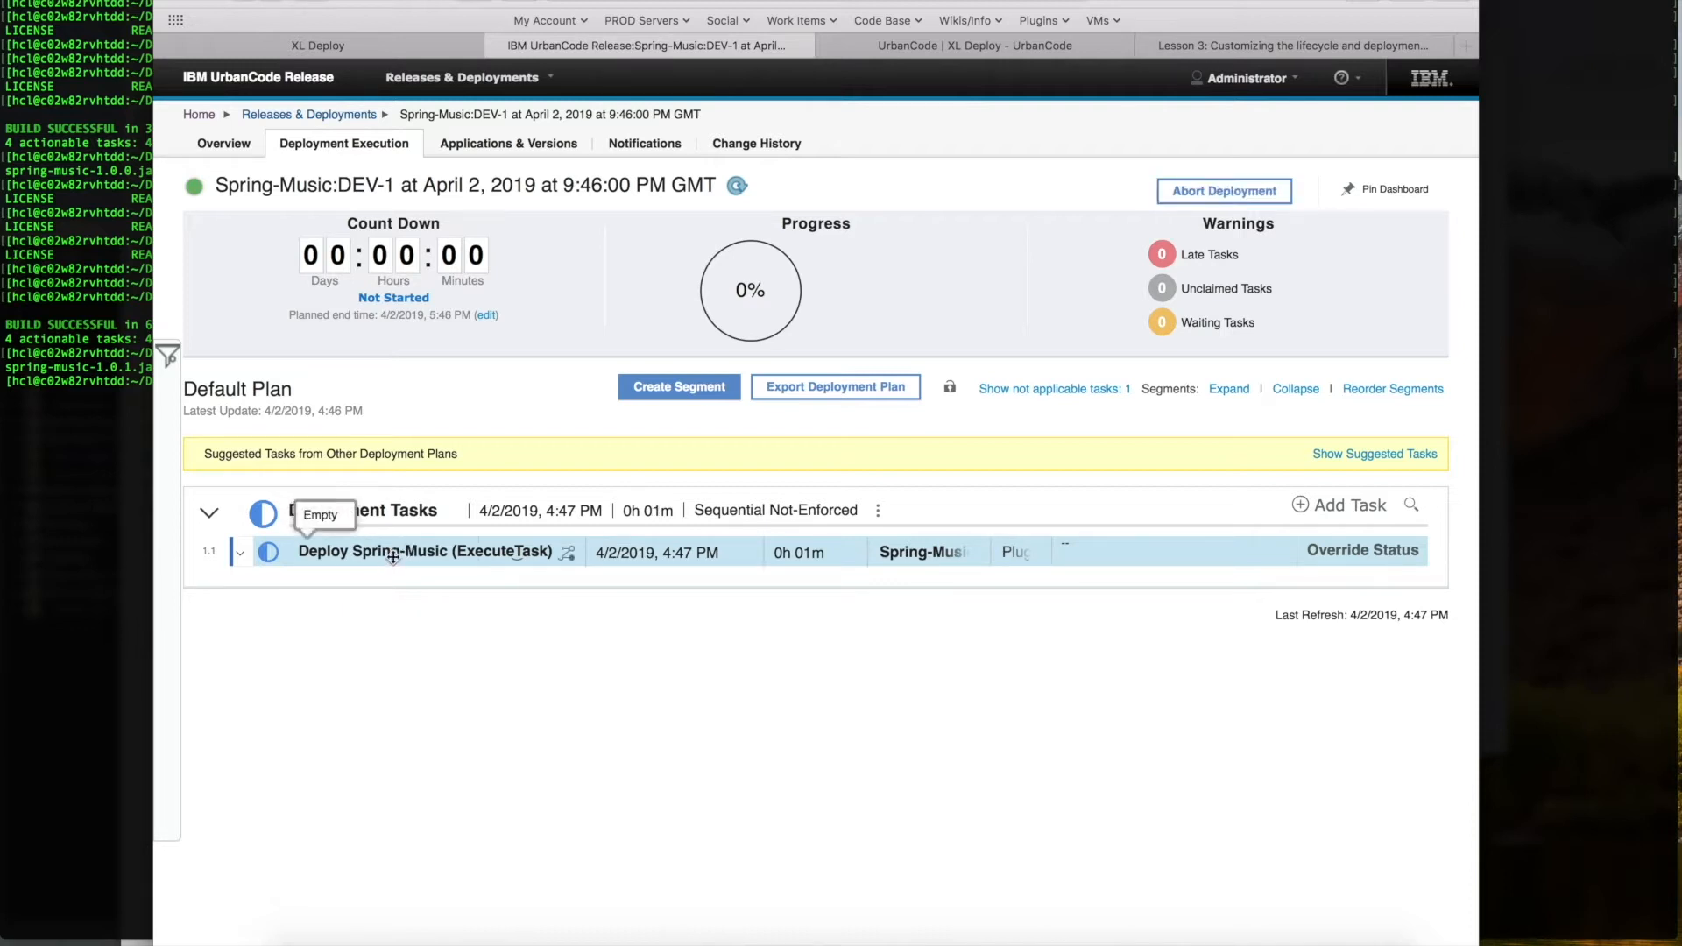
Check the execution comments of the Deploy Spring-Music task in the running deployment, and close the task
left_click(393, 557)
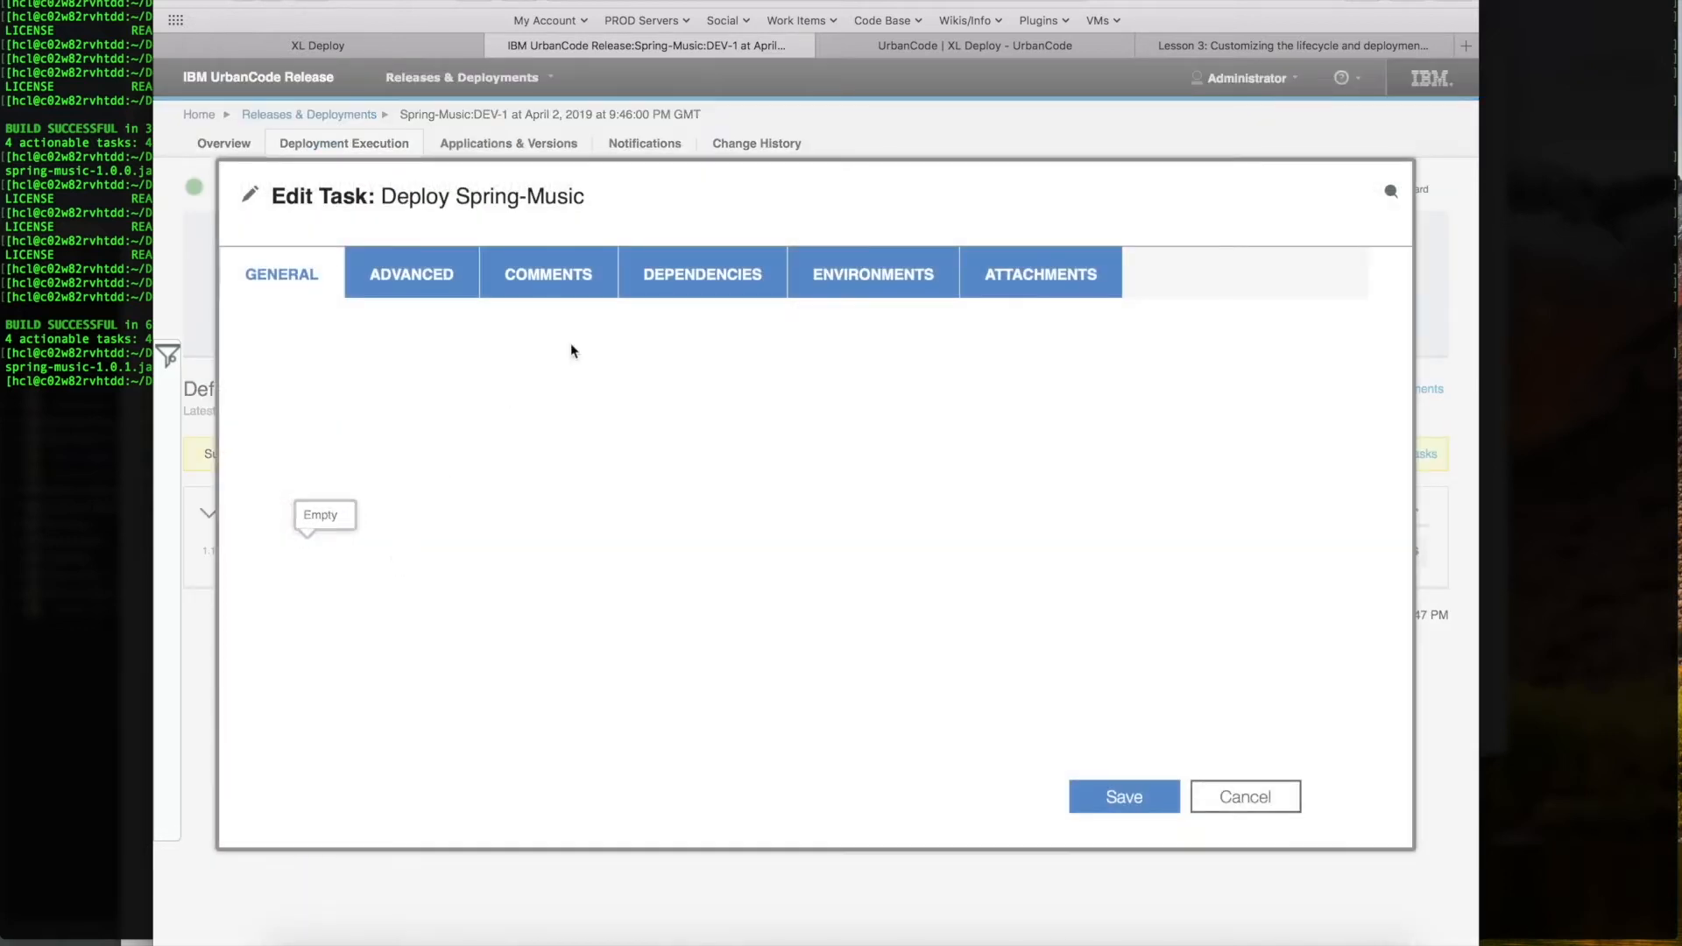
left_click(543, 271)
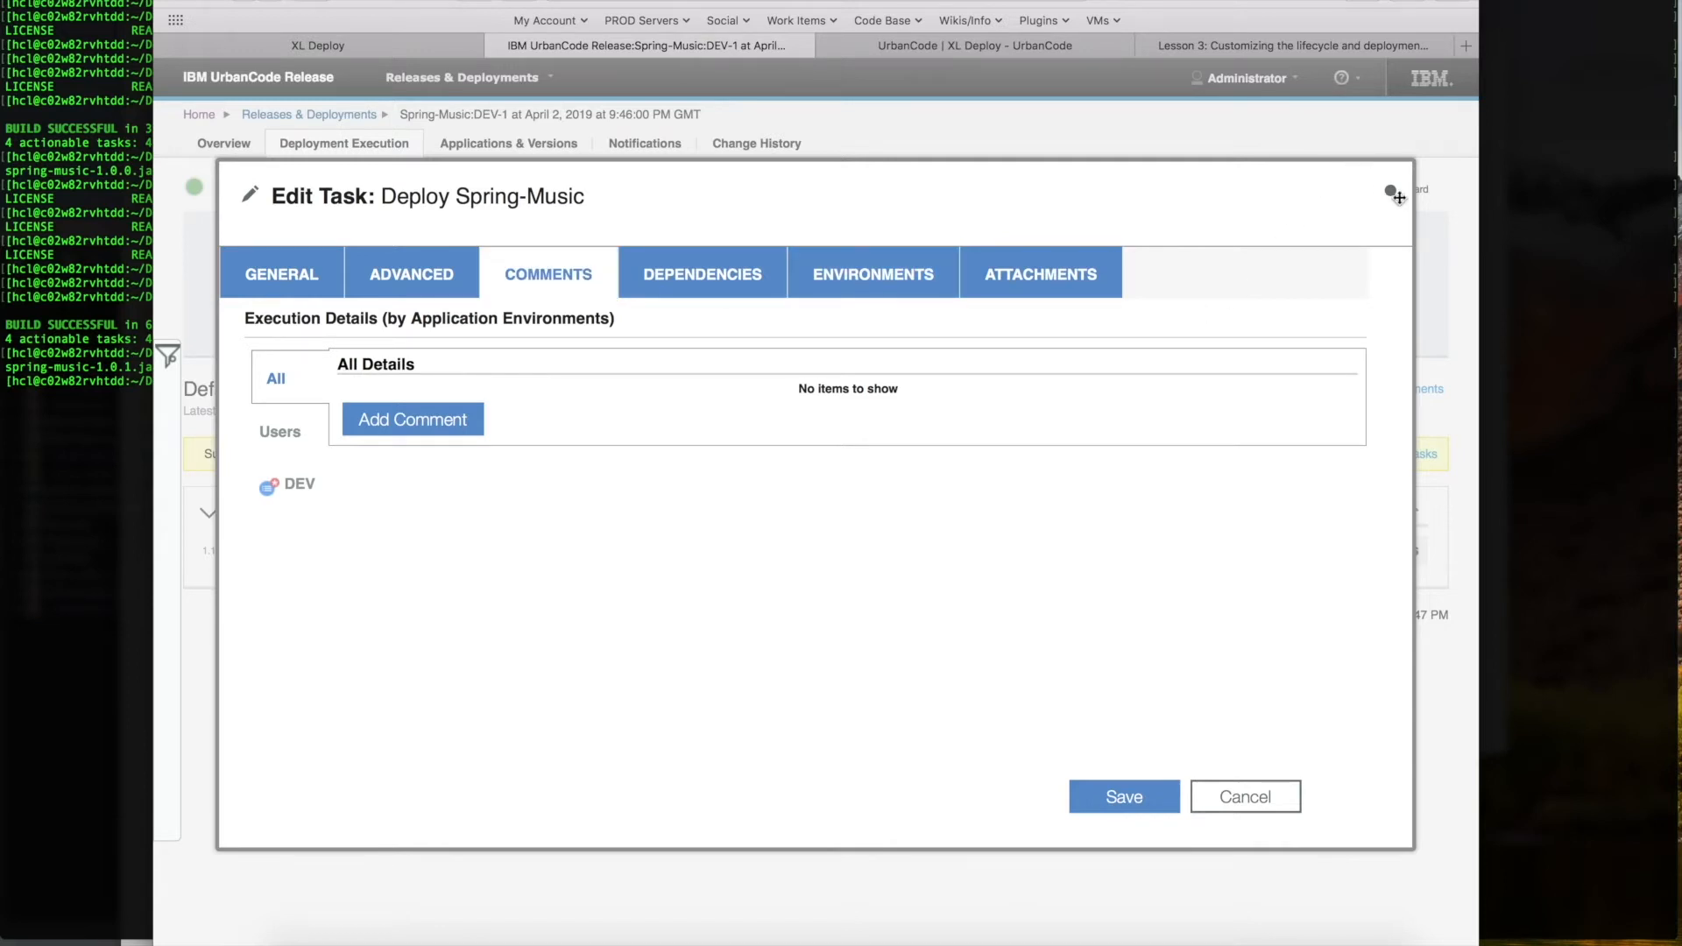
left_click(1244, 811)
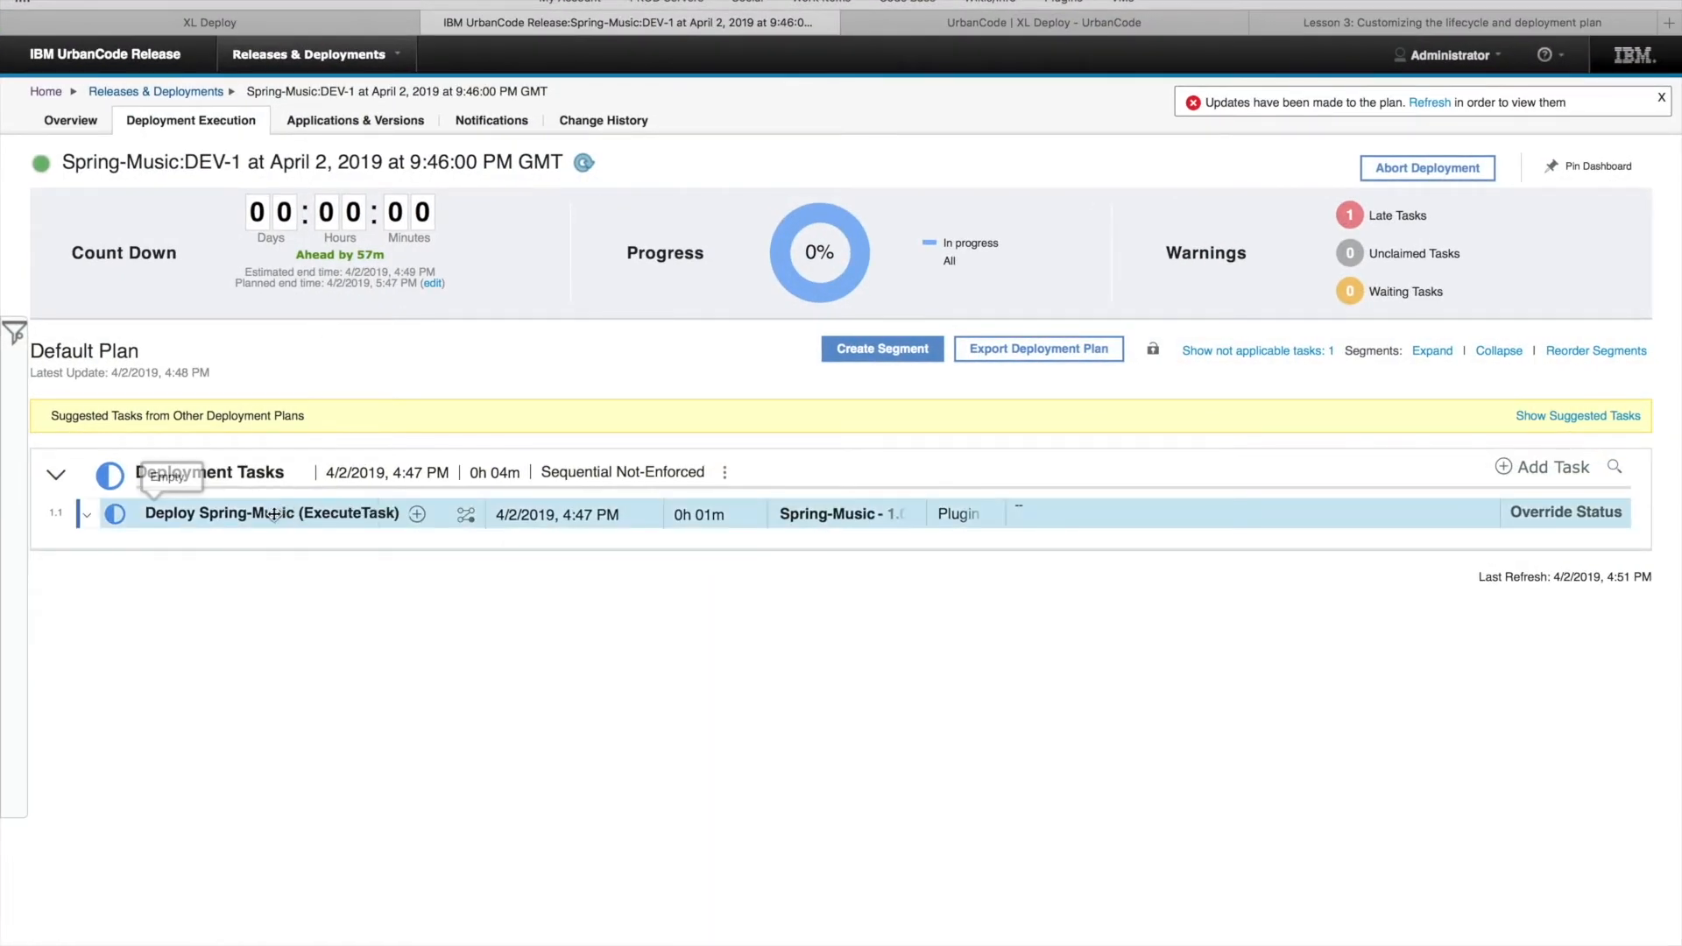
left_click(273, 514)
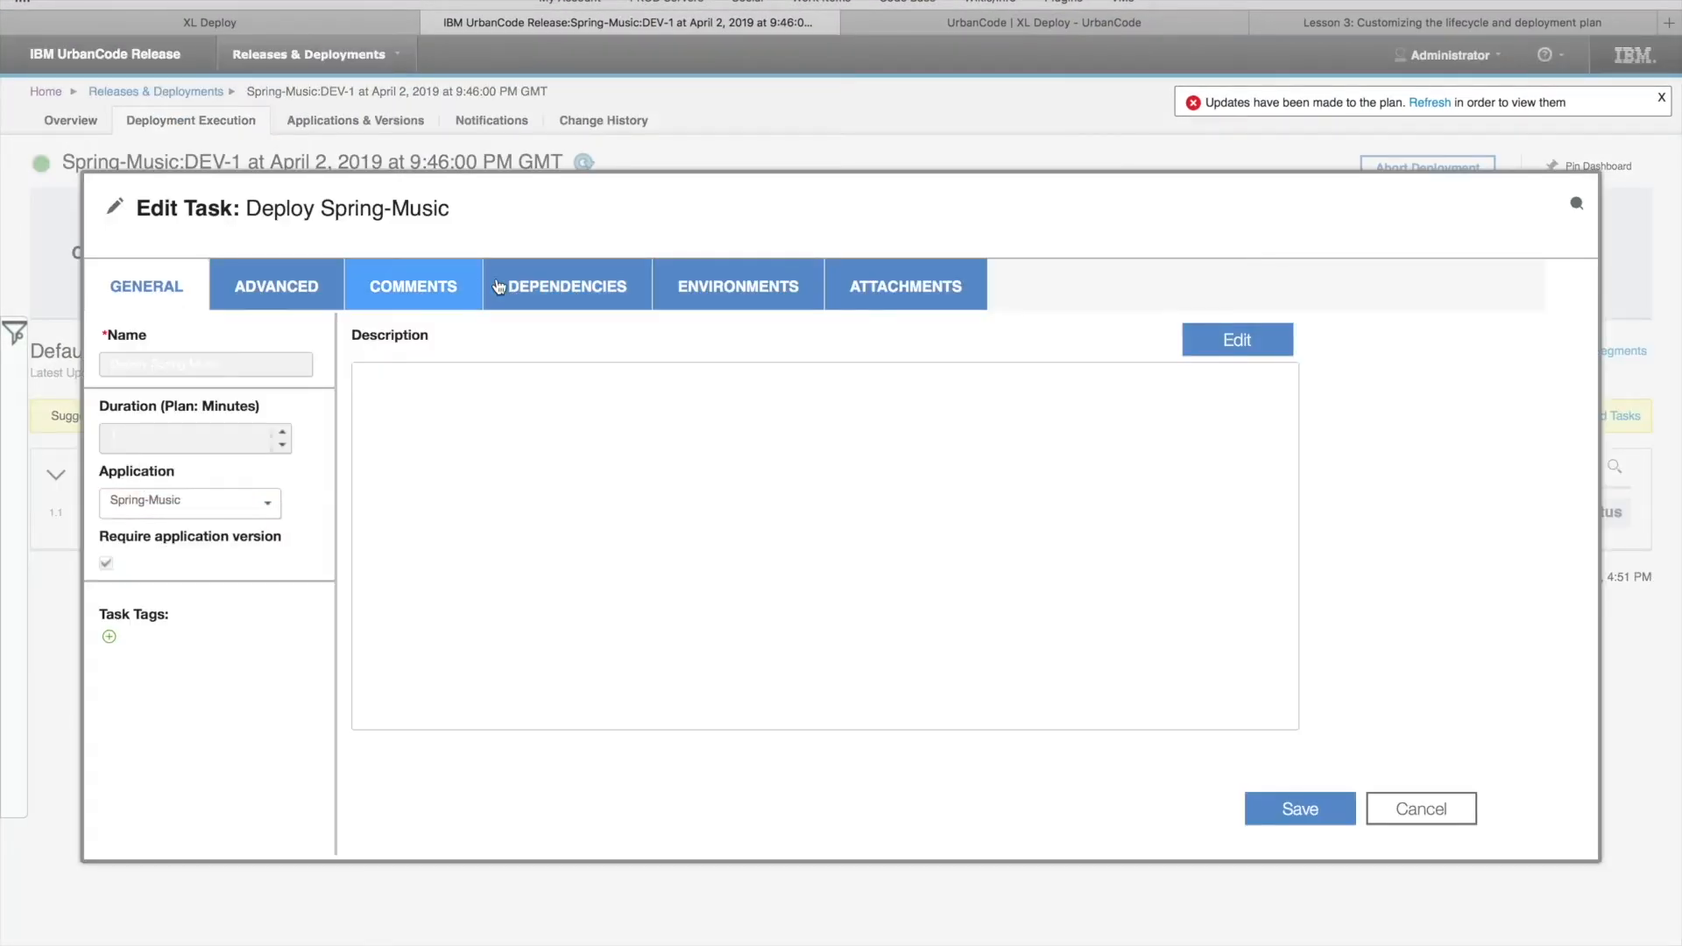
left_click(429, 287)
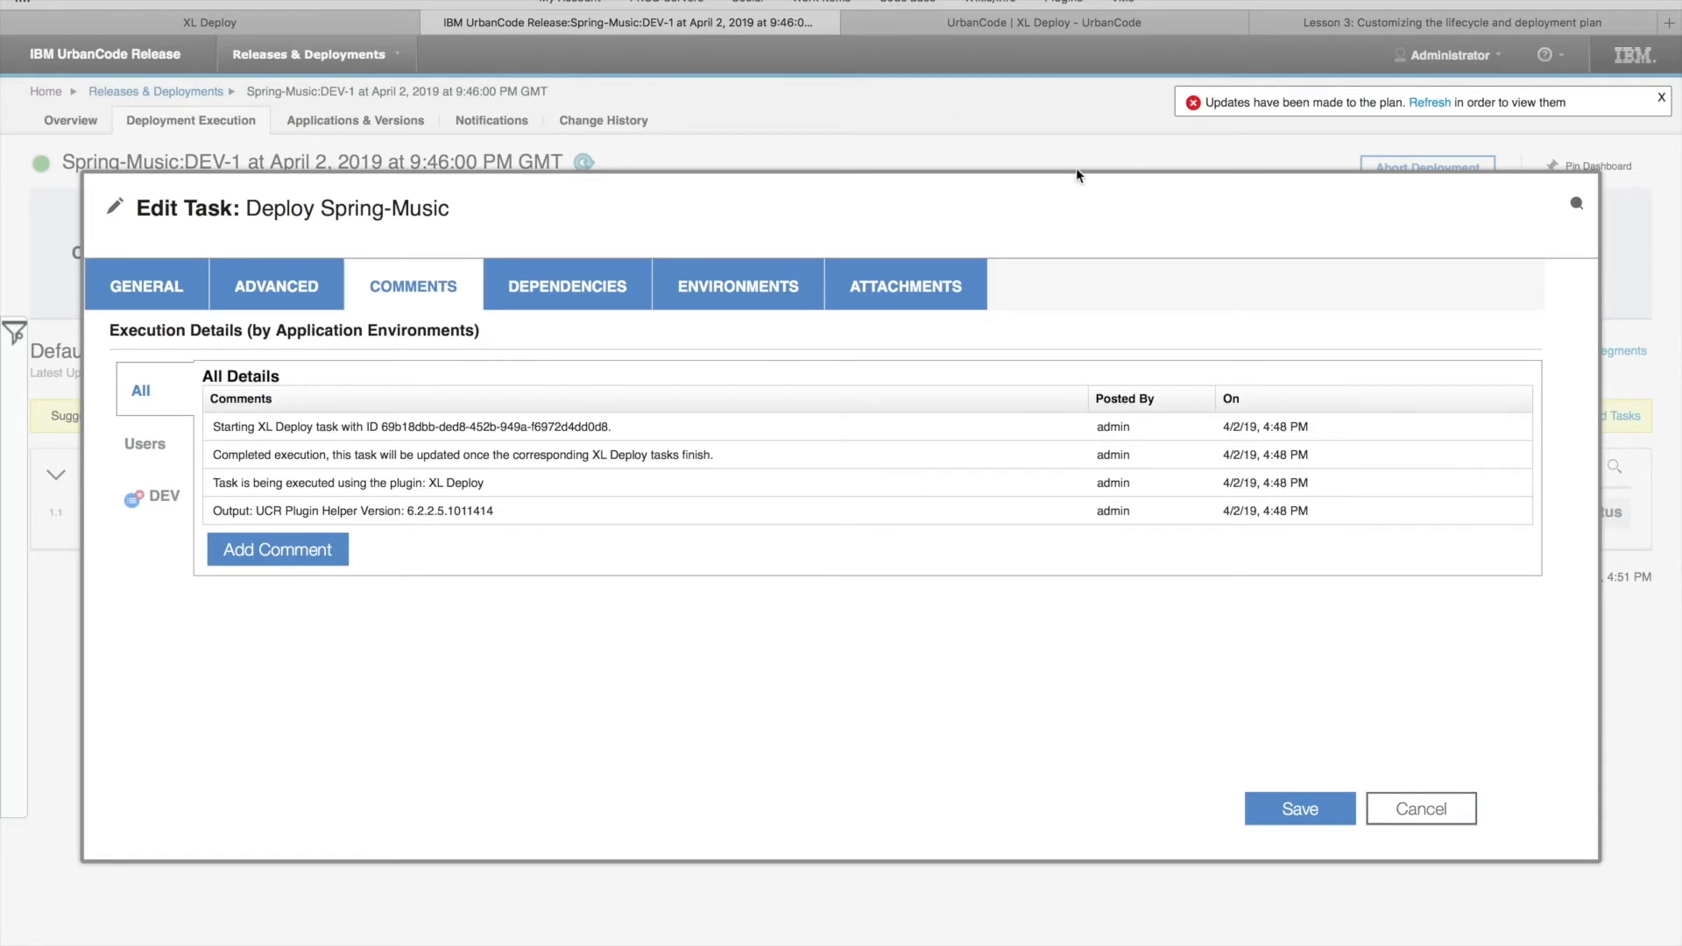
left_click(1662, 99)
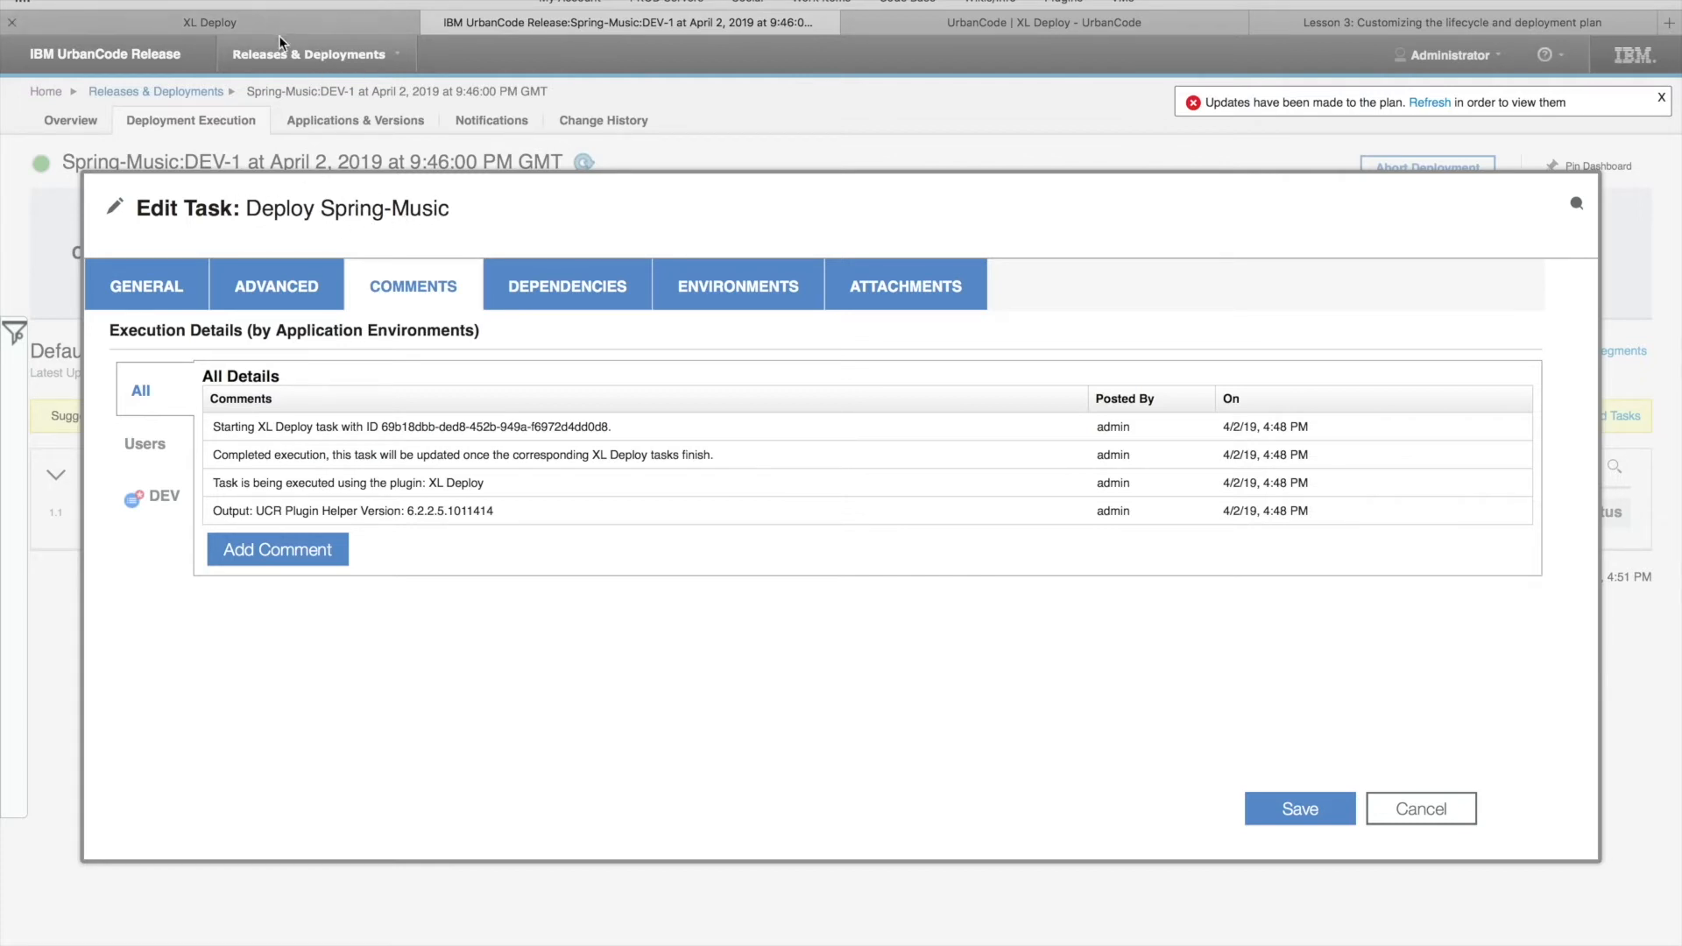
left_click(1577, 209)
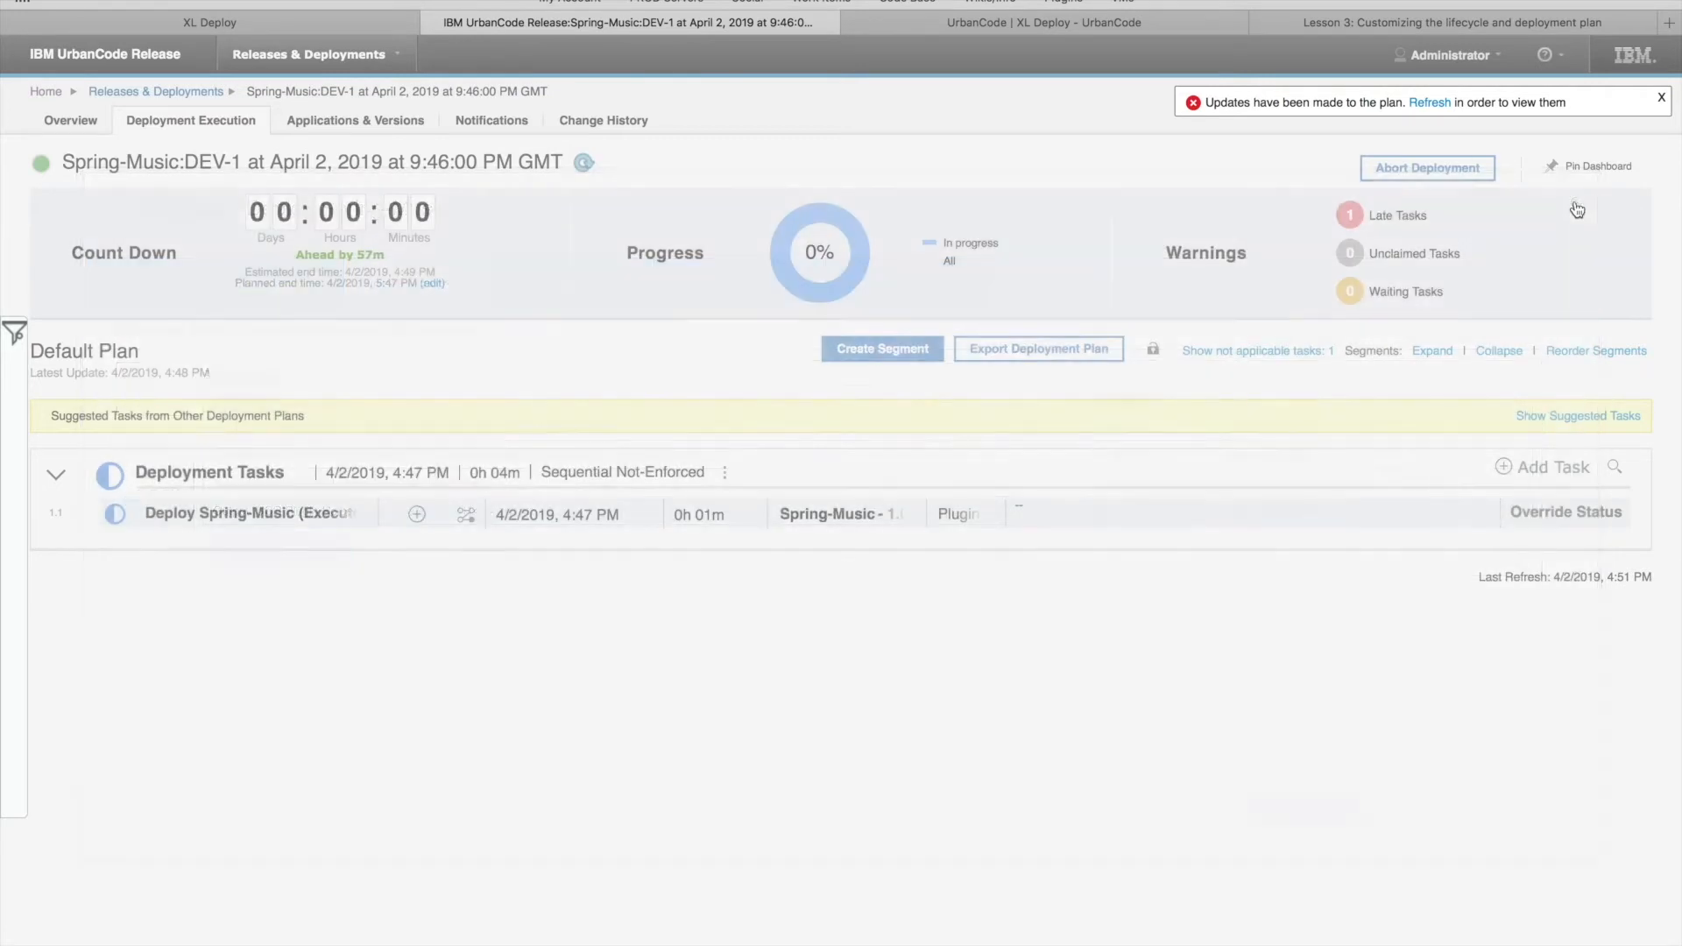
Check the state of the Spring-Music/1.0.1 upgrade among XL Deploy's deployment tasks, and return to IBM UrbanCode Release
left_click(333, 26)
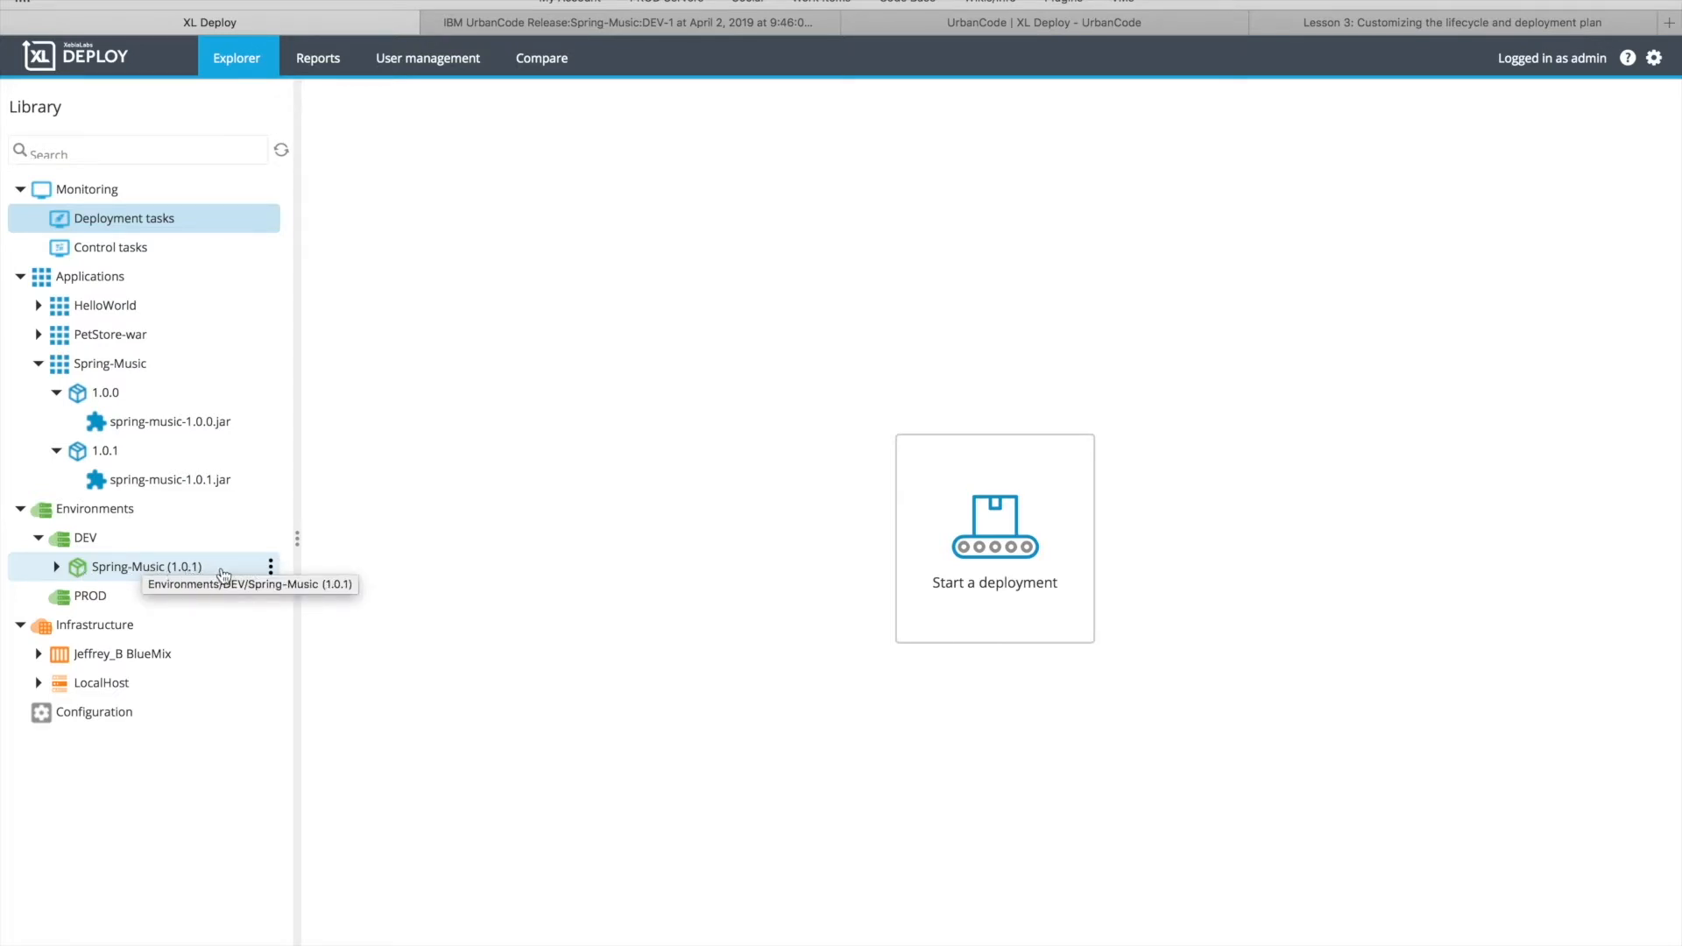
left_click(99, 221)
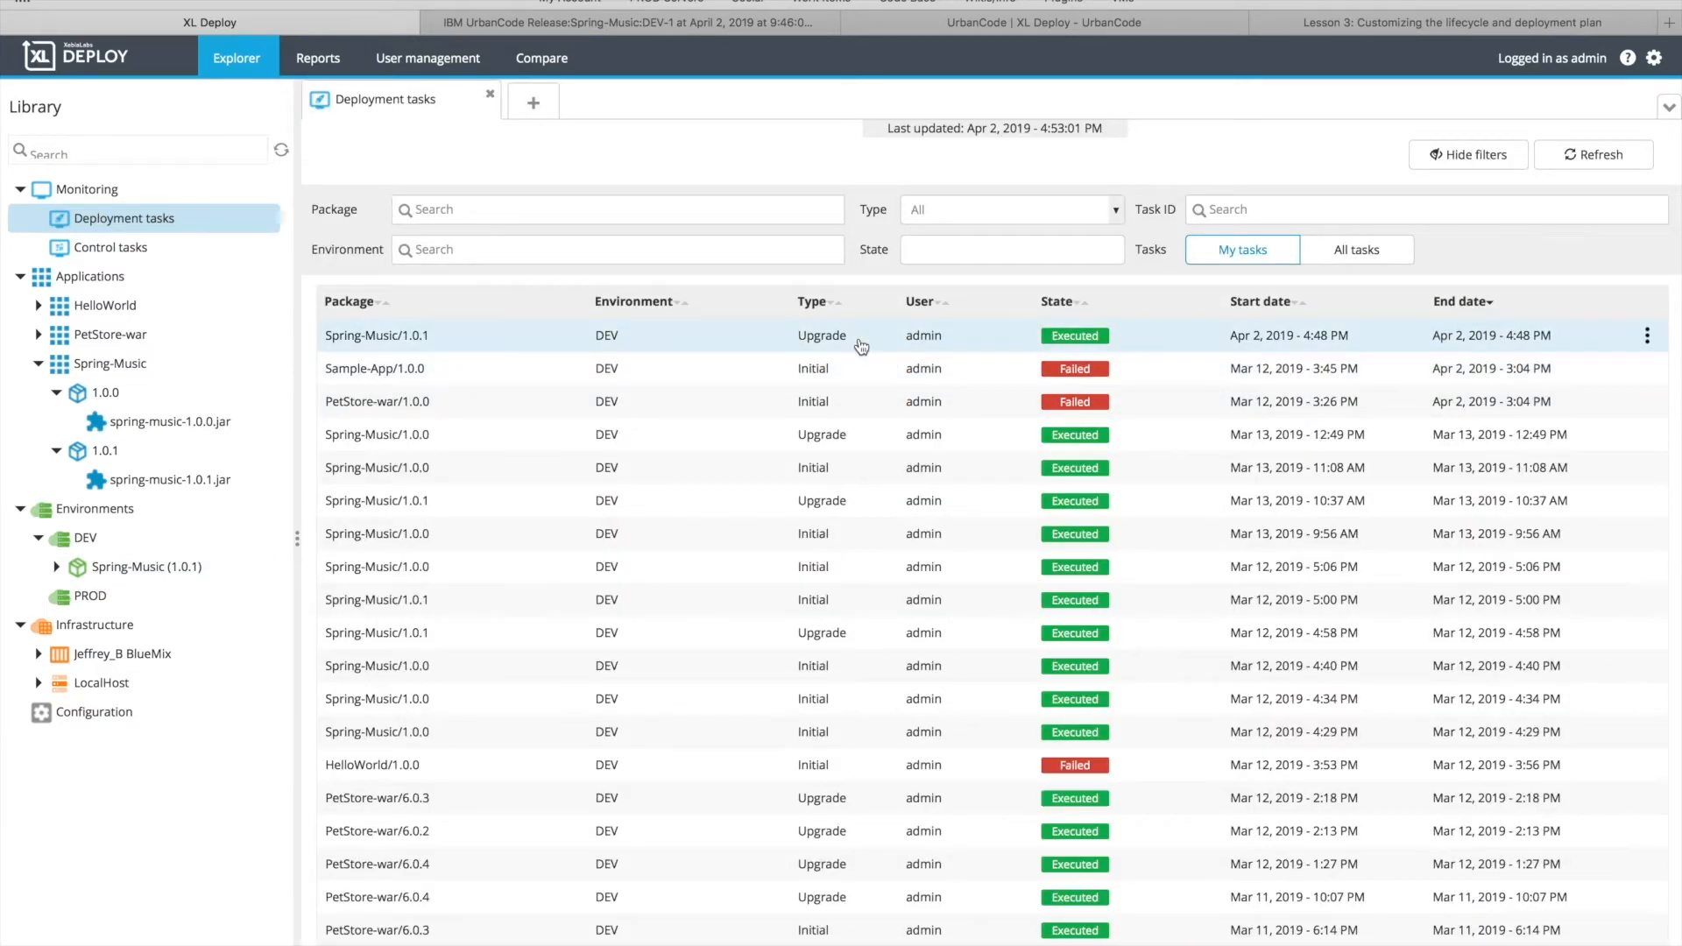
left_click(706, 22)
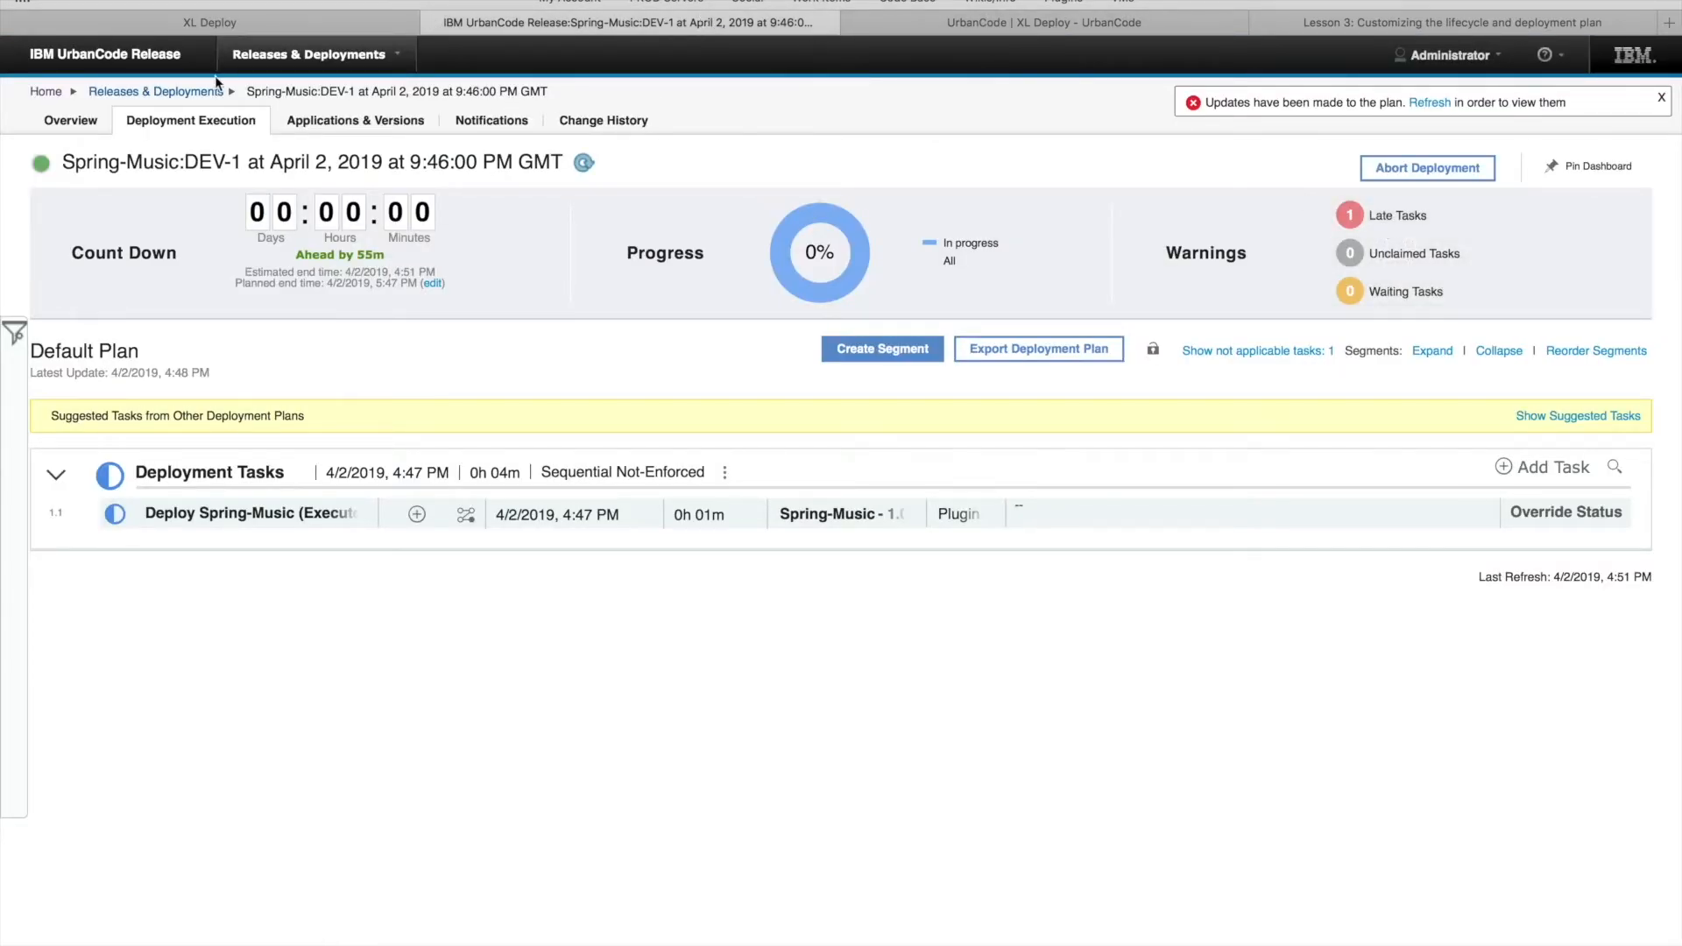
Open the XL Deploy integration for editing from the Integrations page and run it
left_click(46, 92)
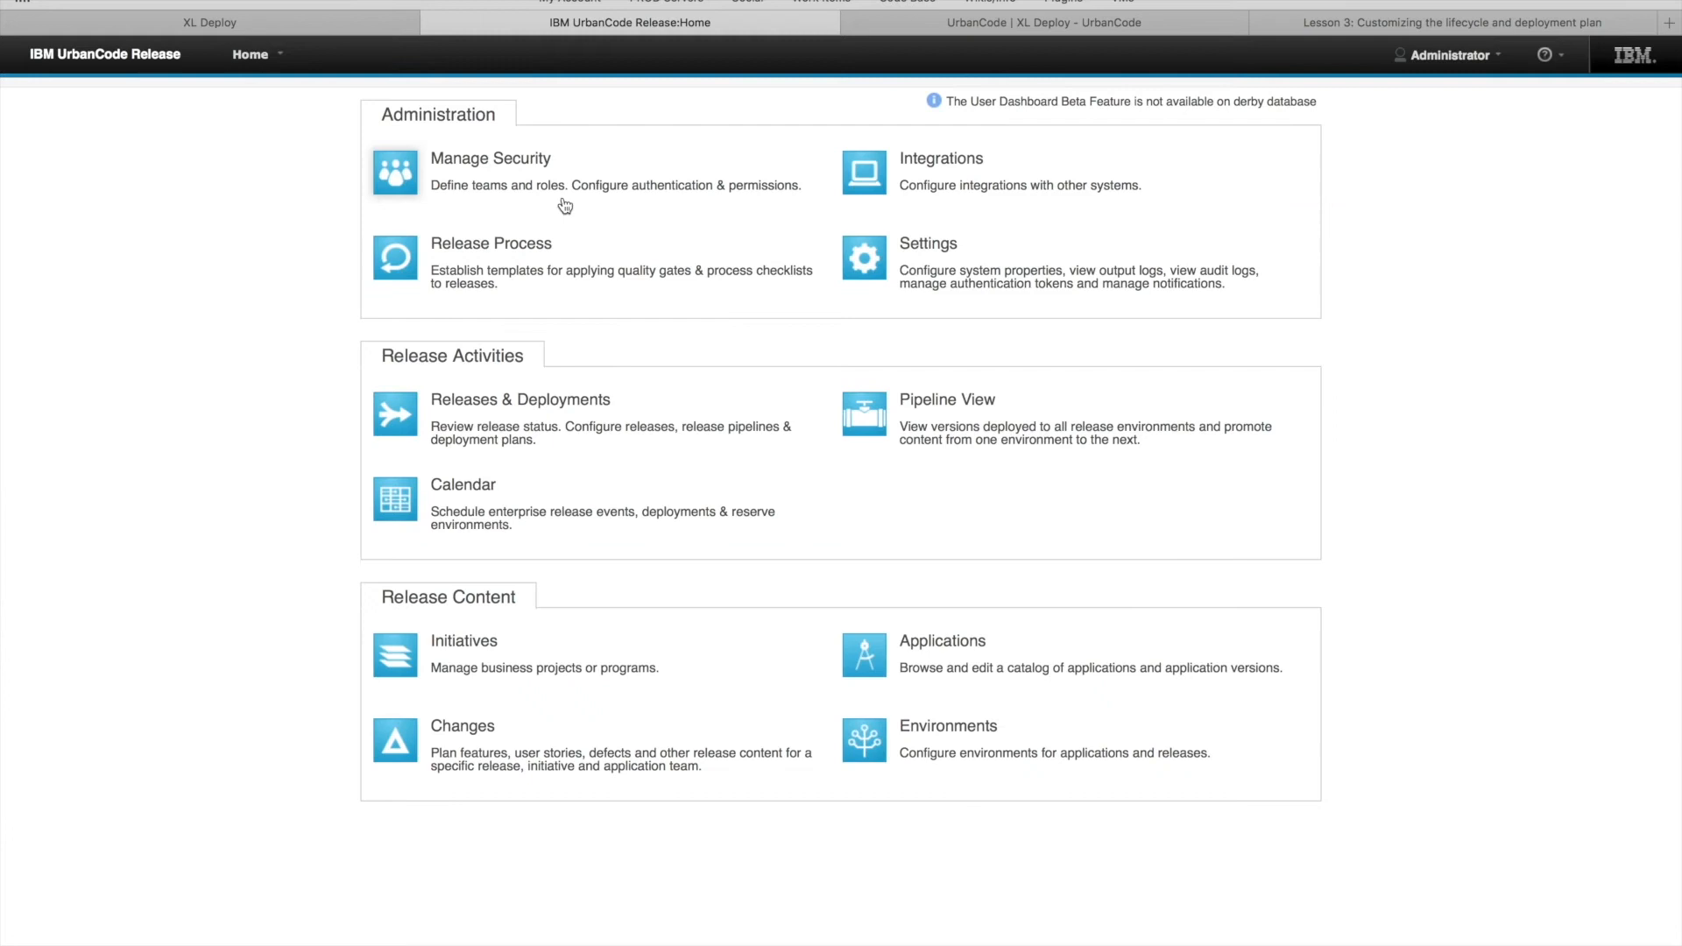
left_click(858, 181)
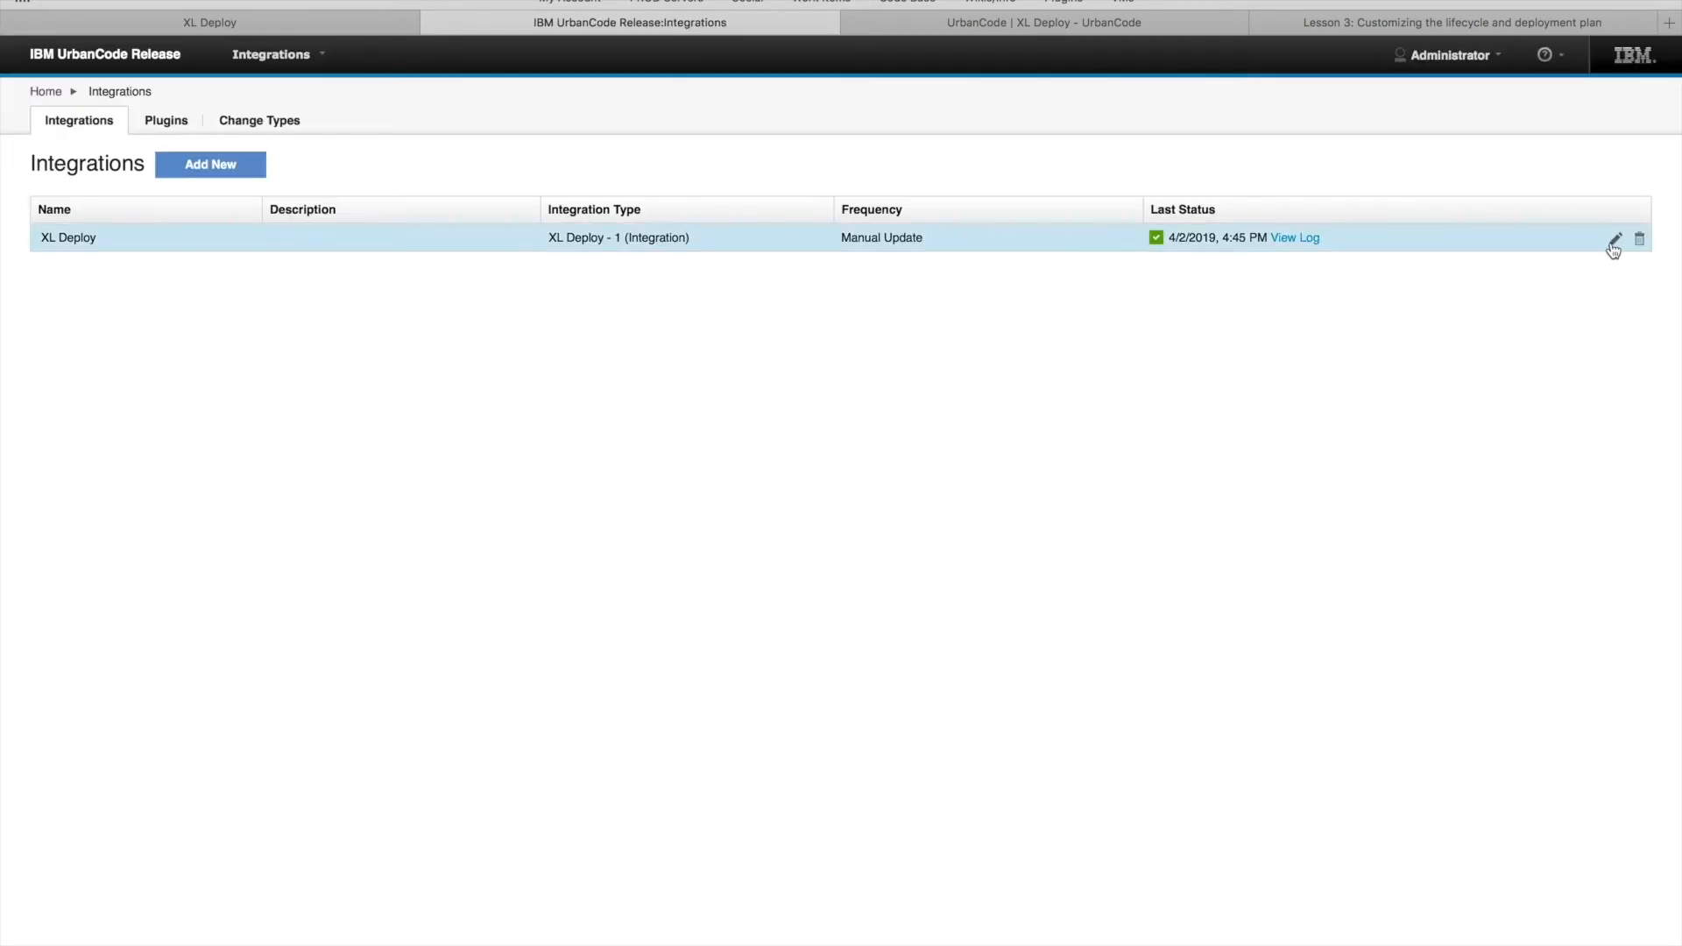
left_click(1612, 244)
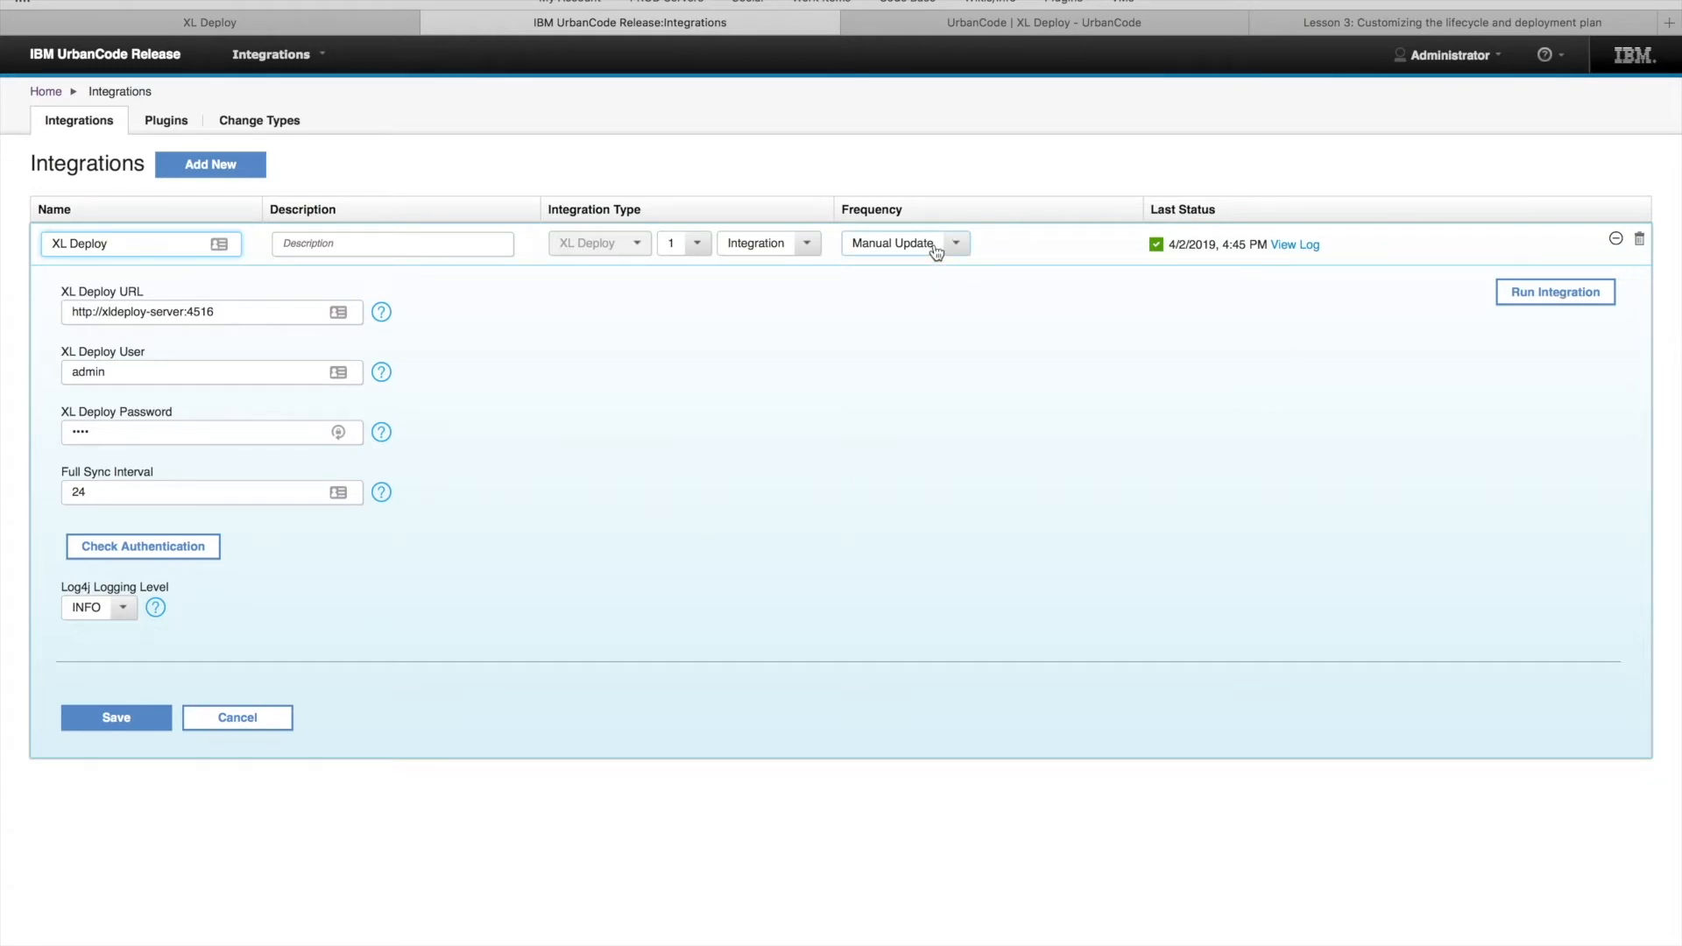
left_click(1568, 295)
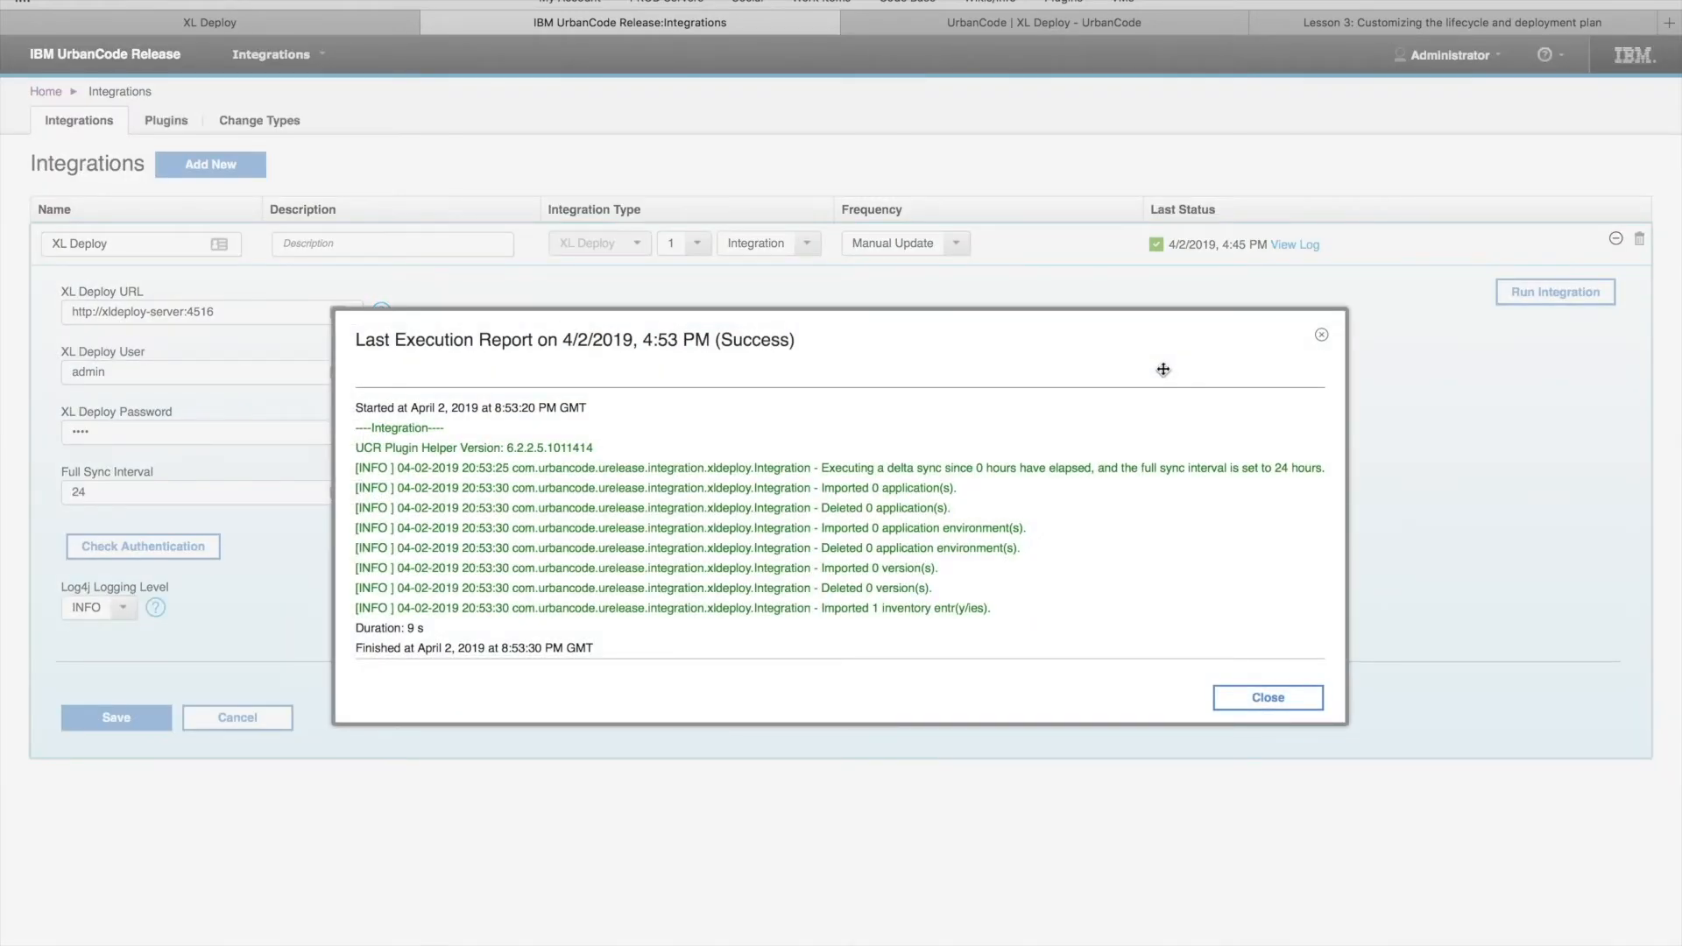
Examine the imported inventory entries in the integration's last execution report, and close the report
left_click_drag(990, 611, 821, 610)
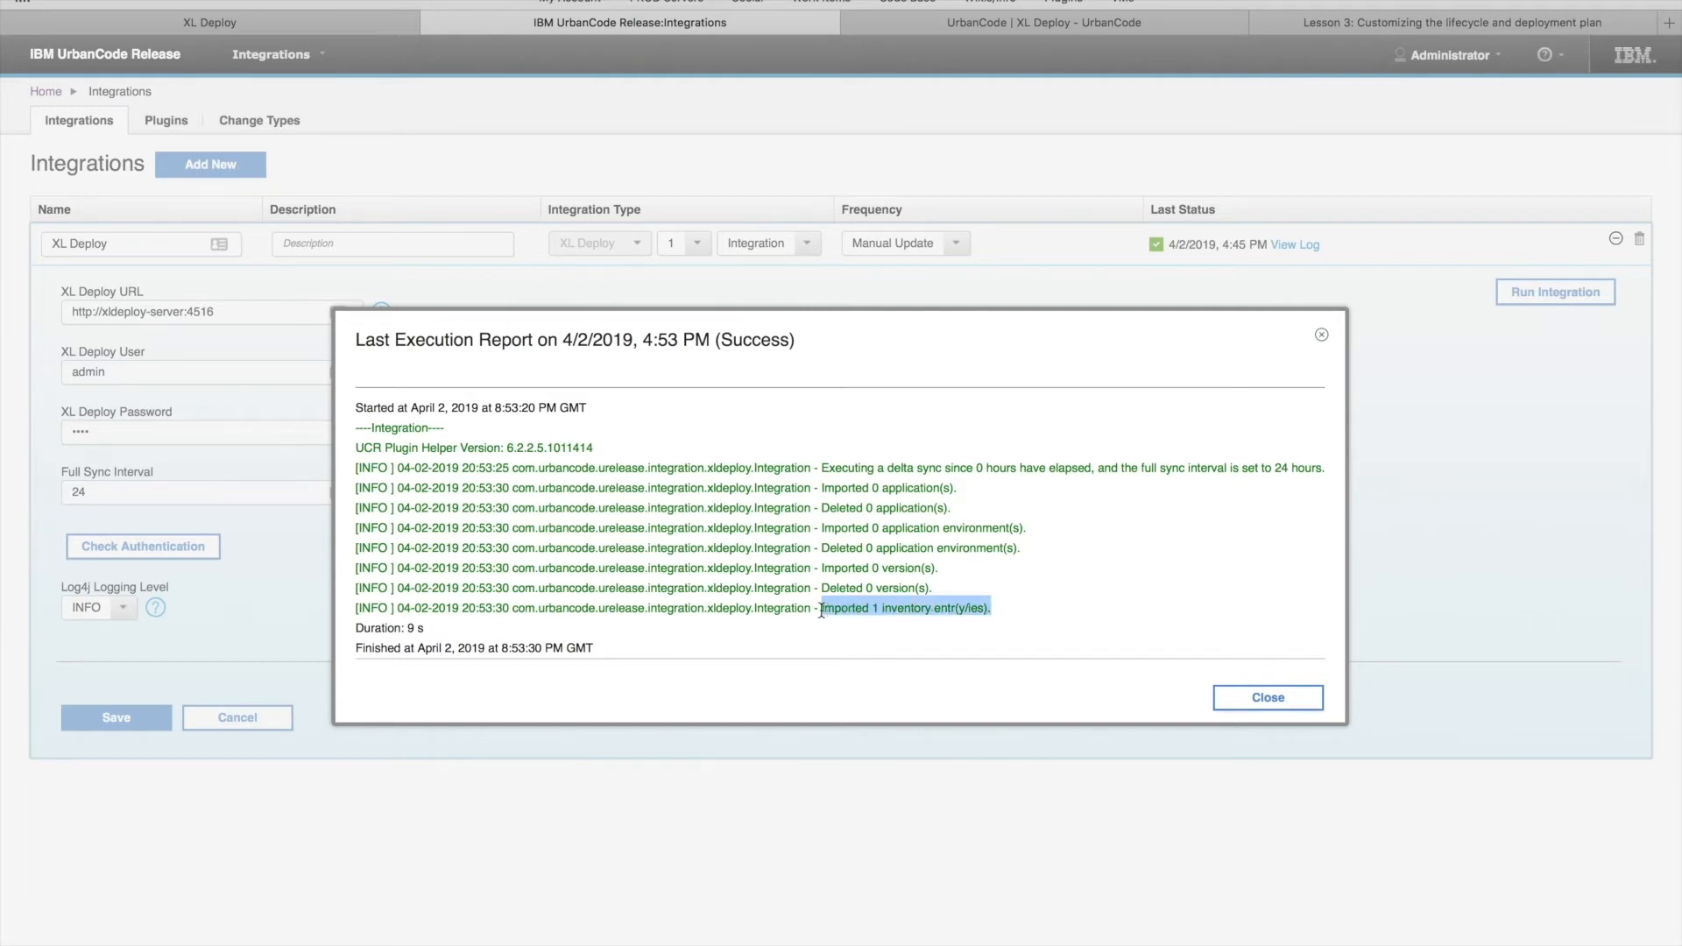
left_click(999, 613)
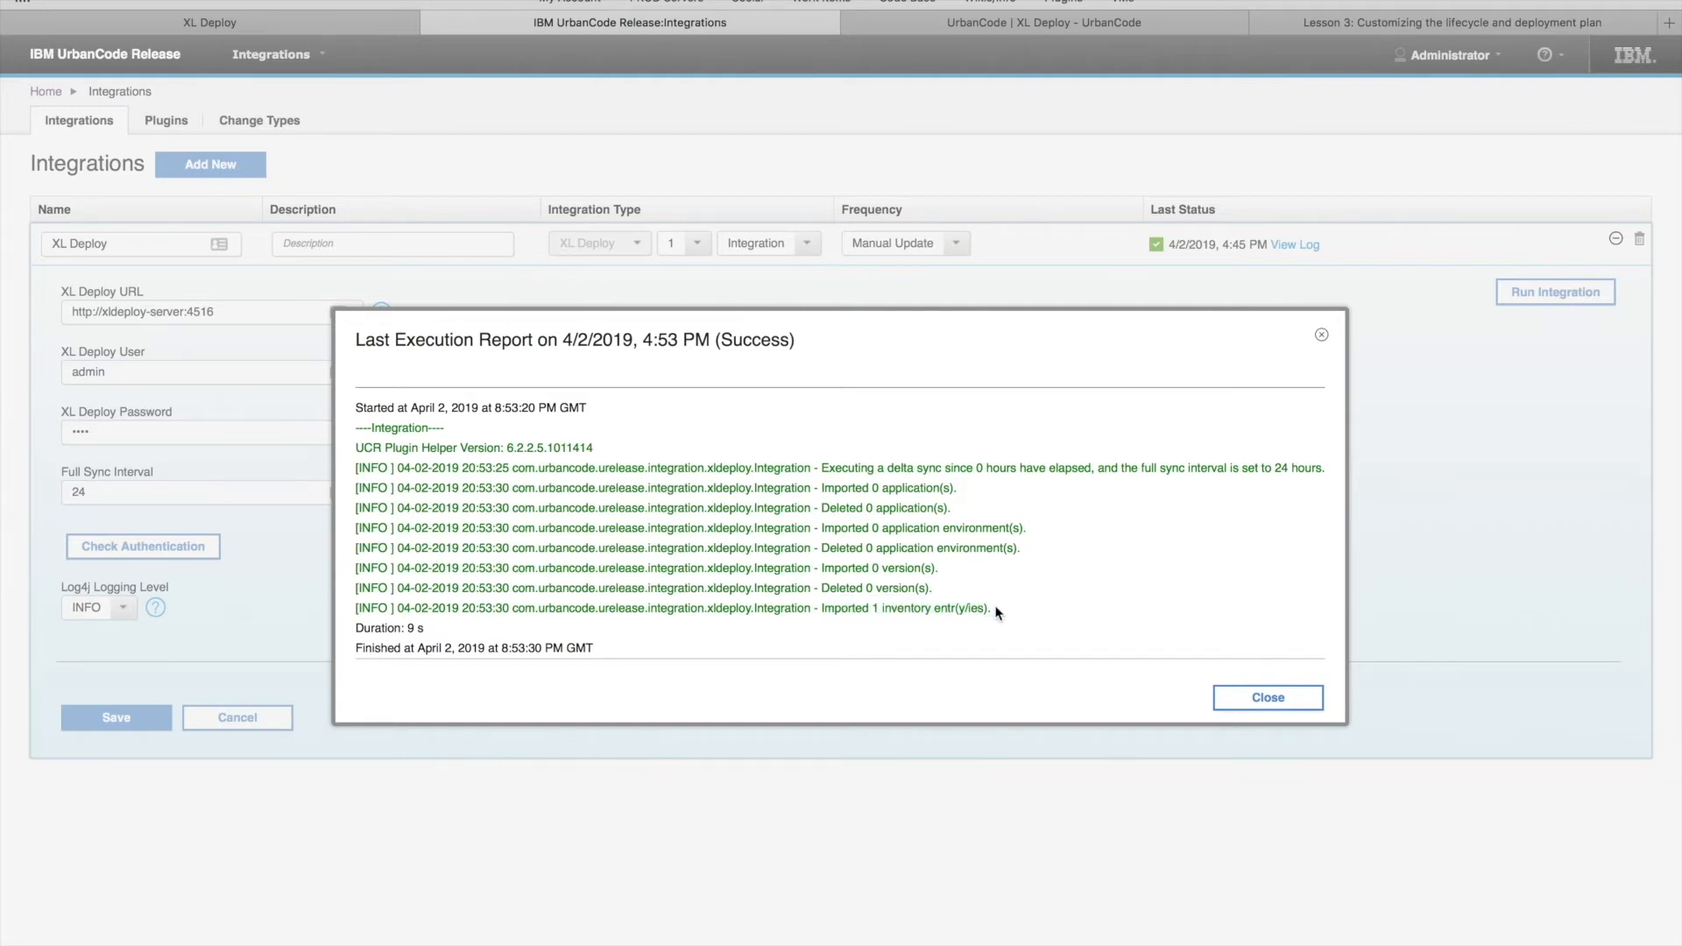
left_click(1265, 706)
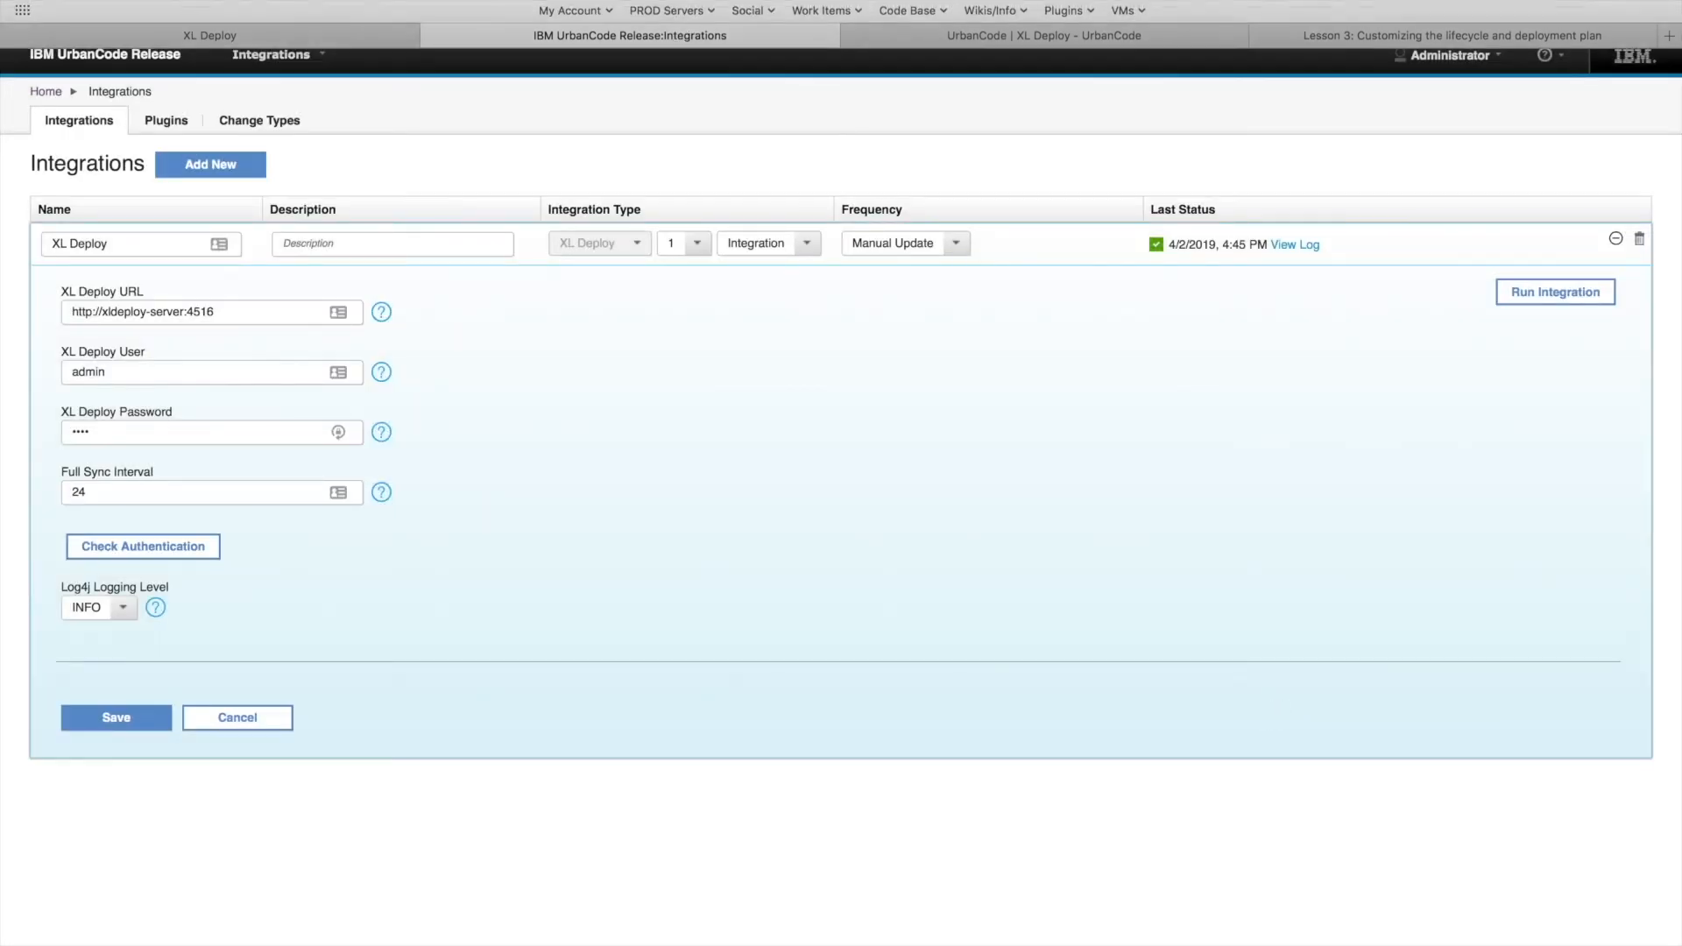
Check the version deployed to DEV-1 in the Pipeline View of the Spring-Music release
left_click(45, 91)
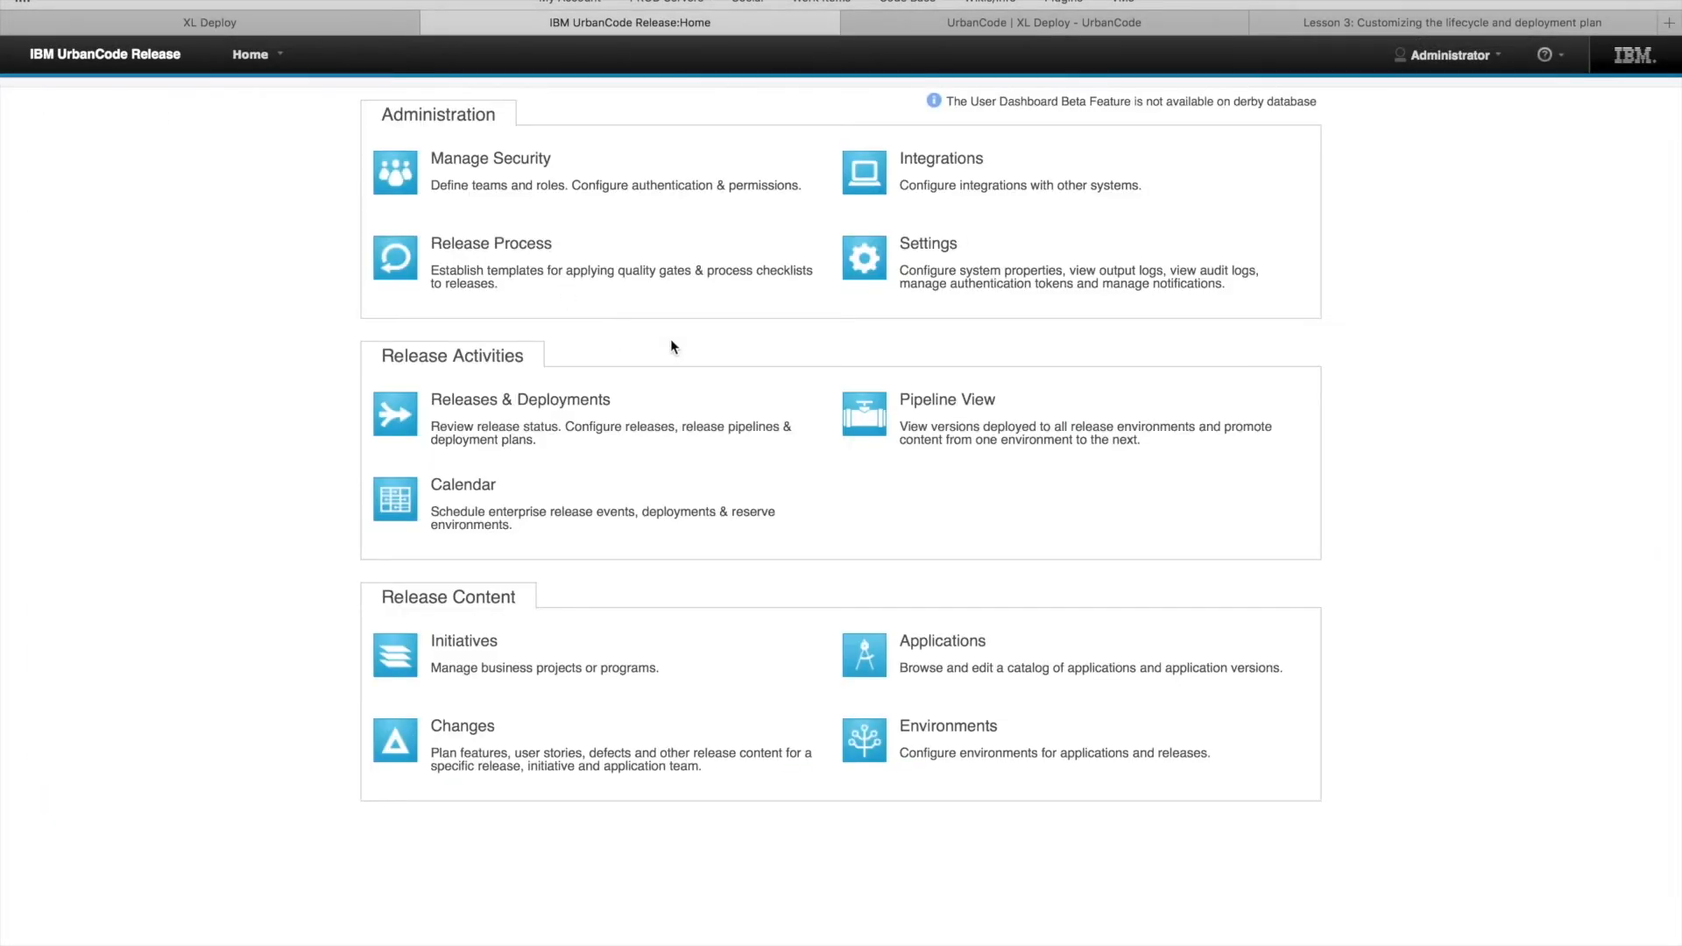
left_click(876, 405)
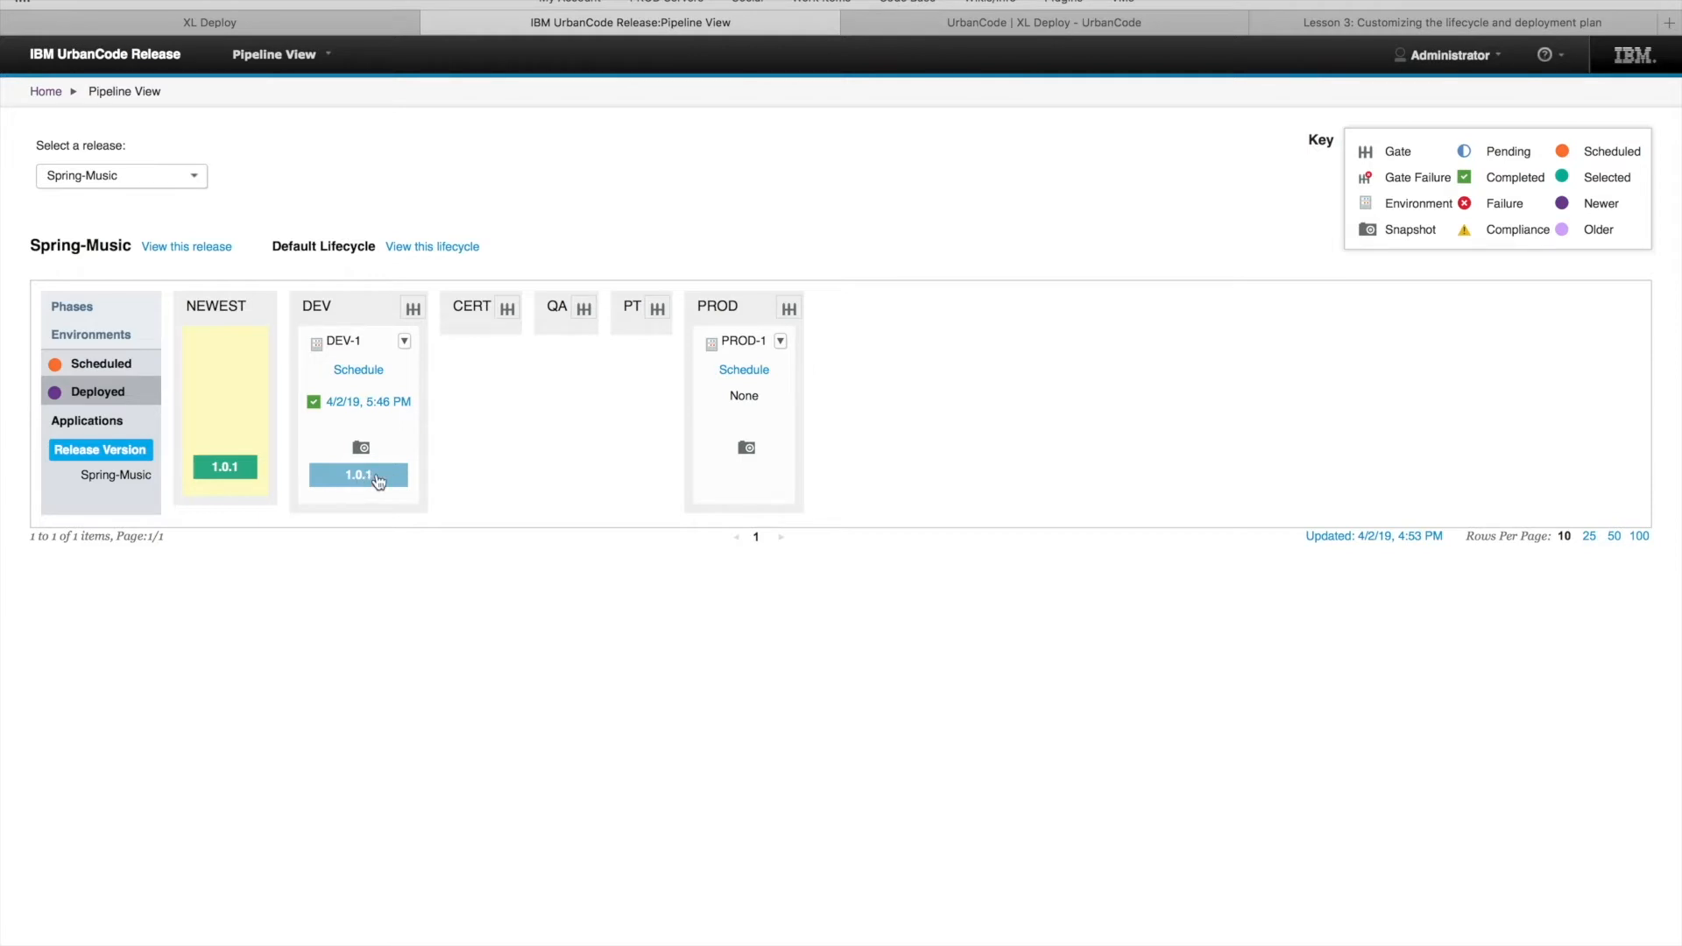
left_click(46, 92)
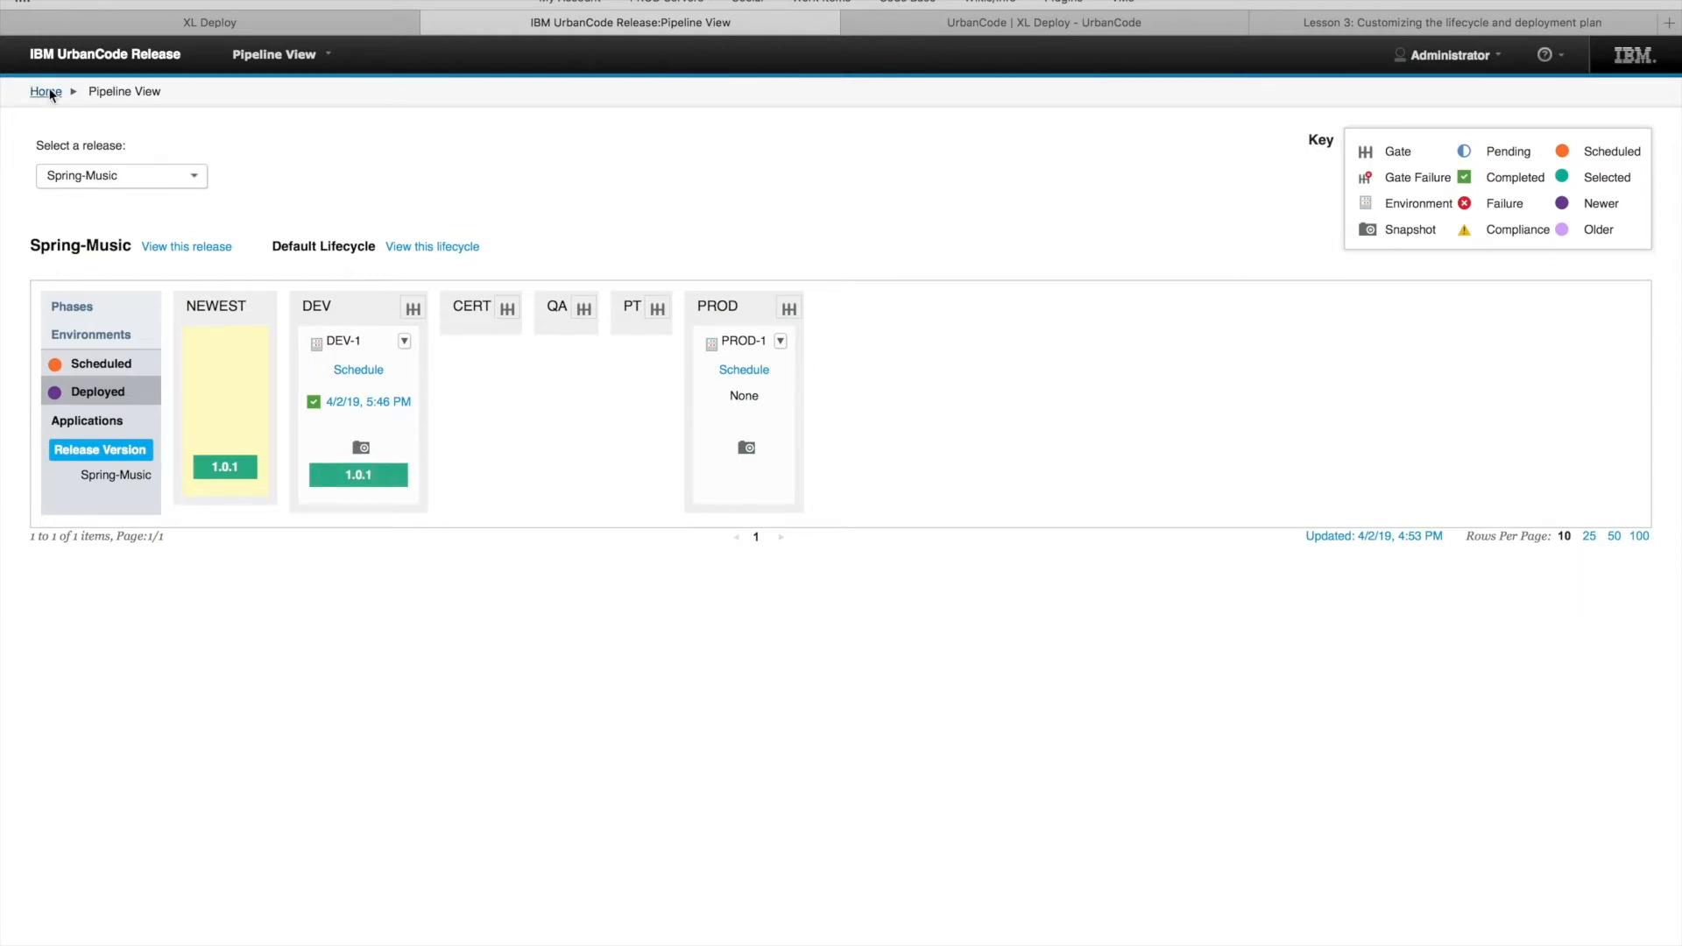
Open the Spring-Music application's details and check the latest version listed for its DEV environment
left_click(871, 659)
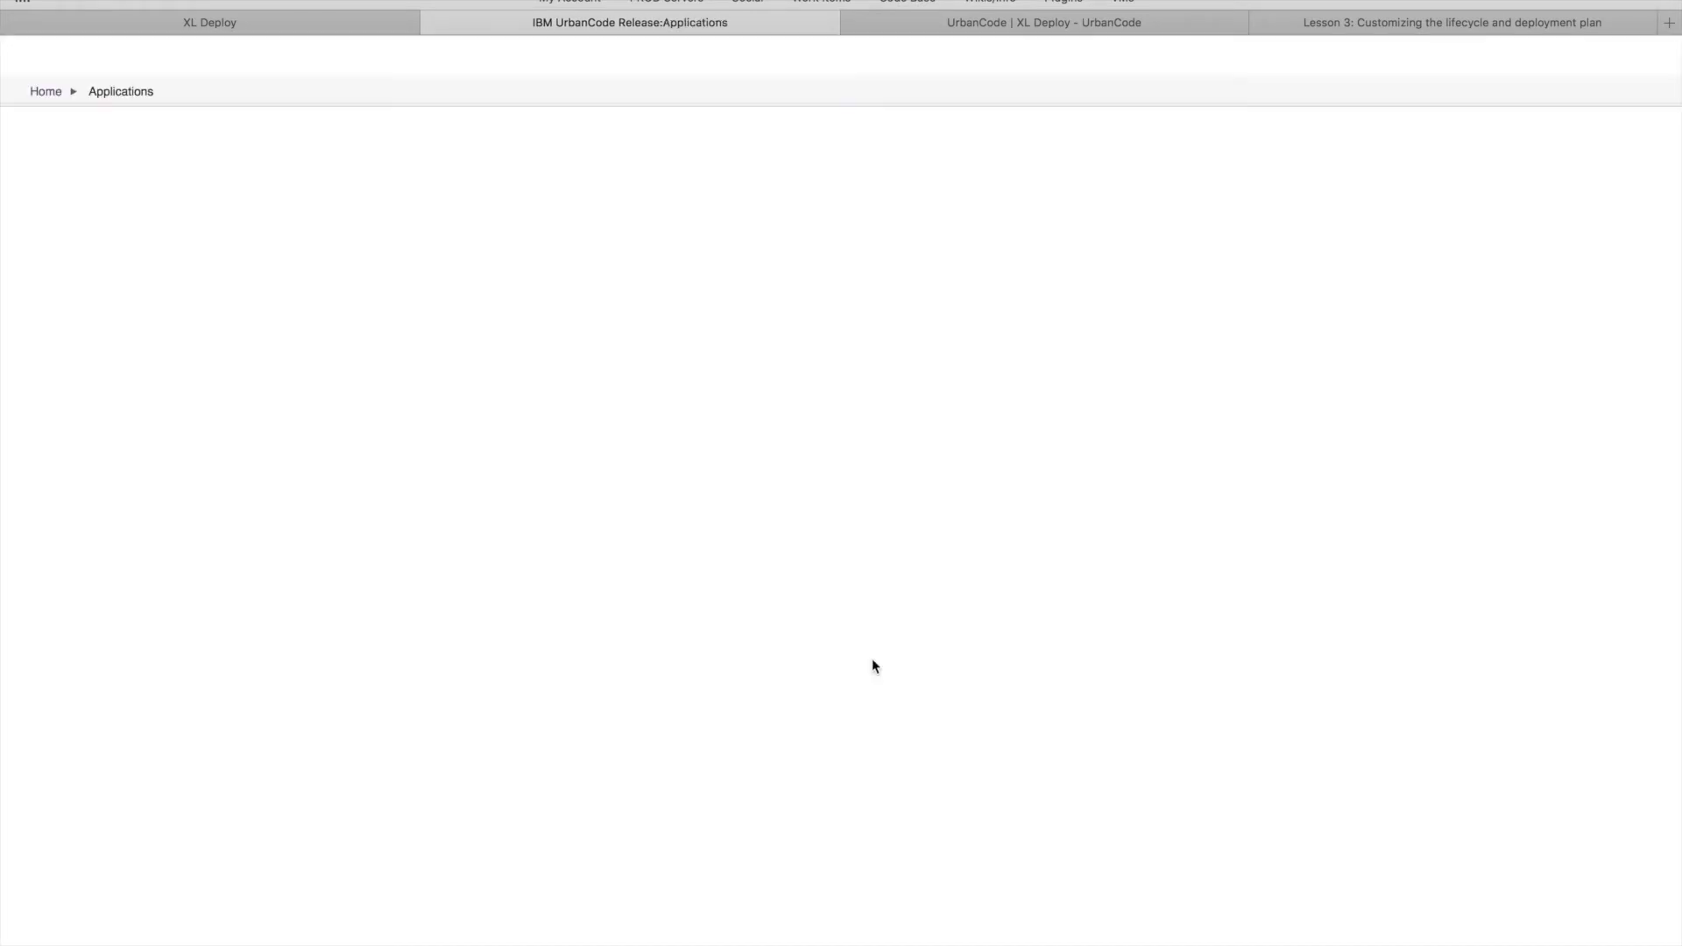
left_click(77, 349)
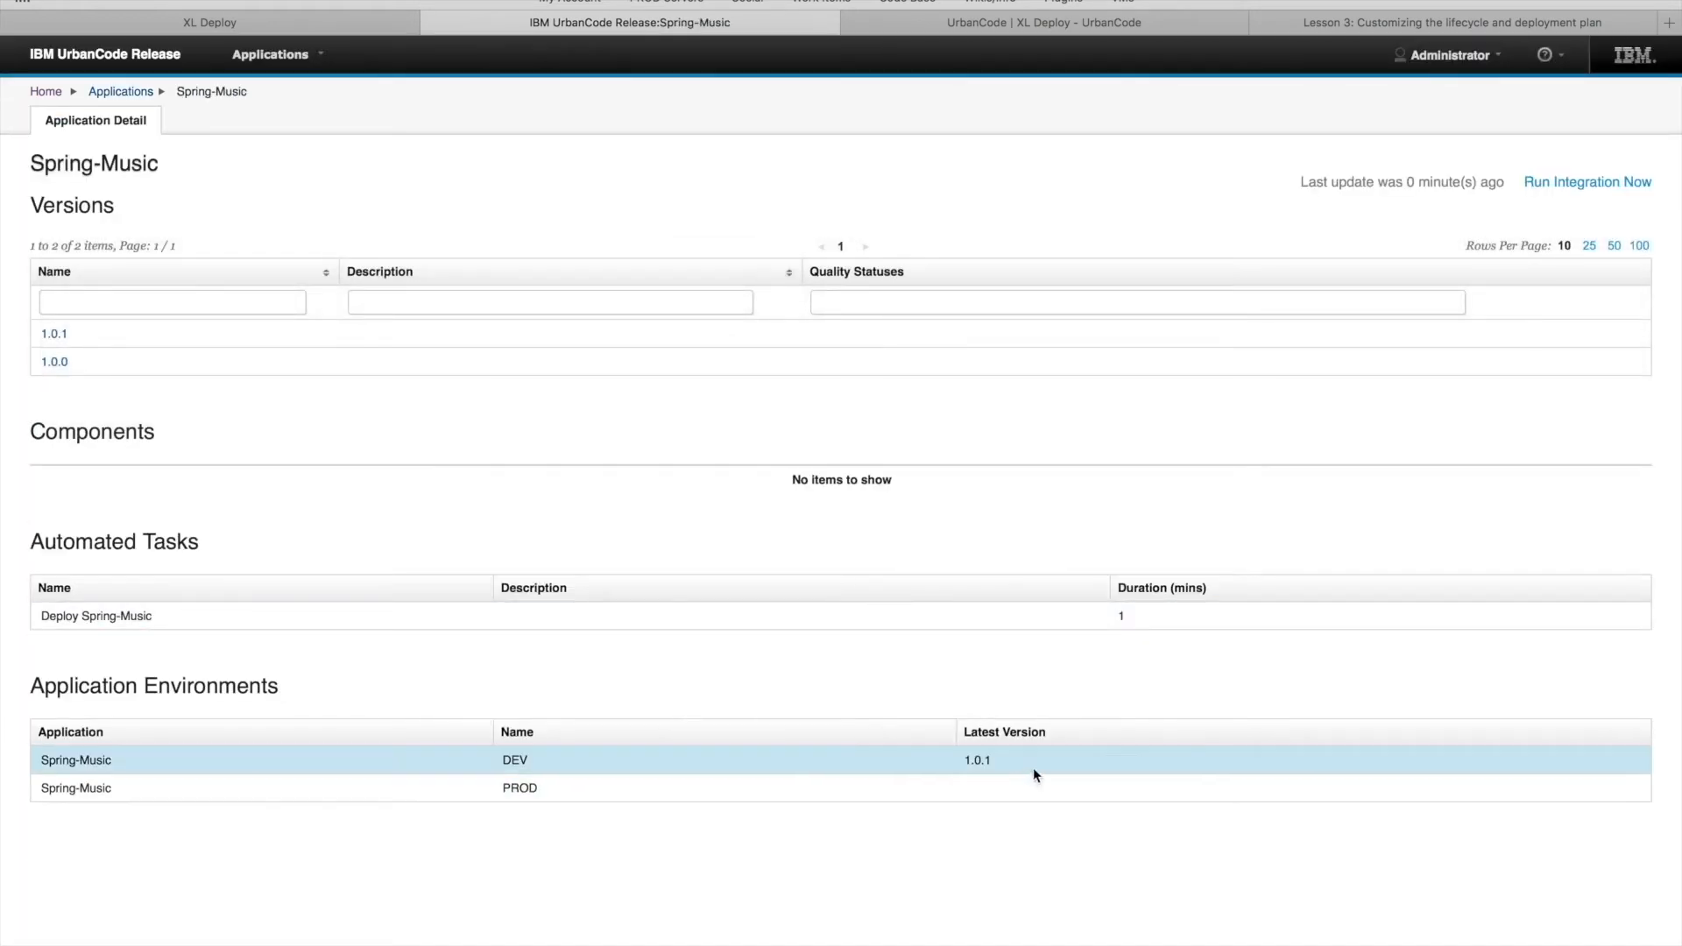
left_click_drag(994, 761, 960, 761)
left_click(959, 761)
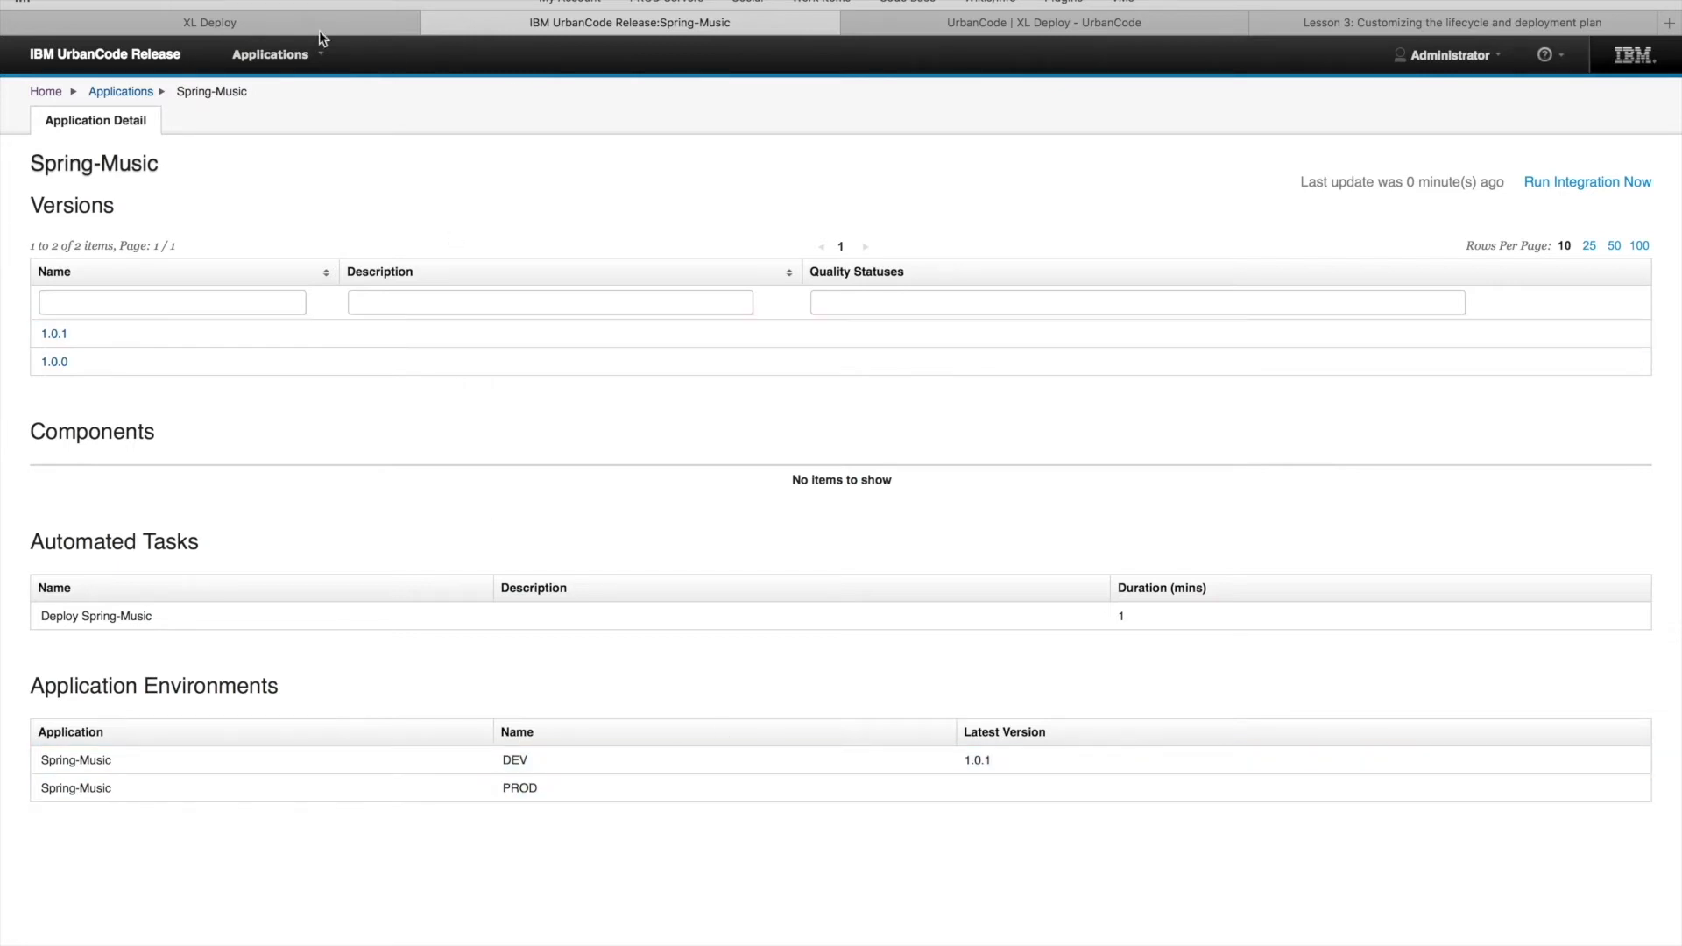
Switch to XL Deploy and close the list of deployment tasks
left_click(285, 21)
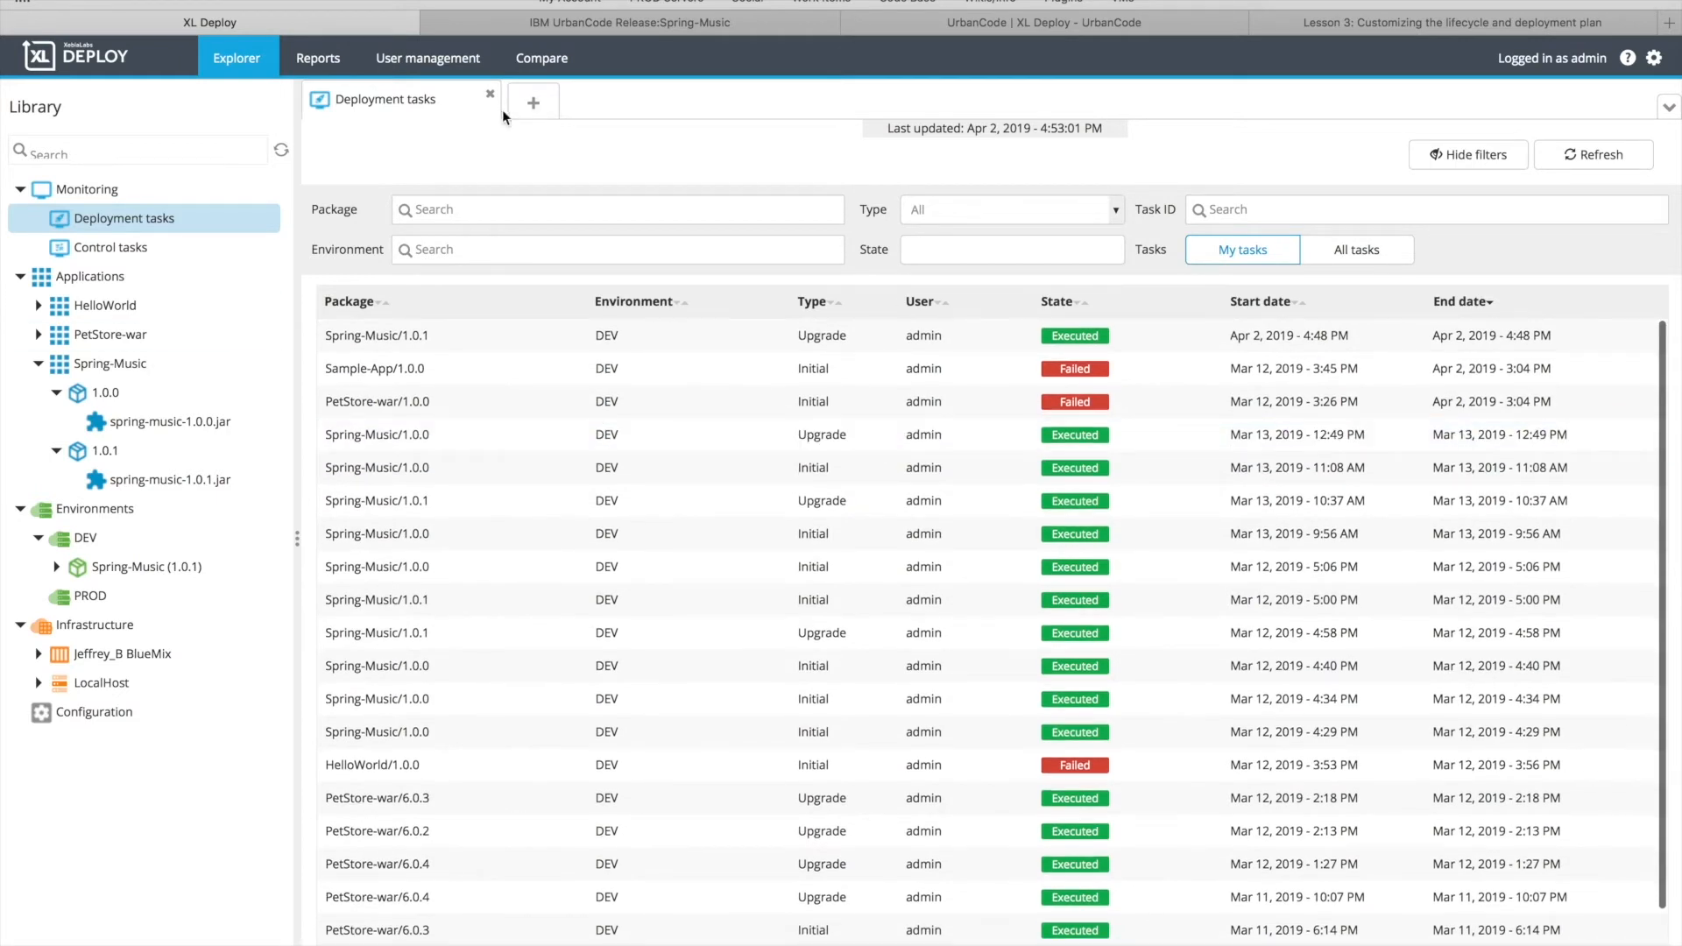
left_click(490, 95)
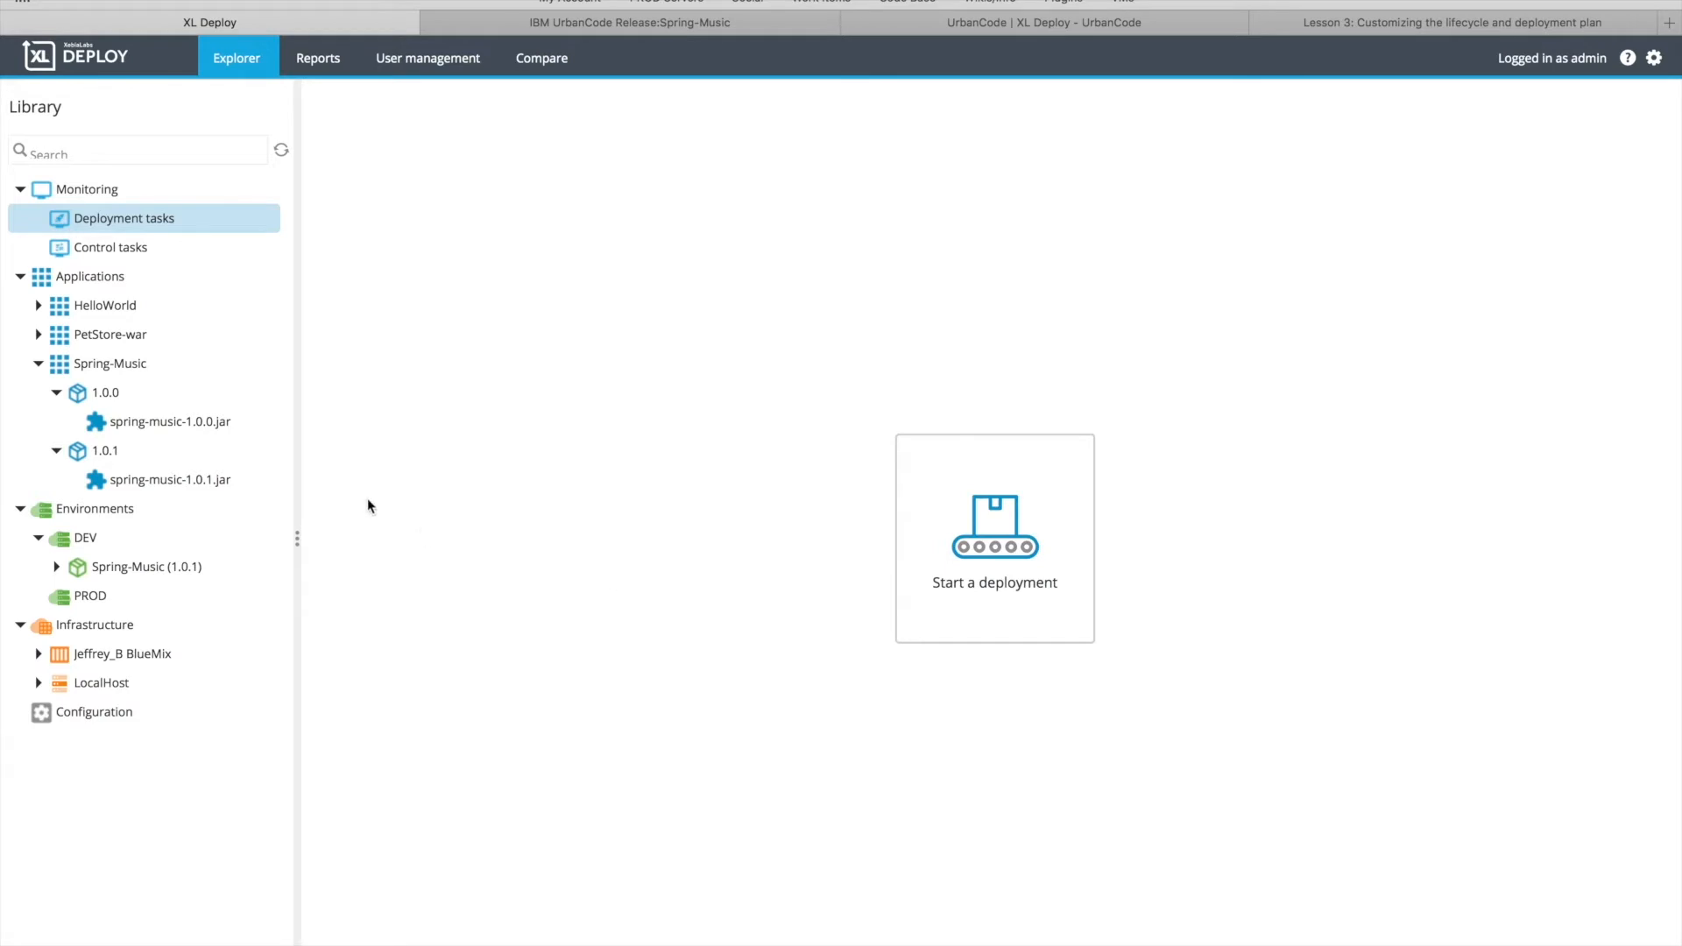
right_click(144, 453)
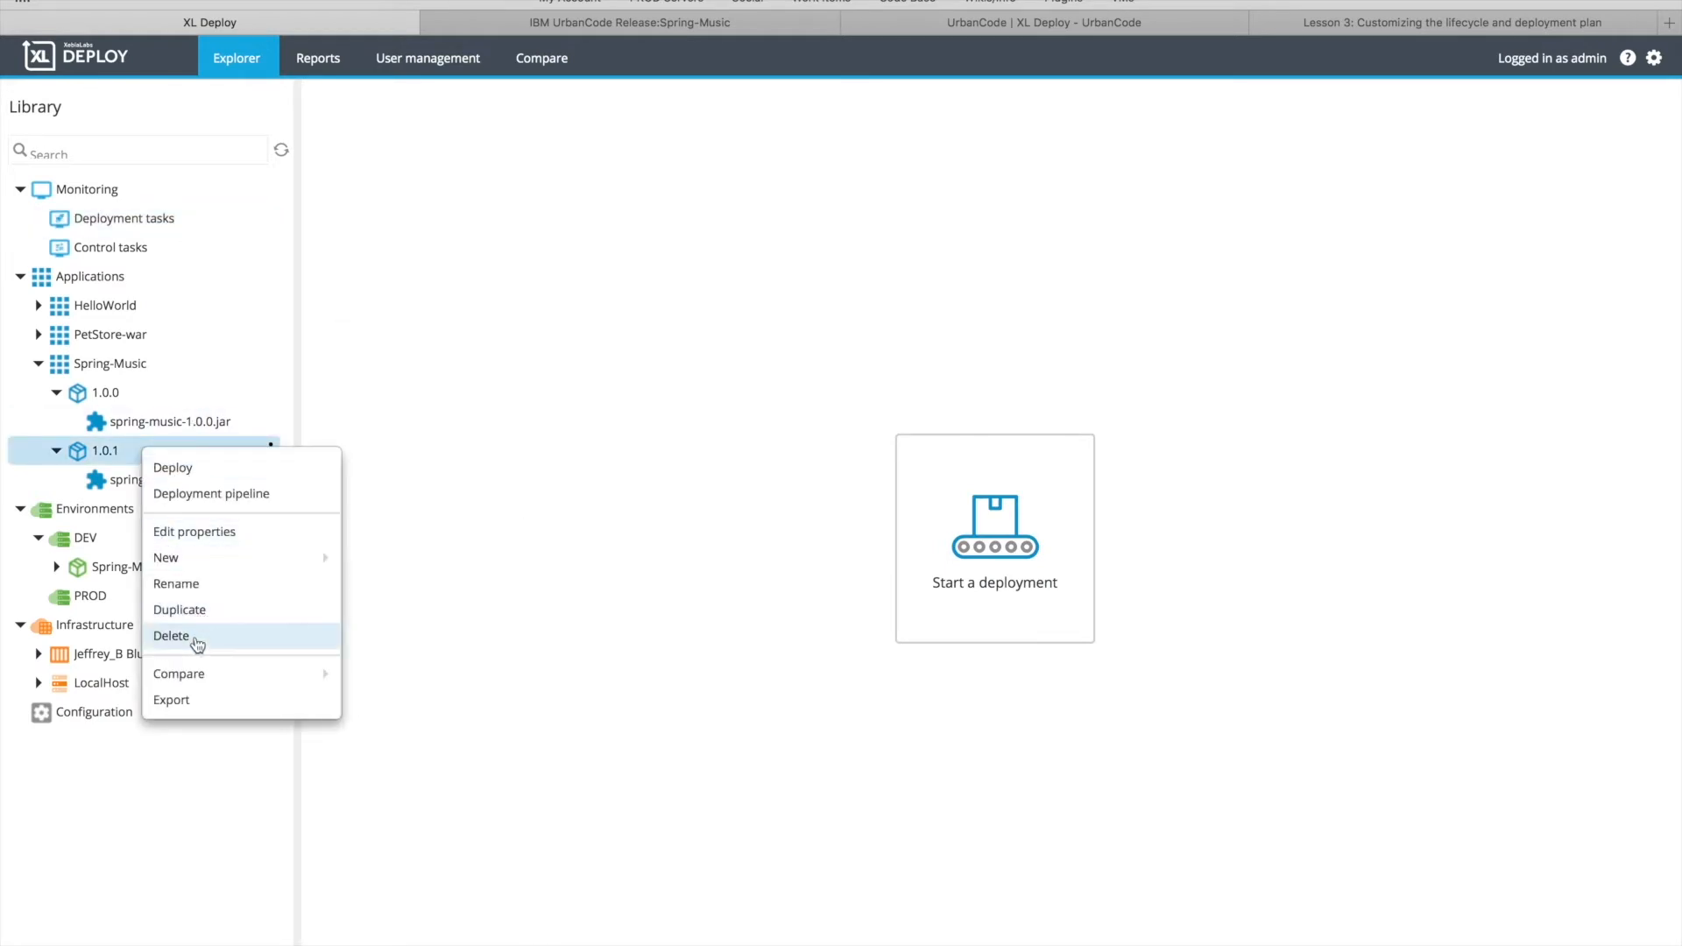
left_click(430, 356)
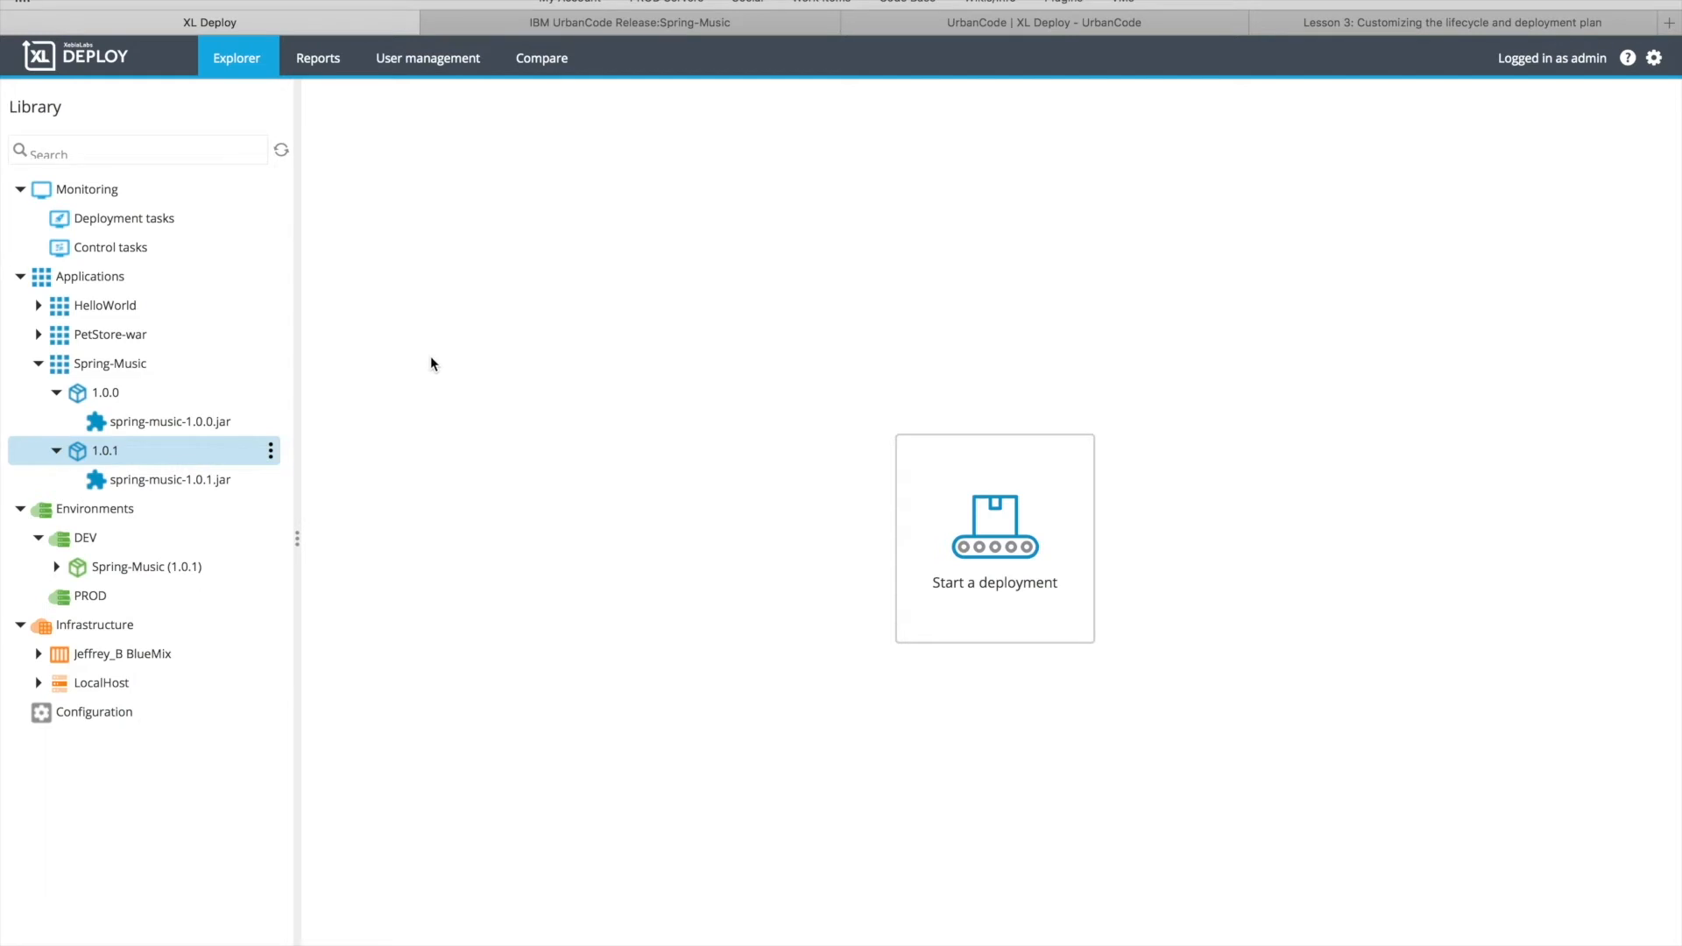
left_click(271, 452)
mouse_move(350, 562)
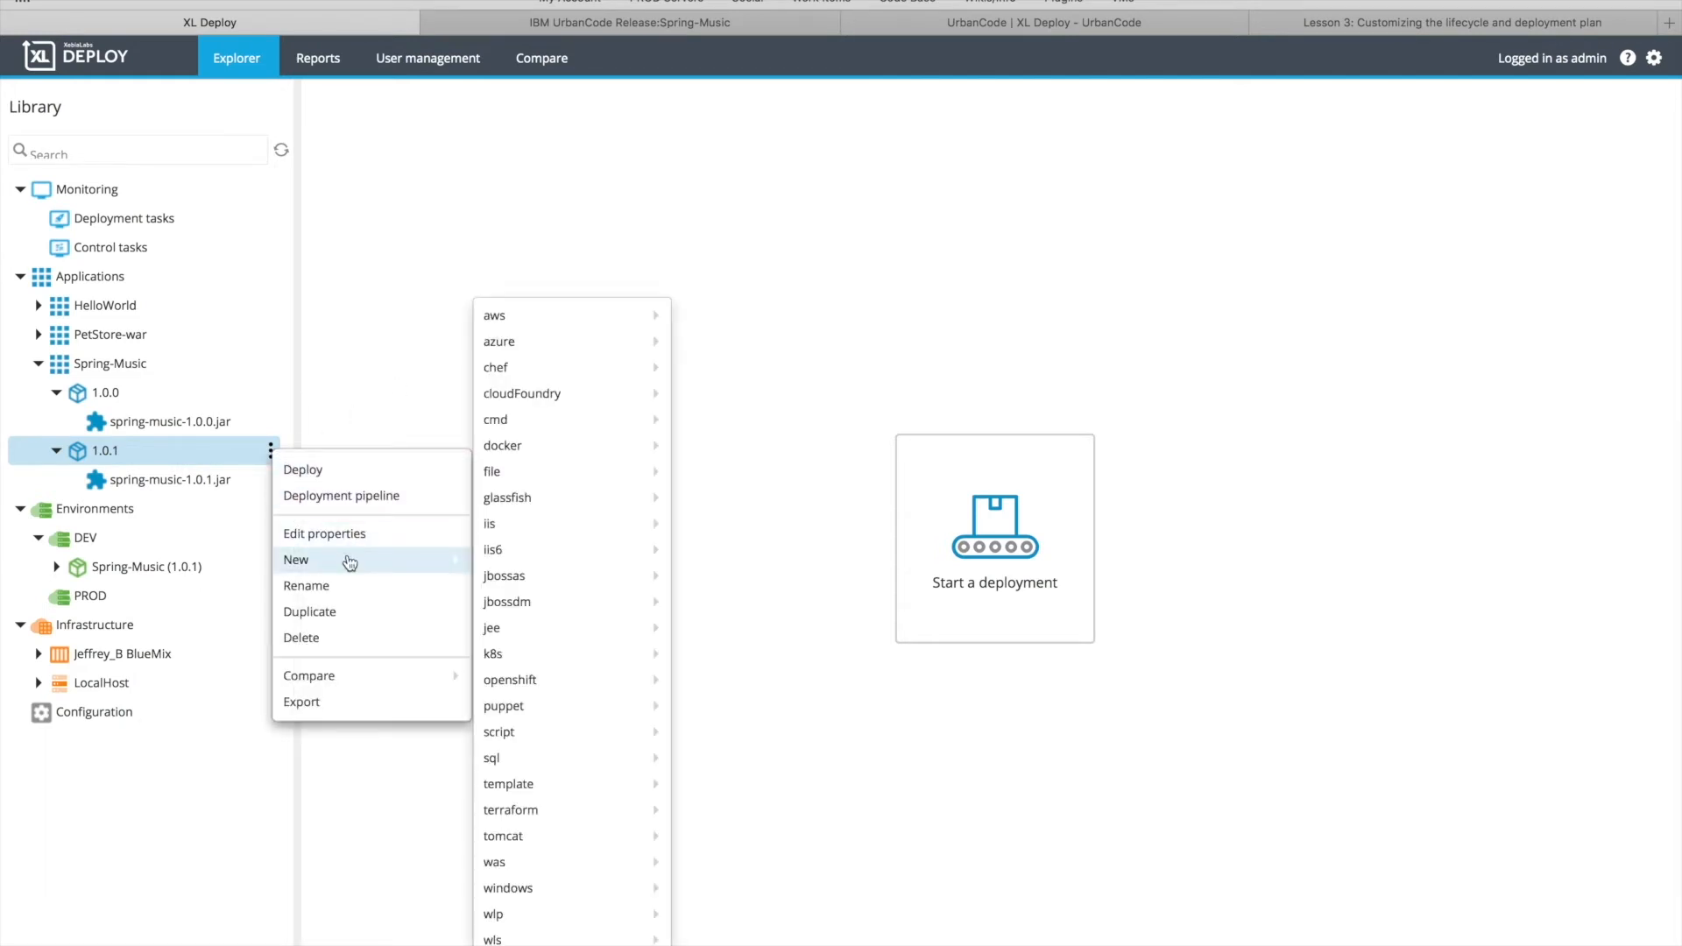
left_click(405, 372)
left_click(270, 366)
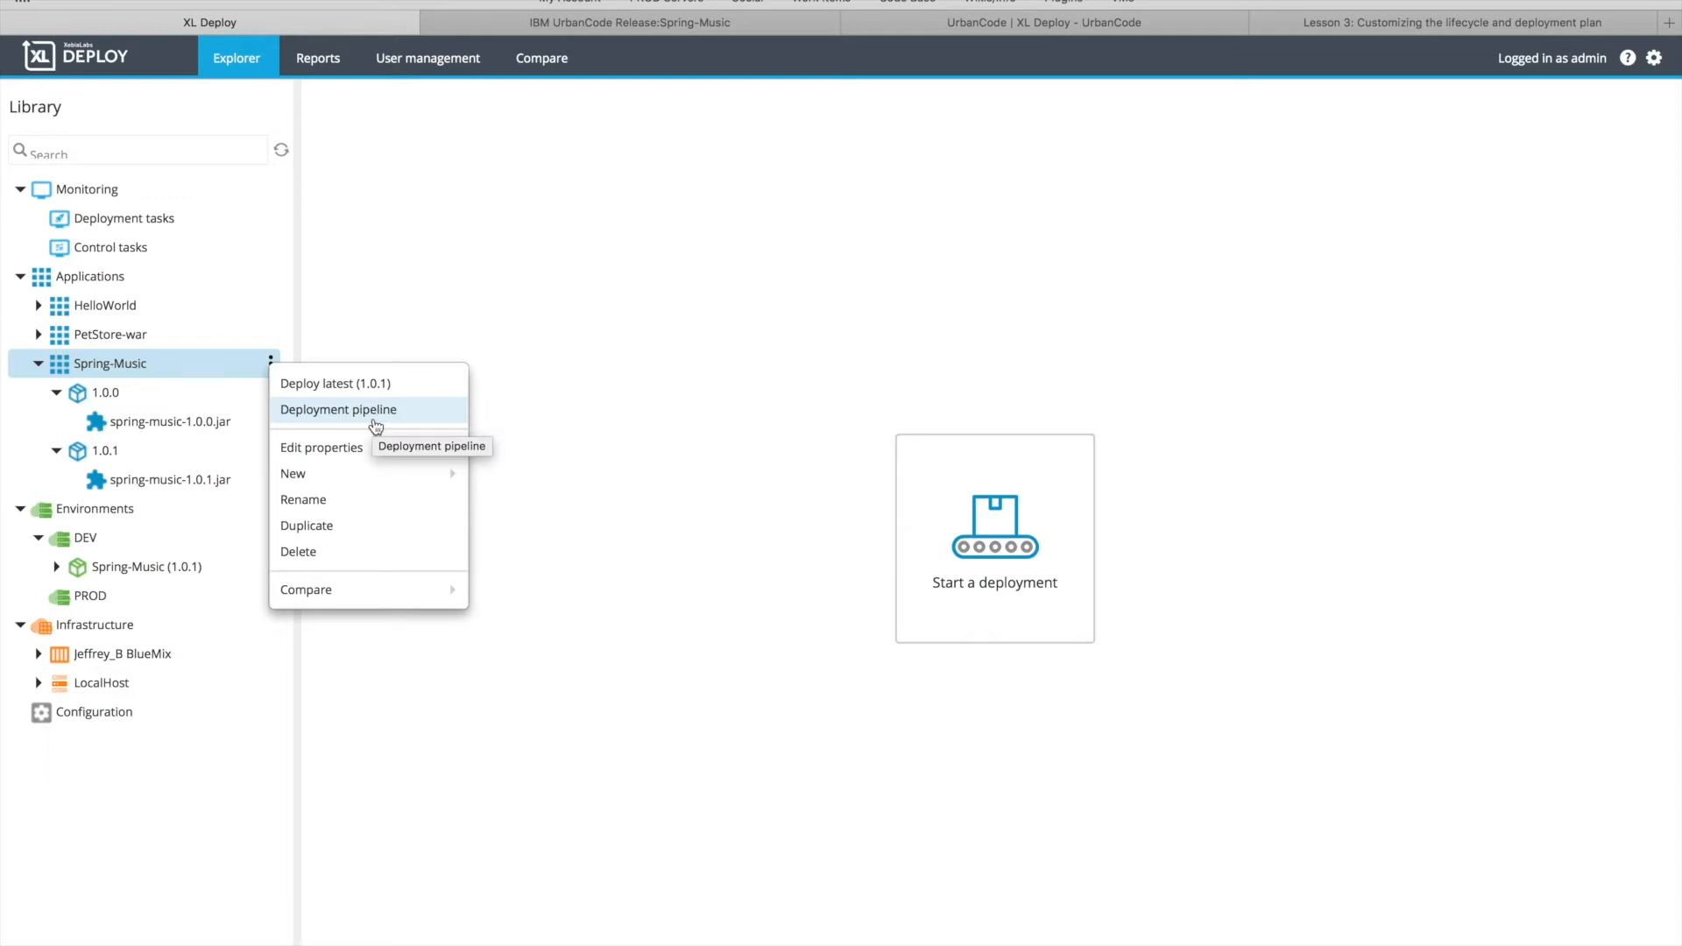
left_click(189, 479)
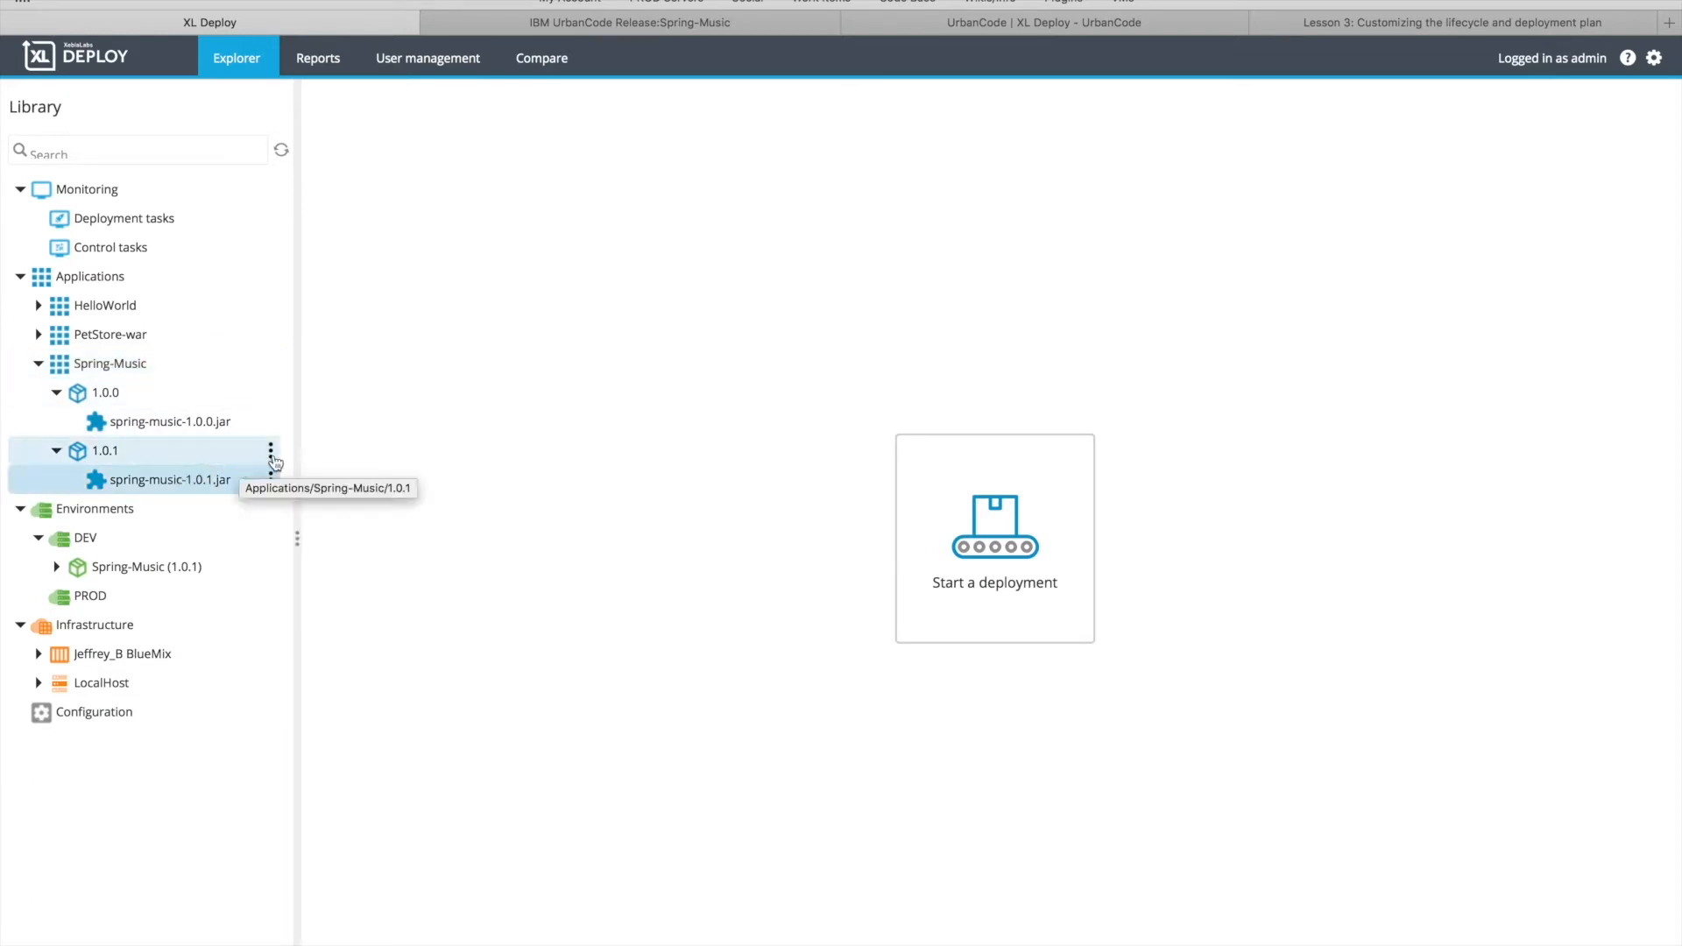
left_click(271, 456)
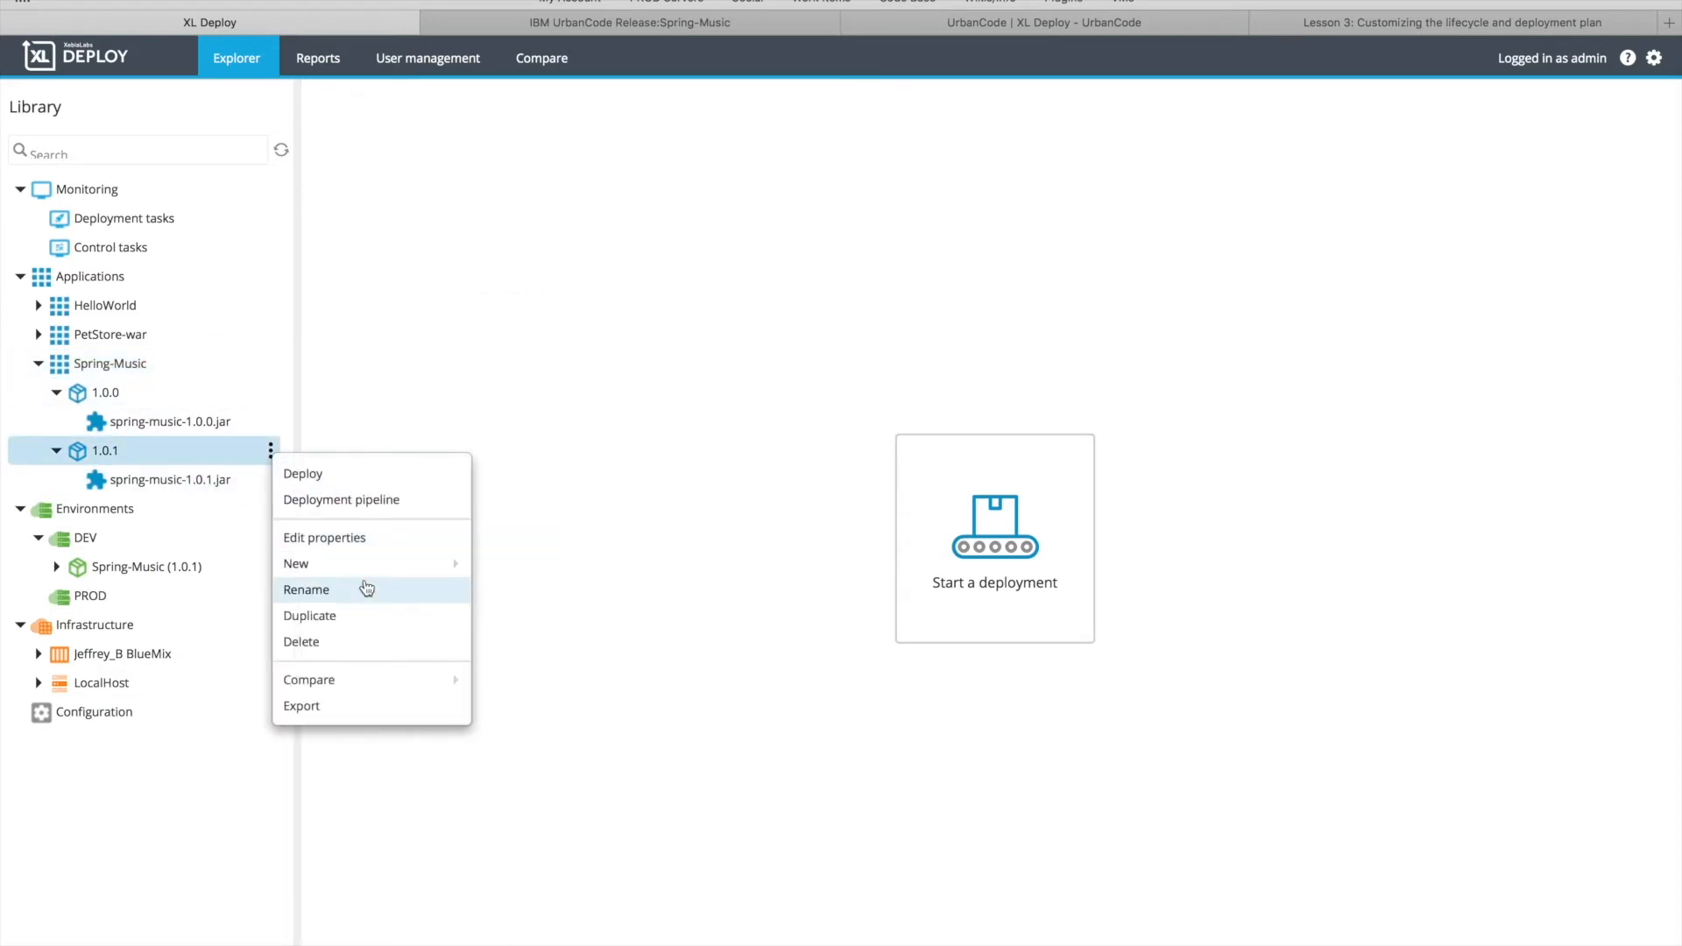
mouse_move(374, 575)
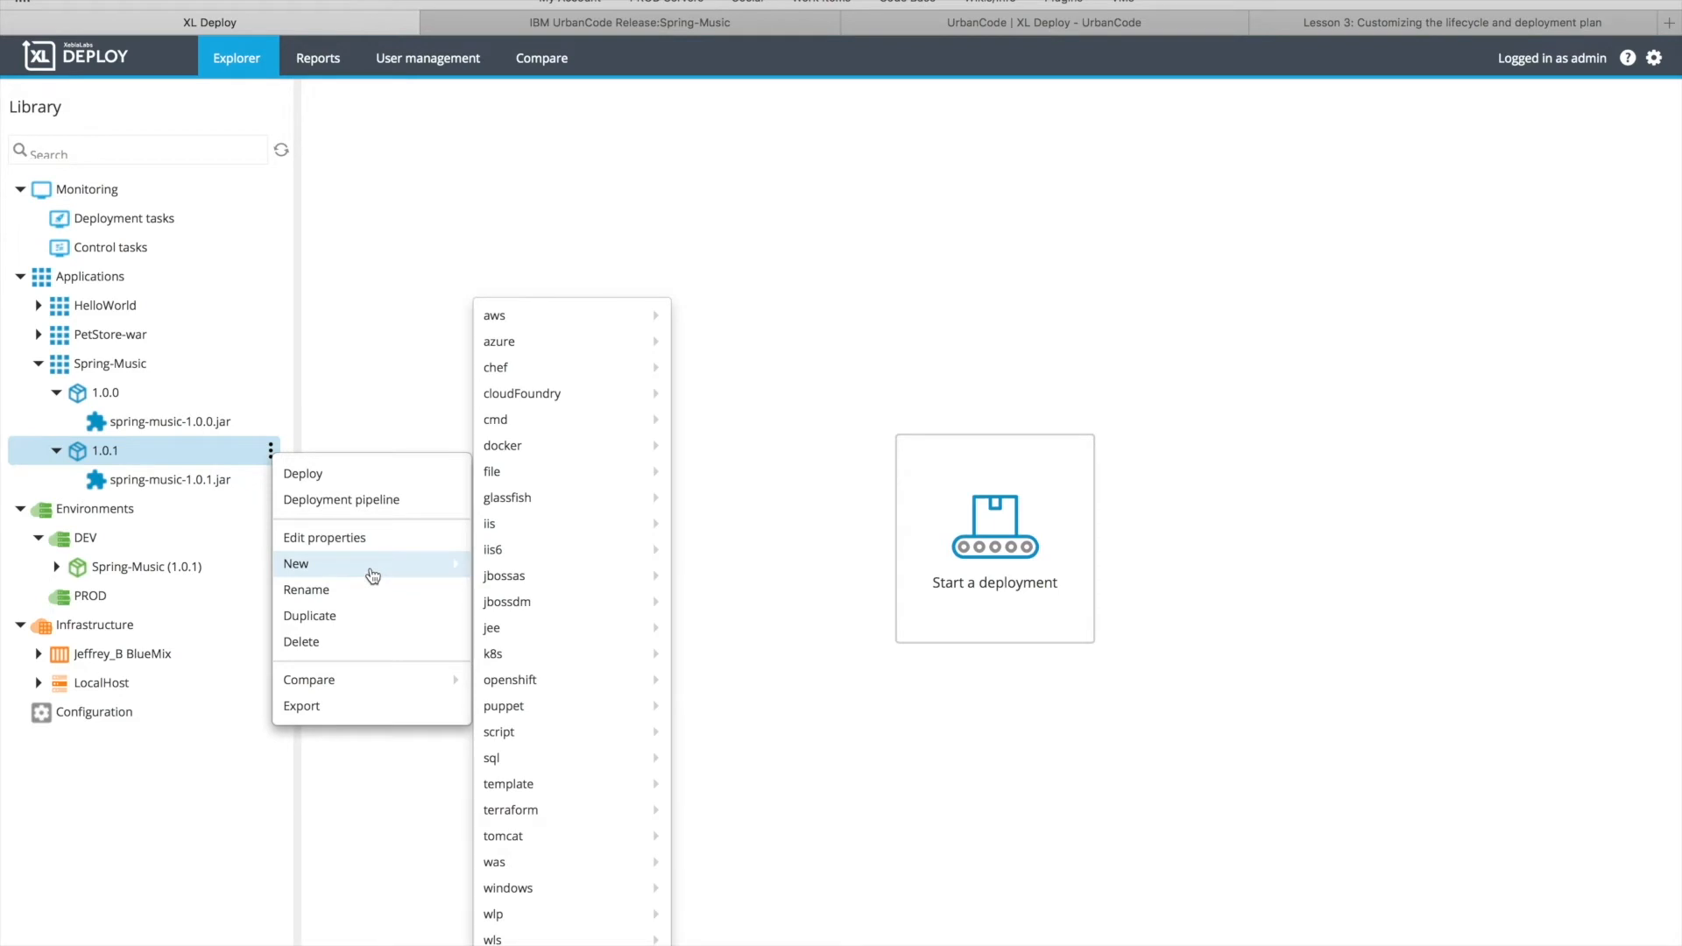
left_click(402, 474)
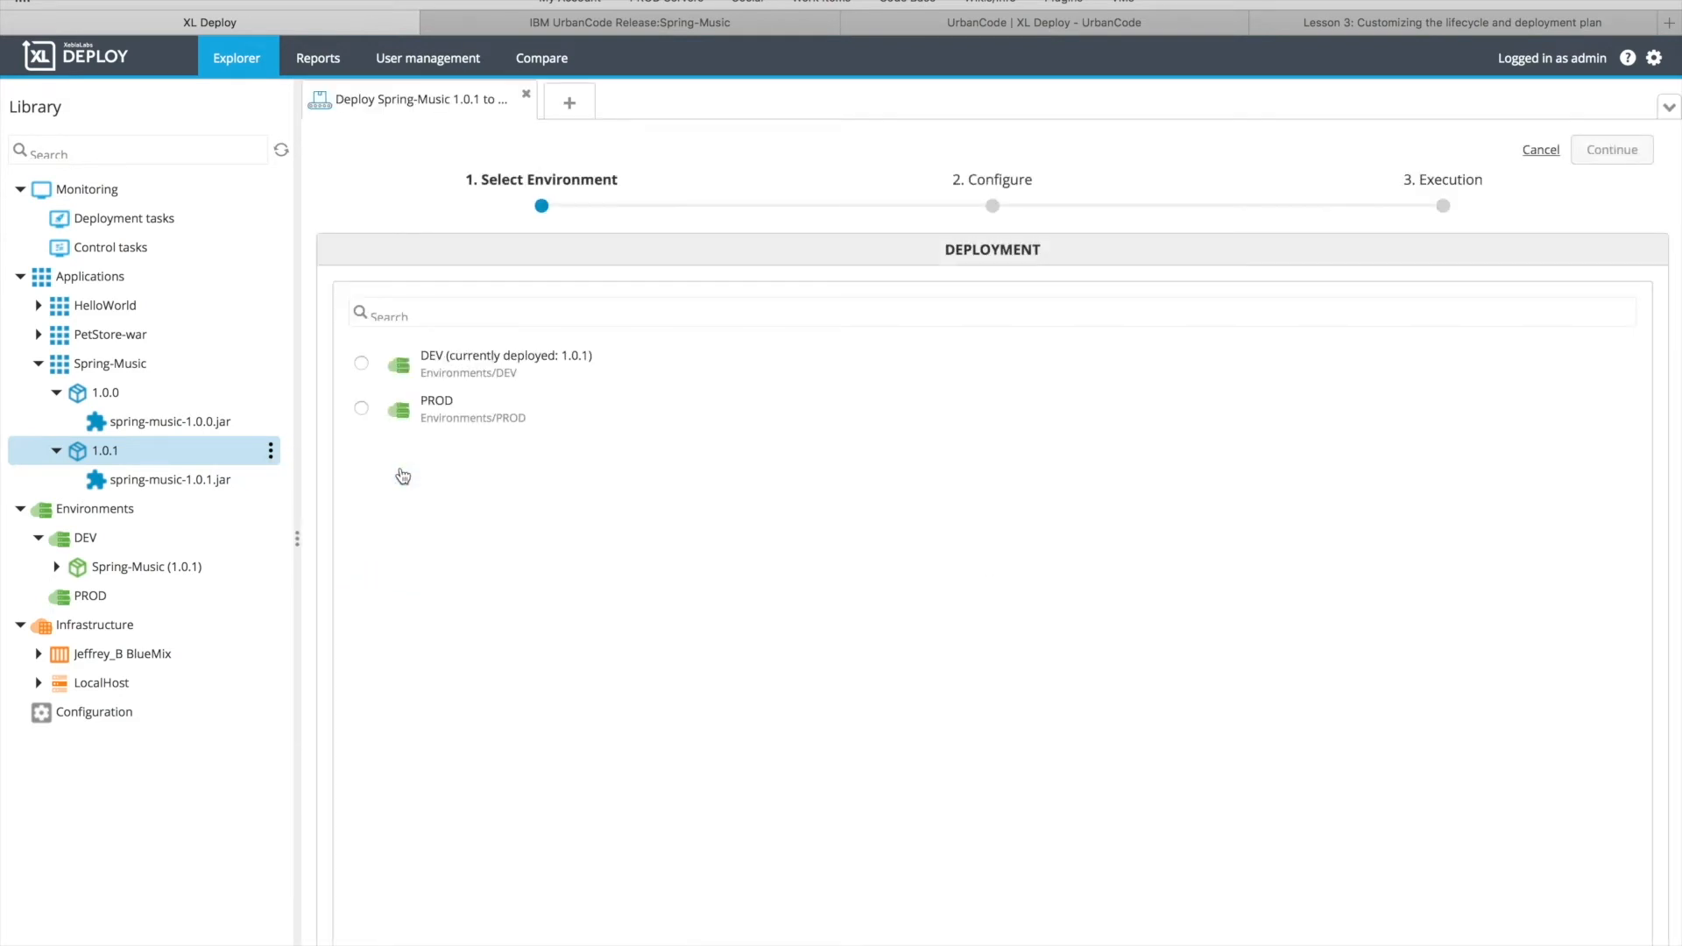
left_click(1544, 152)
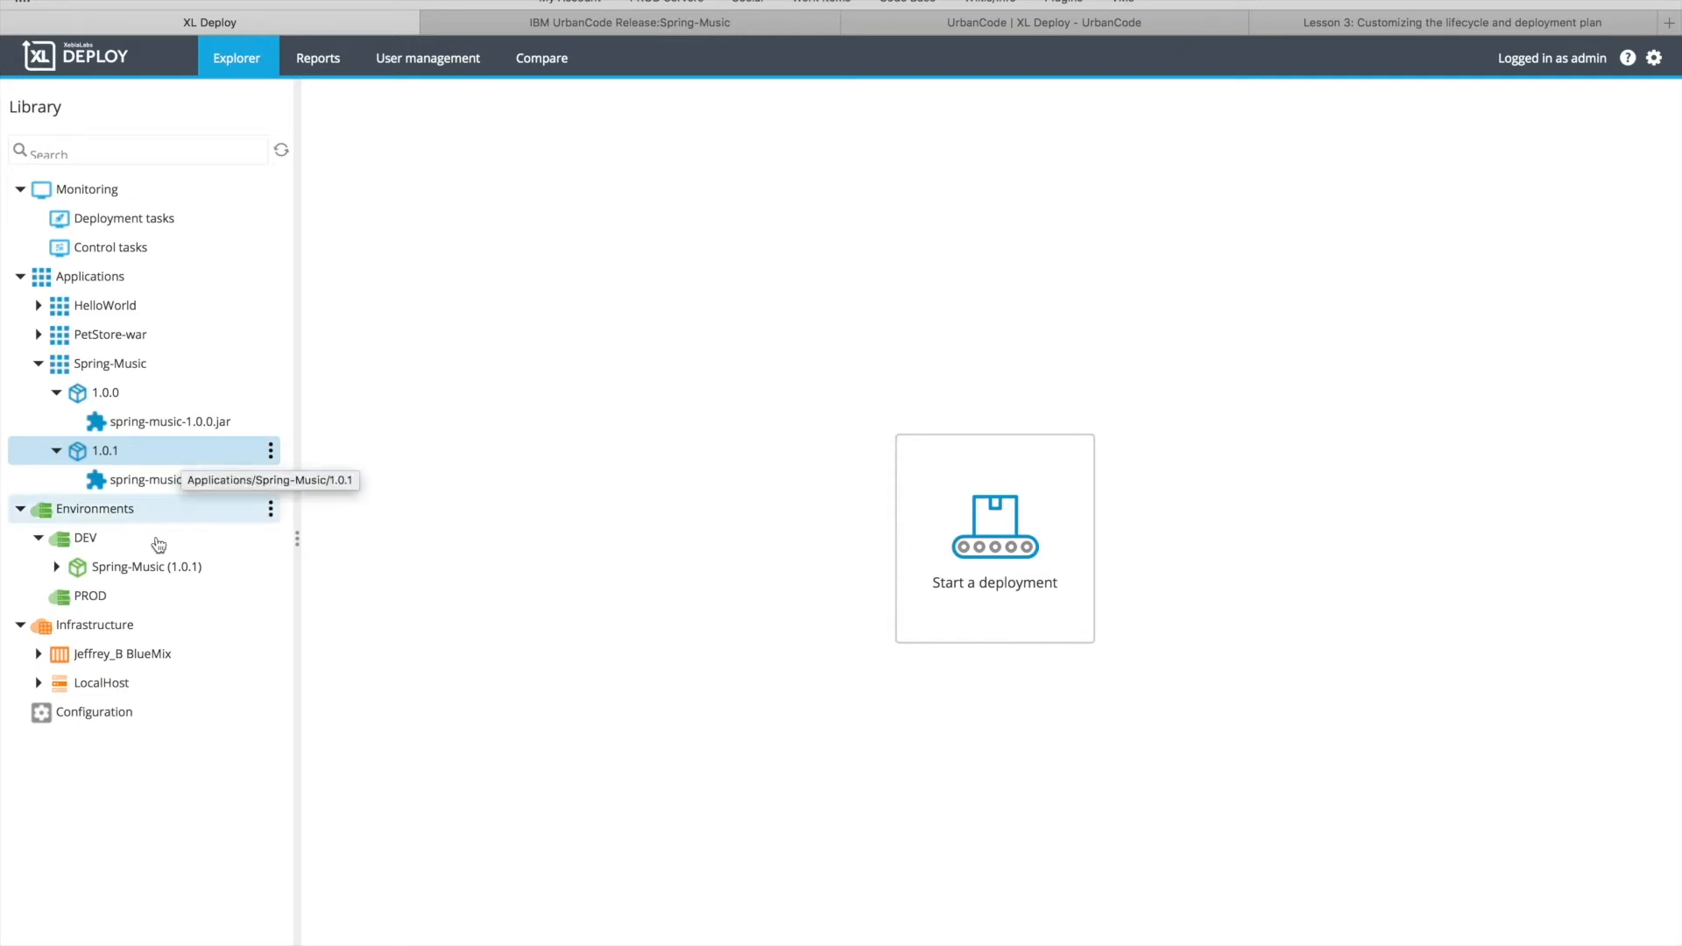
Delete the deployed Spring-Music 1.0.1 application from the DEV environment and confirm its removal
right_click(150, 567)
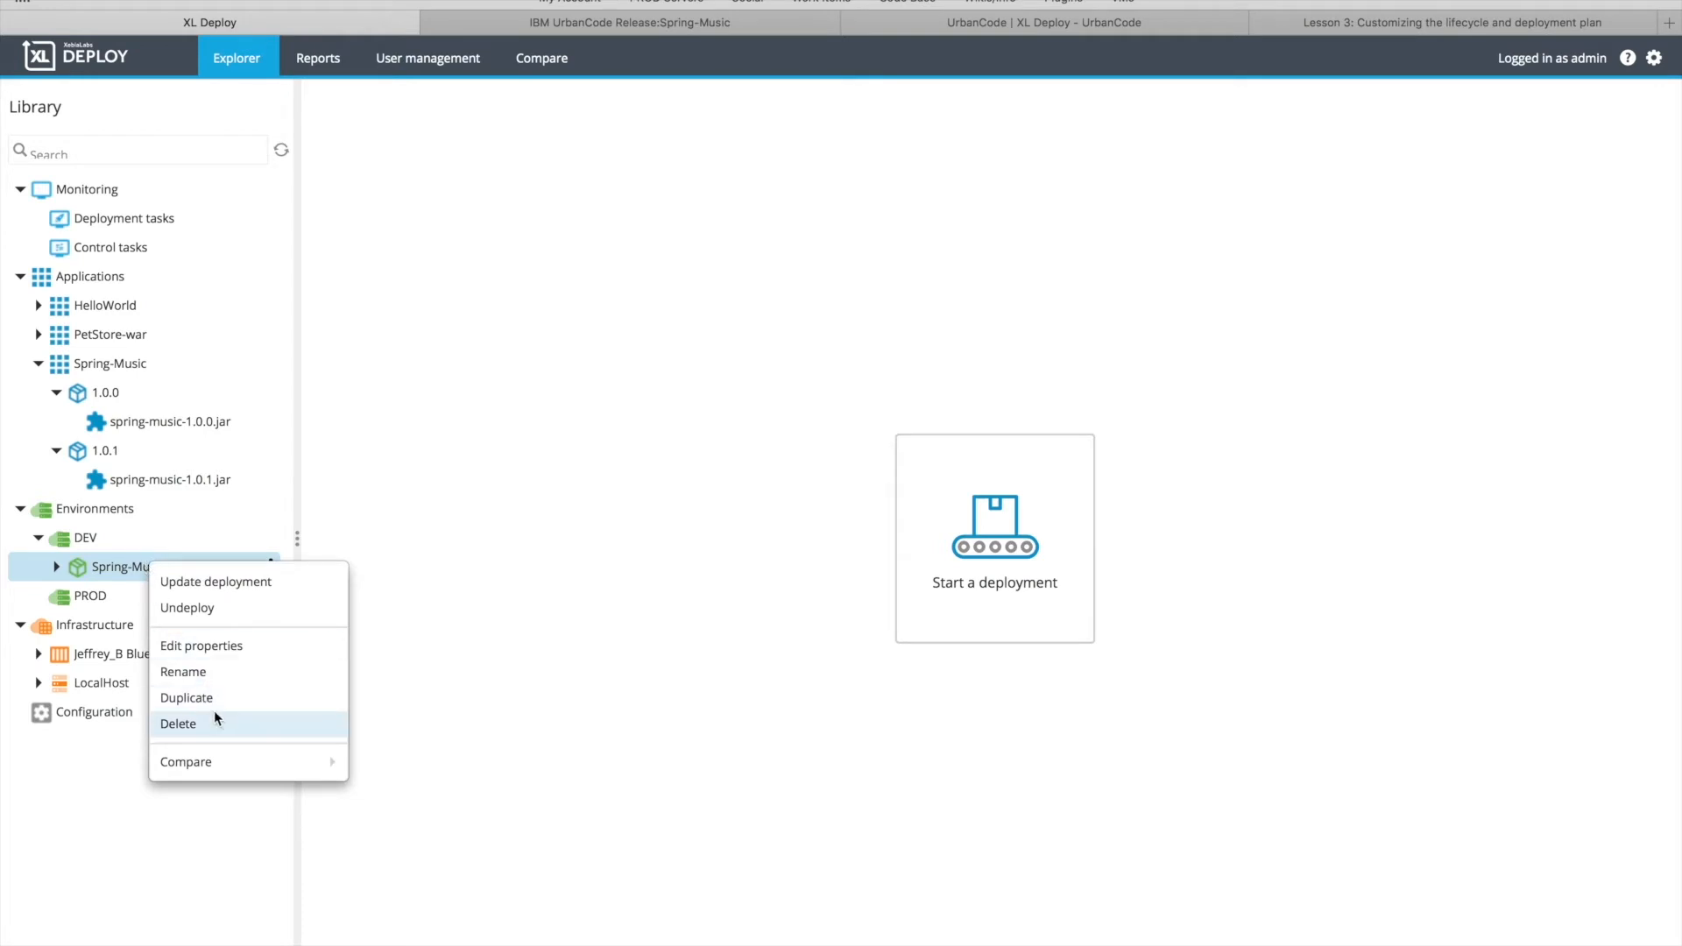
left_click(210, 725)
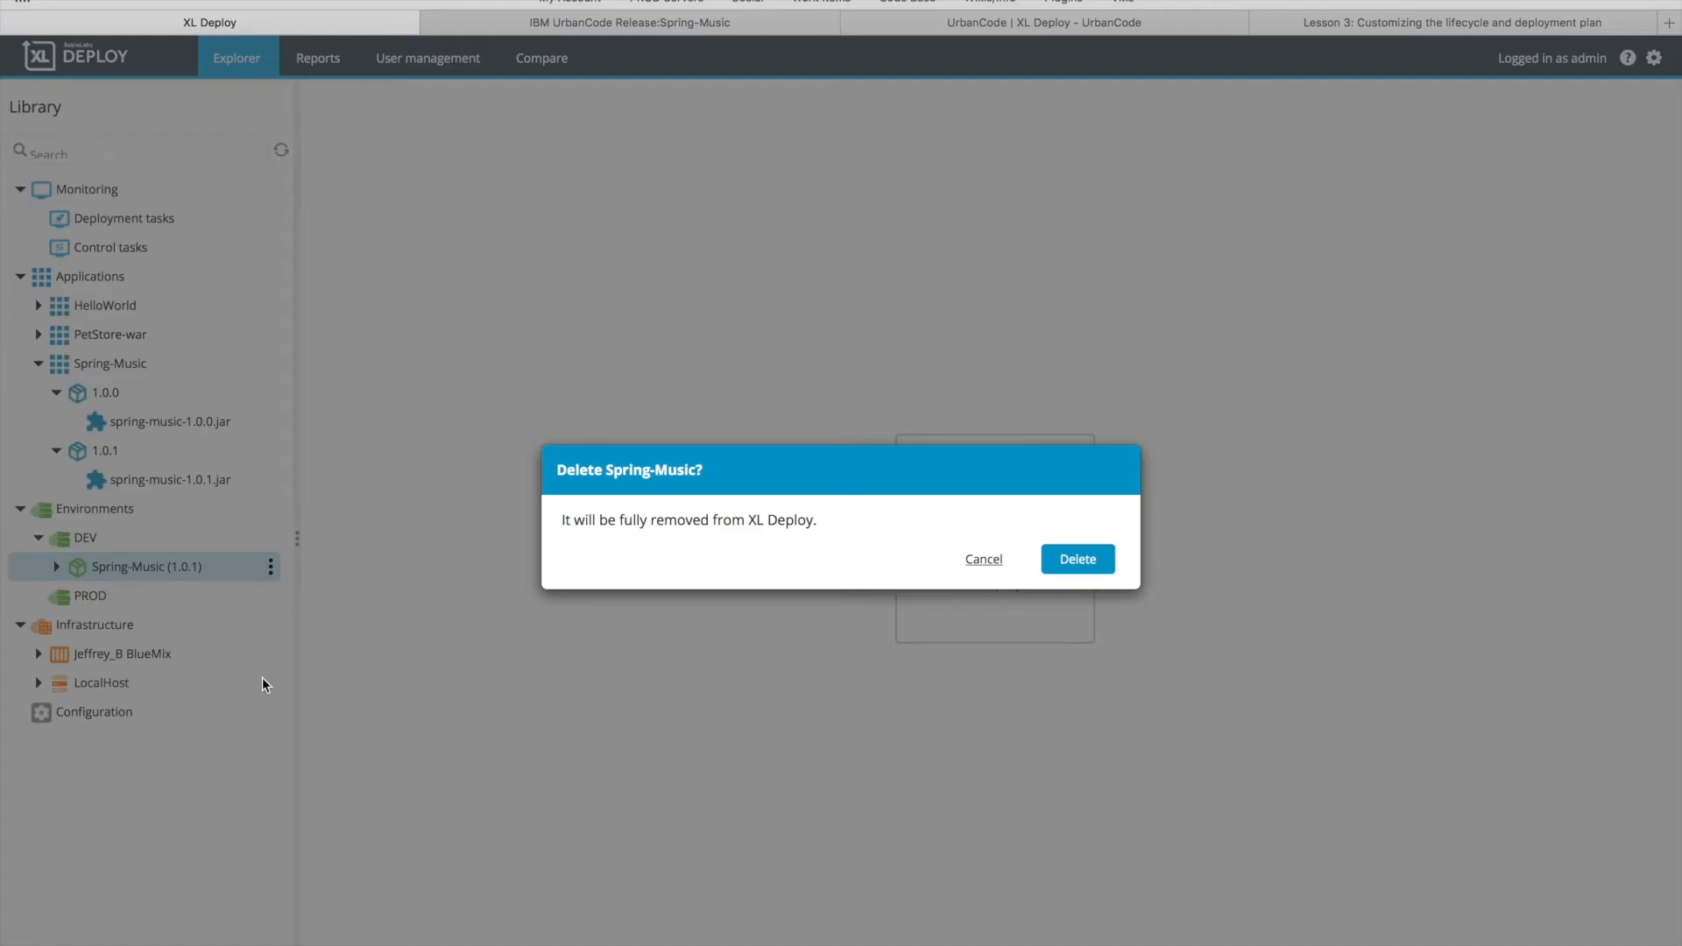
left_click(1082, 563)
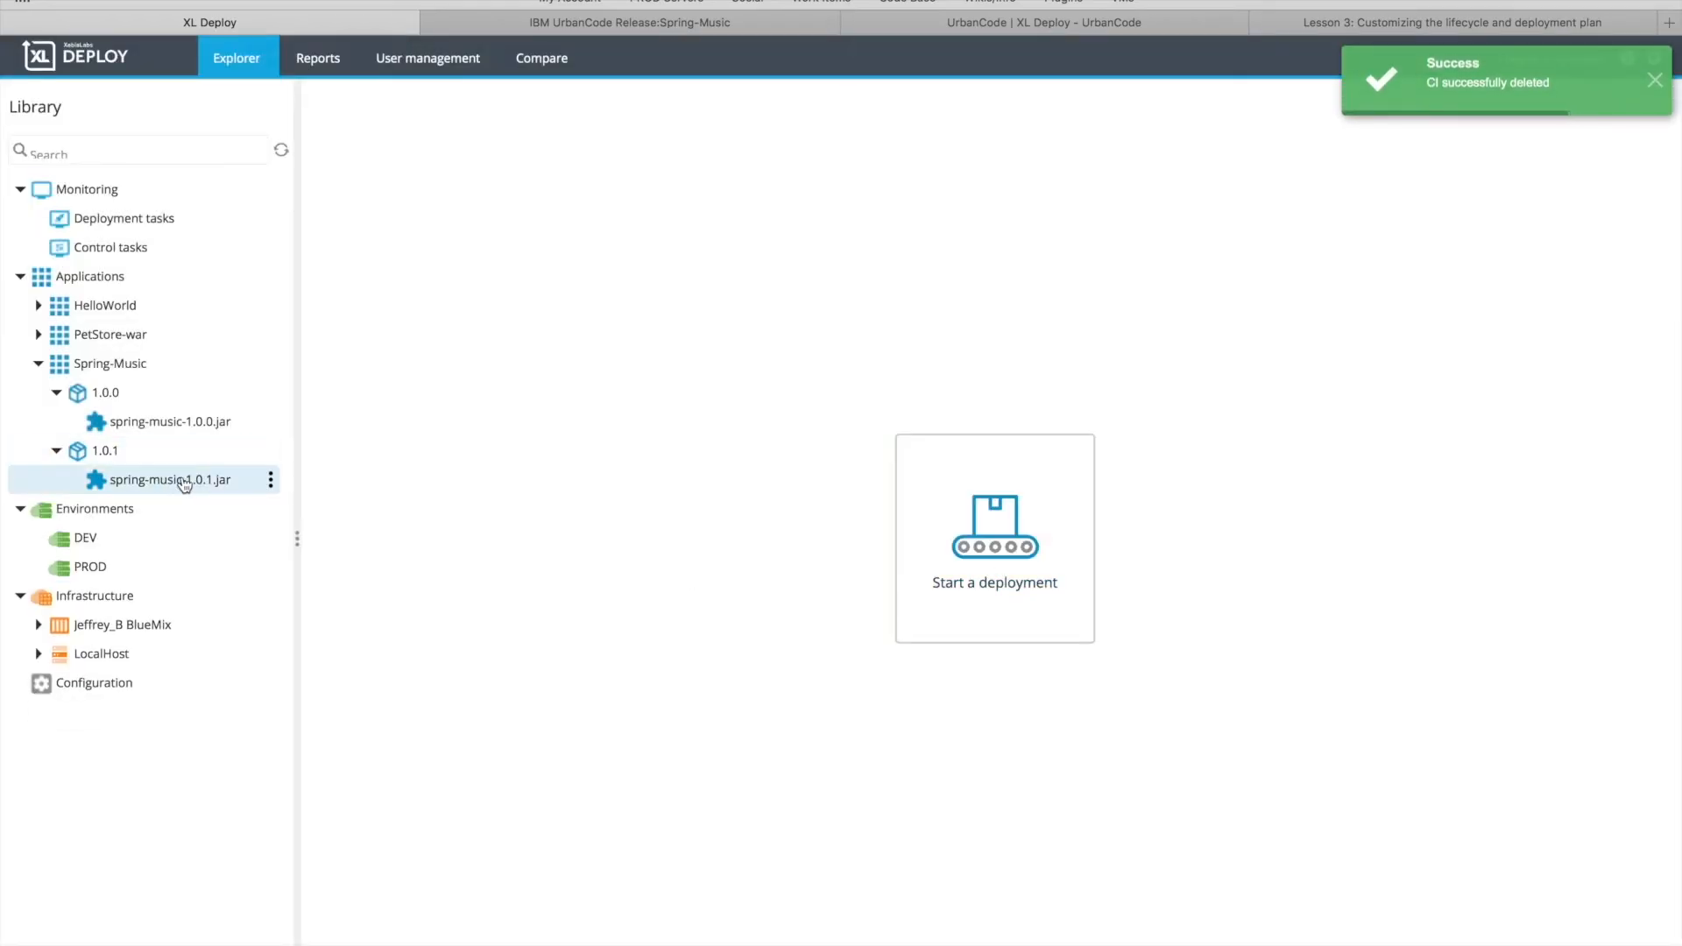
Try to delete the 1.0.1 package of the Spring-Music application
right_click(116, 450)
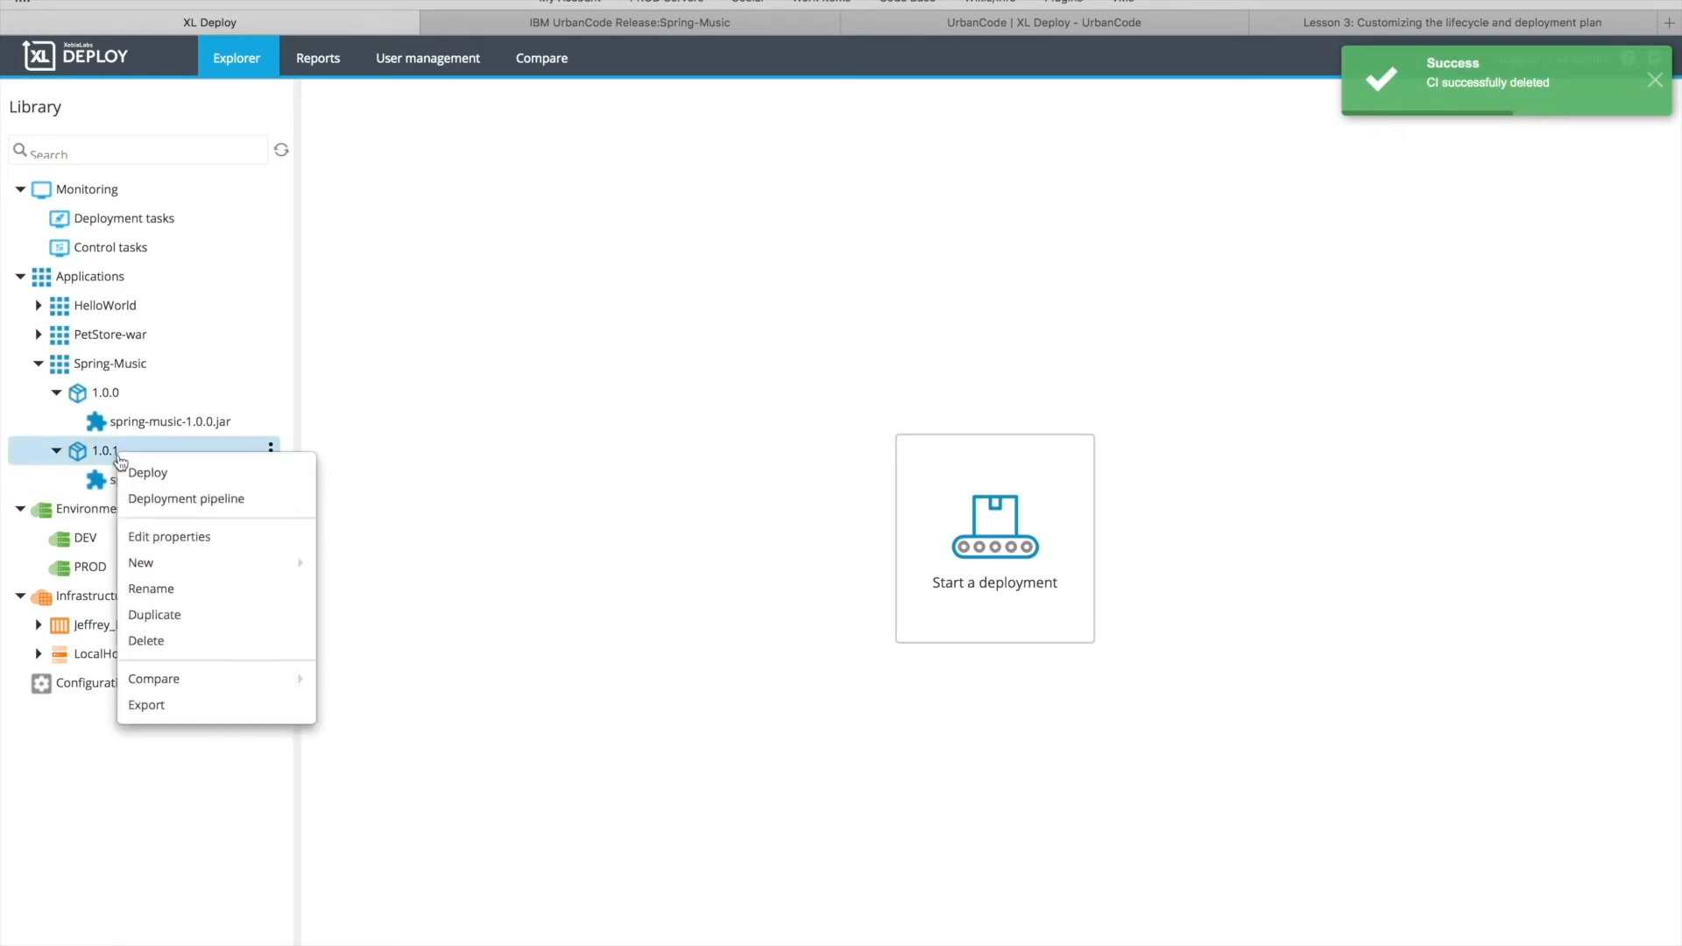
left_click(183, 640)
left_click(1088, 561)
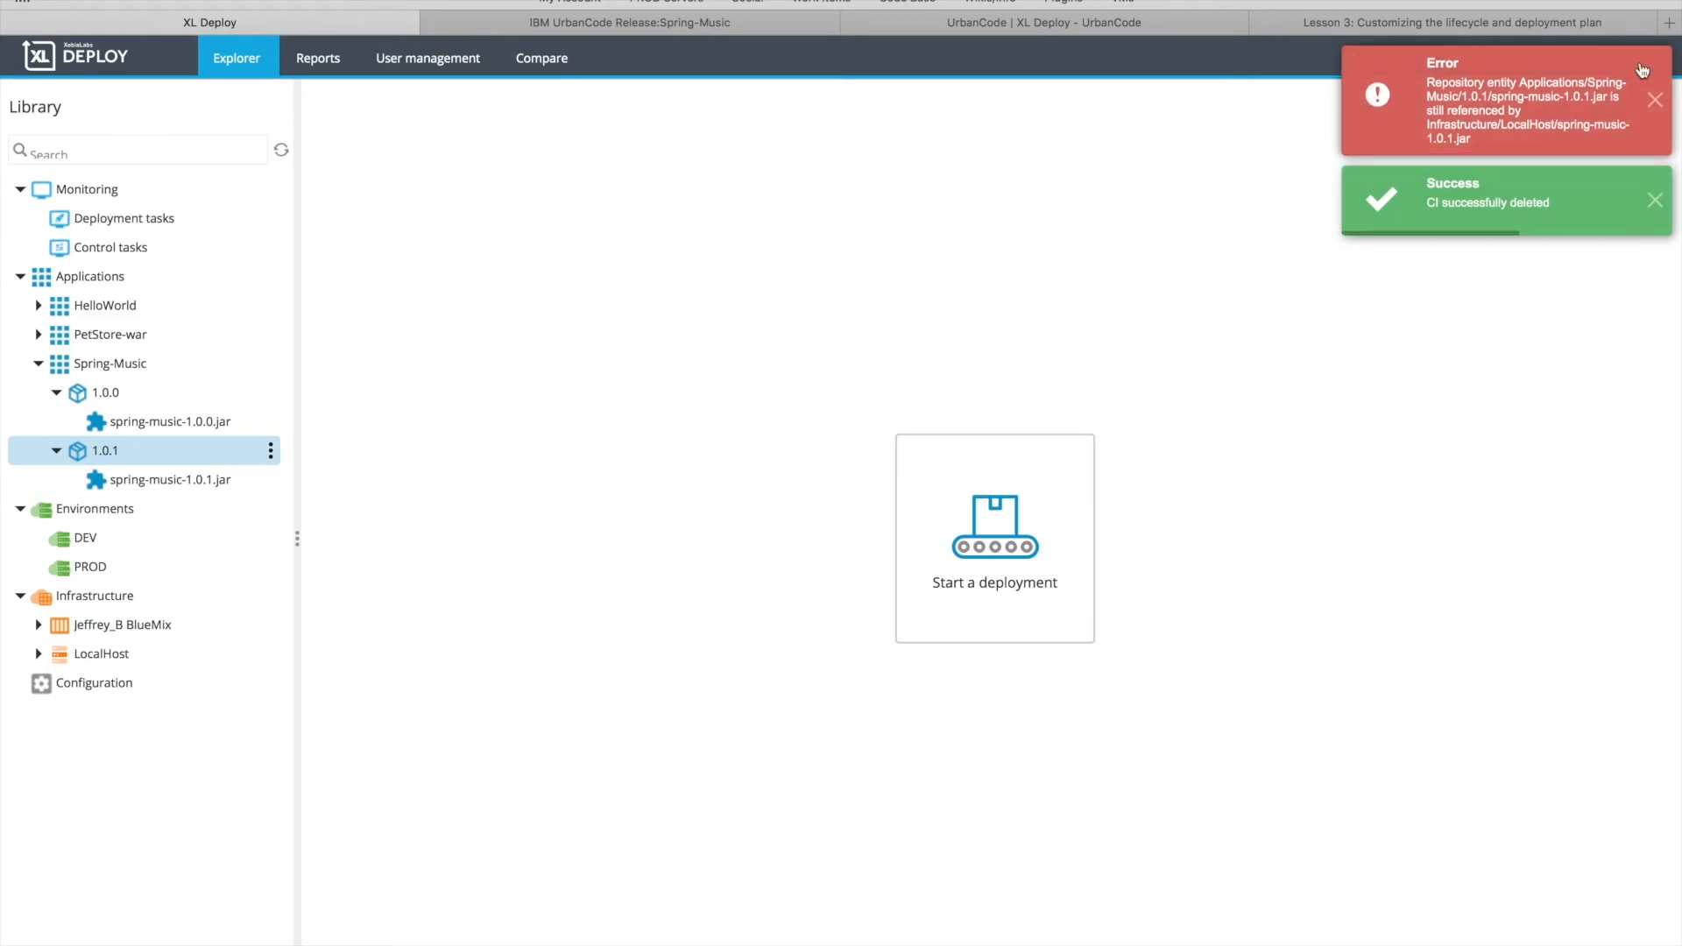
left_click(1656, 100)
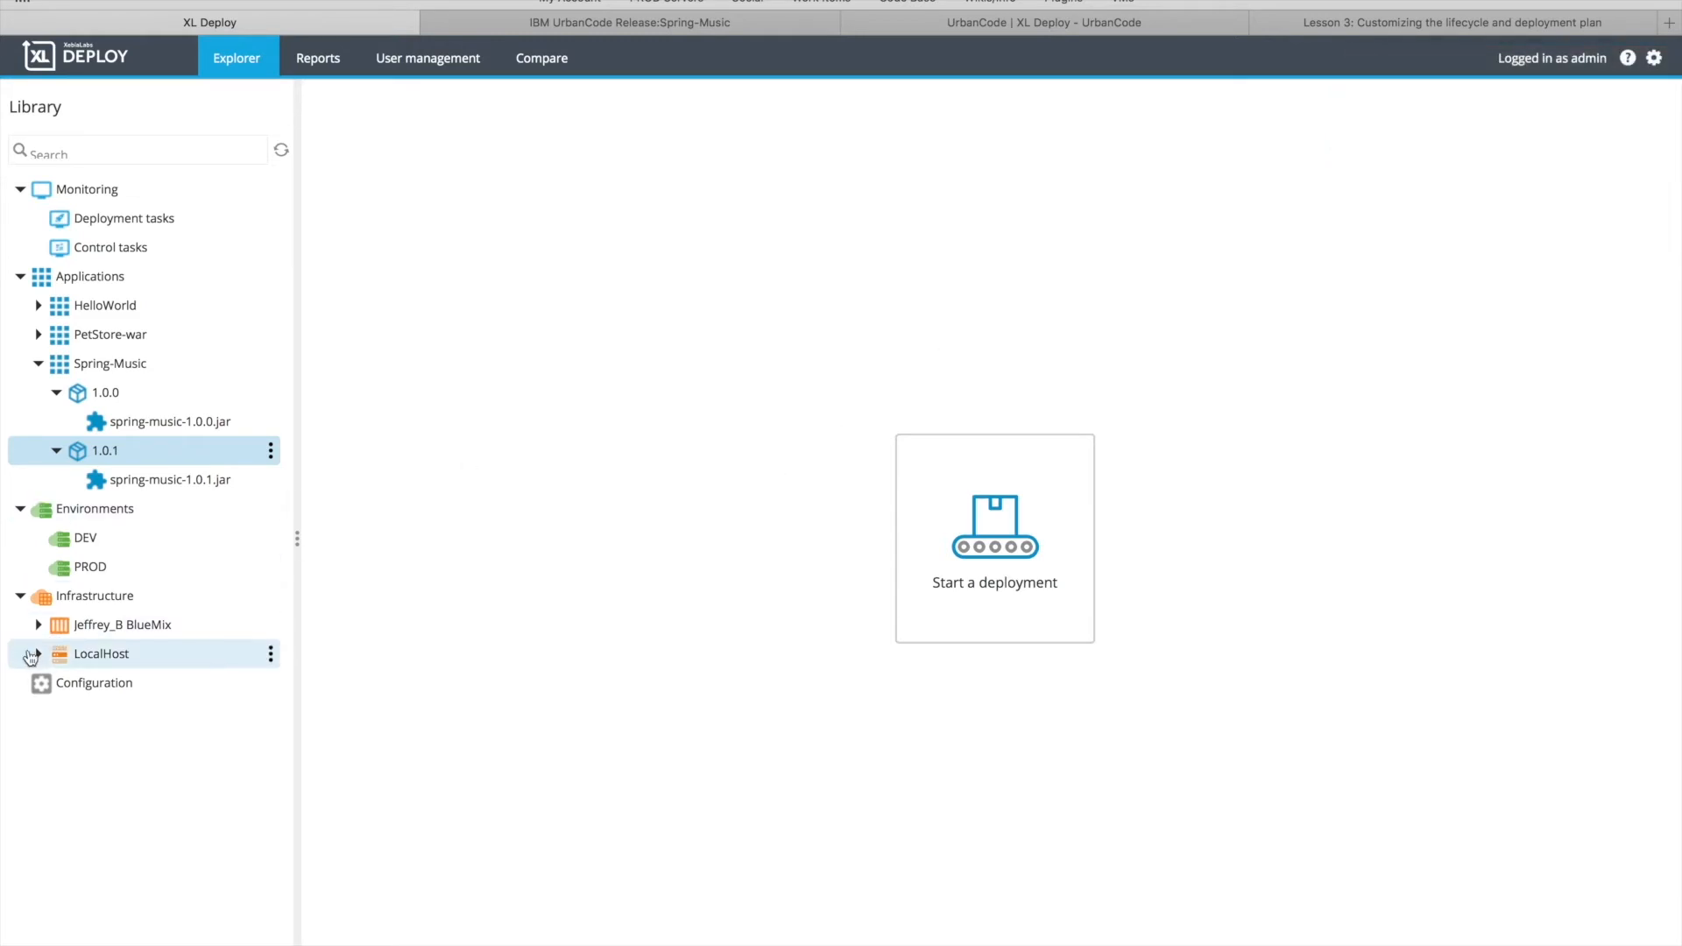
Delete the deployed spring-music-1.0.1.jar item from the LocalHost infrastructure and dismiss the notification
left_click(39, 654)
right_click(156, 677)
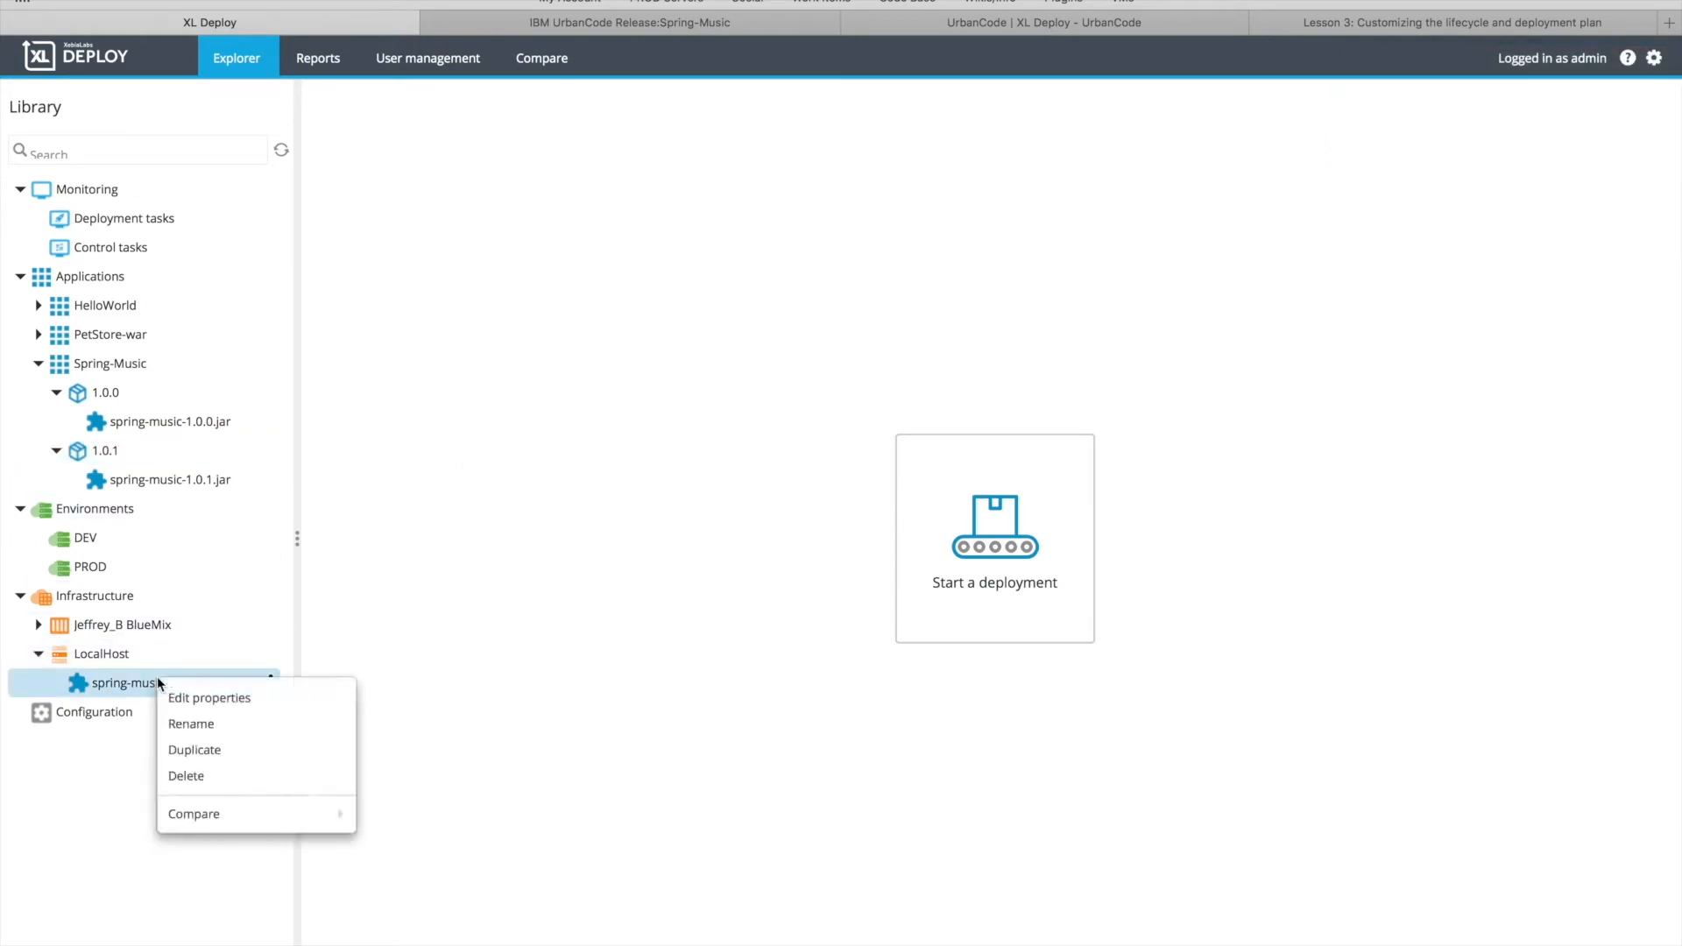
left_click(239, 786)
left_click(1090, 565)
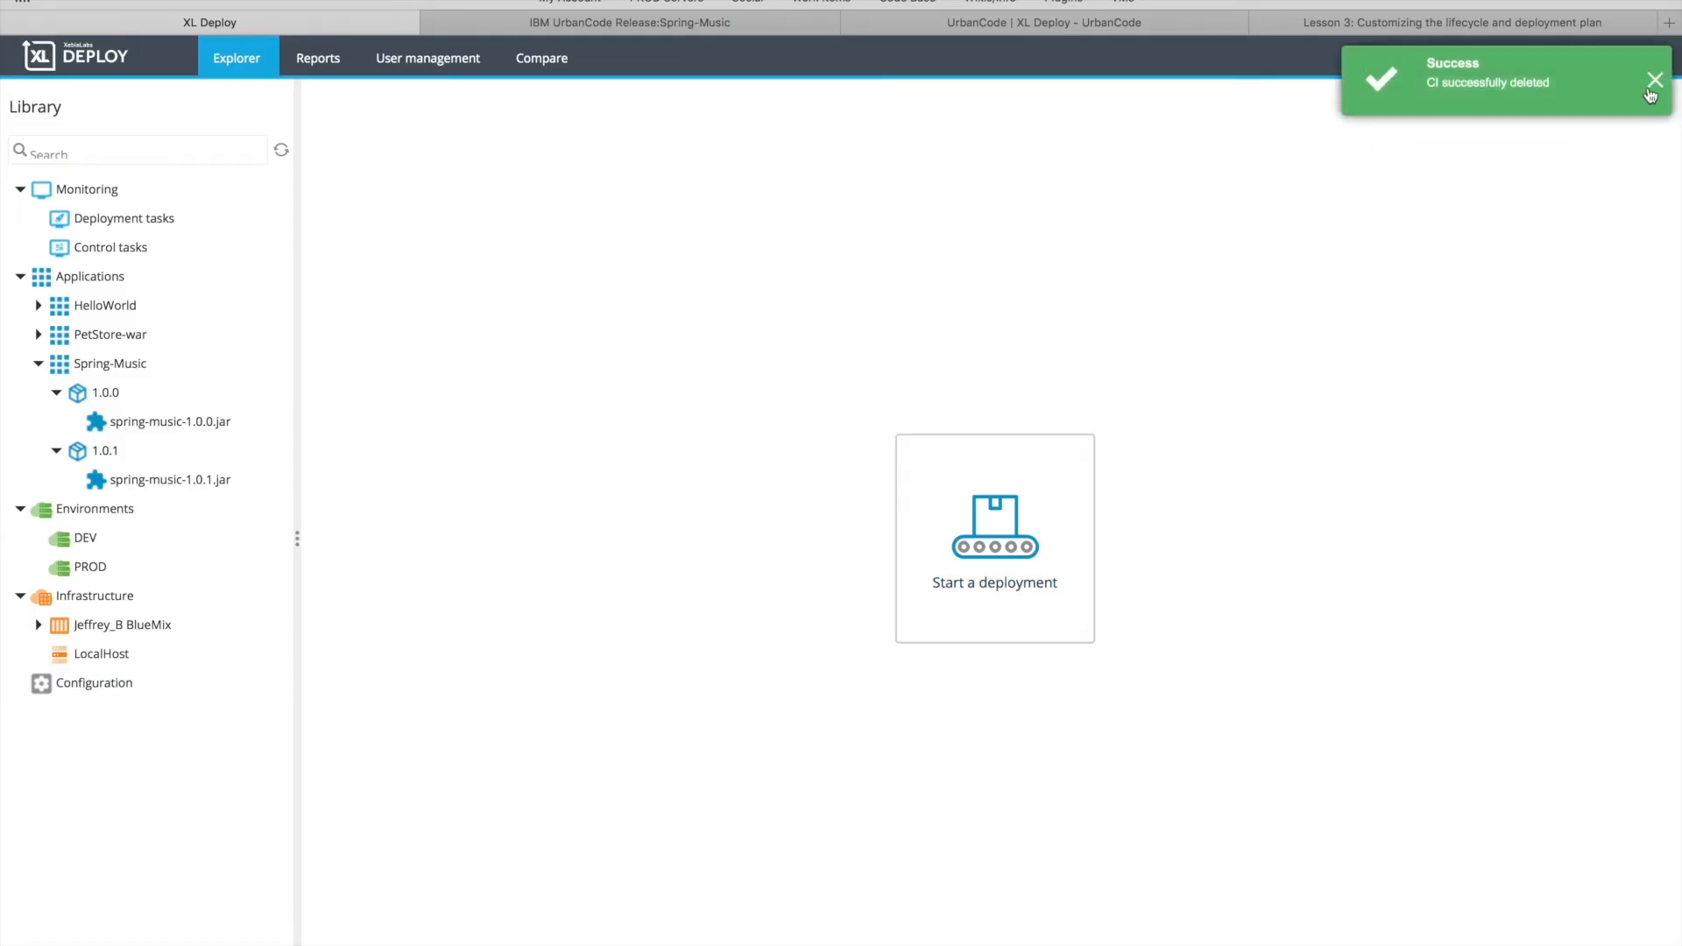
left_click(1651, 96)
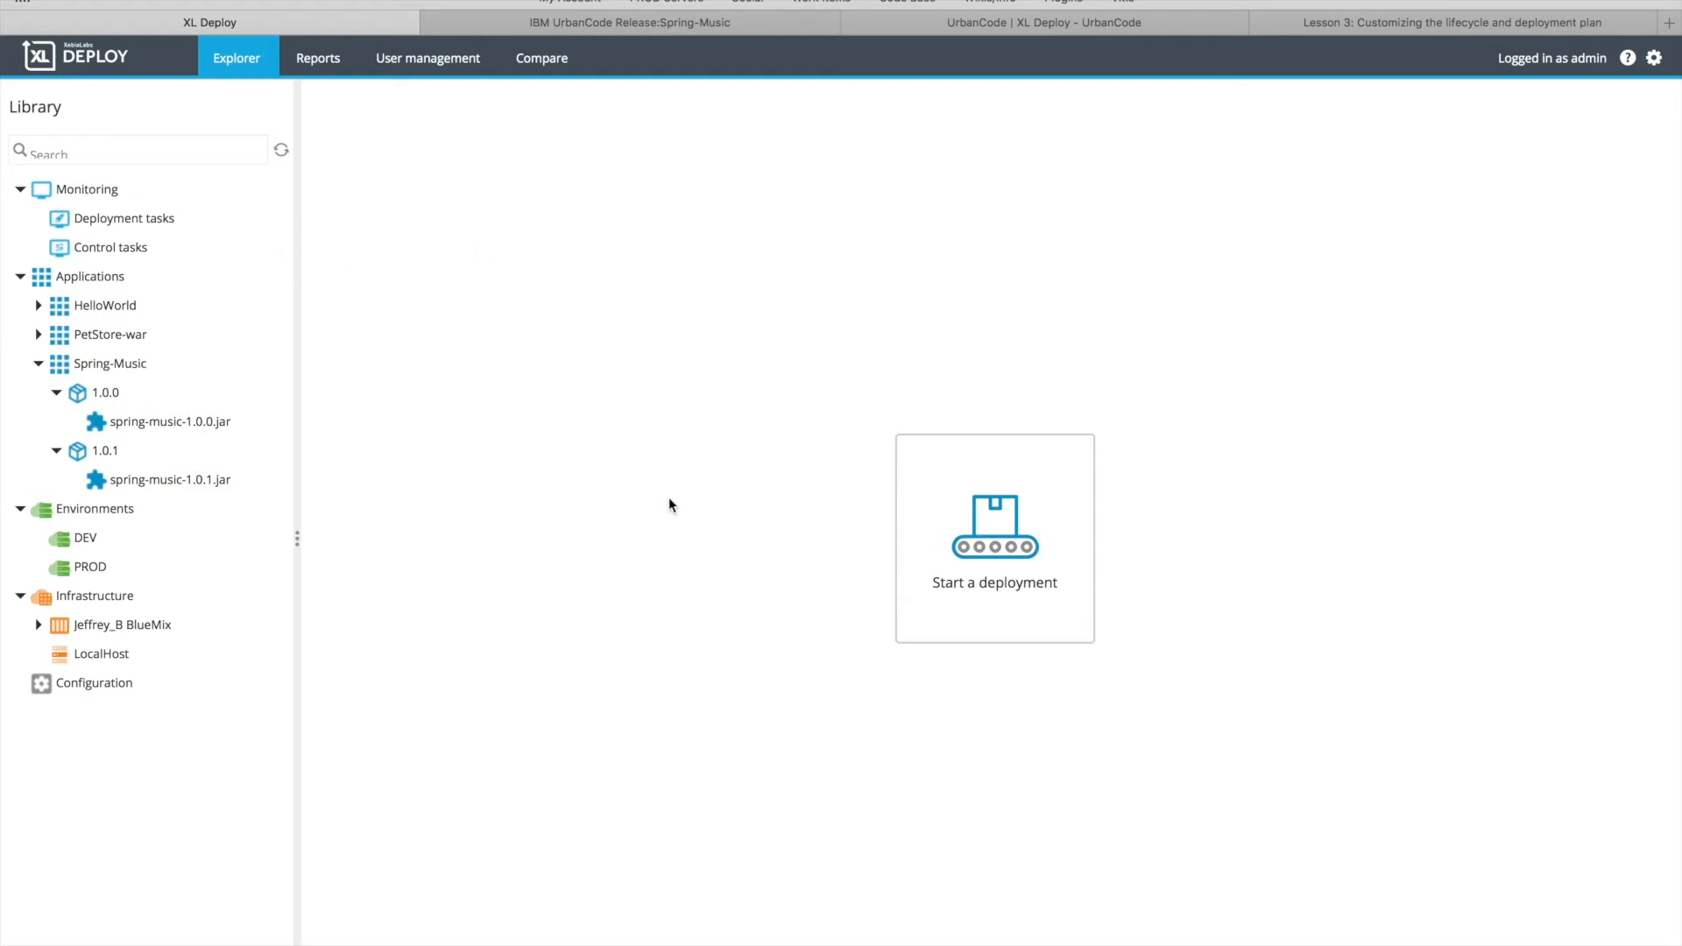
Delete the 1.0.1 package from the Spring-Music application and confirm the deletion
right_click(125, 463)
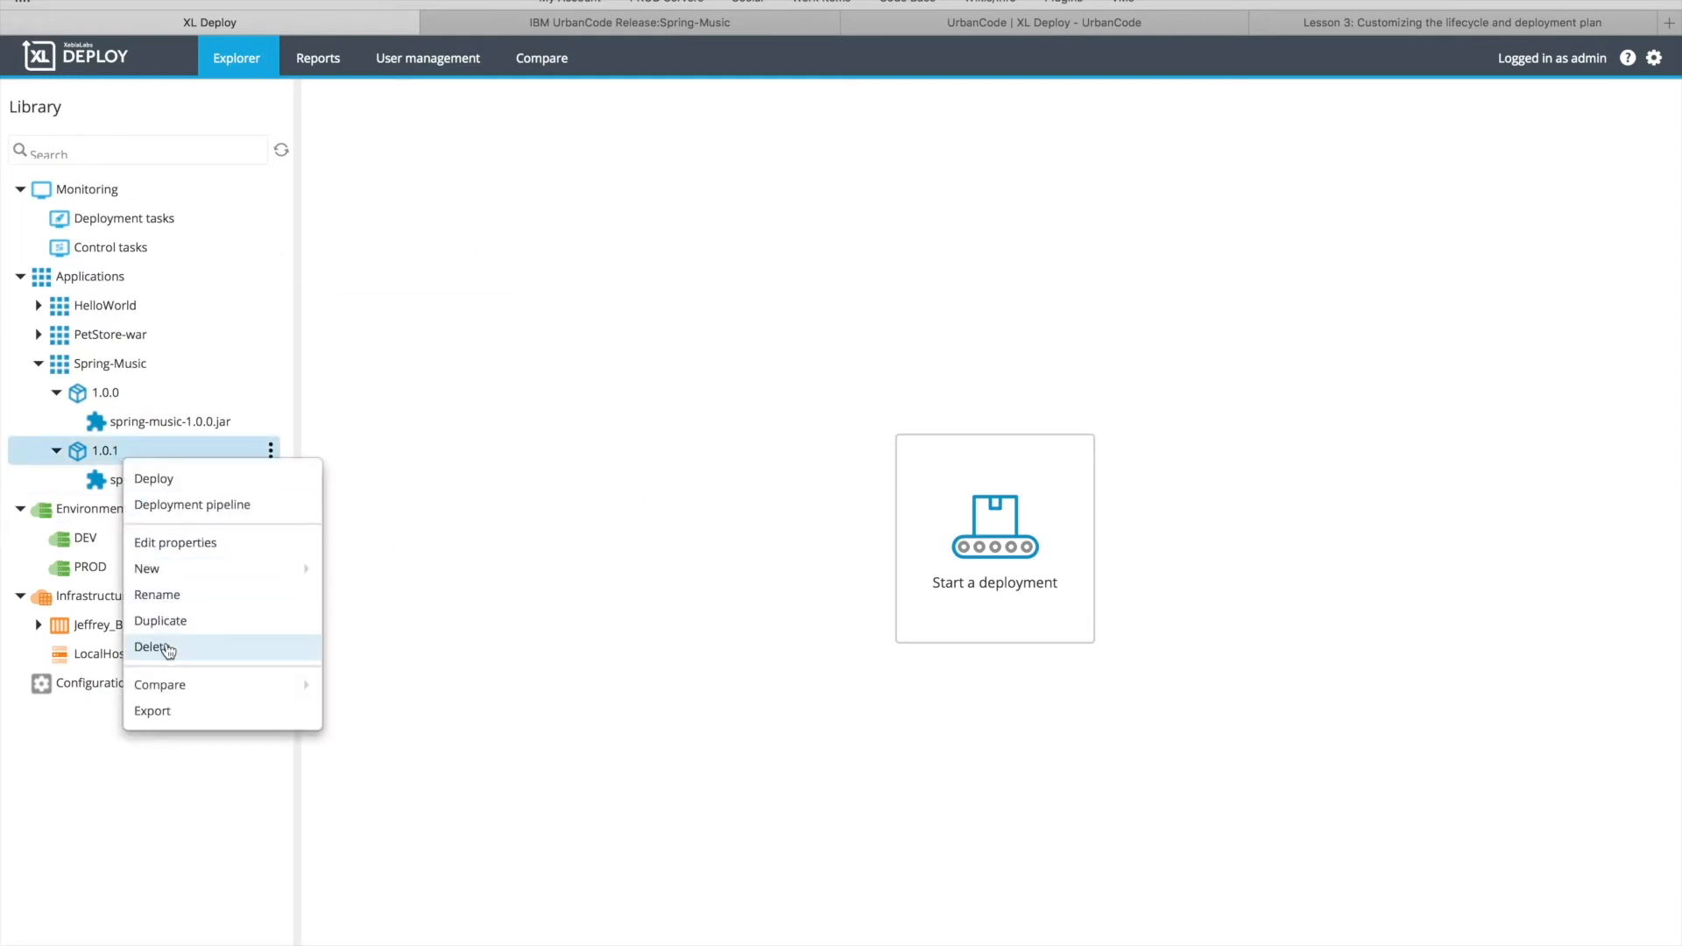
left_click(158, 648)
left_click(1076, 553)
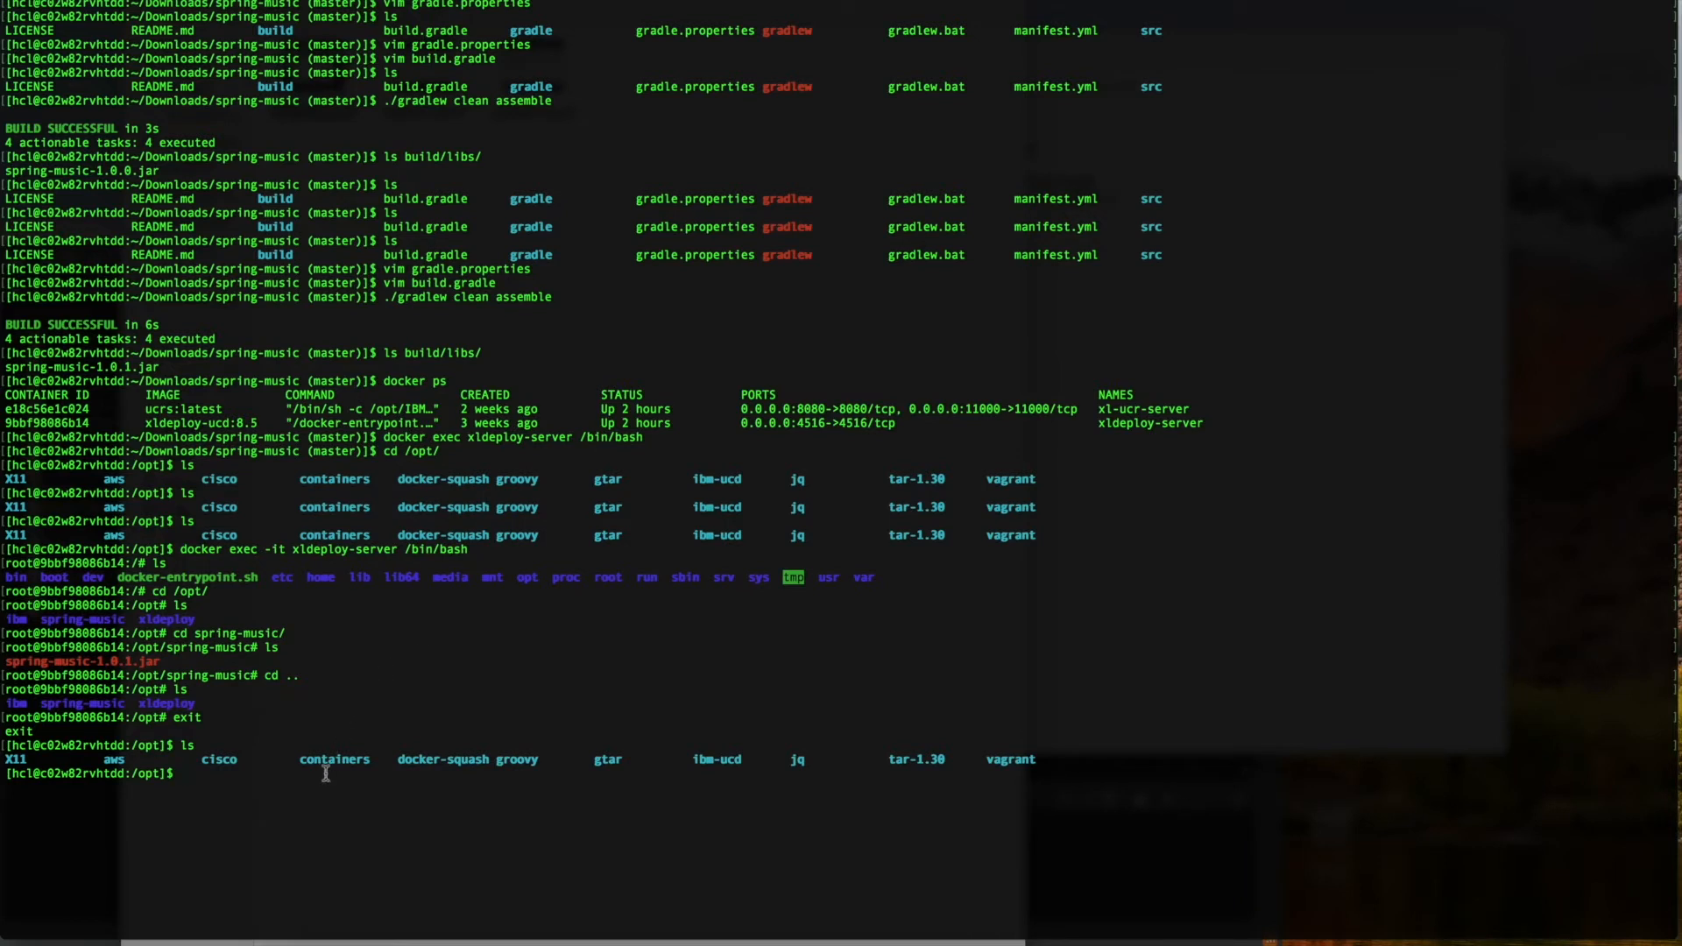
Open an interactive /bin/bash shell in the xldeploy-server Docker container from the terminal and list its root directory
type("docker exec -it xldeploy-serb")
key("BackSpace")
type("ver /bin/bash")
key("Return")
type("ls")
key("Return")
Change to the container's /opt/spring-music directory and list its files
type("cd /opt/")
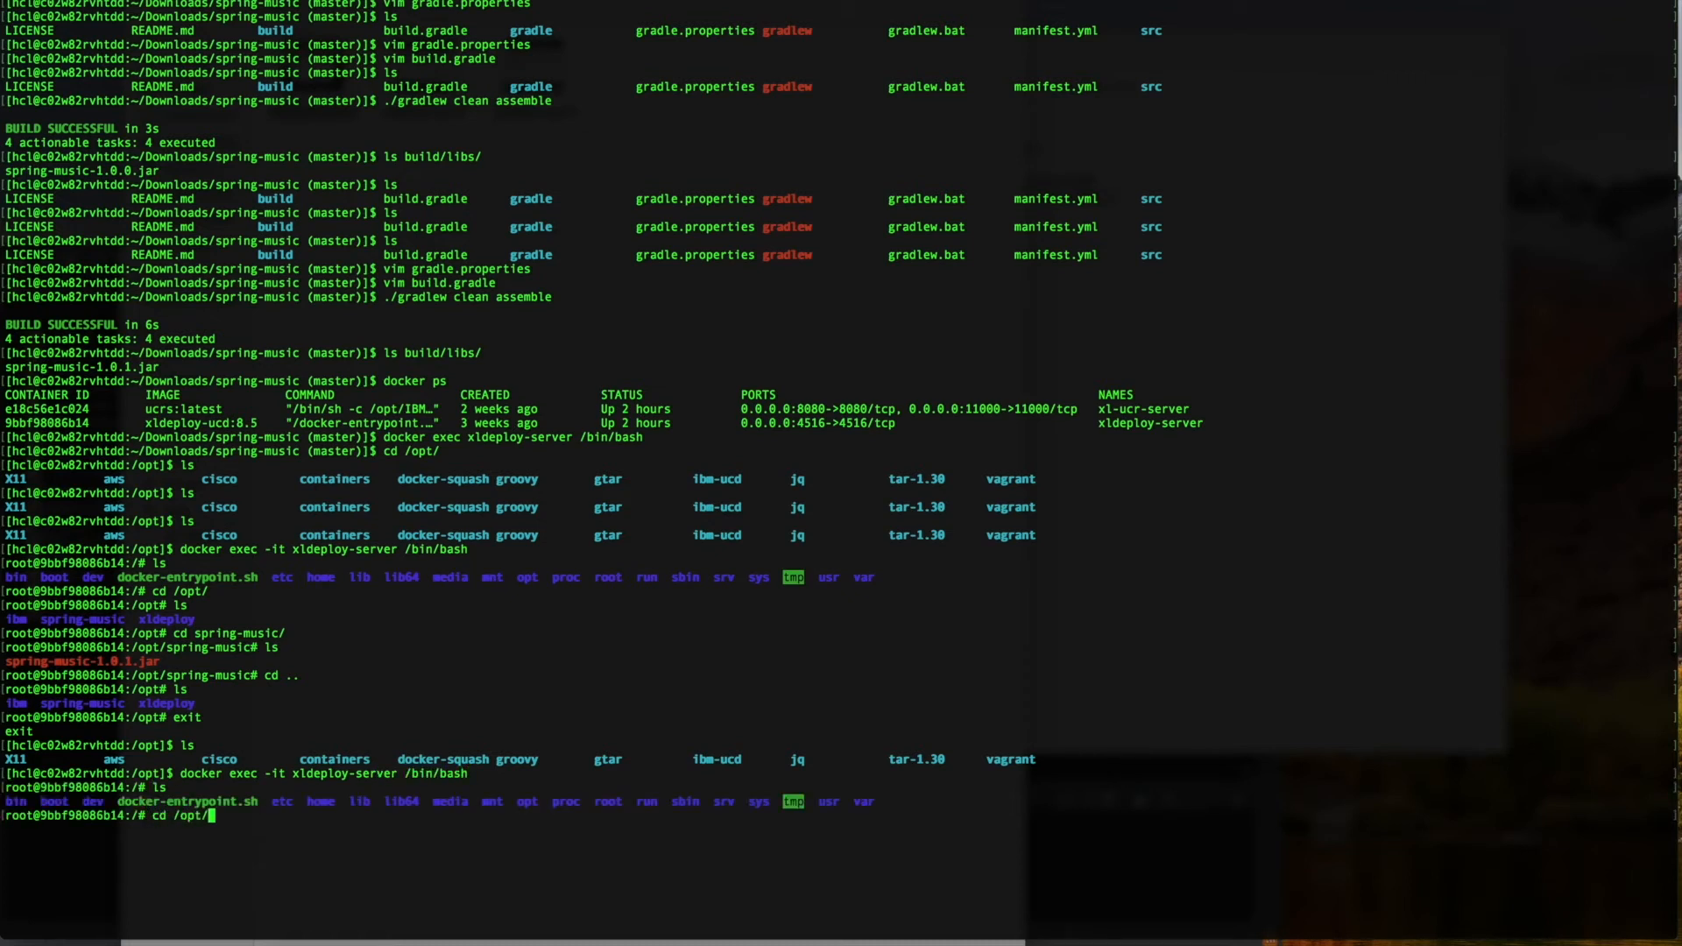
key("Return")
type("ls")
key("Return")
type("cd s")
key("Tab")
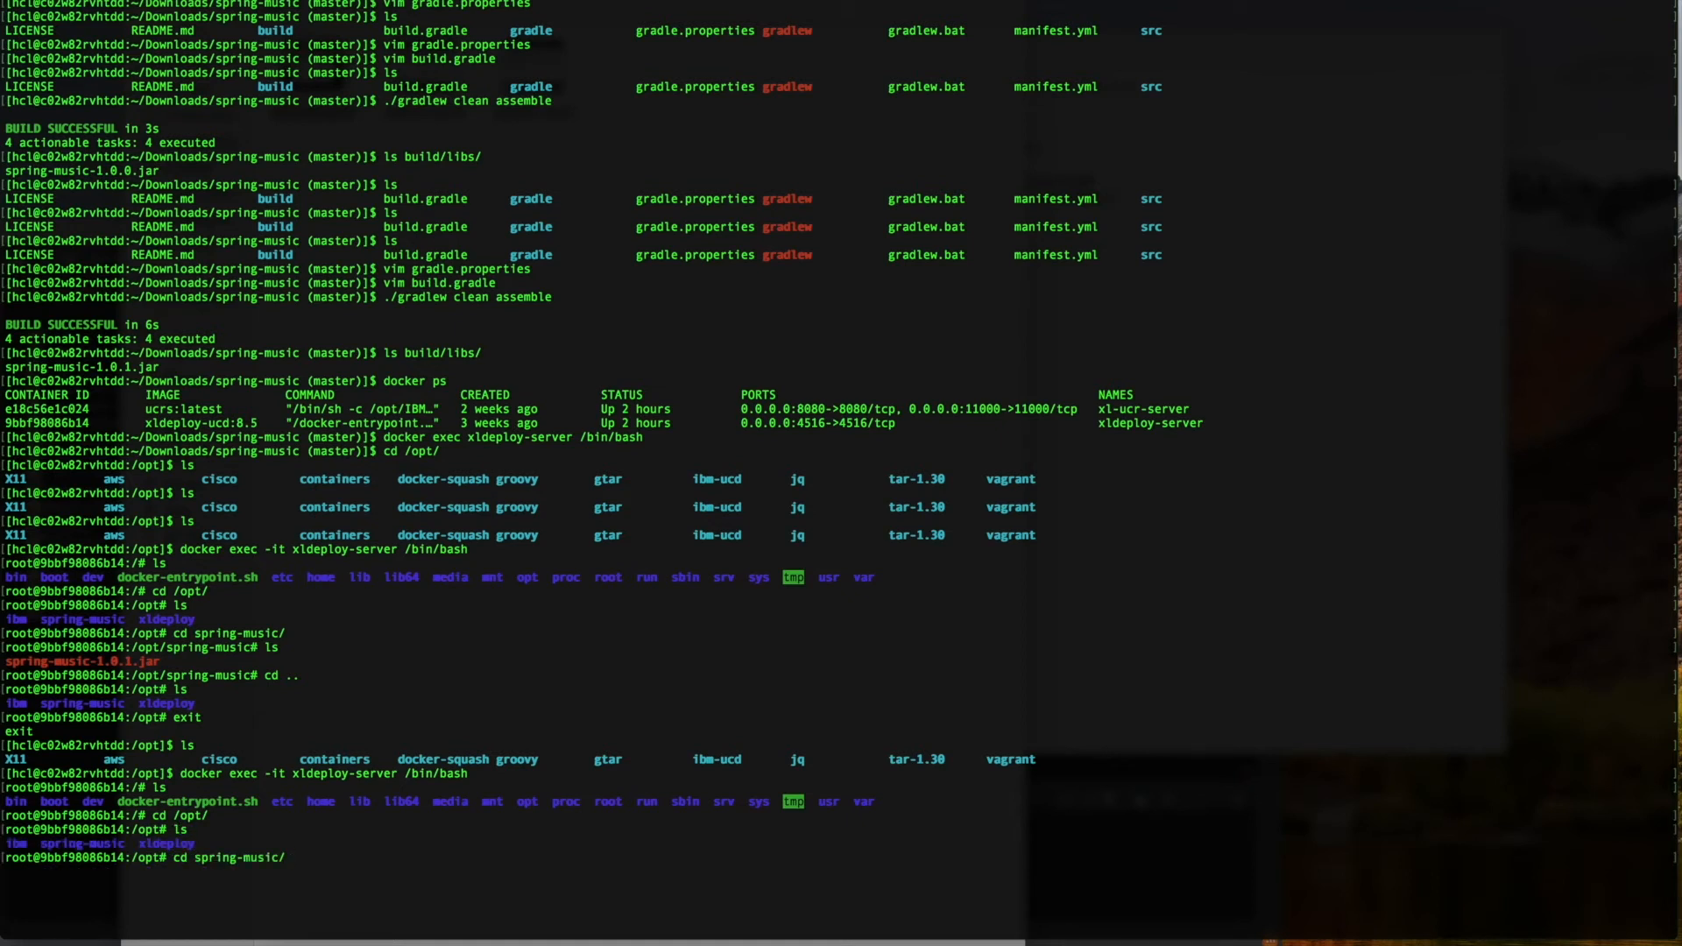
key("Return")
type("ls")
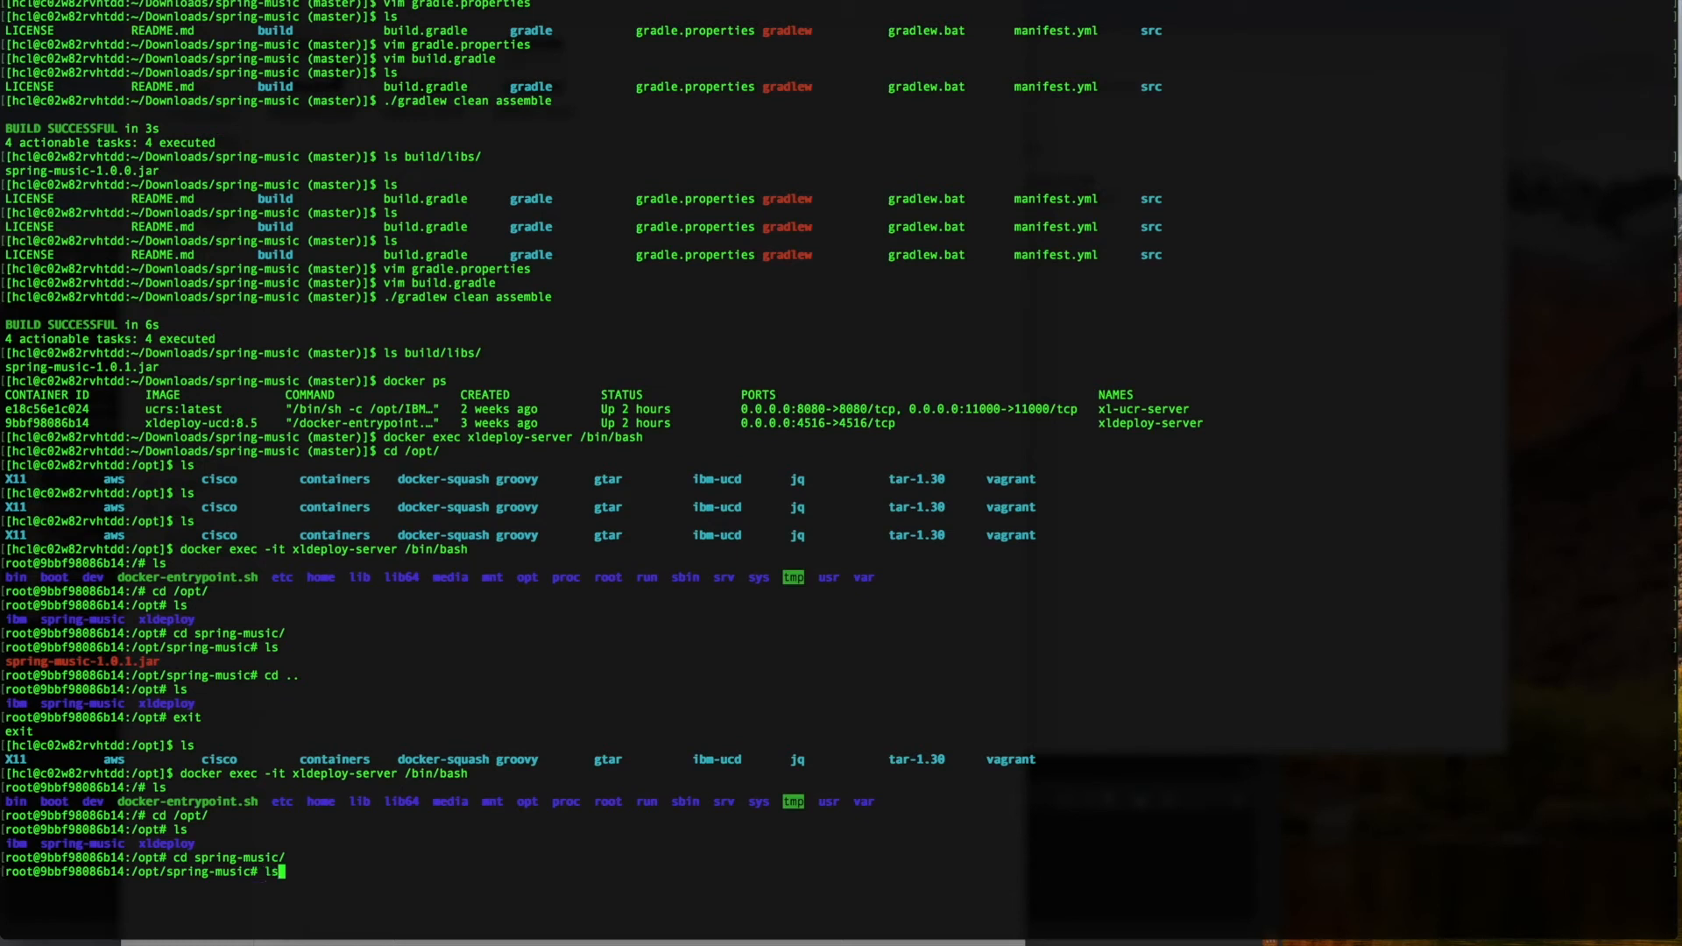
key("Return")
Remove spring-music-1.0.1.jar from /opt/spring-music with rm and list the directory again
type("rm ")
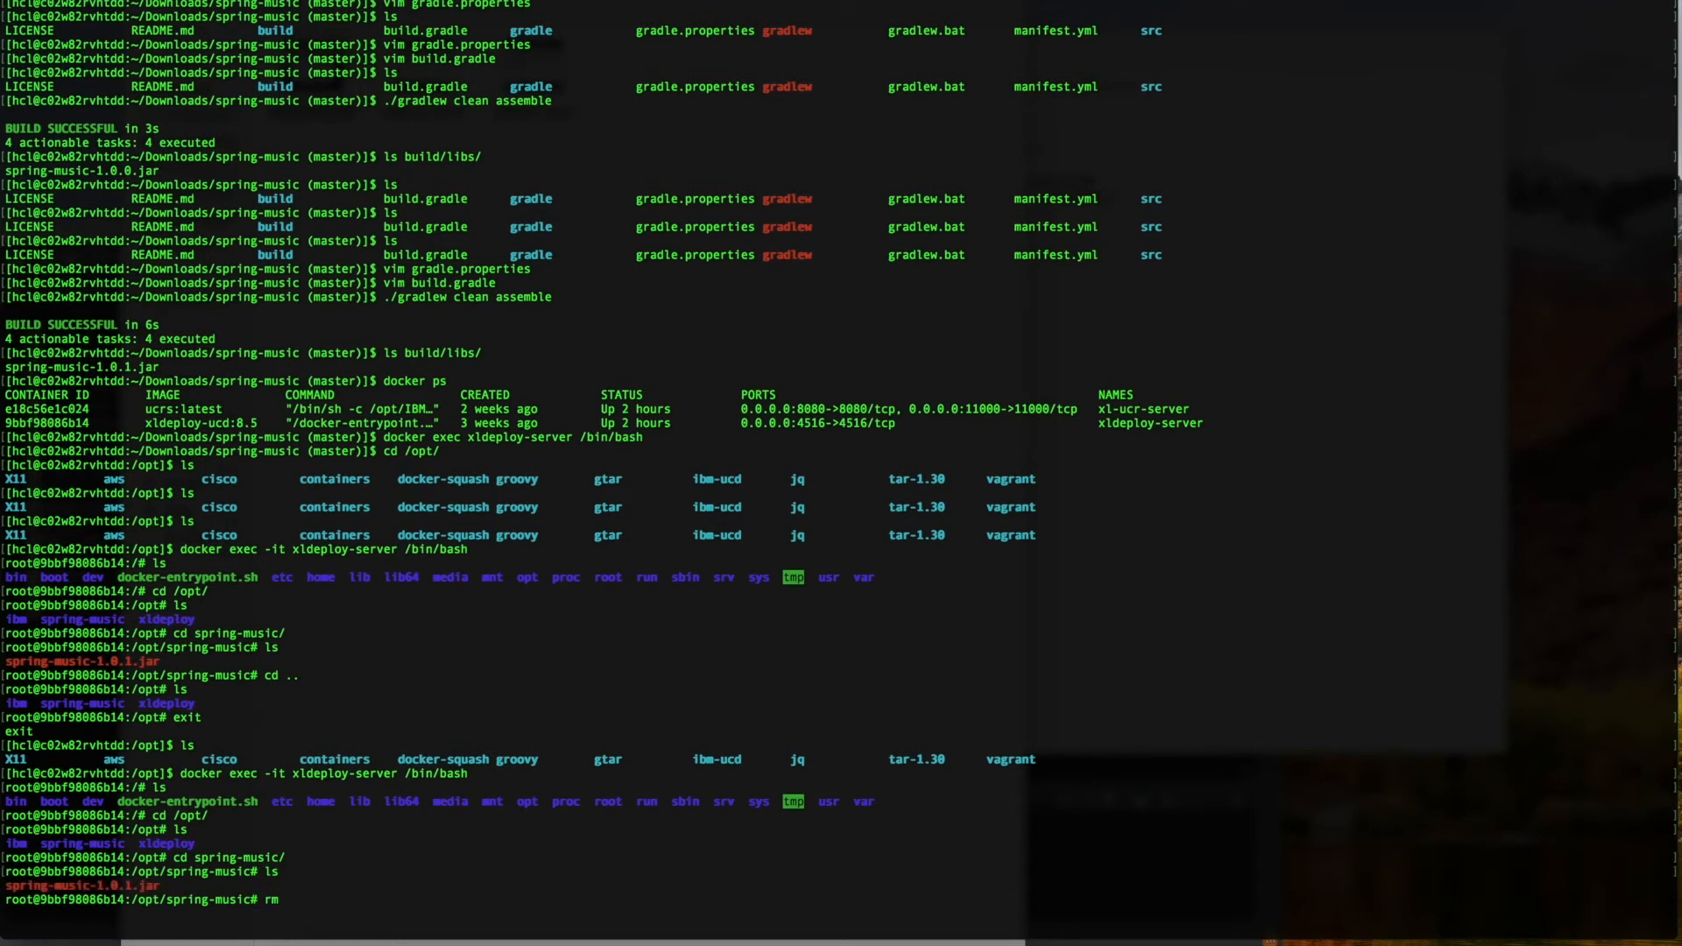
type("spring-music-1.0.1.jar")
key("Return")
type("ls")
key("Return")
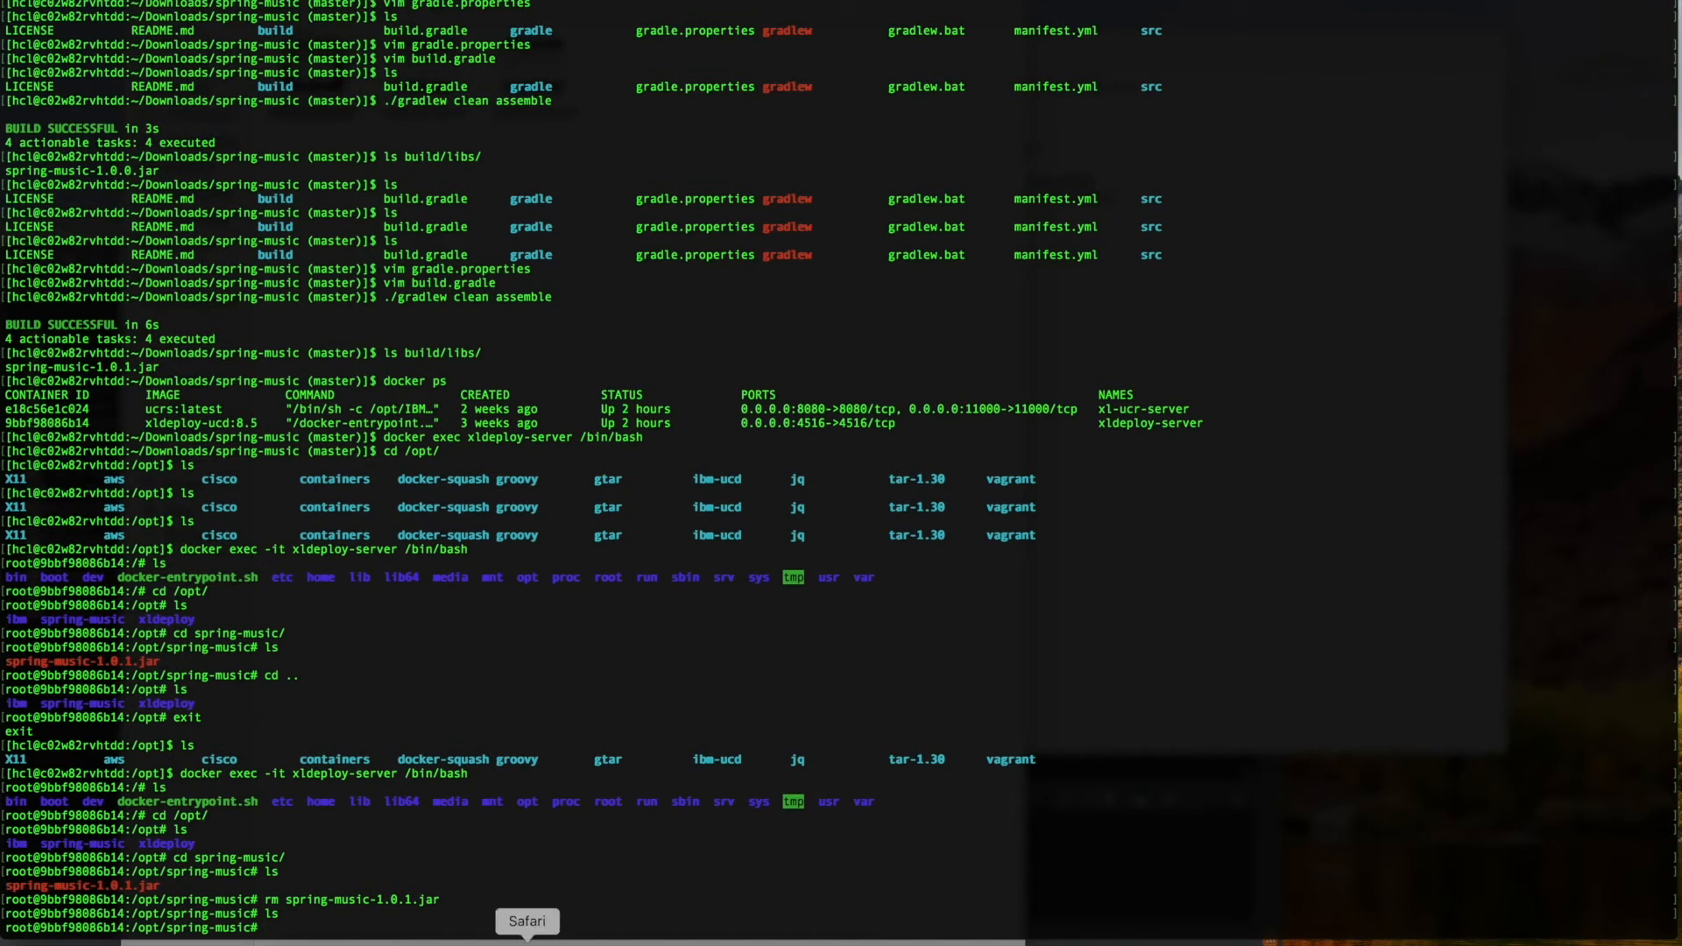
Switch to IBM UrbanCode Release in Safari and open its Integrations page
left_click(527, 941)
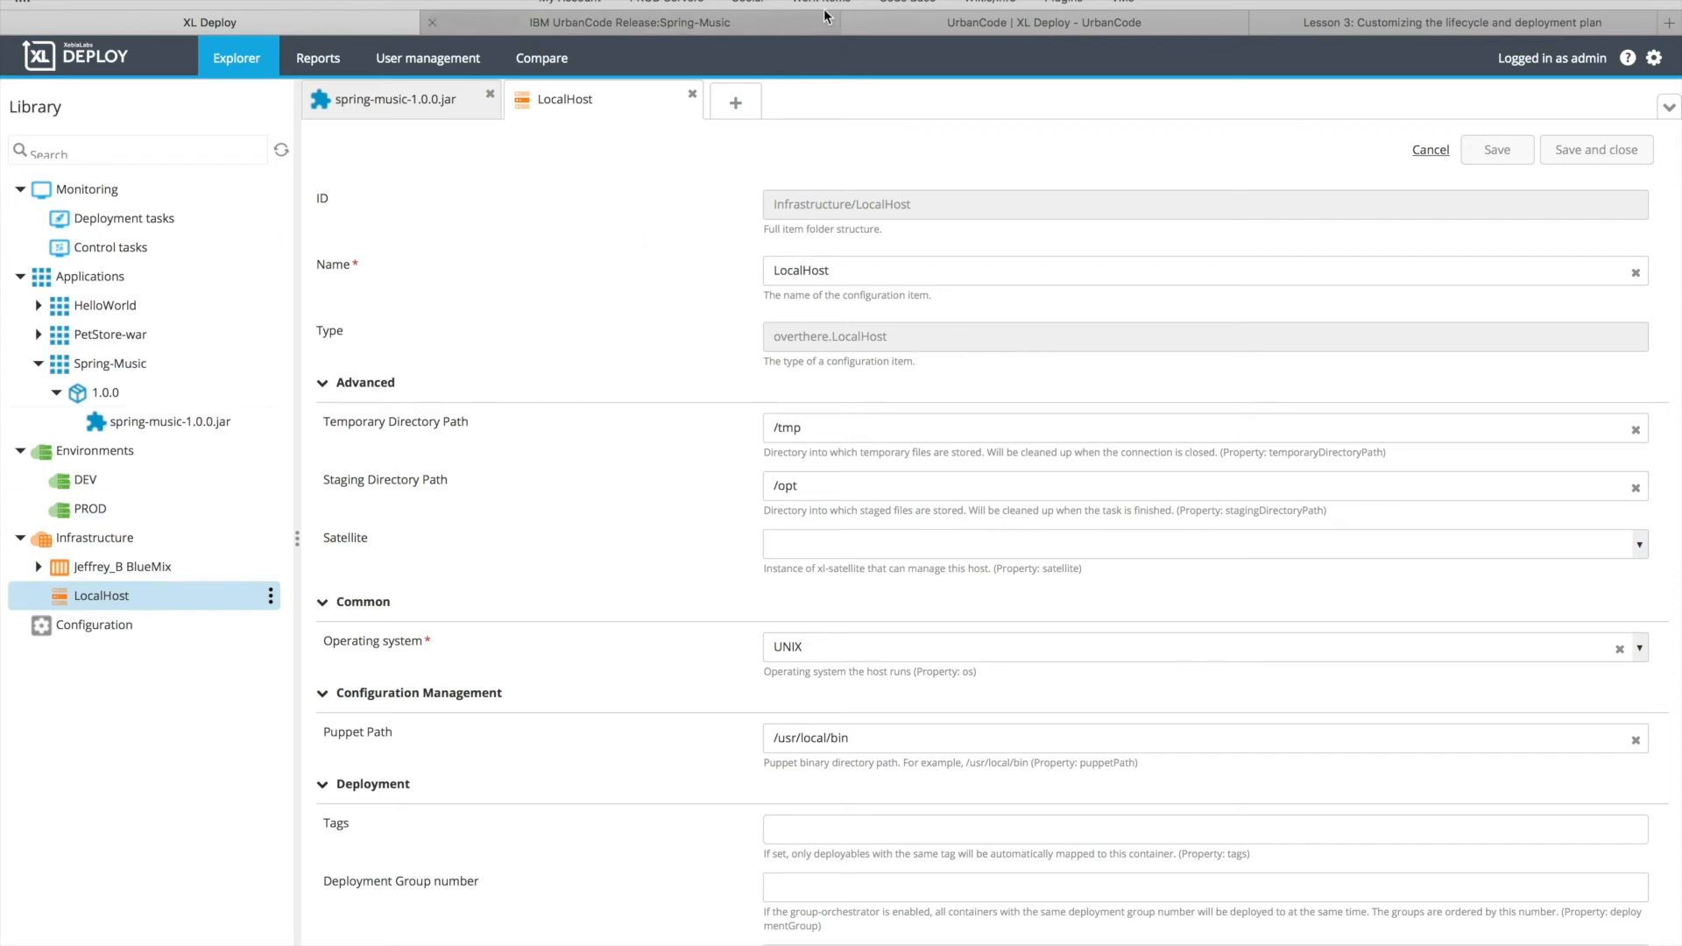
left_click(731, 26)
left_click(46, 91)
left_click(867, 187)
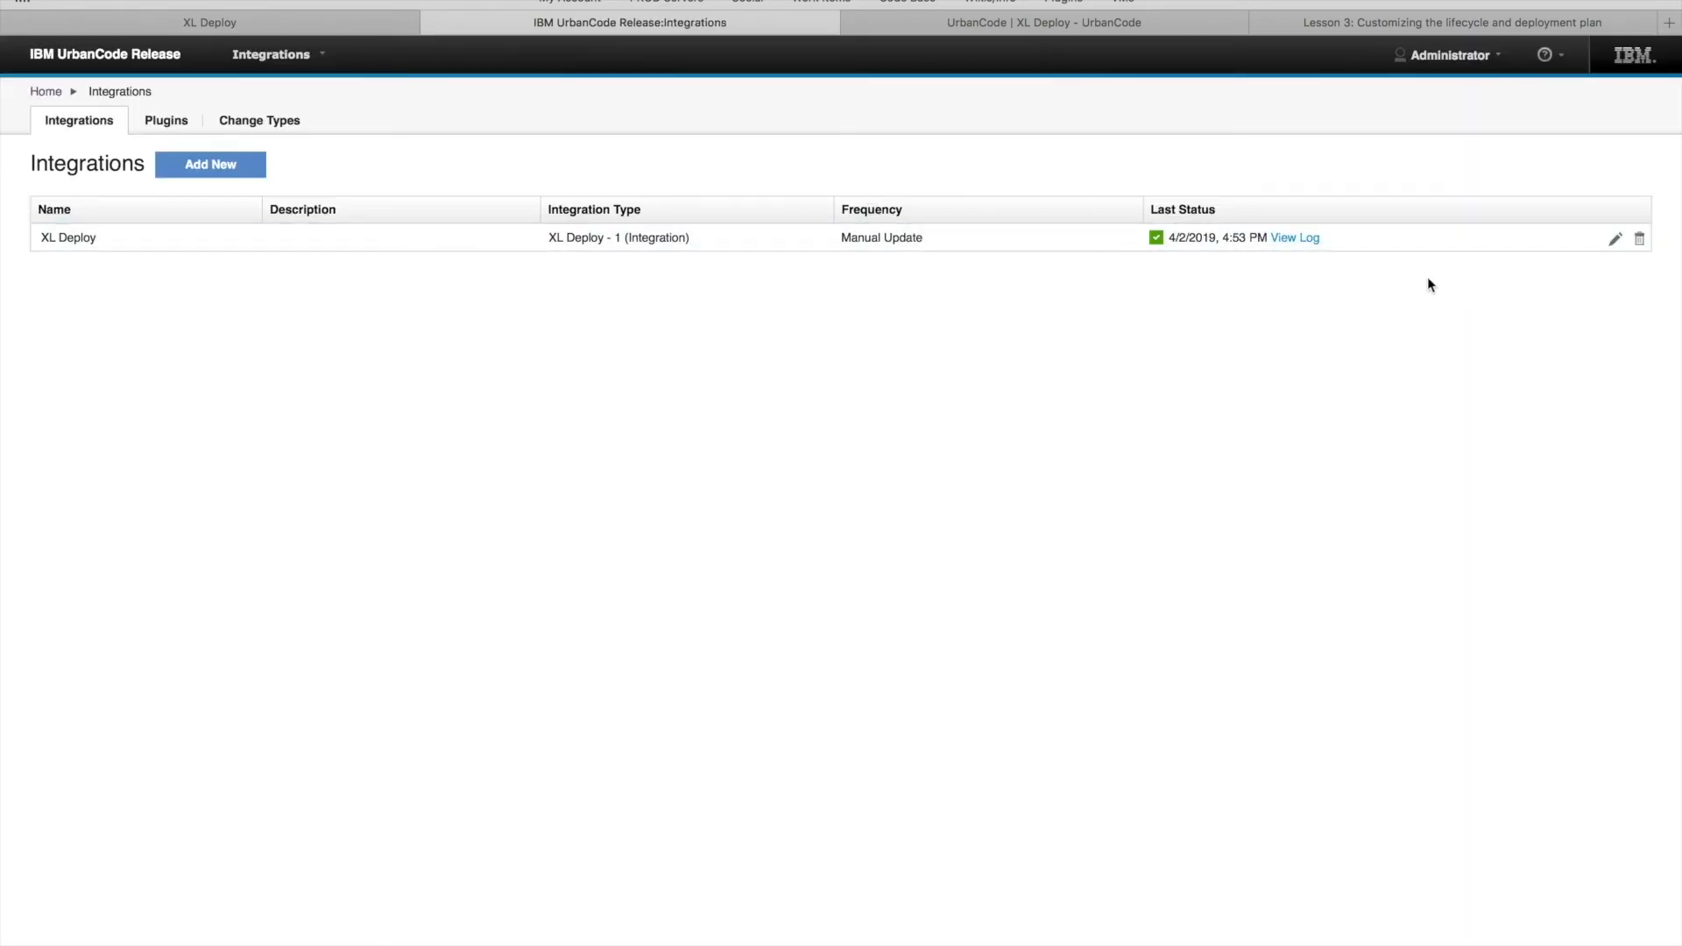
Set the XL Deploy integration's Full Sync Interval to 0 and run the integration
left_click(1615, 238)
left_click(188, 488)
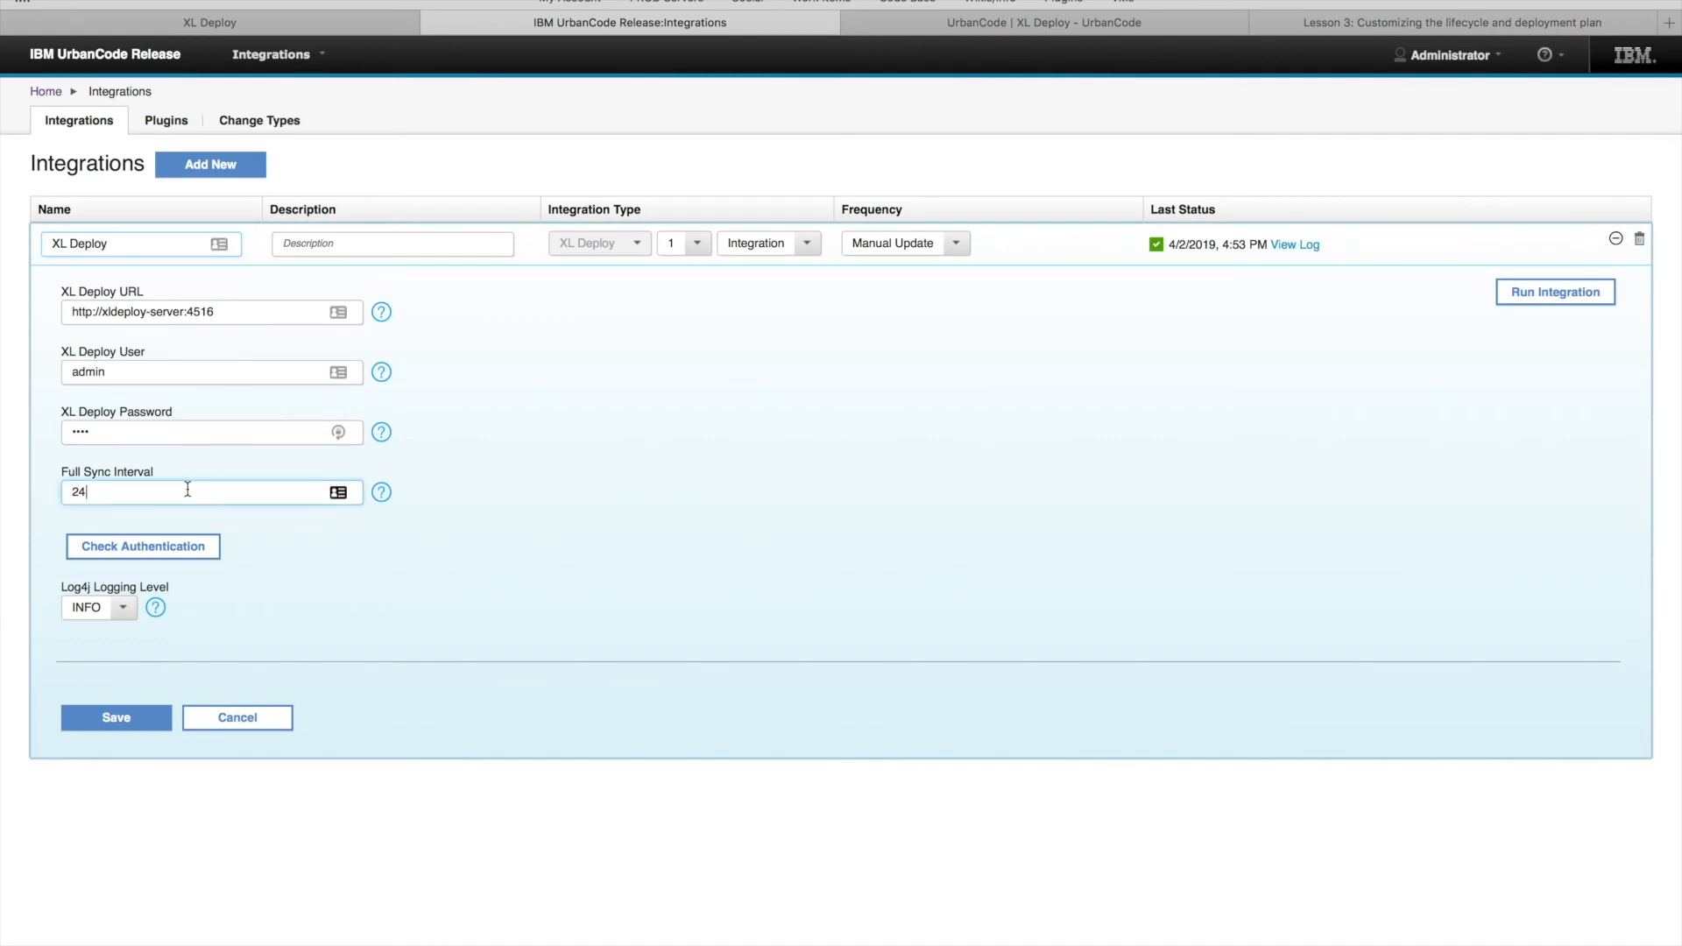
key("BackSpace")
key("BackSpace")
type("0")
left_click(1522, 305)
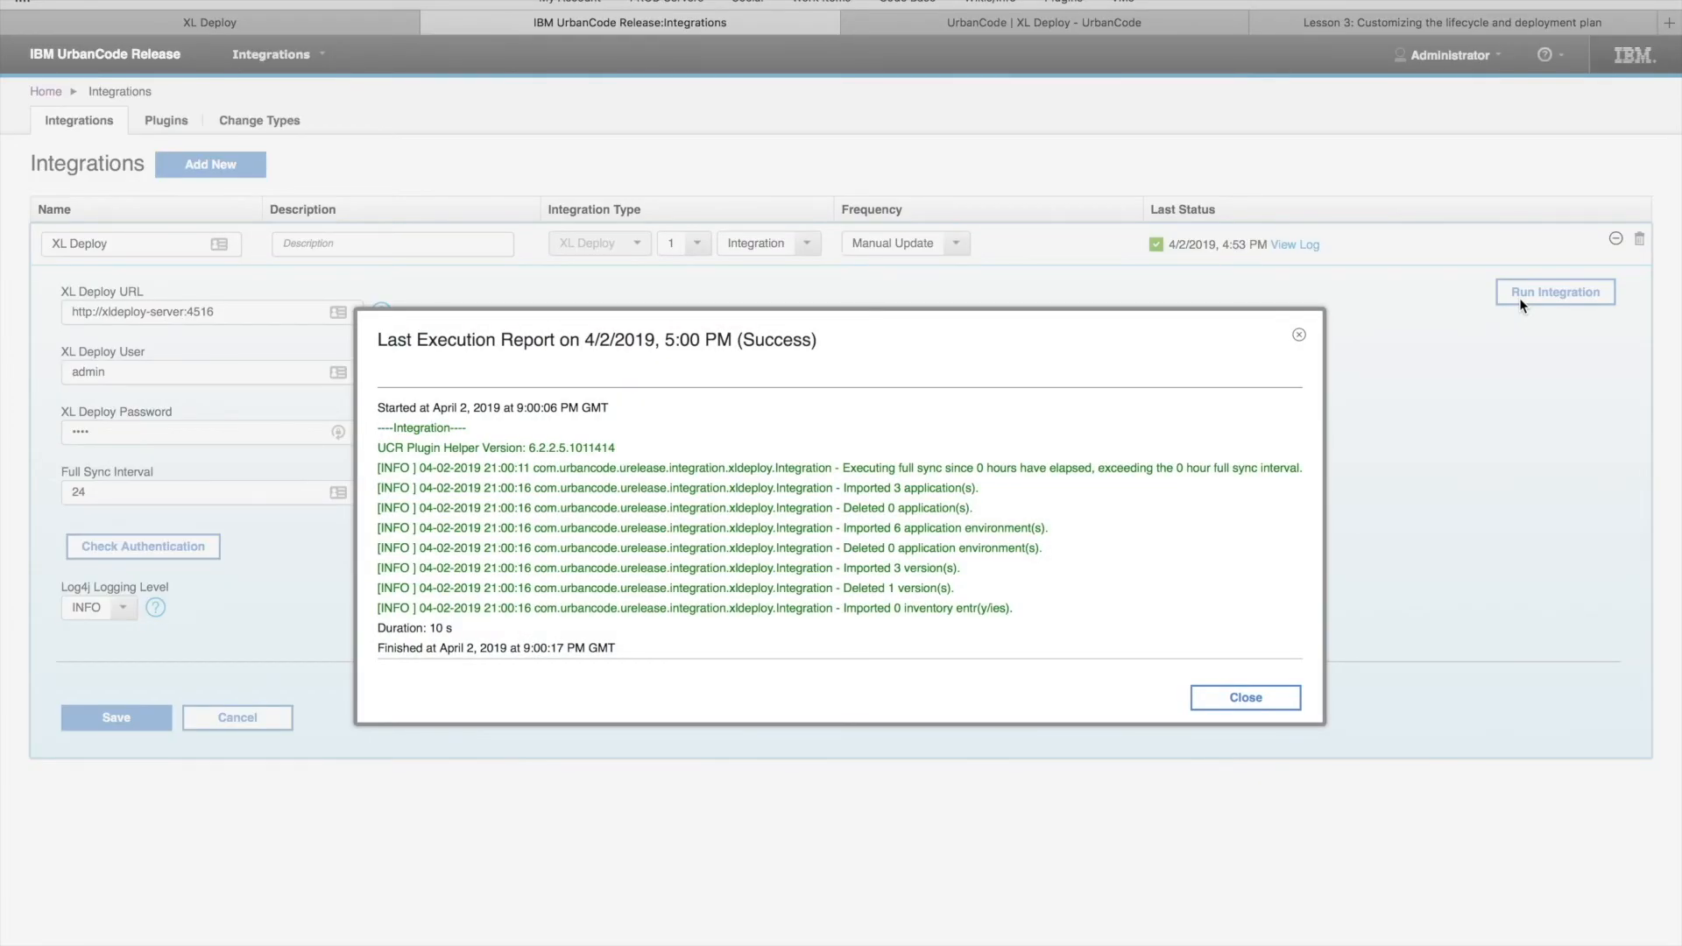
Examine the deleted versions entry in the last execution report, and close the report
left_click_drag(956, 588, 842, 587)
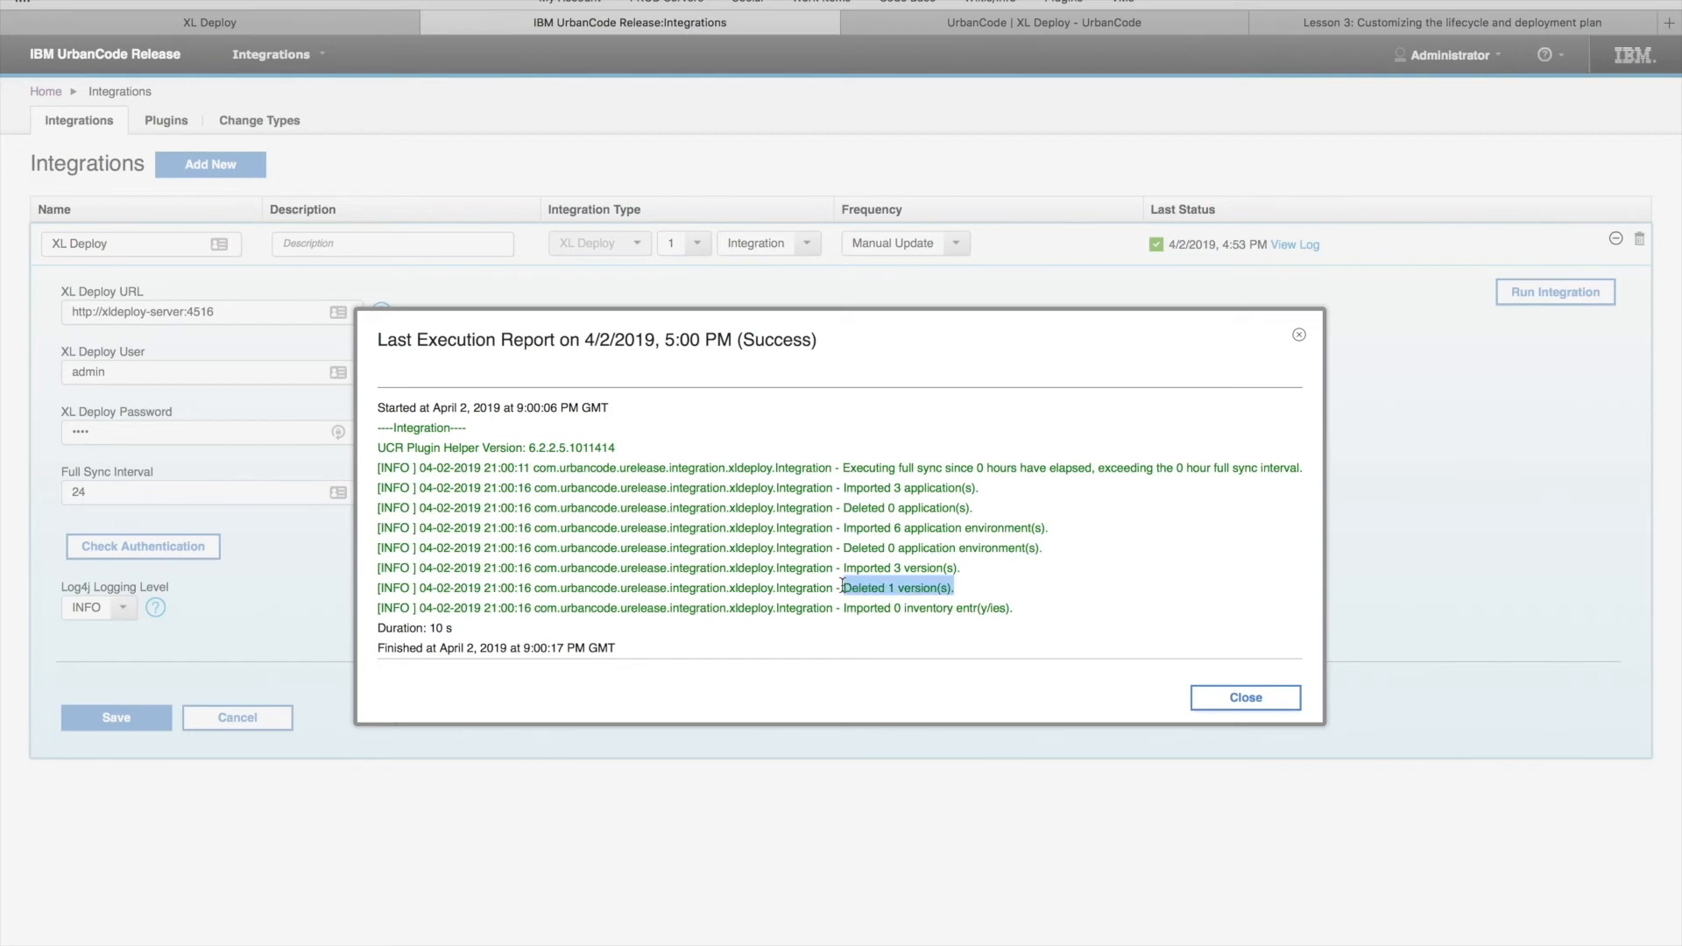
left_click(977, 577)
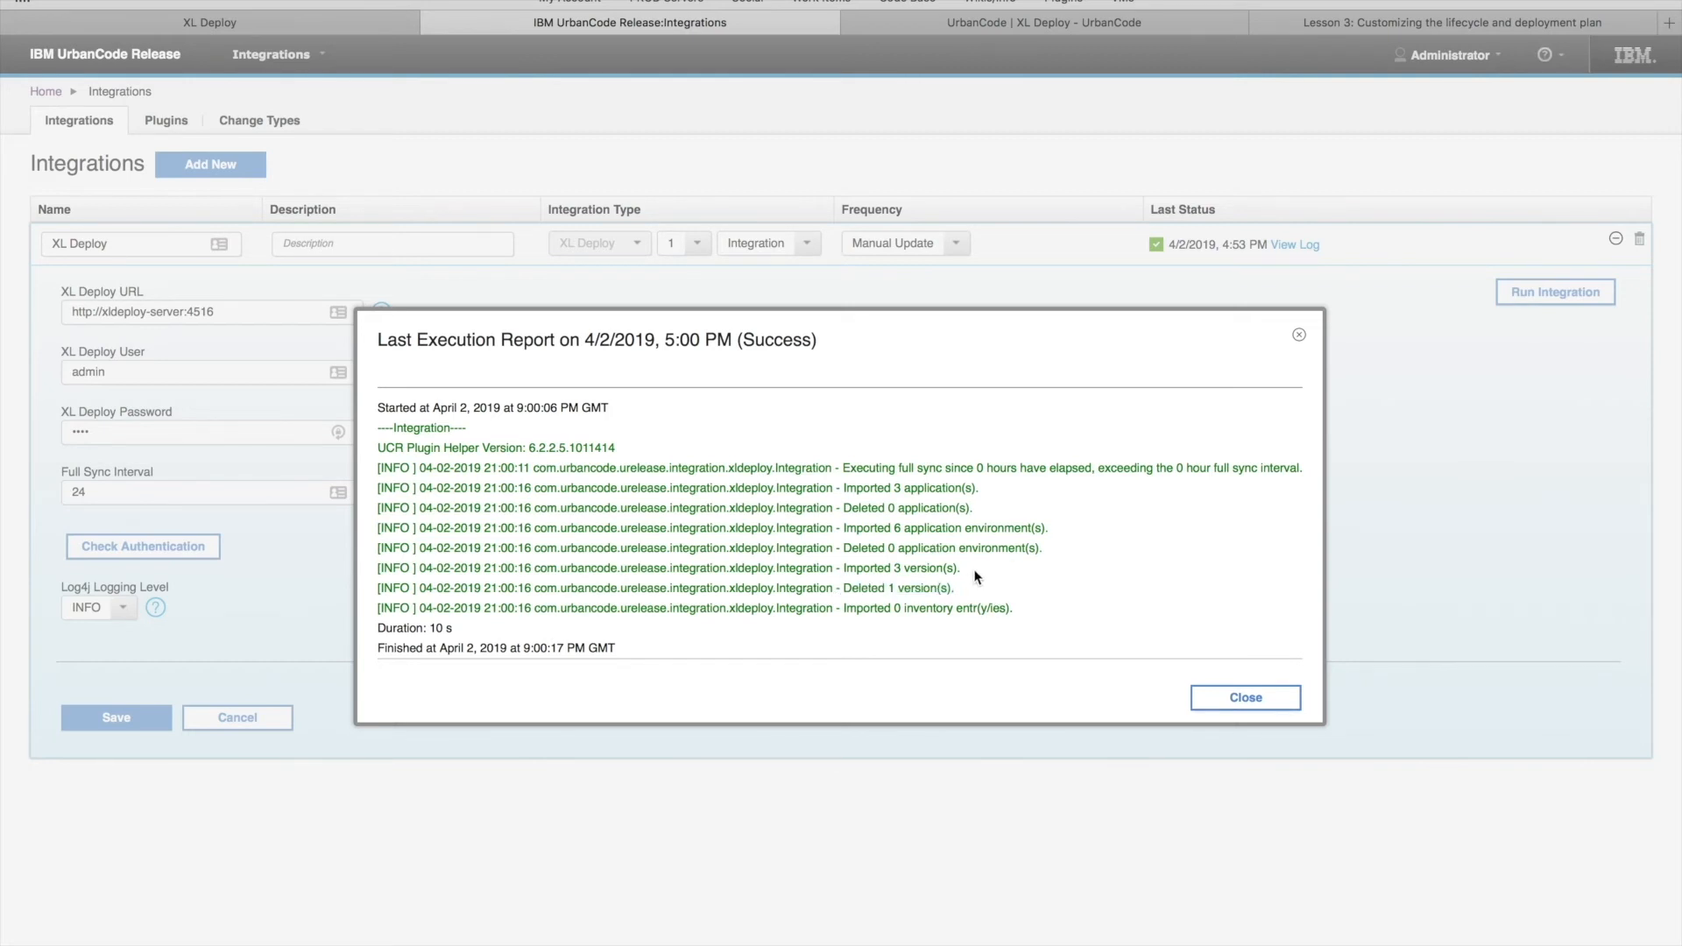
left_click(1239, 706)
Open the Spring-Music application's details and check which versions it lists
left_click(43, 94)
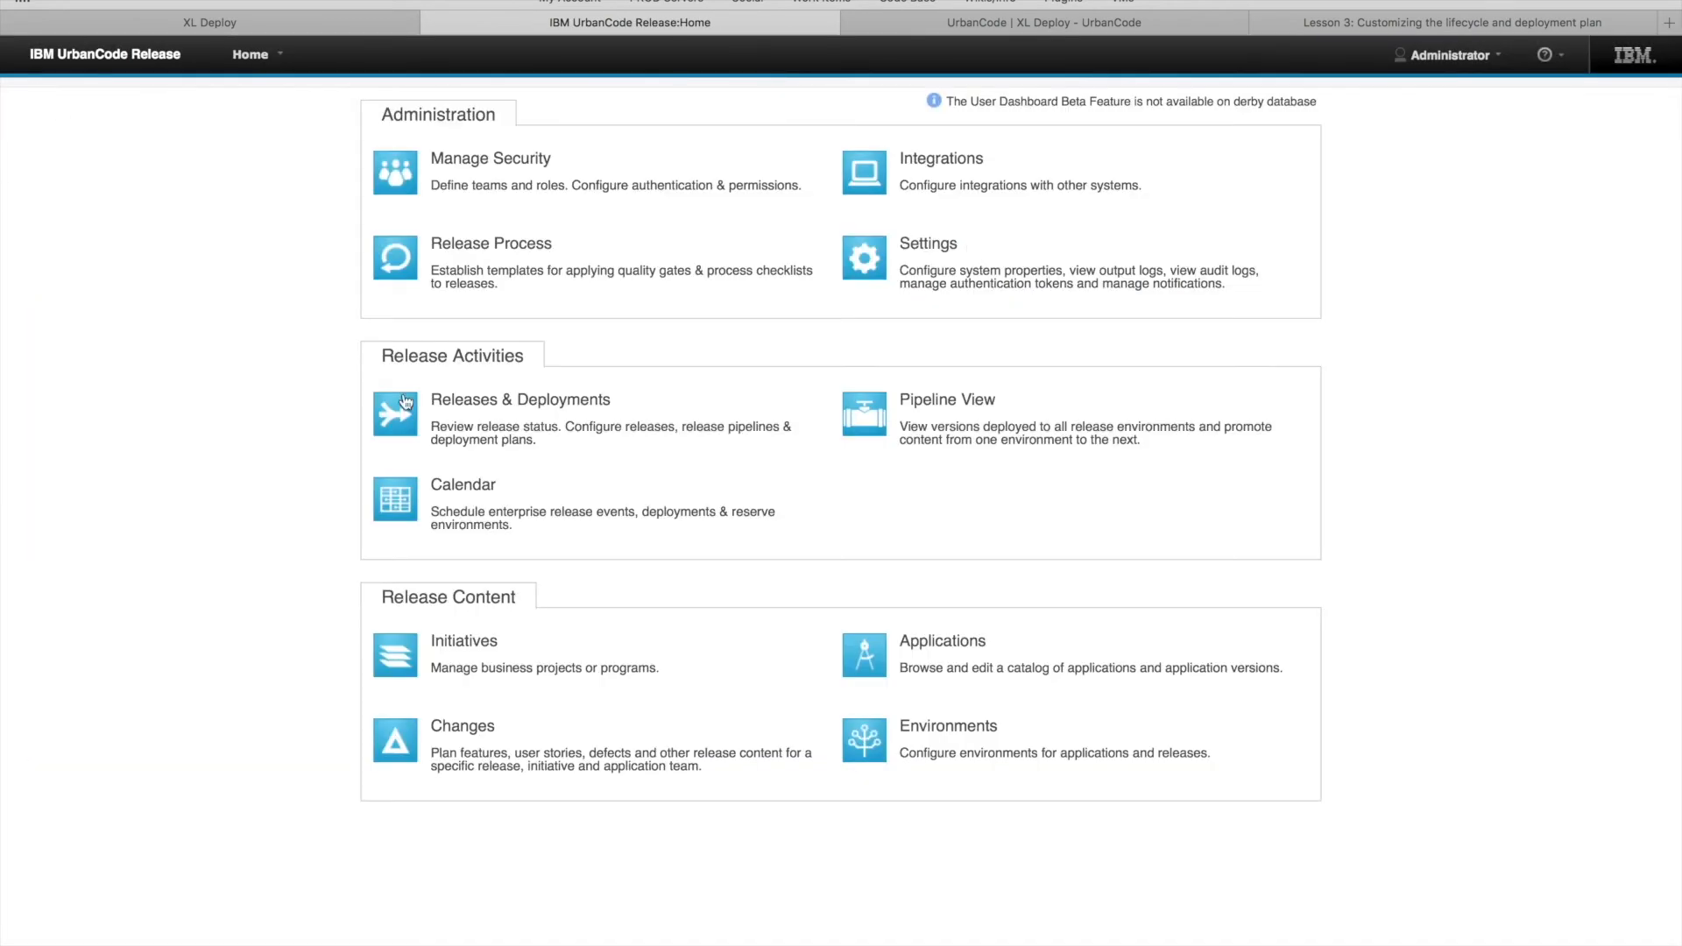
left_click(867, 666)
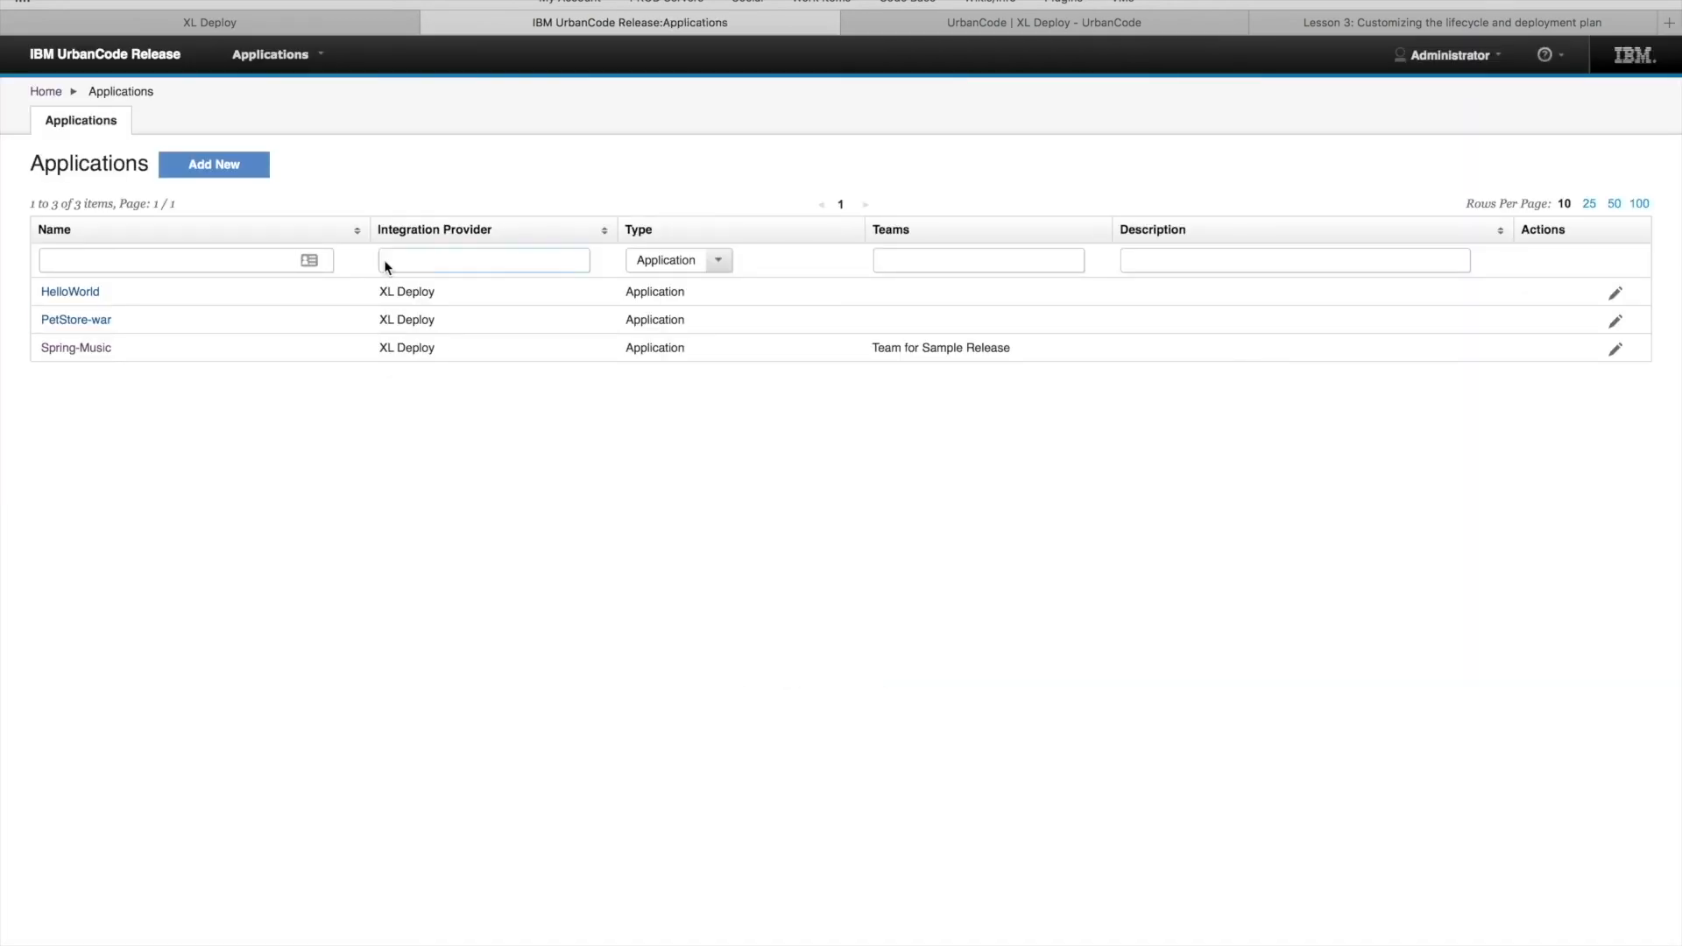
left_click(102, 349)
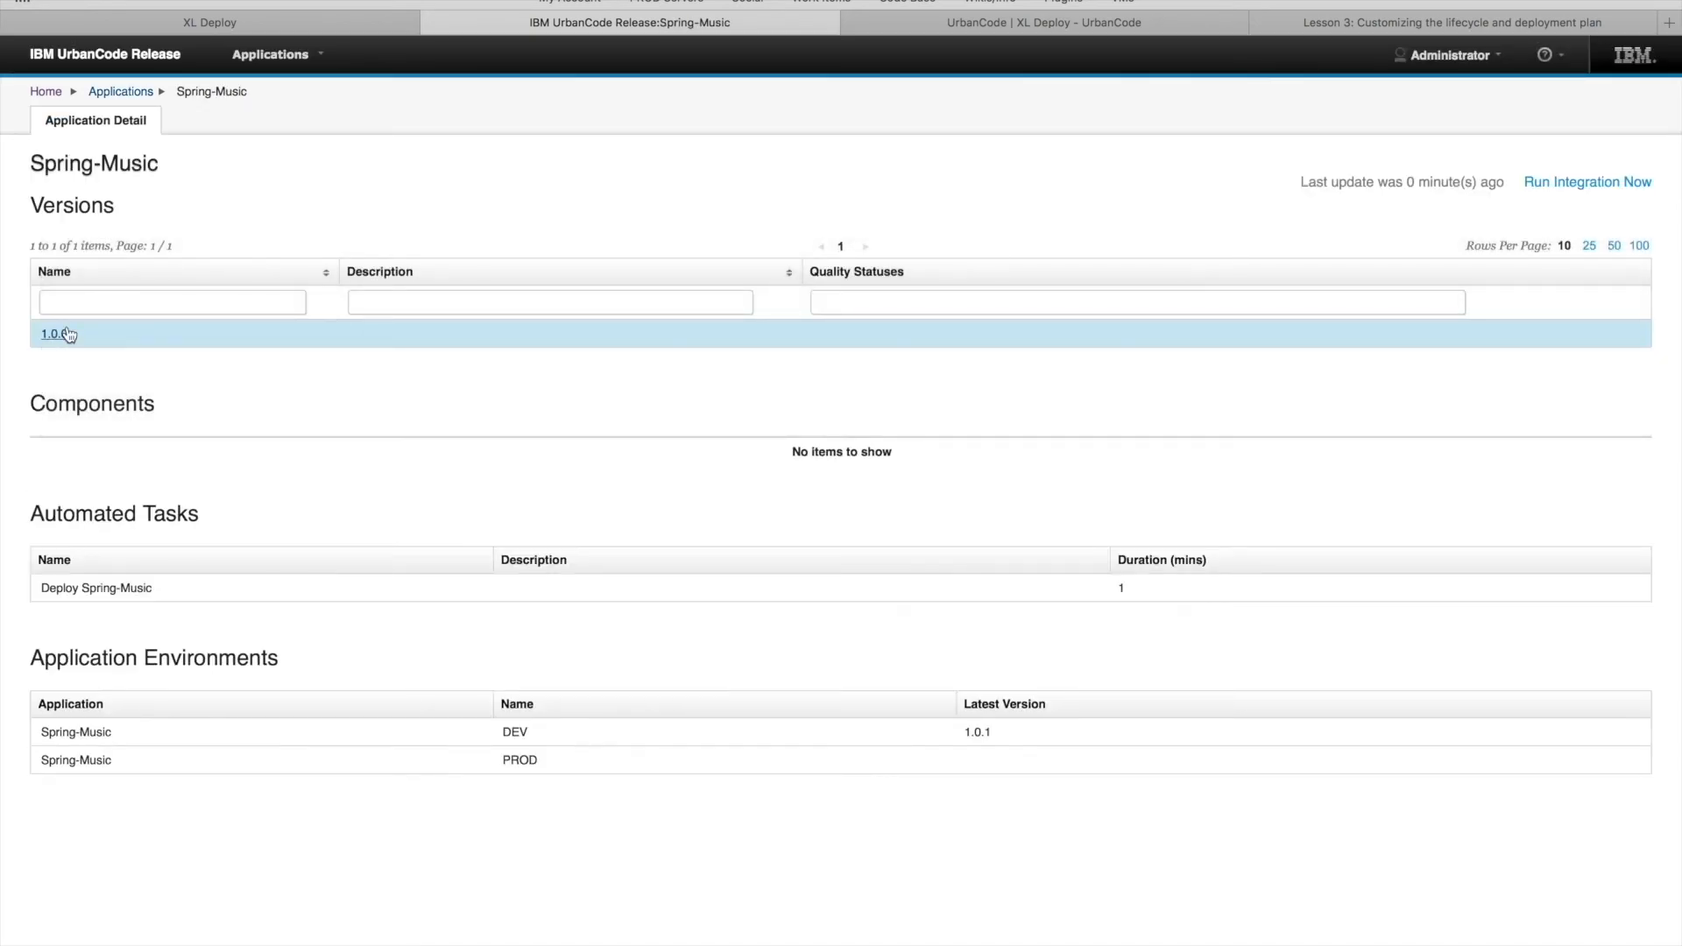
Schedule a new deployment for the Spring-Music release in the DEV phase, on DEV-1 with the Default Plan, for 4/2/2019 at 6:00 PM
left_click(46, 93)
left_click(405, 405)
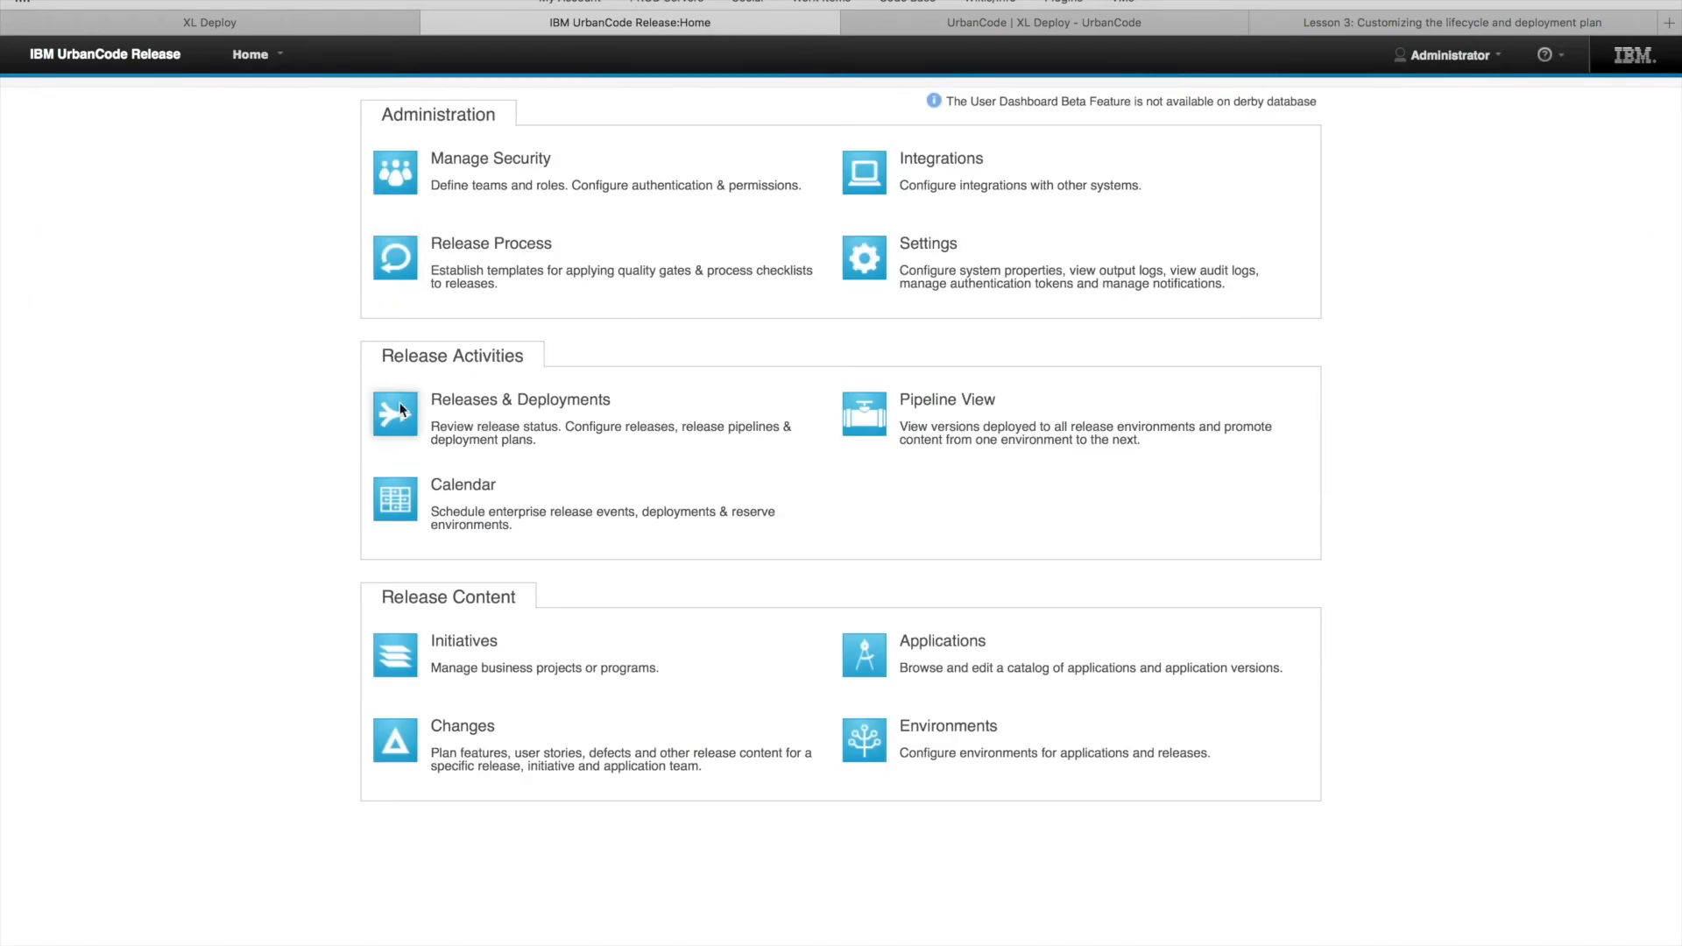
left_click(423, 120)
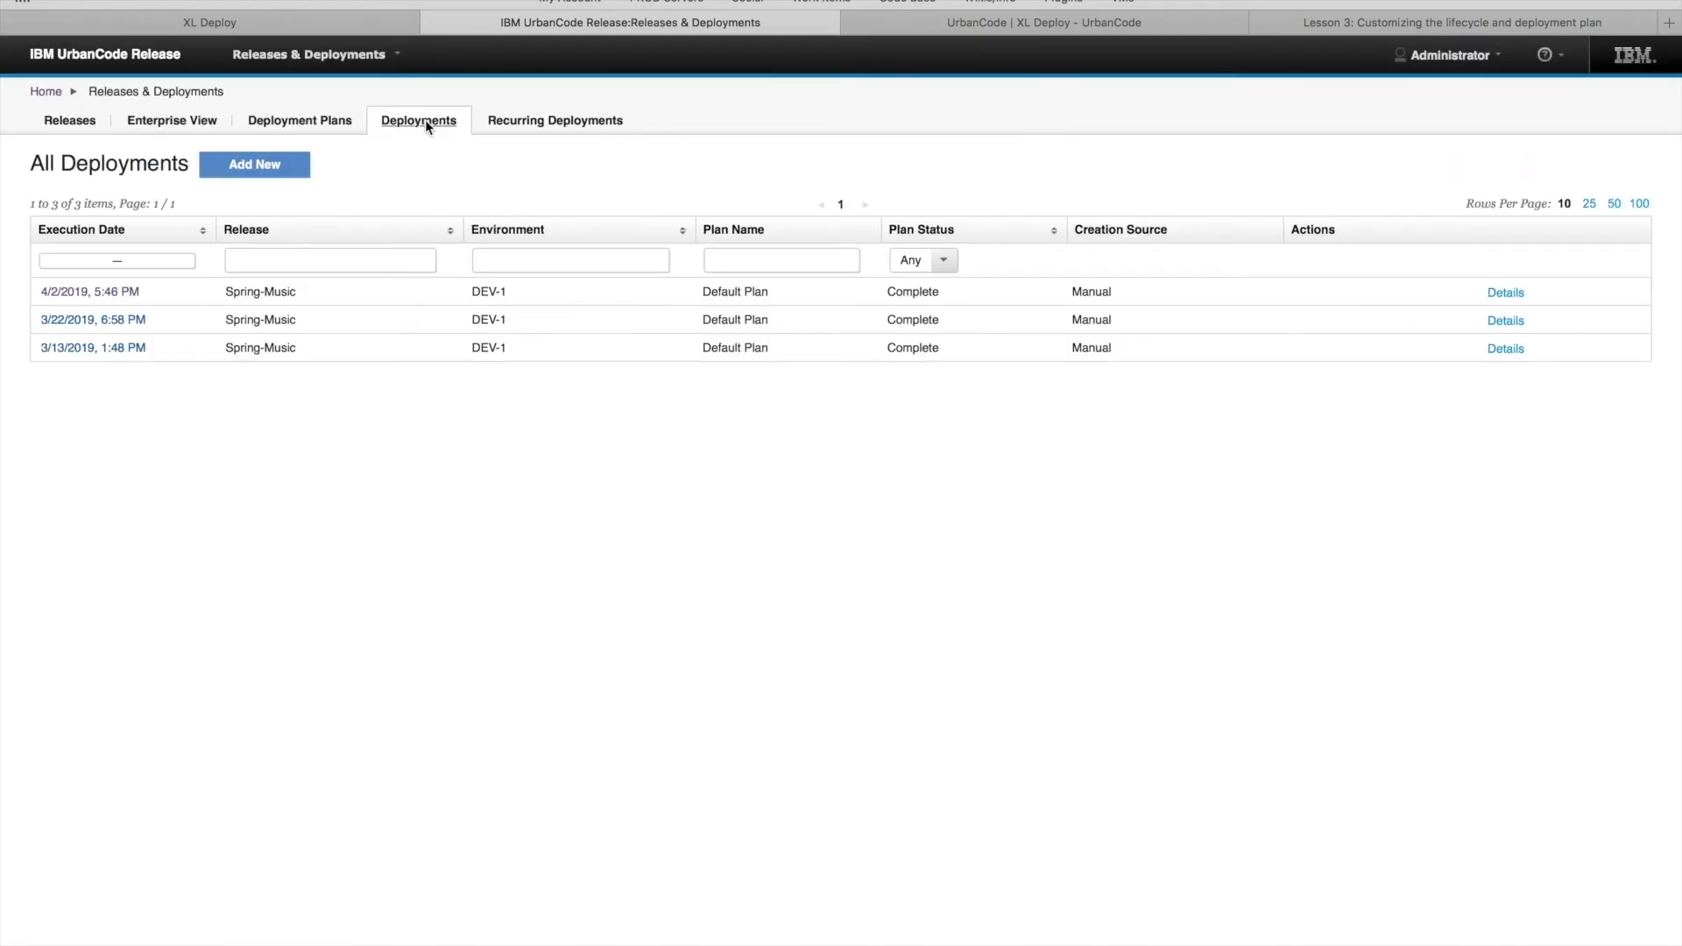
left_click(279, 166)
left_click(825, 385)
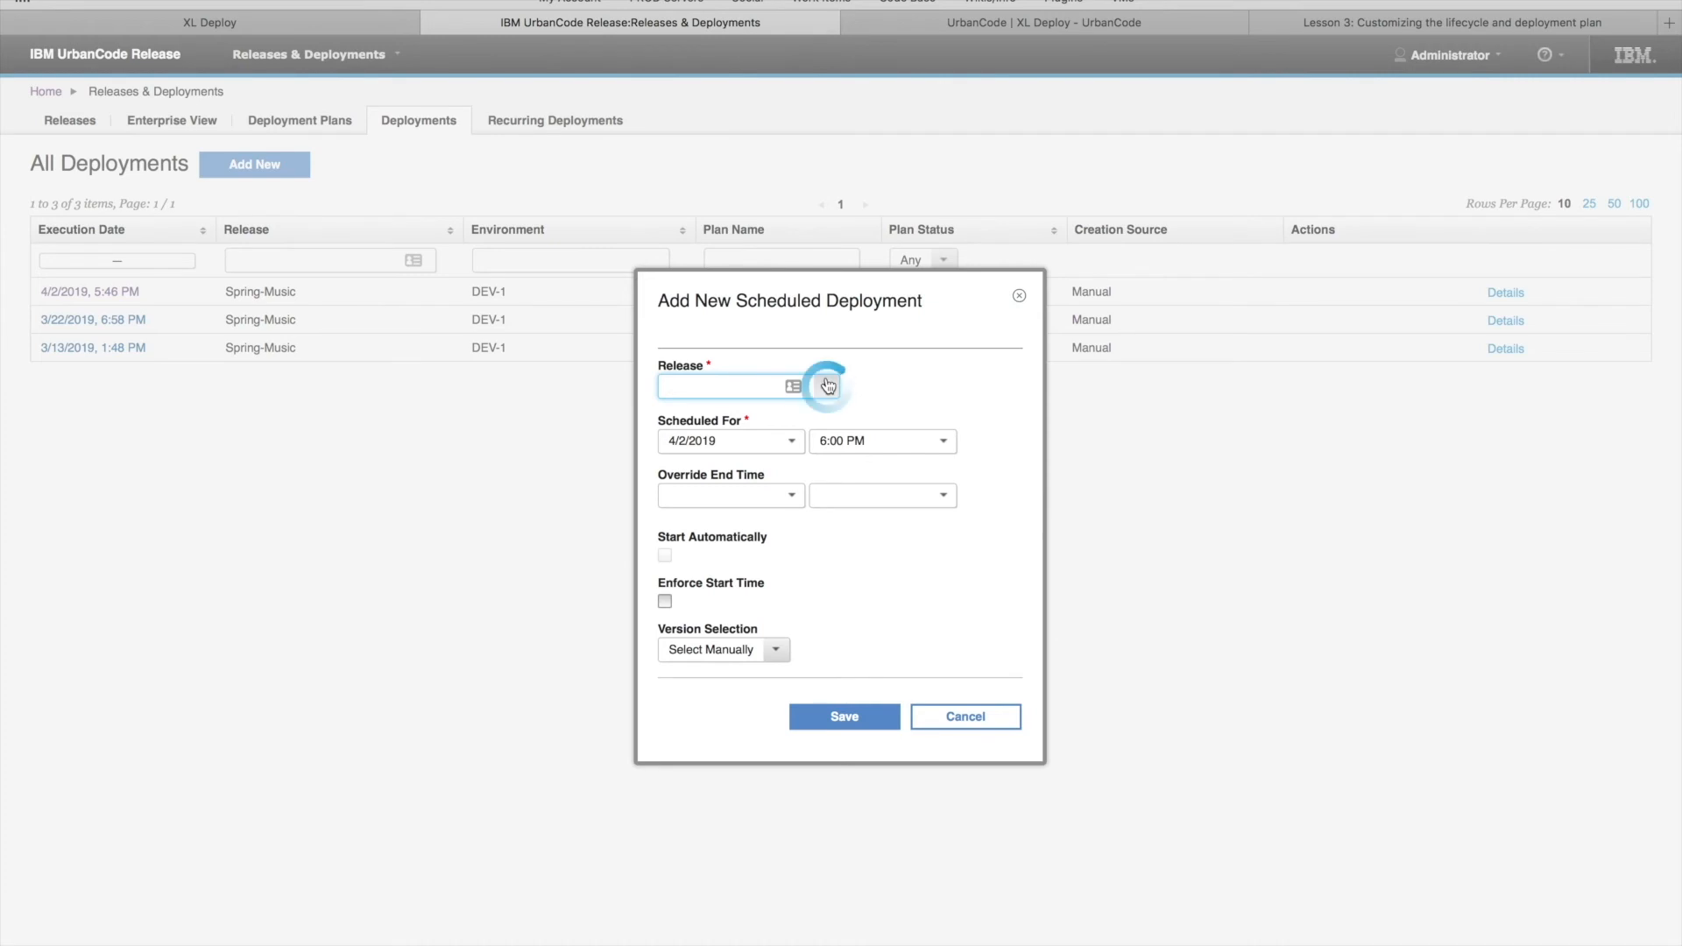
left_click(727, 417)
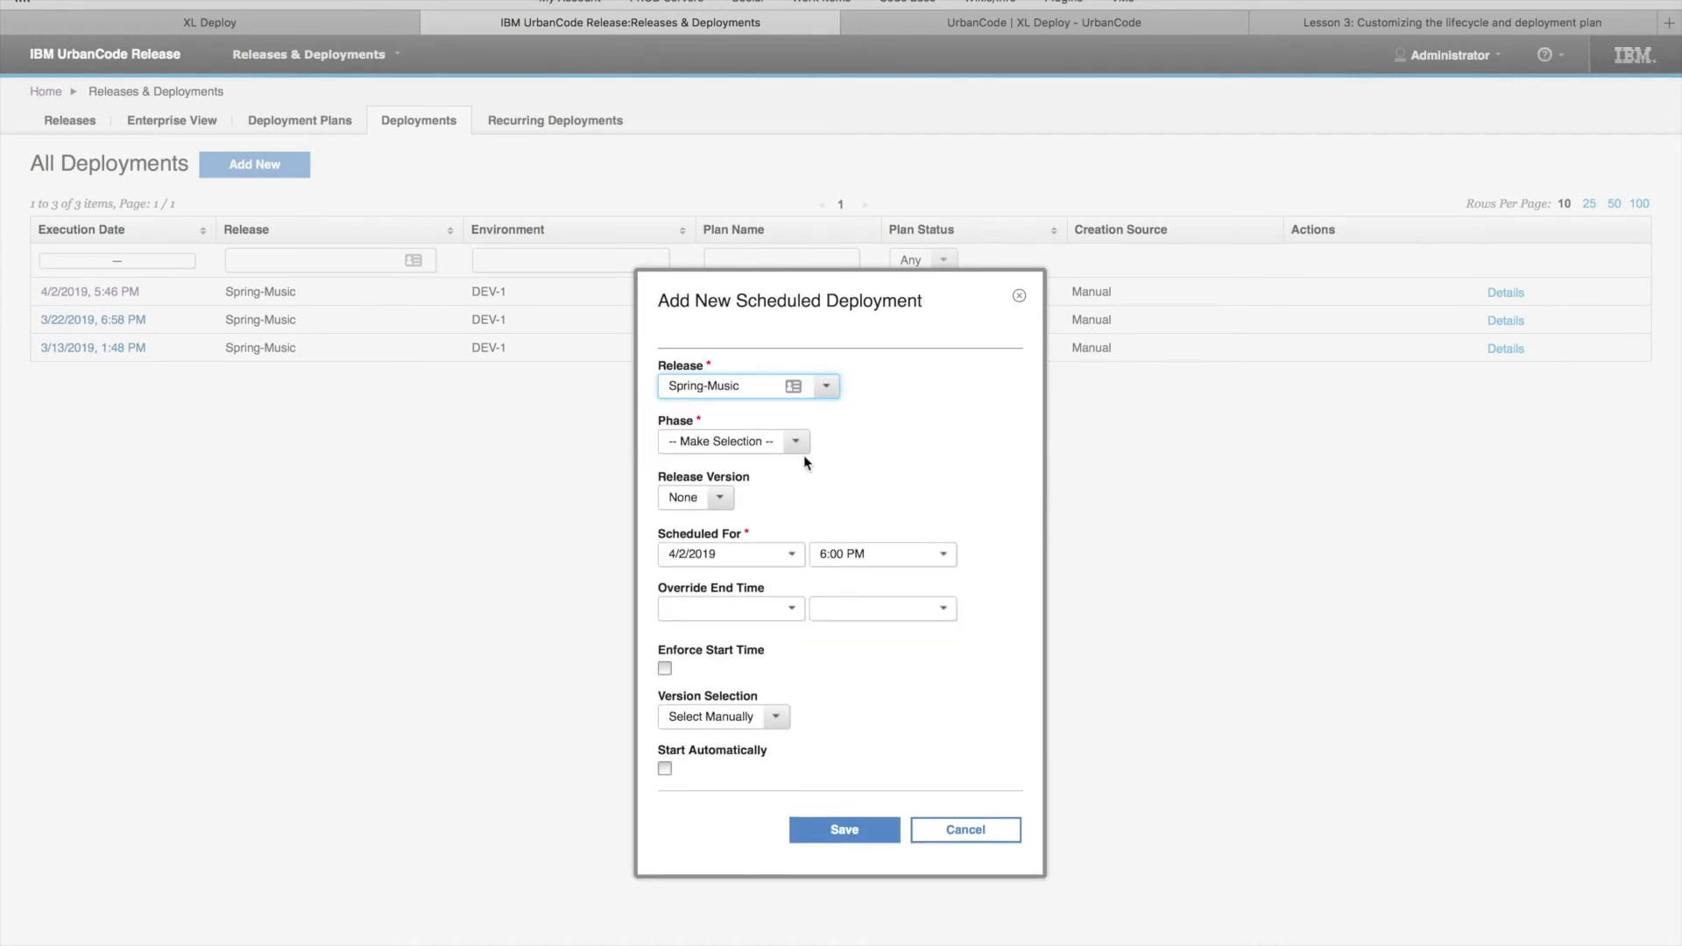
left_click(795, 443)
left_click(701, 498)
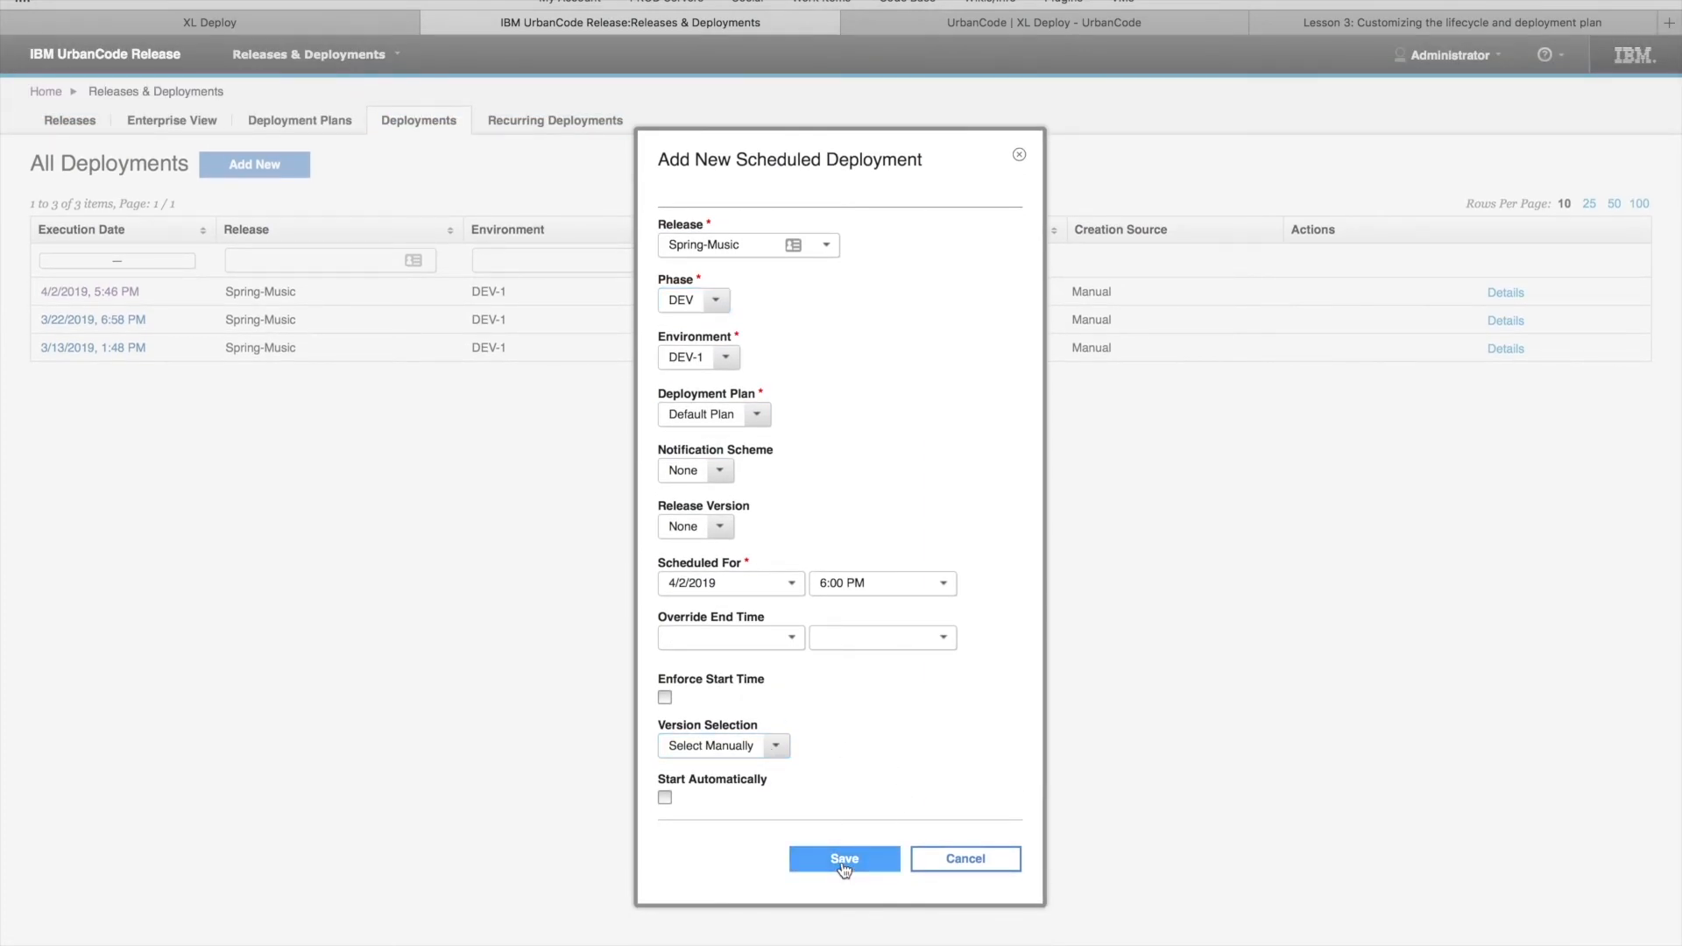
left_click(844, 859)
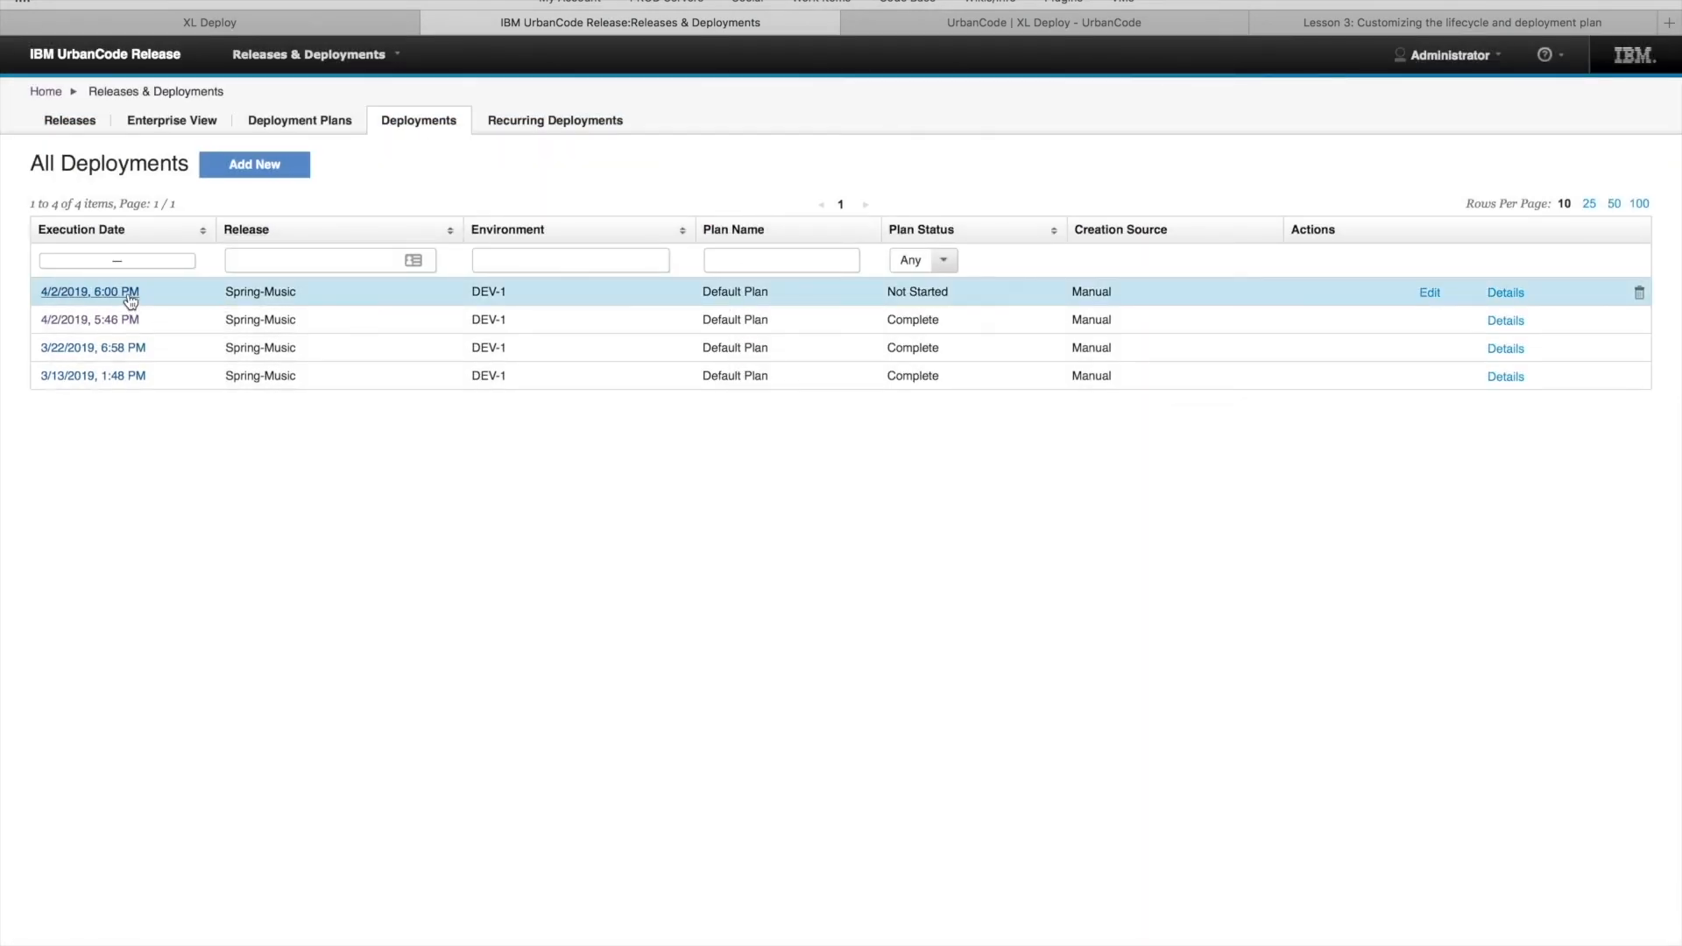
Open the new 6:00 PM deployment and set its Spring-Music application version to 1.0.0
left_click(129, 295)
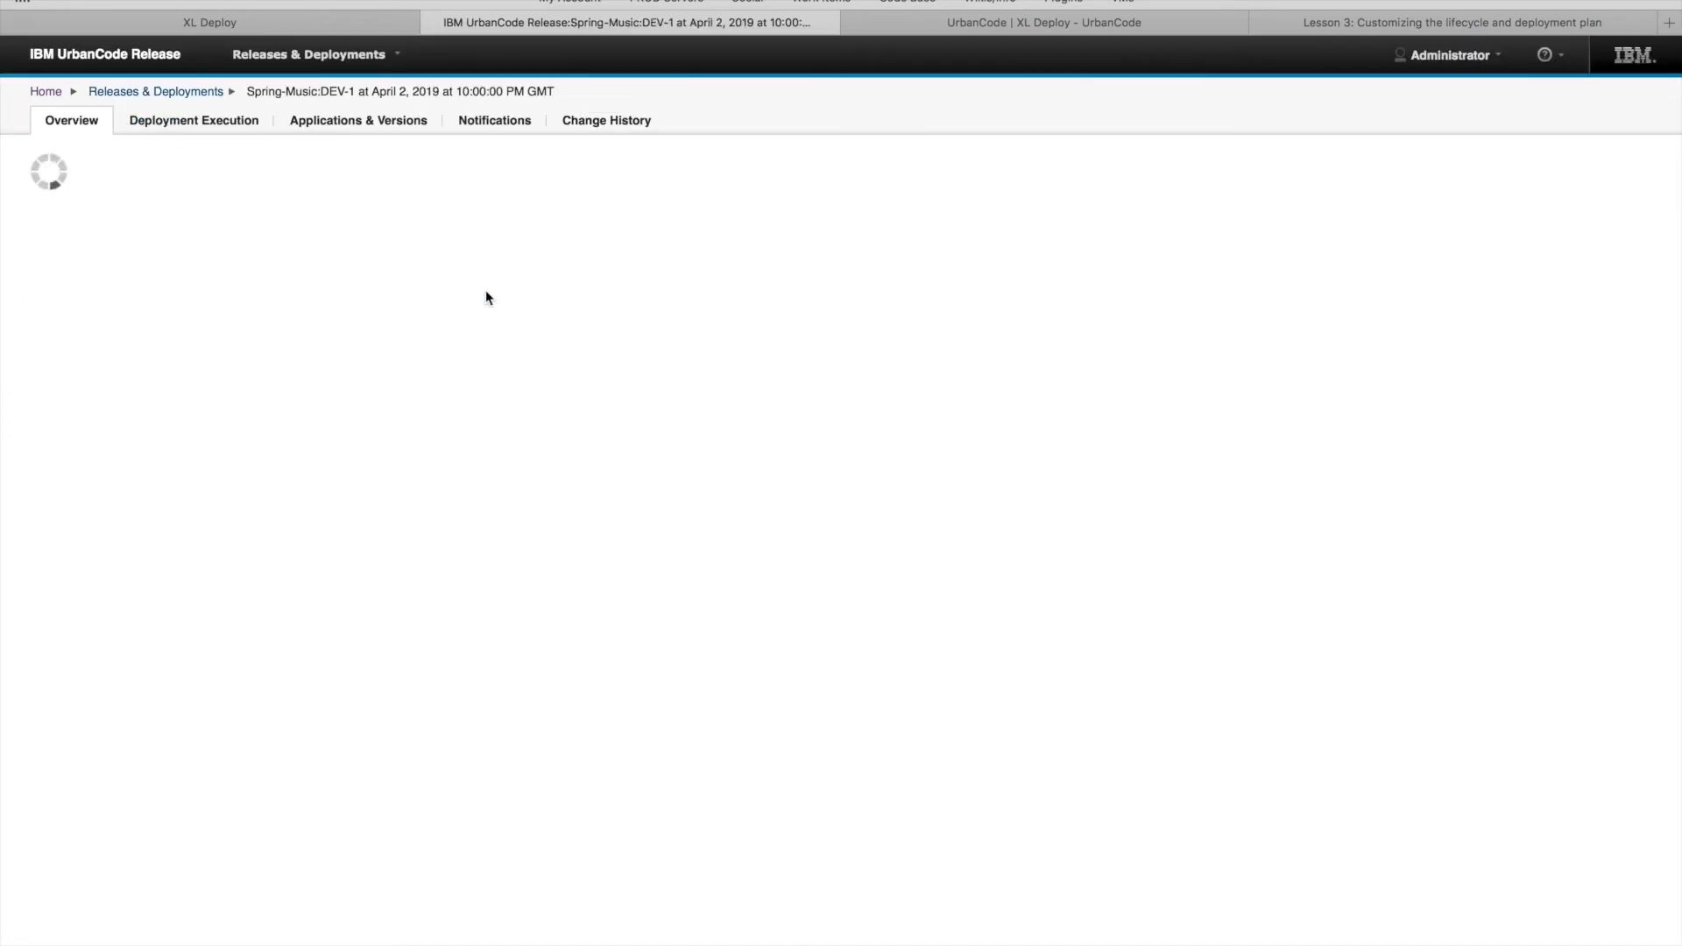
left_click(394, 124)
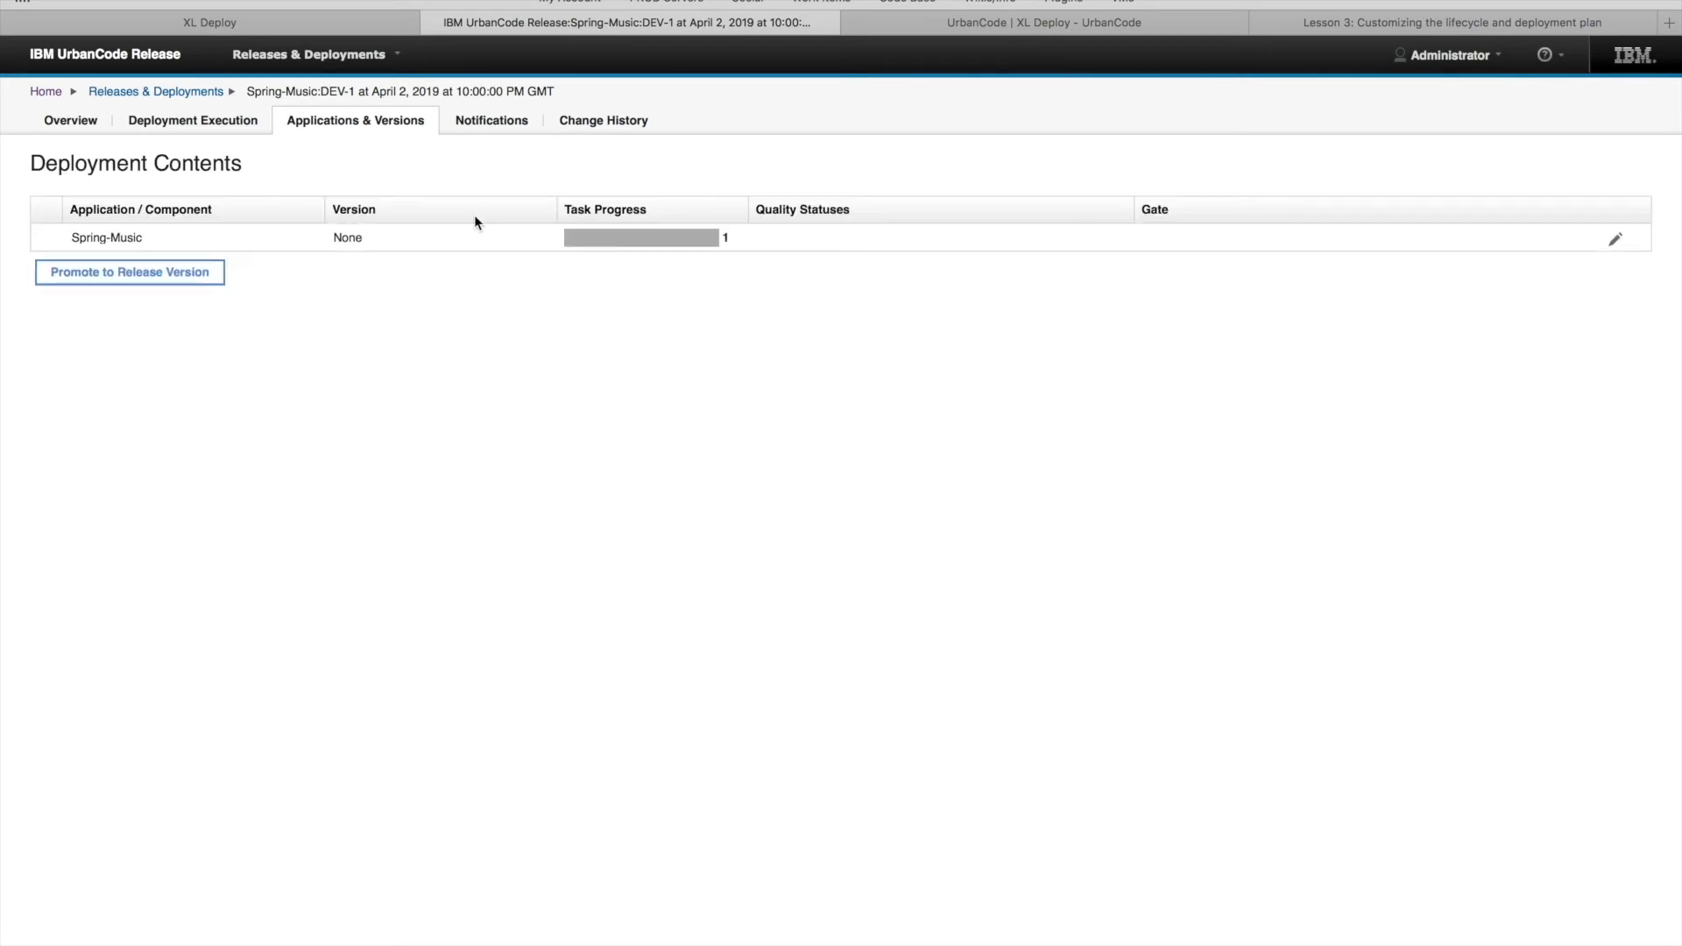
left_click(184, 252)
left_click(527, 242)
left_click(394, 282)
left_click(114, 334)
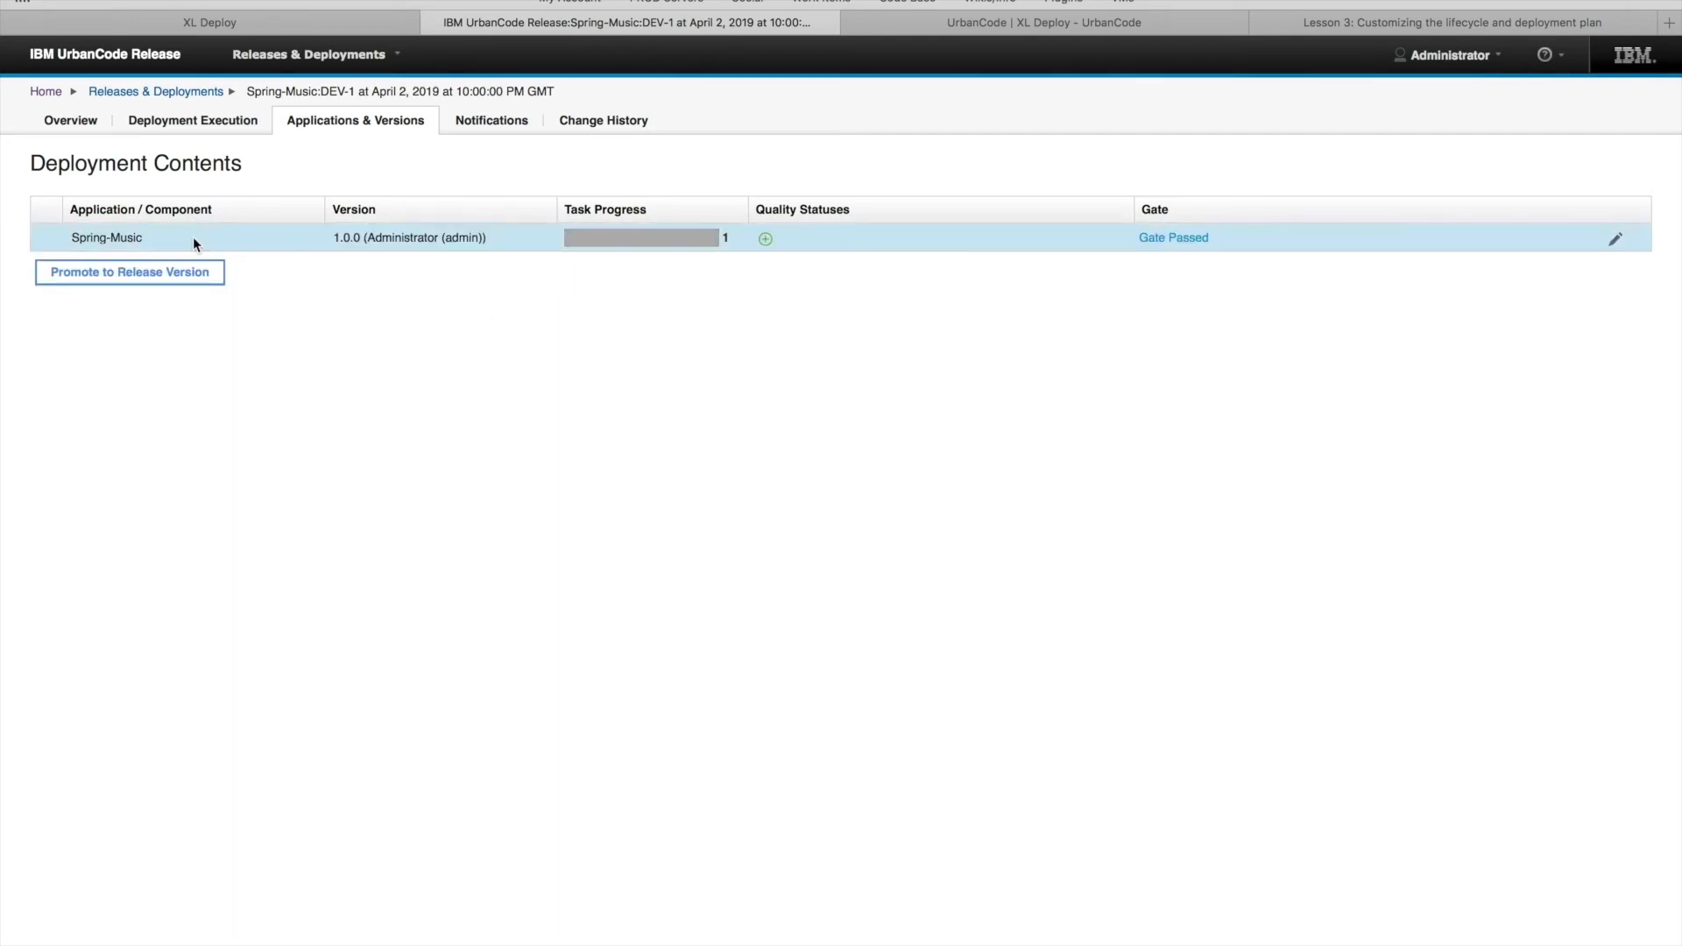
Start the deployment execution and check the comments of the Deploy Spring-Music task
left_click(263, 120)
left_click(1448, 172)
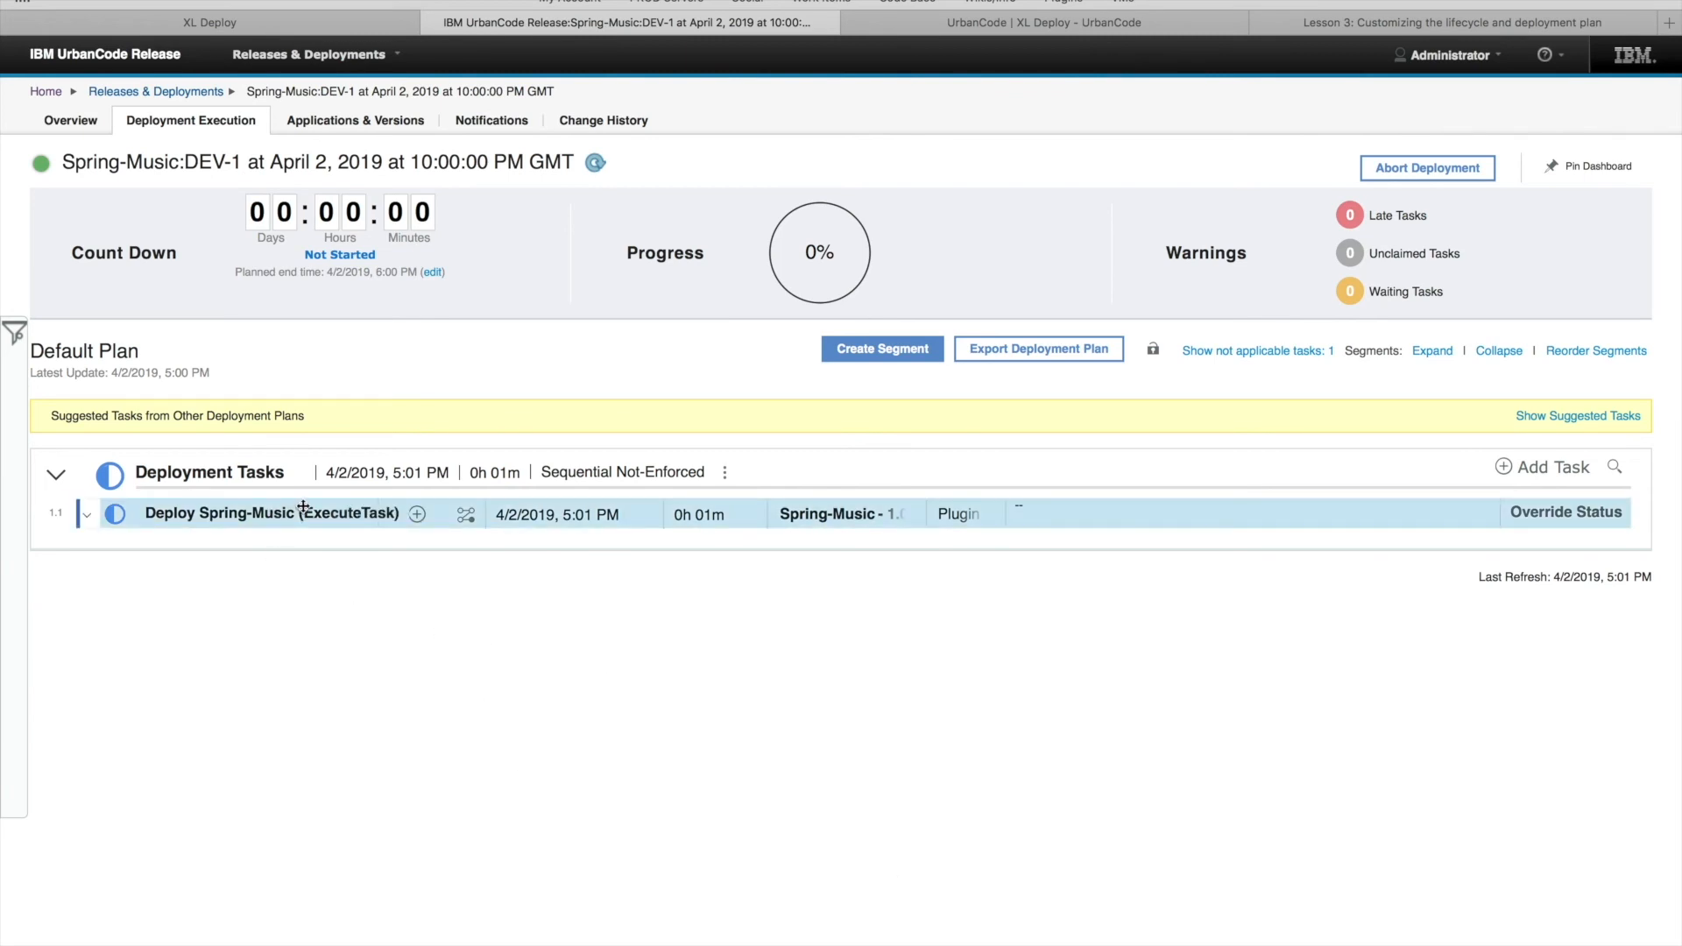
mouse_move(300, 517)
left_click(300, 515)
left_click(443, 280)
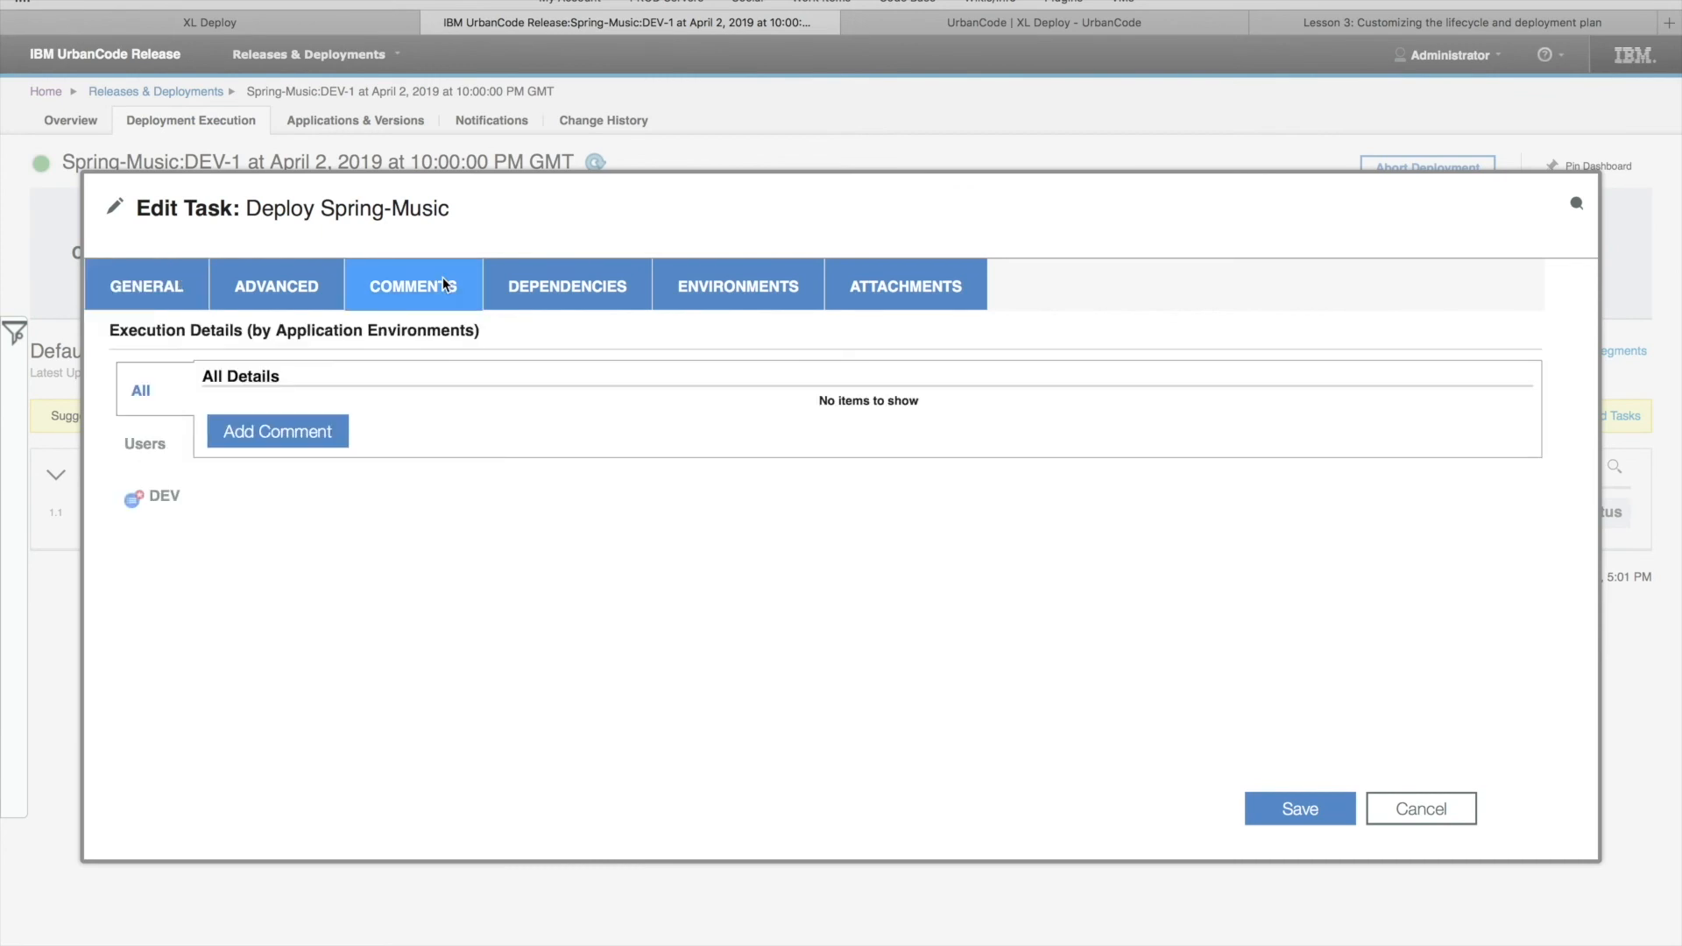
left_click(1410, 808)
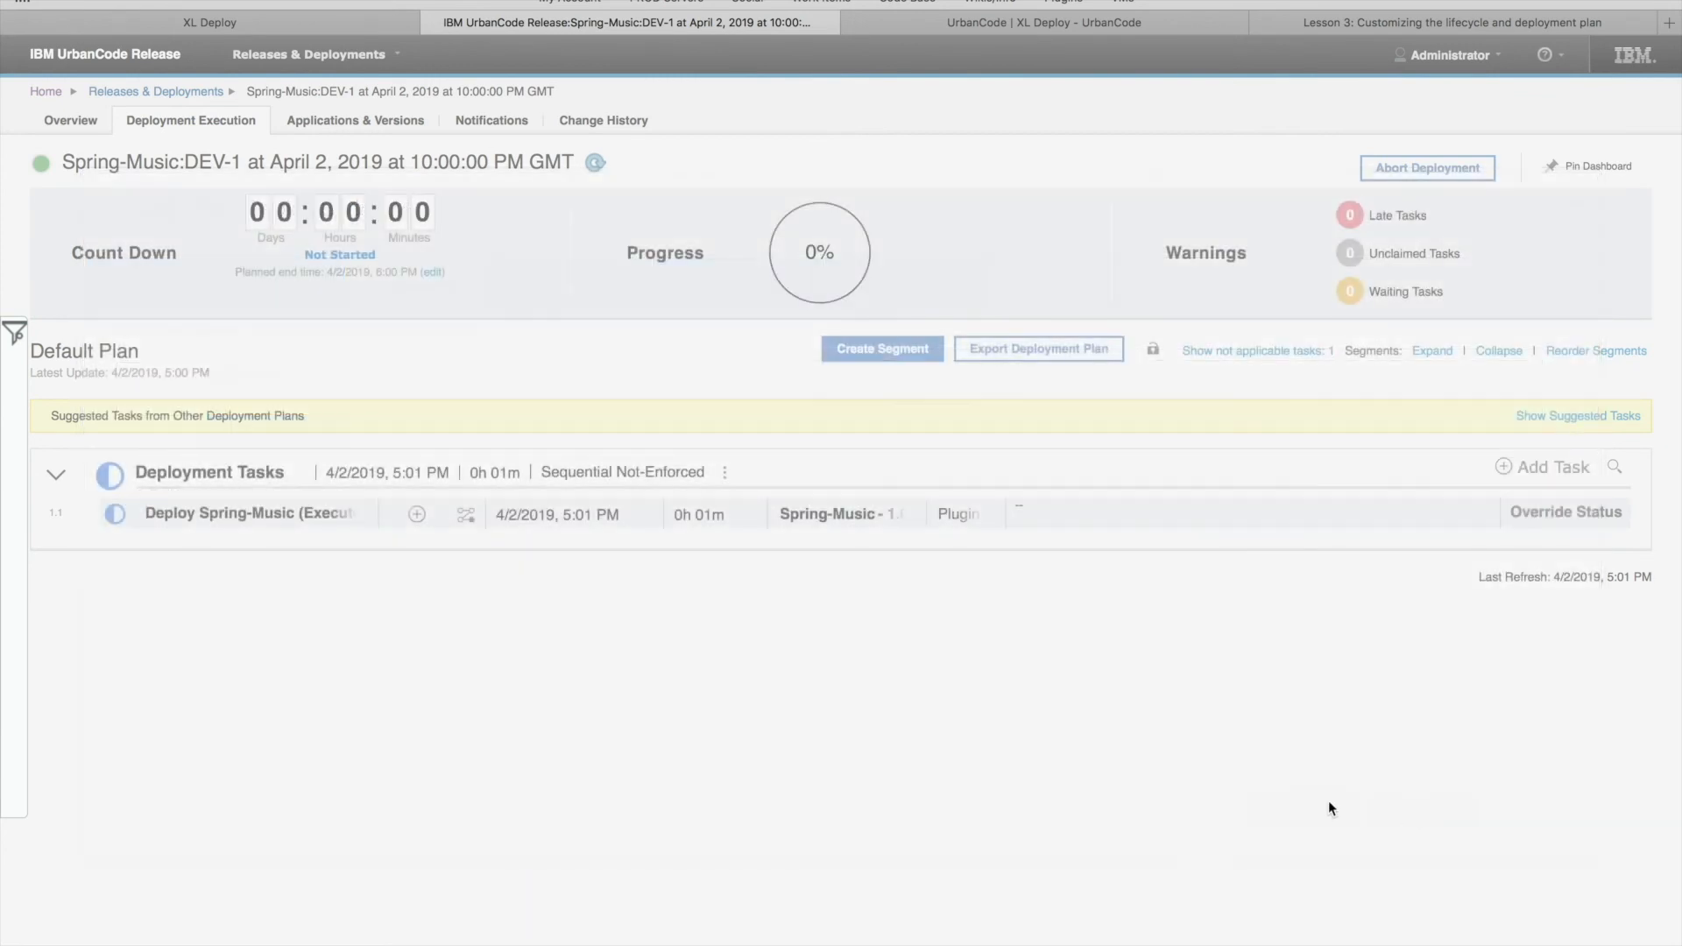
Recheck the Deploy Spring-Music task's comments for XL Deploy execution entries as the task runs
left_click(232, 516)
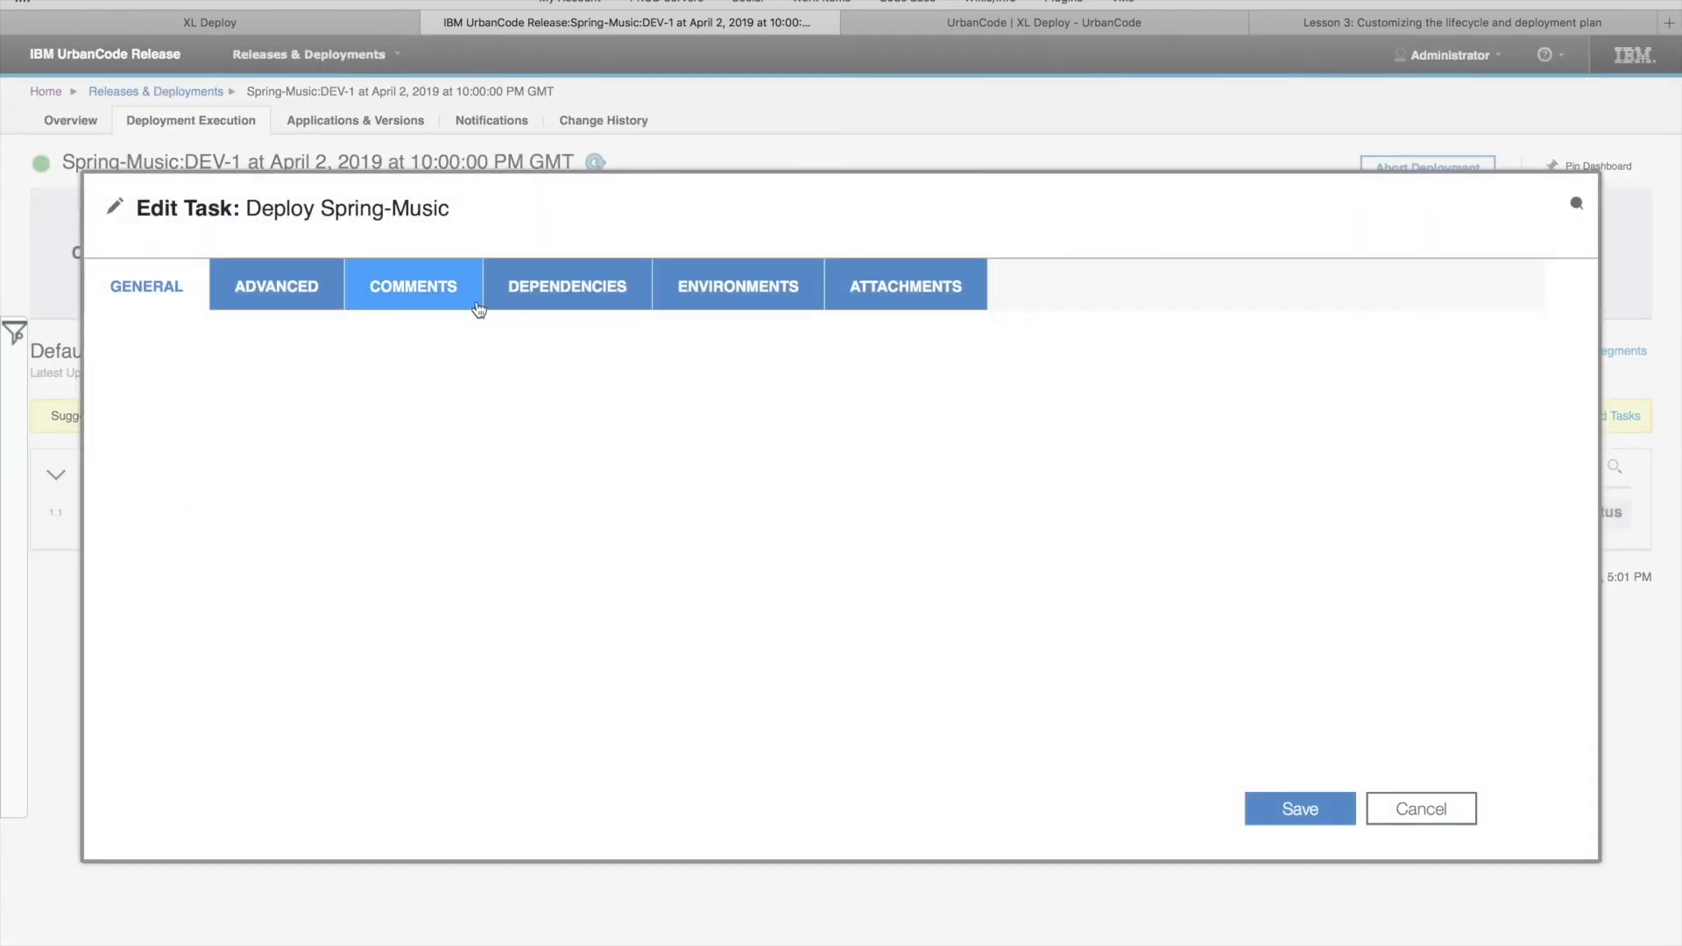
left_click(423, 284)
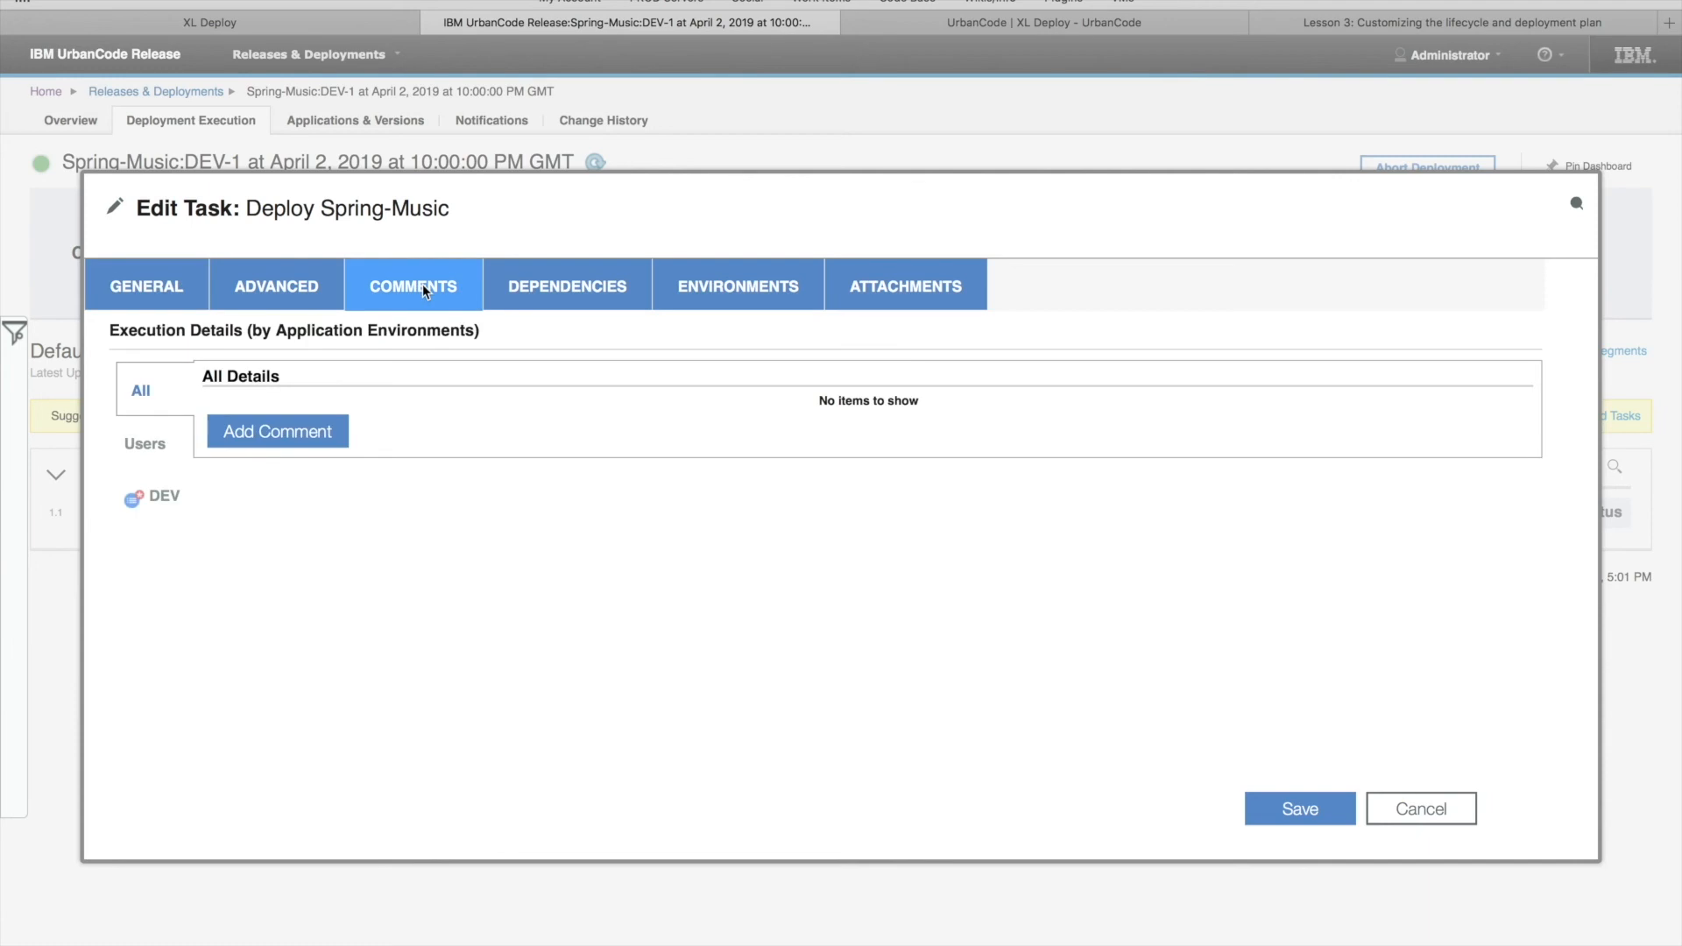
left_click(1421, 809)
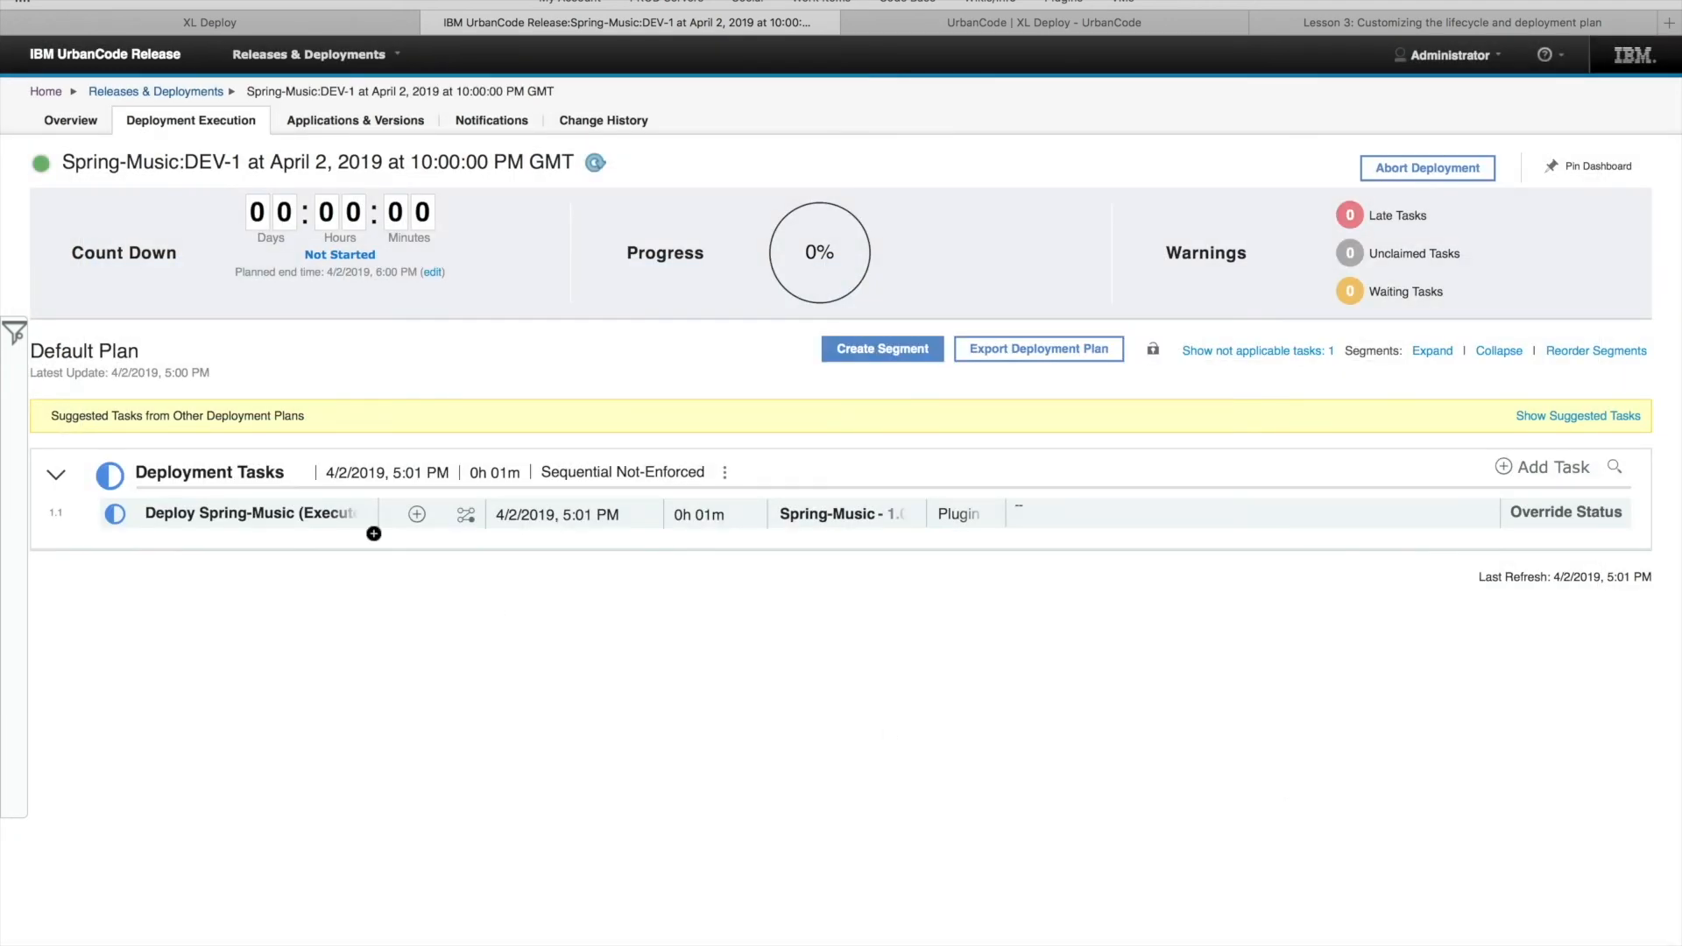
left_click(279, 513)
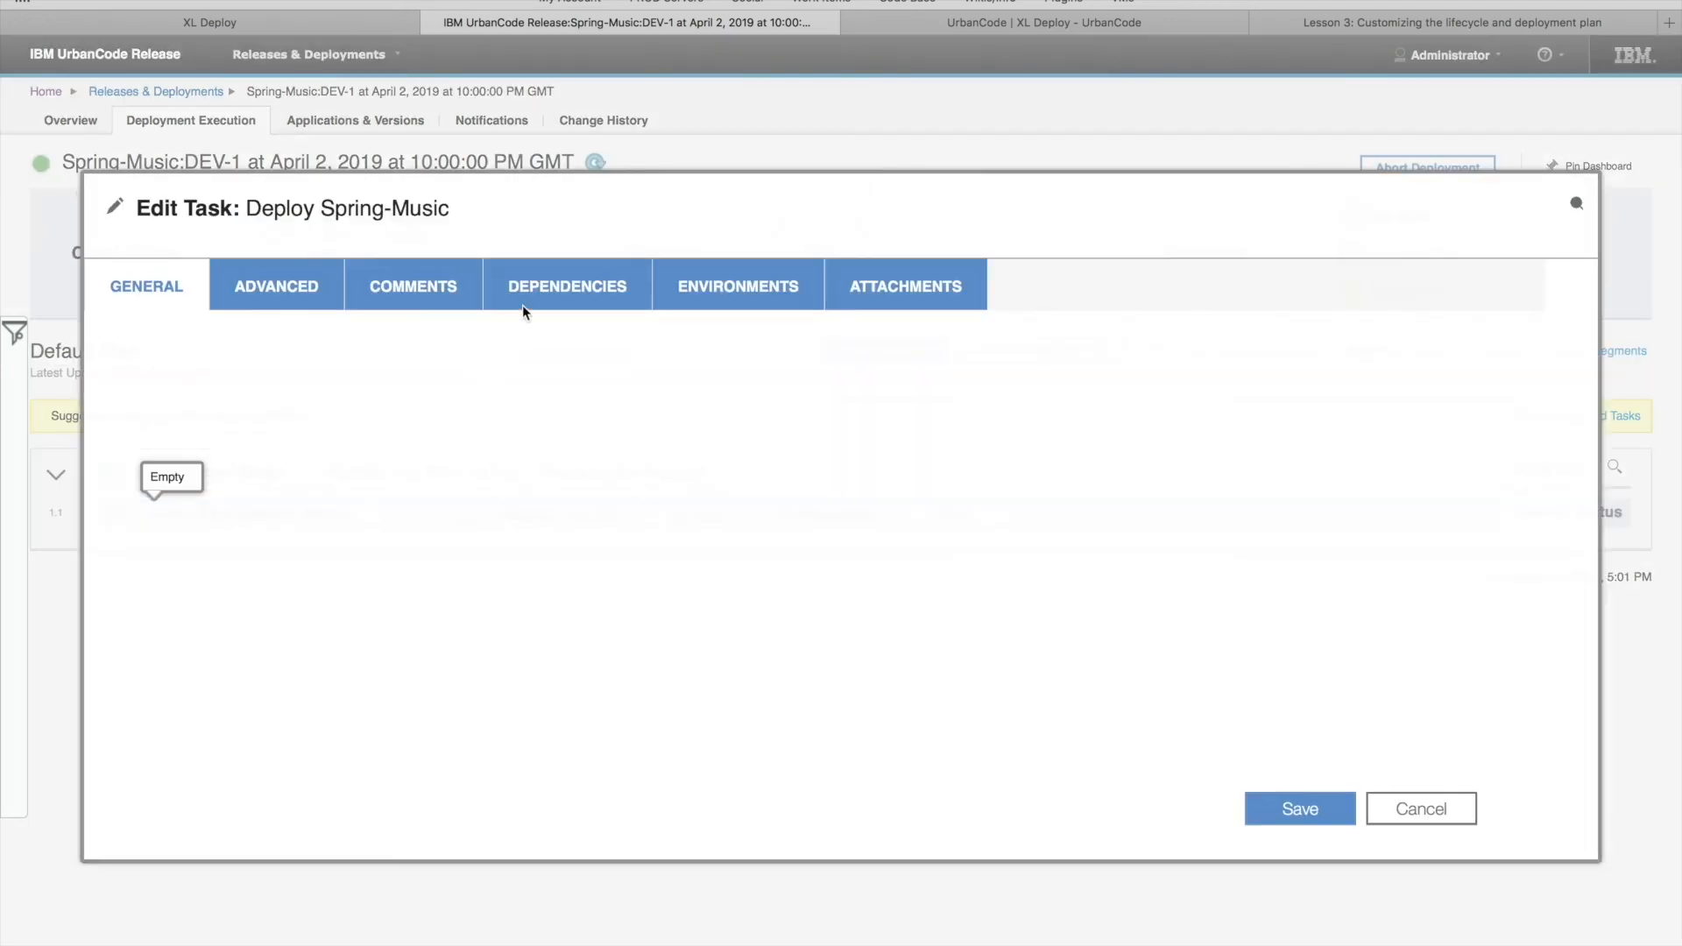
left_click(407, 287)
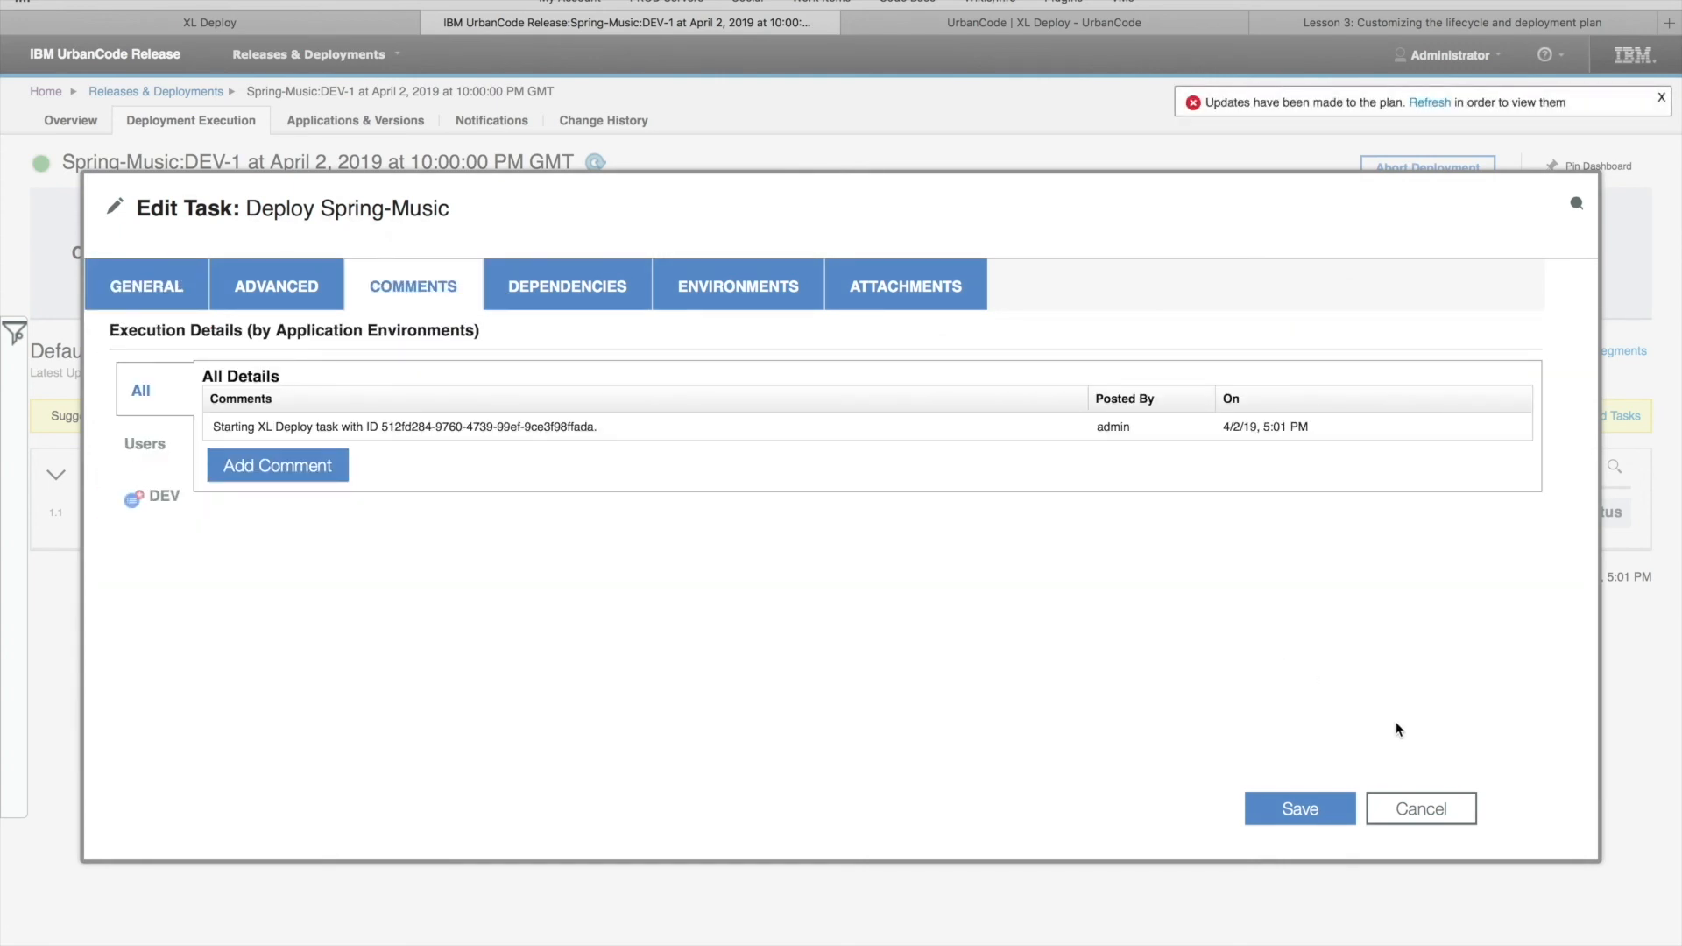
left_click(1418, 808)
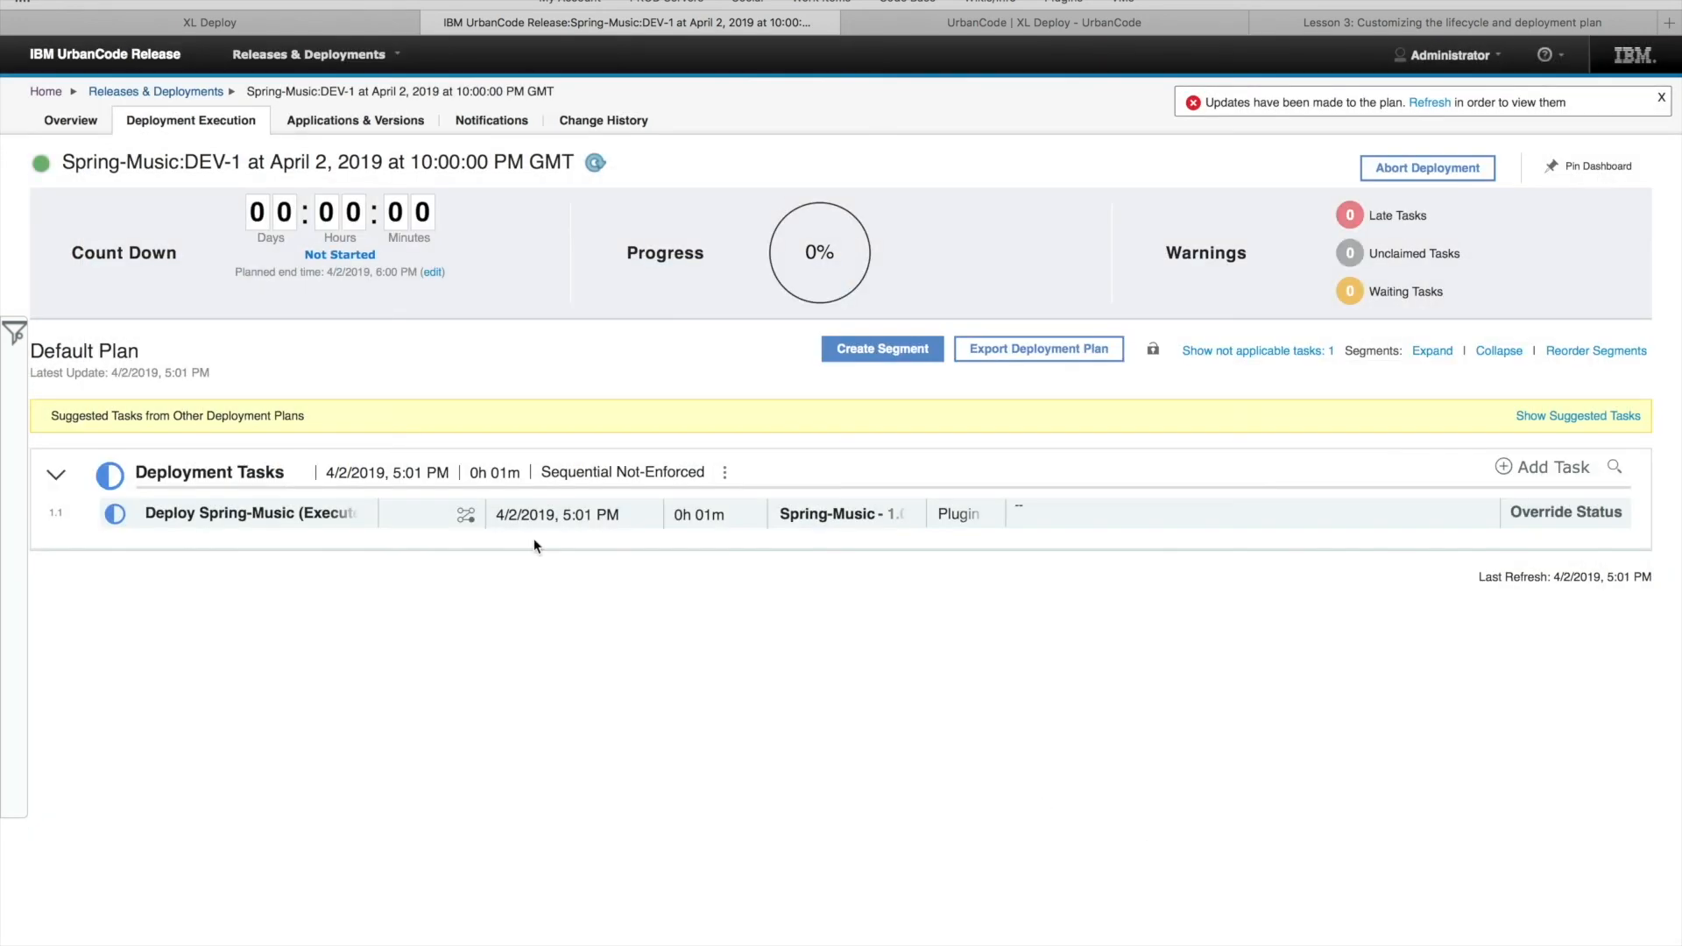
left_click(277, 524)
left_click(414, 289)
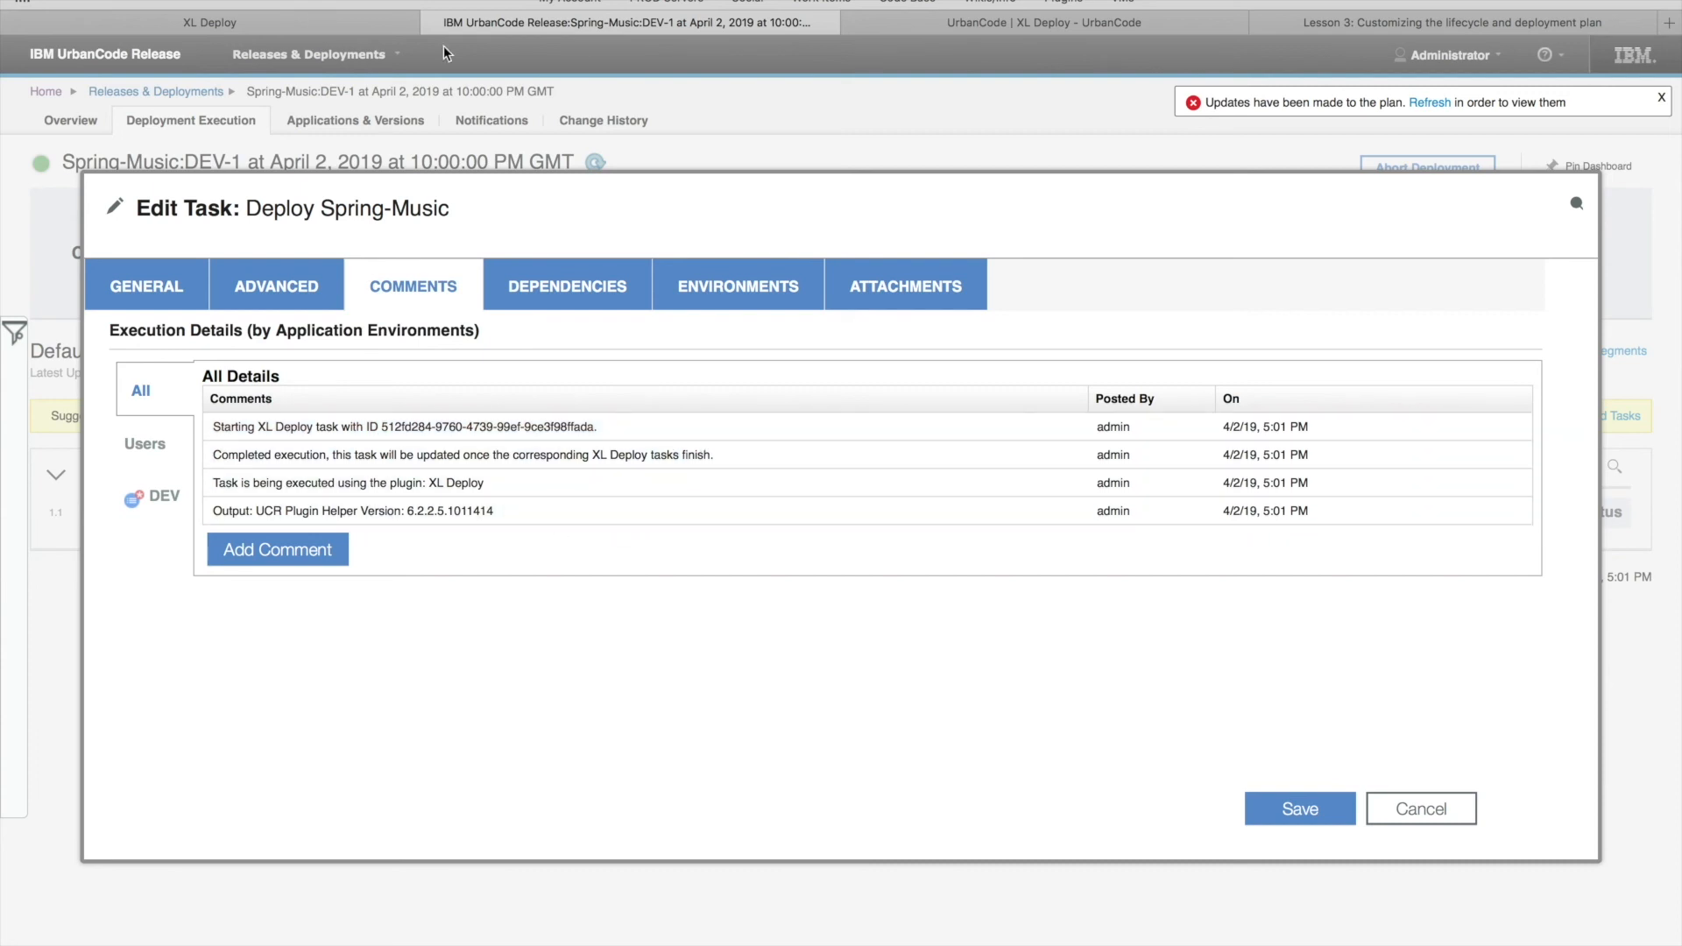
Switch to XL Deploy, reload it, and check which Spring-Music version is deployed in the DEV environment
left_click(275, 24)
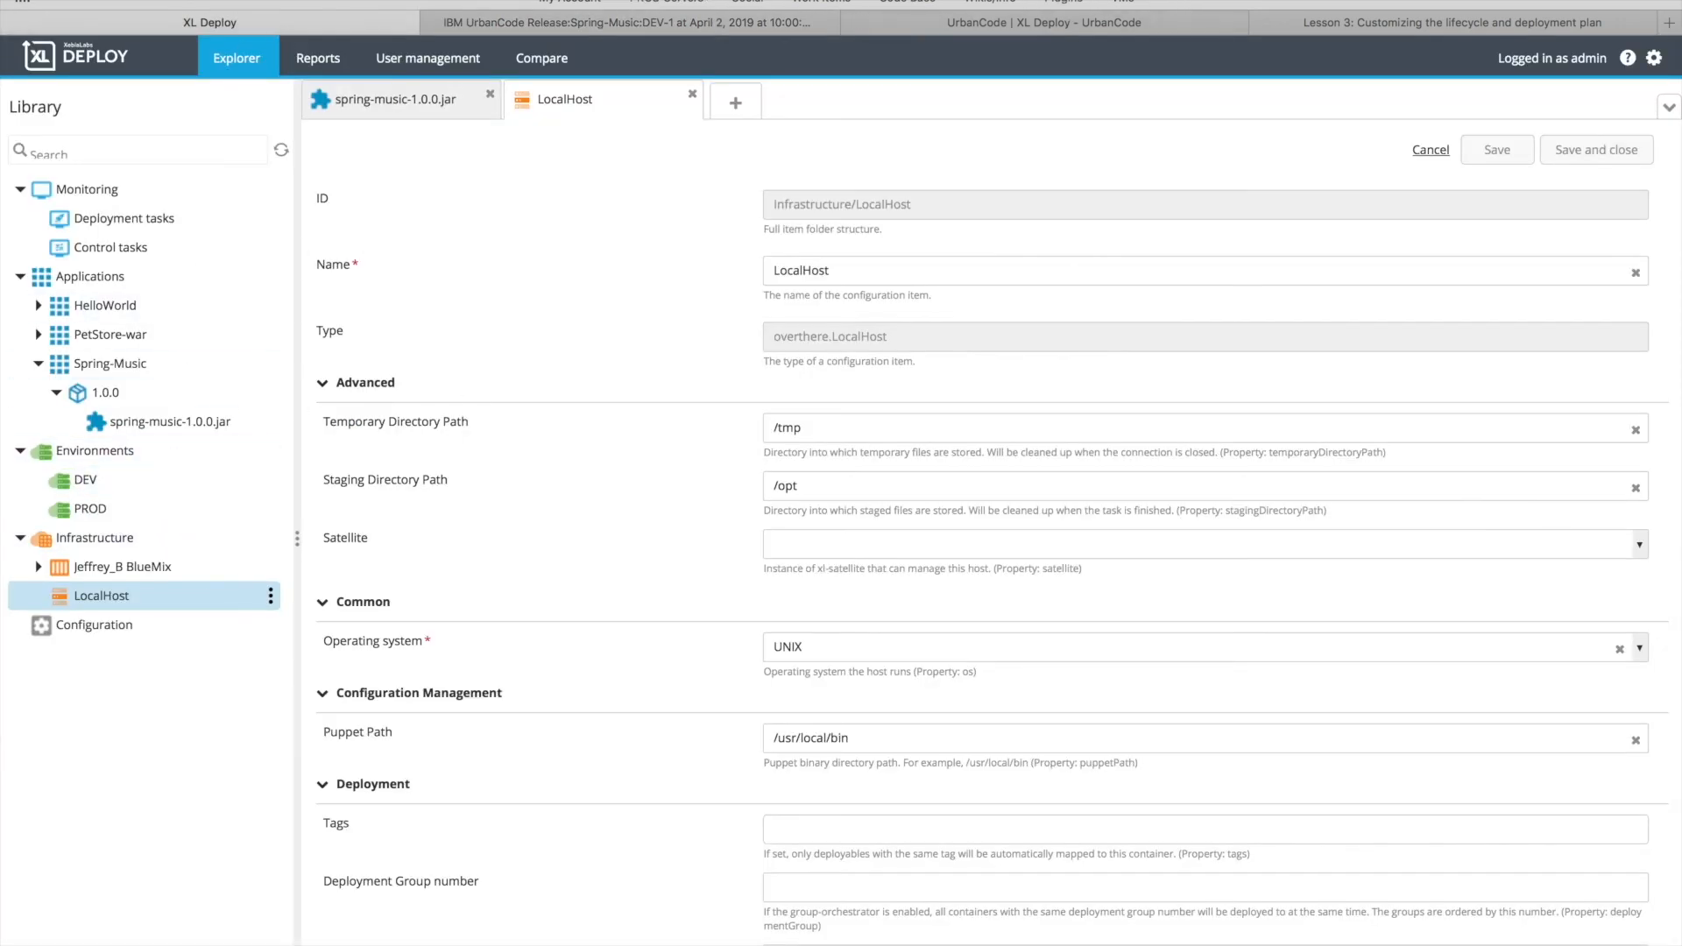
key("super+r")
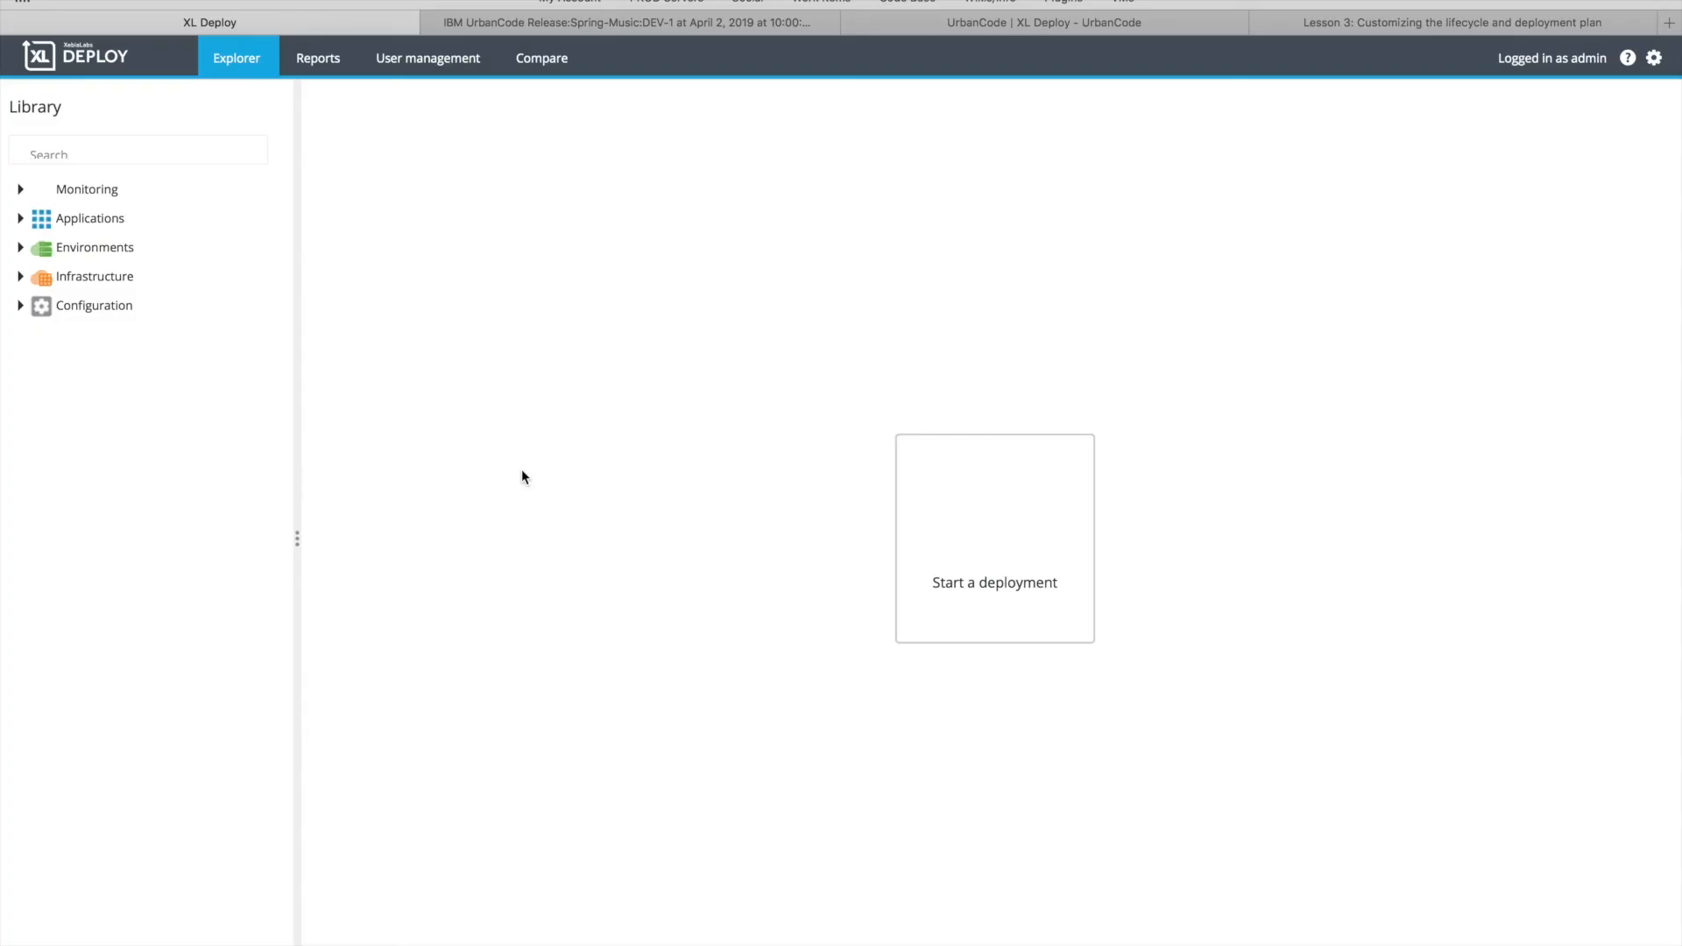
left_click(21, 248)
left_click(38, 276)
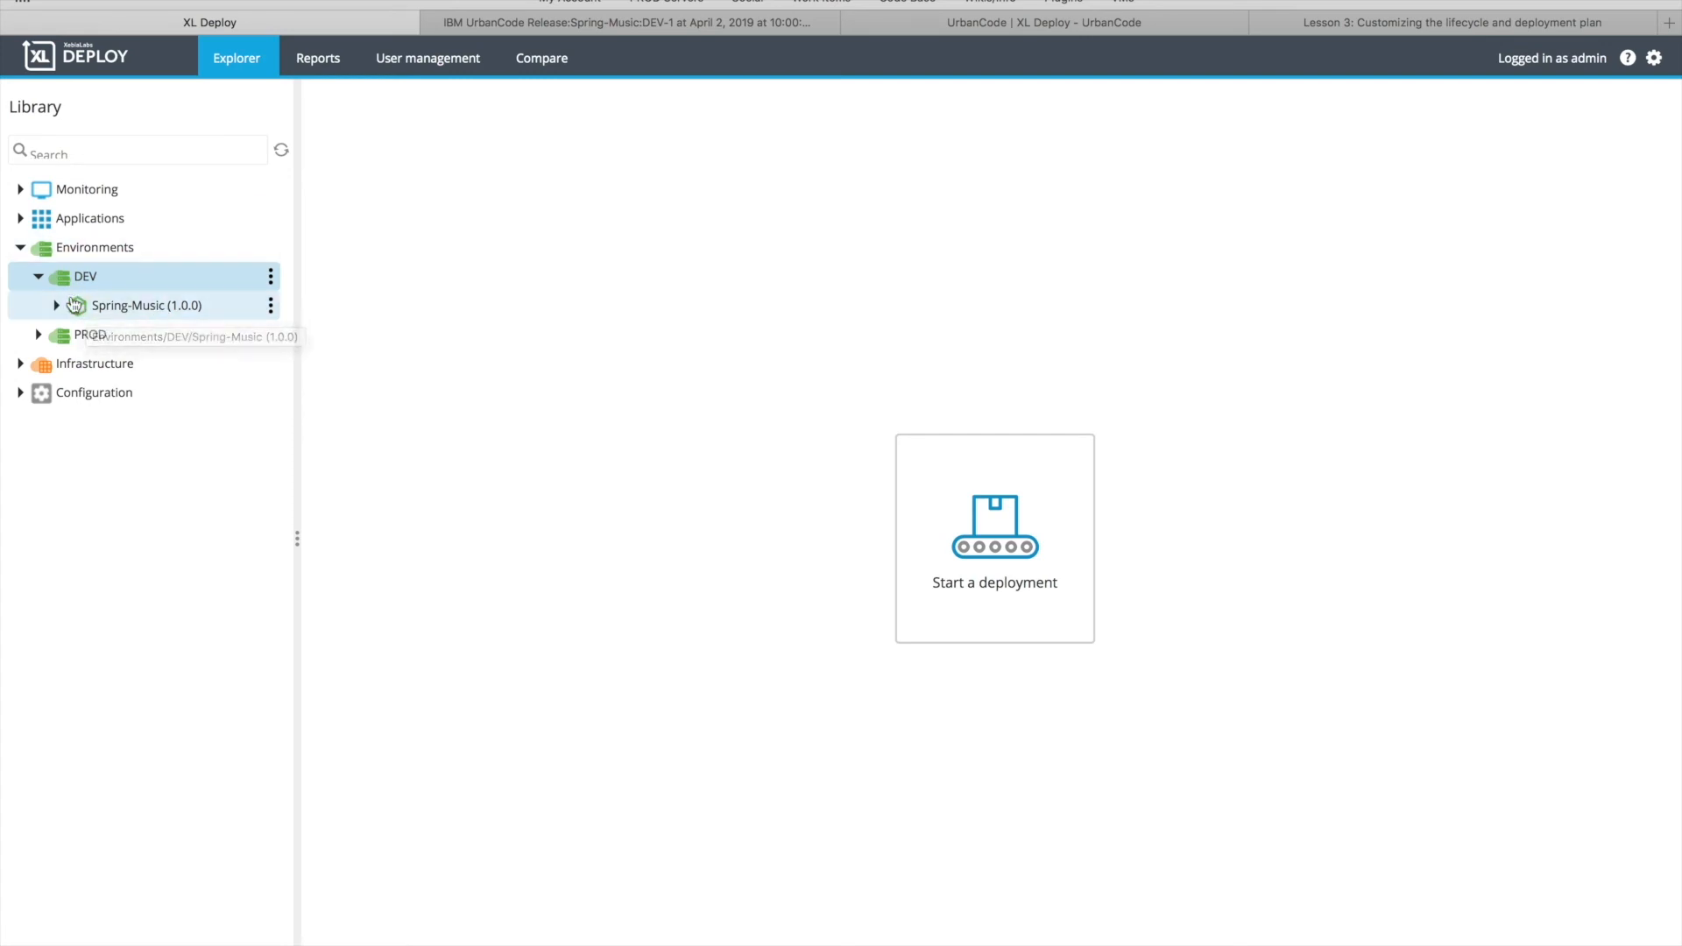
left_click(20, 218)
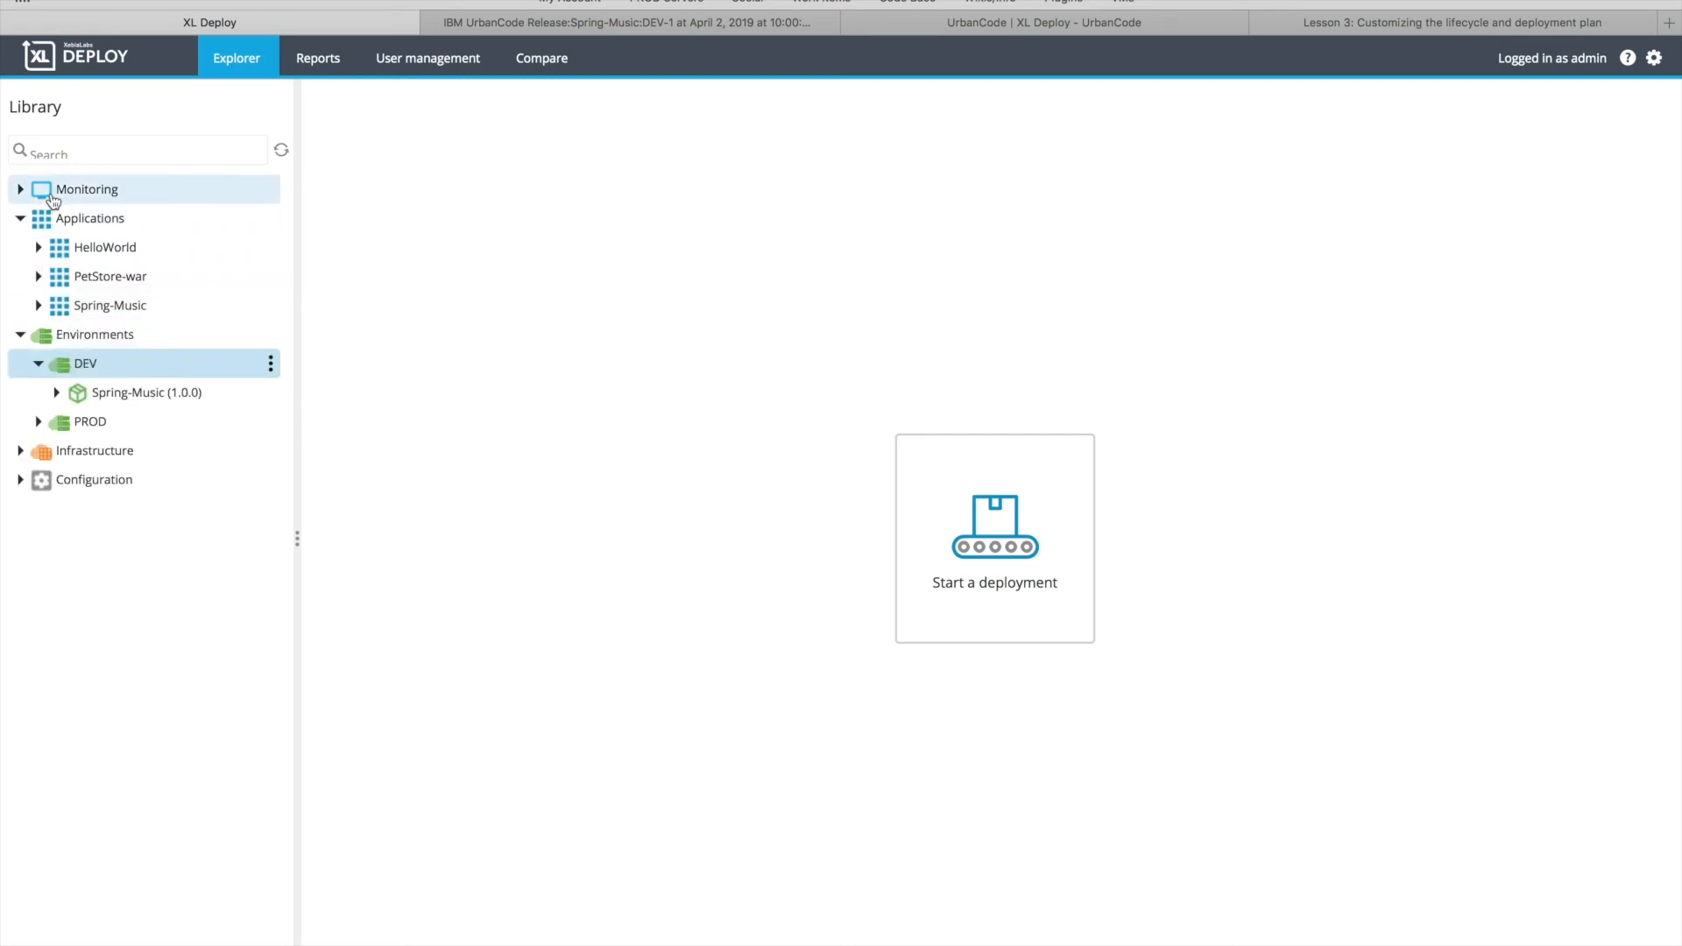
left_click(20, 190)
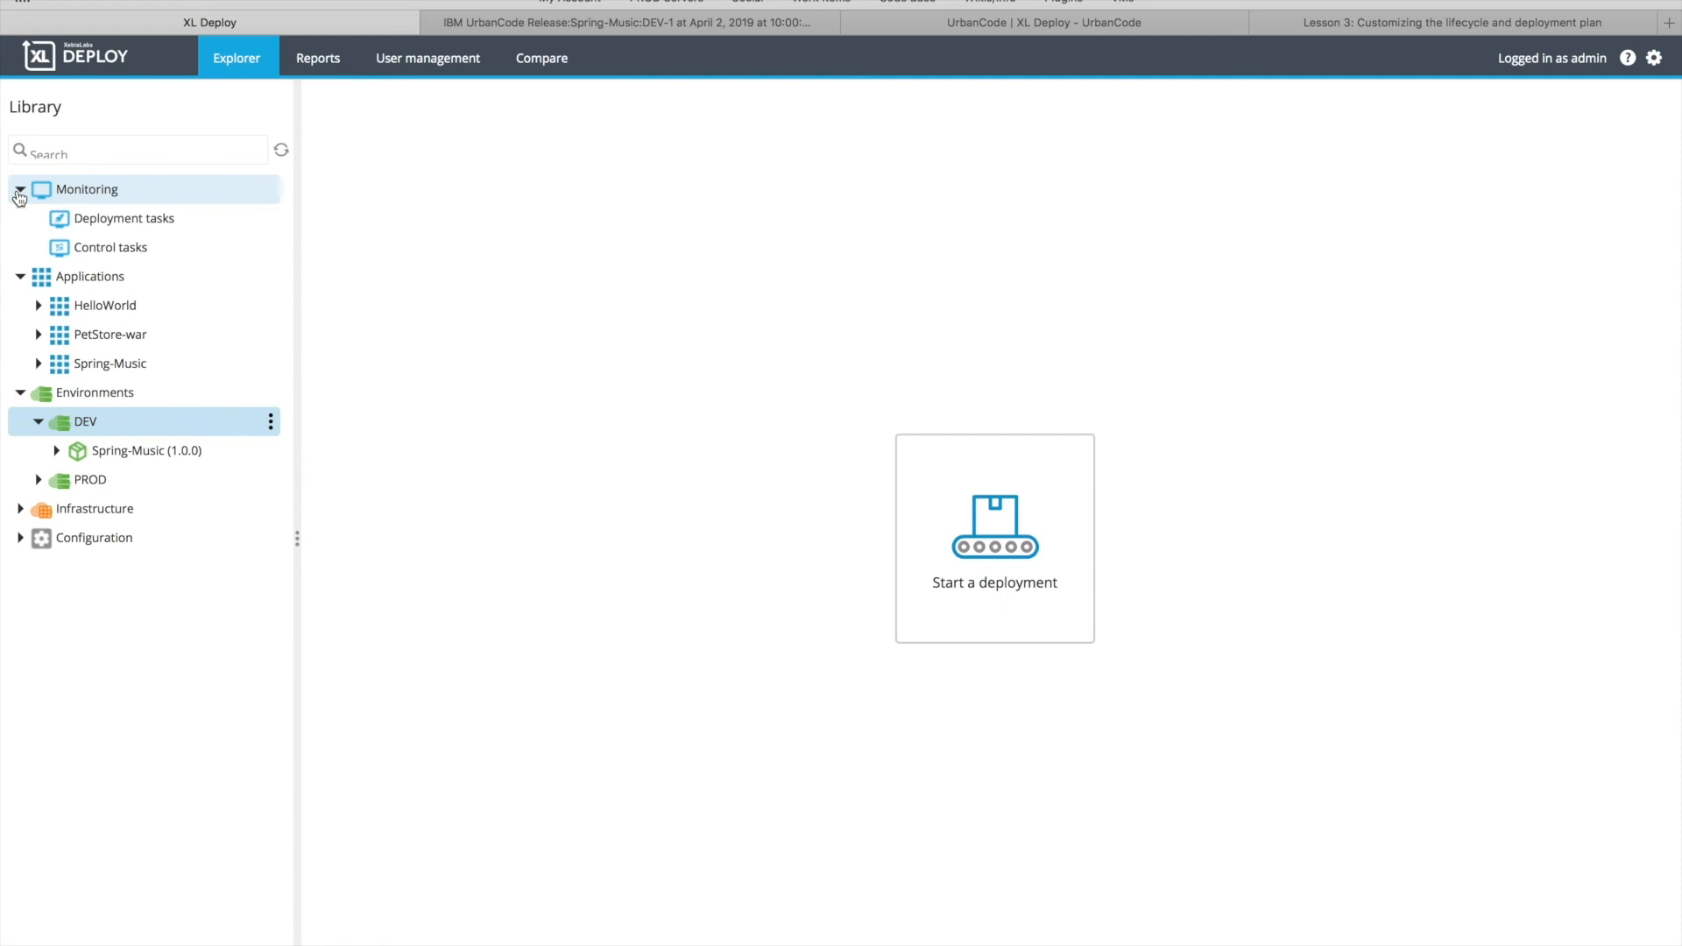
Return to UrbanCode Release, run the XL Deploy integration, and examine the inventory entry in its execution report
left_click(668, 16)
left_click(1419, 809)
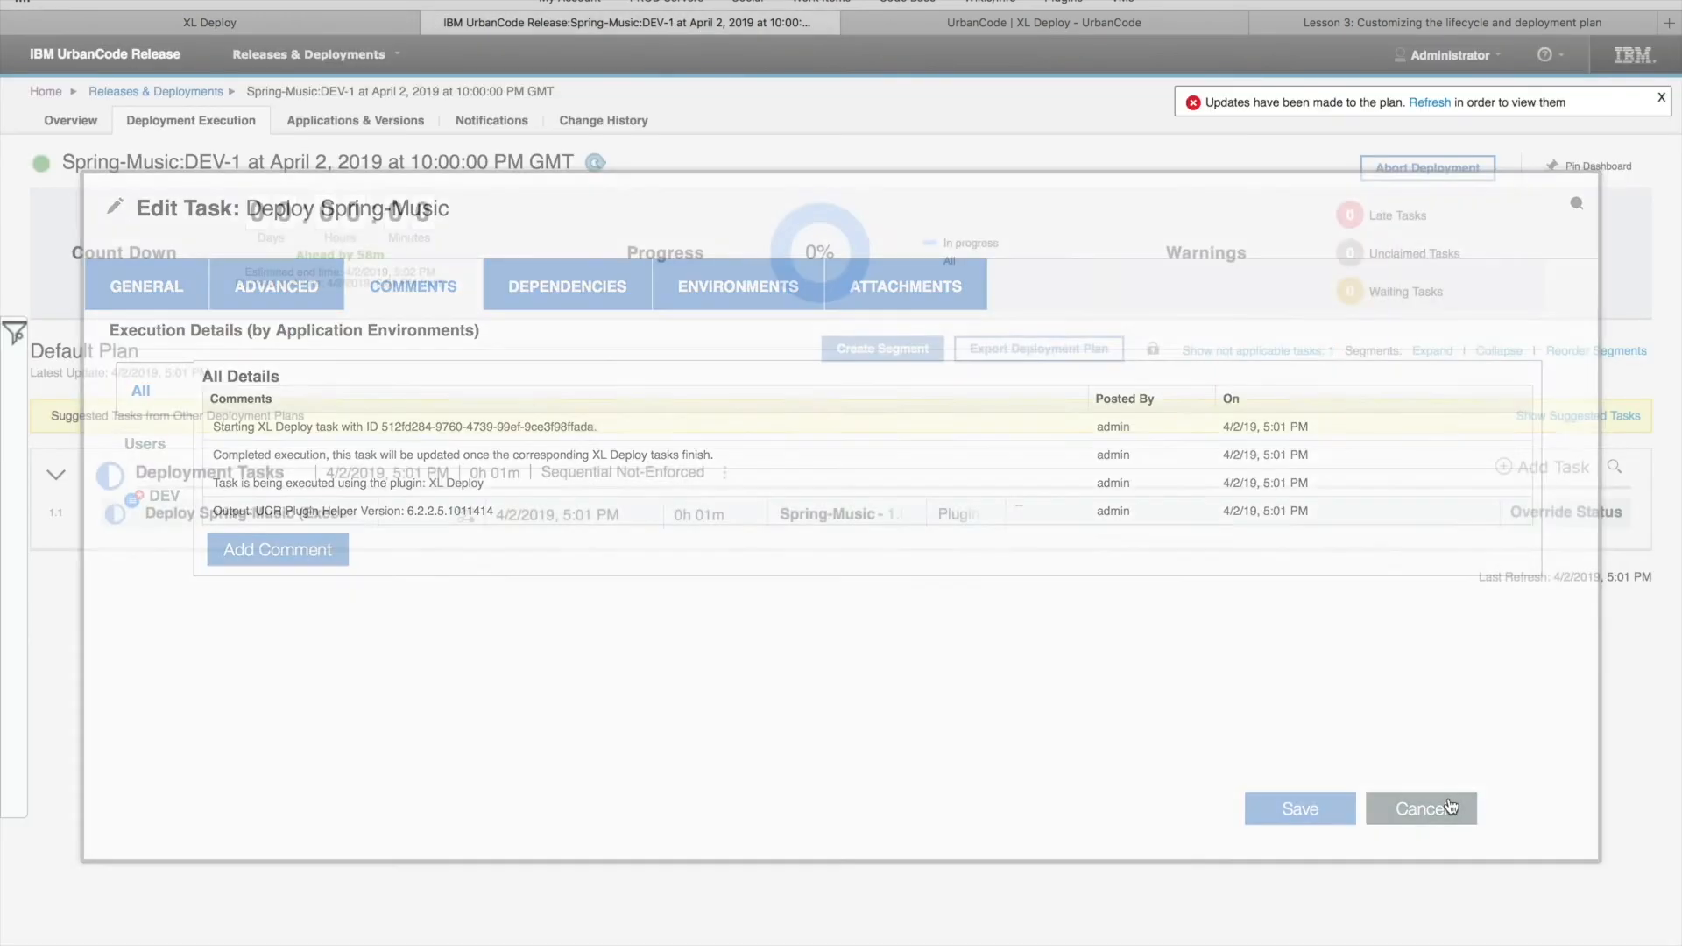
left_click(59, 99)
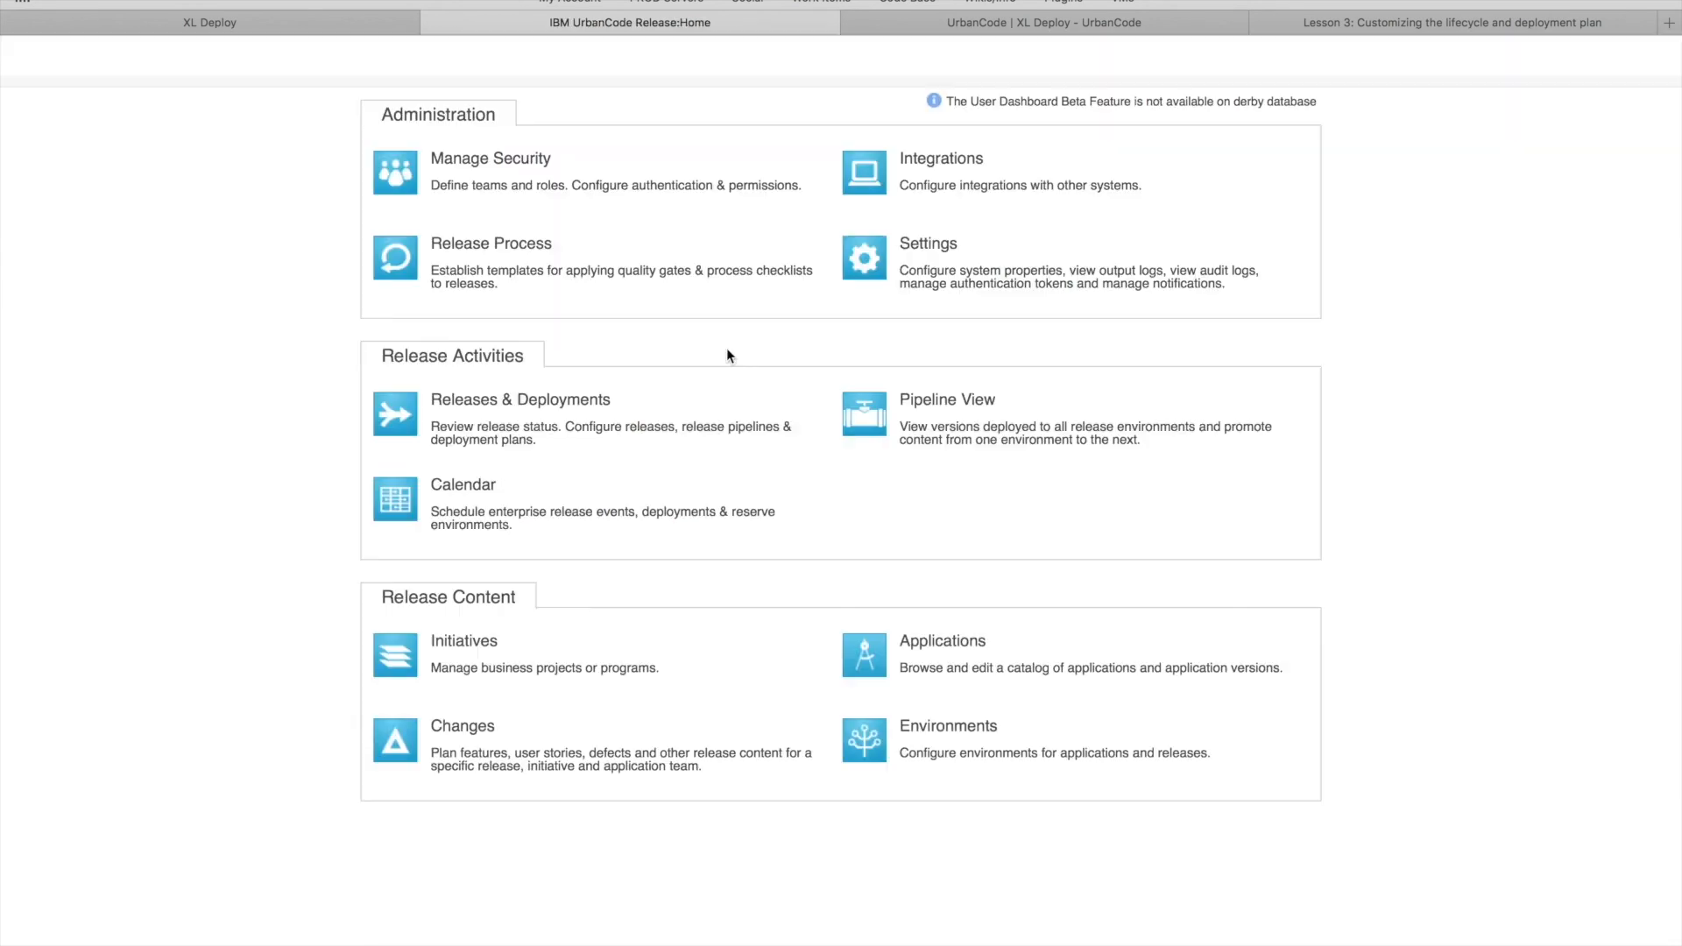
left_click(865, 175)
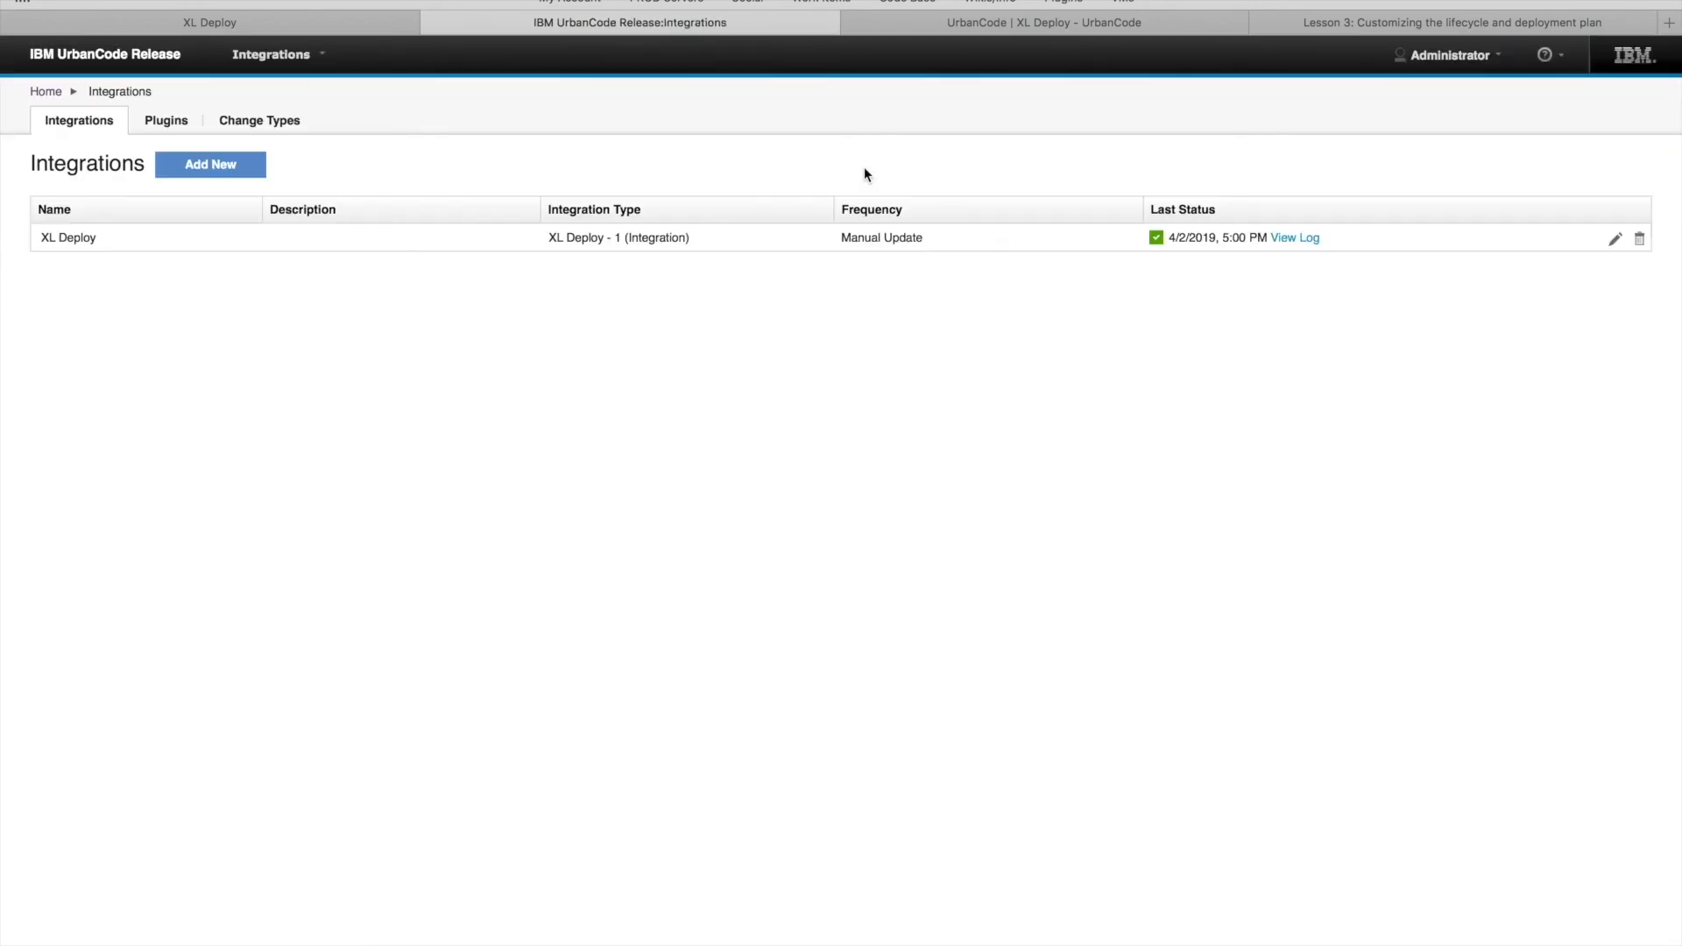
left_click(1614, 240)
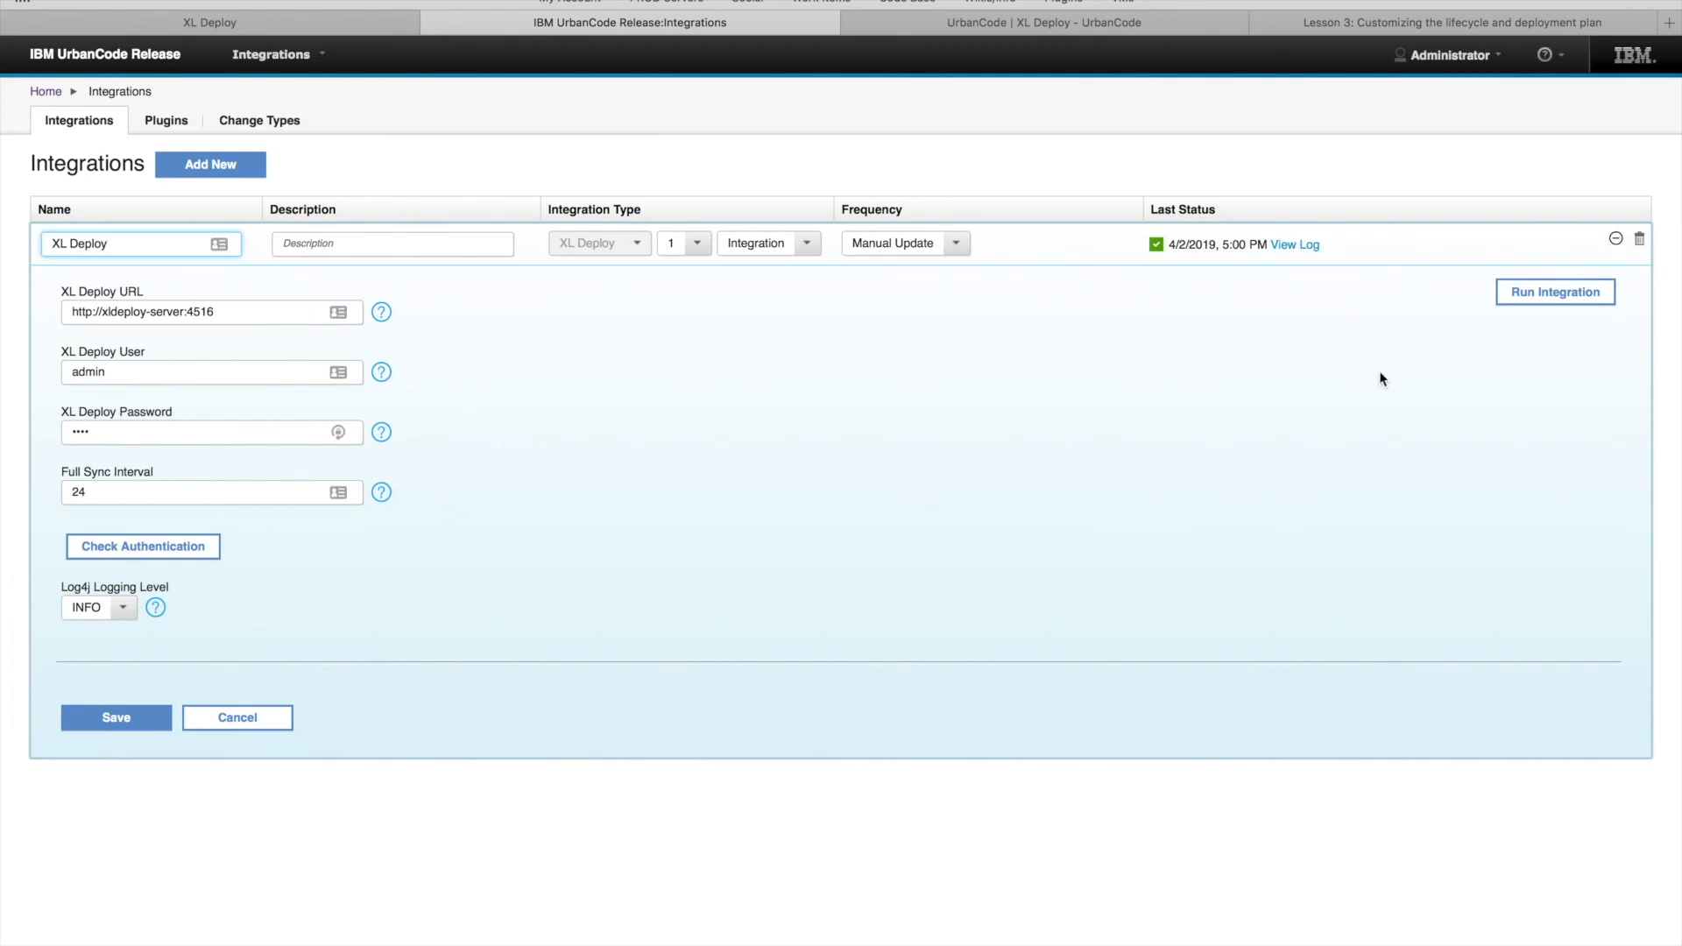
left_click(1573, 298)
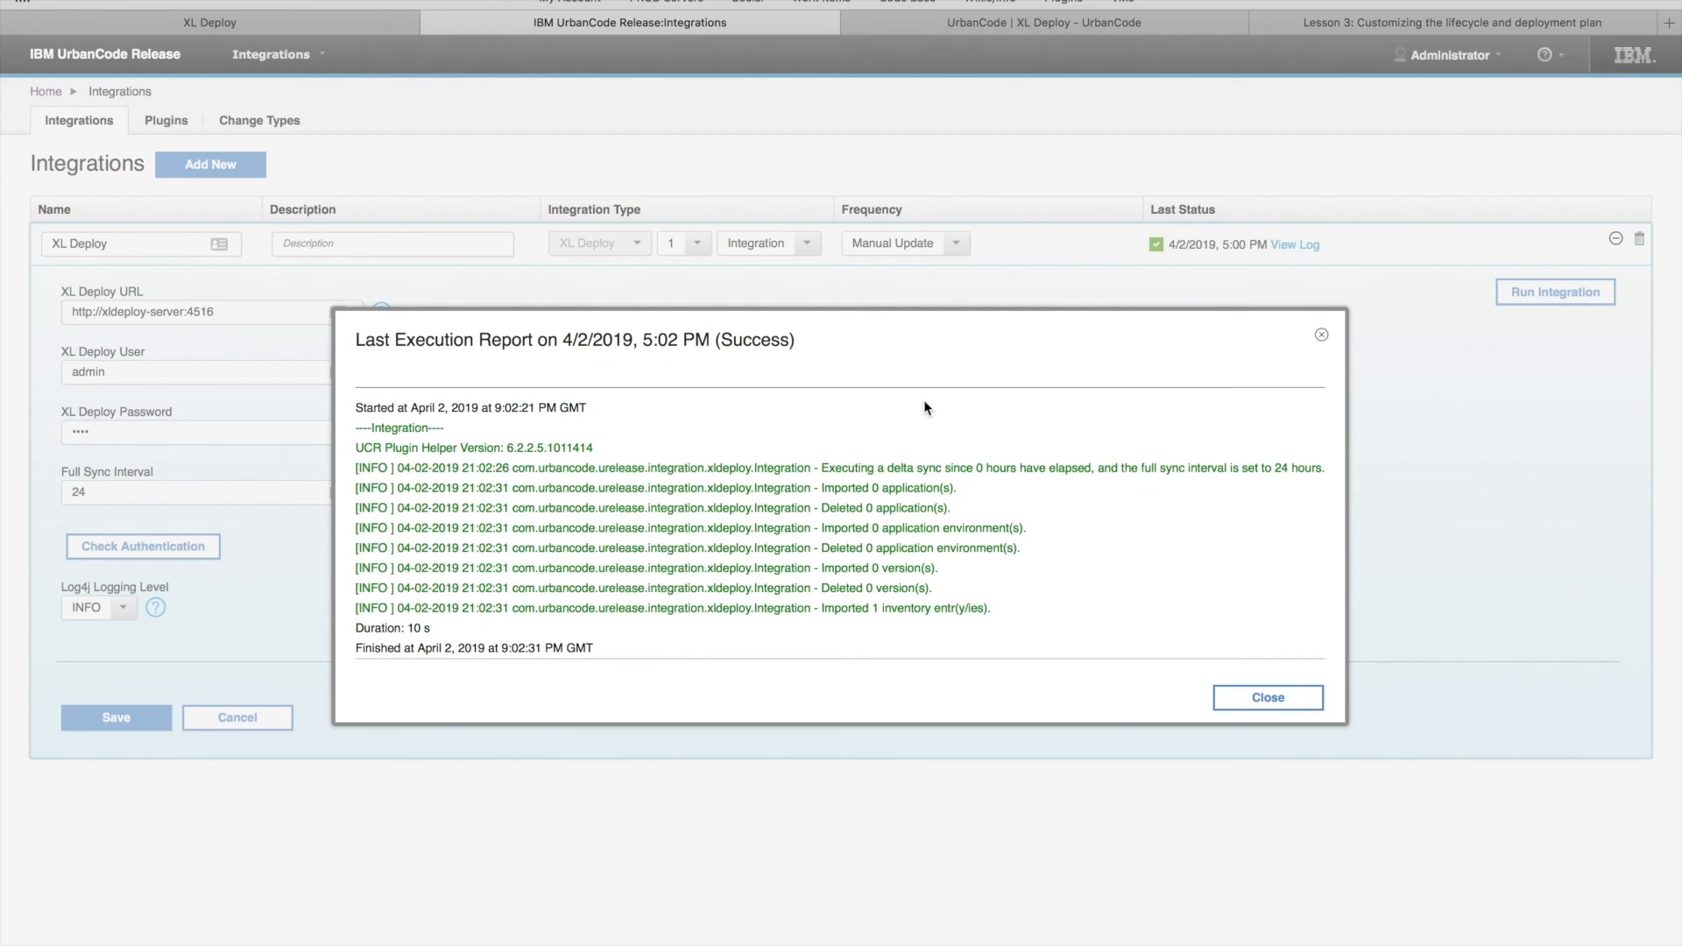
left_click_drag(1006, 613, 827, 615)
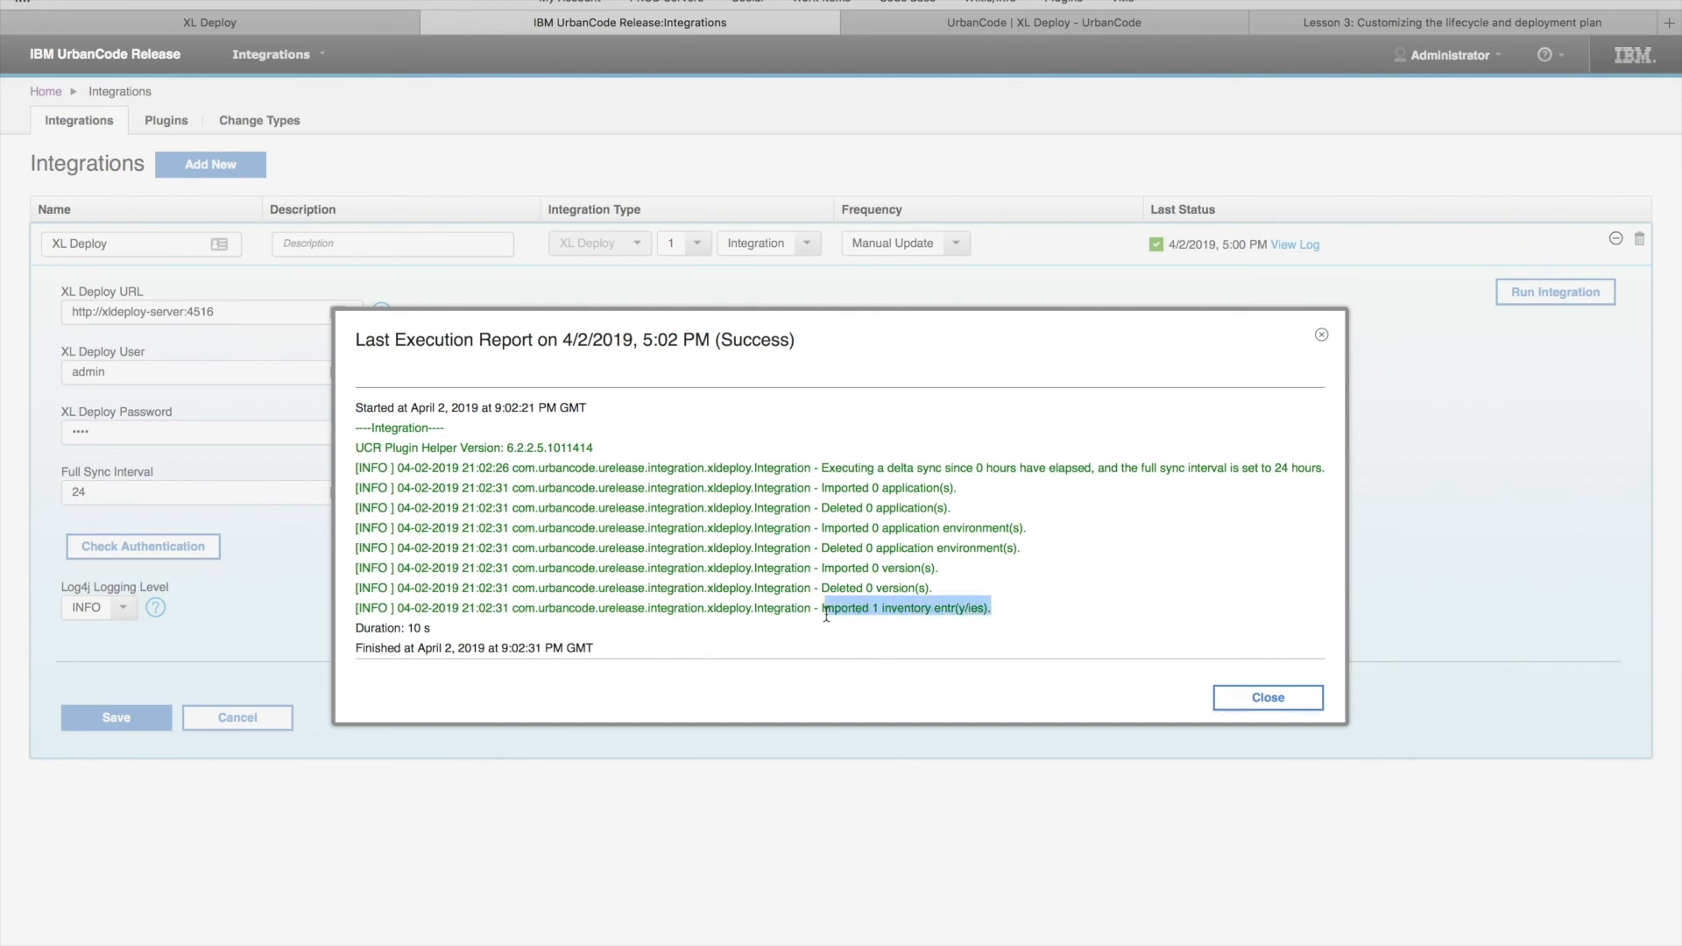
left_click(1285, 703)
Open the Pipeline View from the home page
left_click(47, 92)
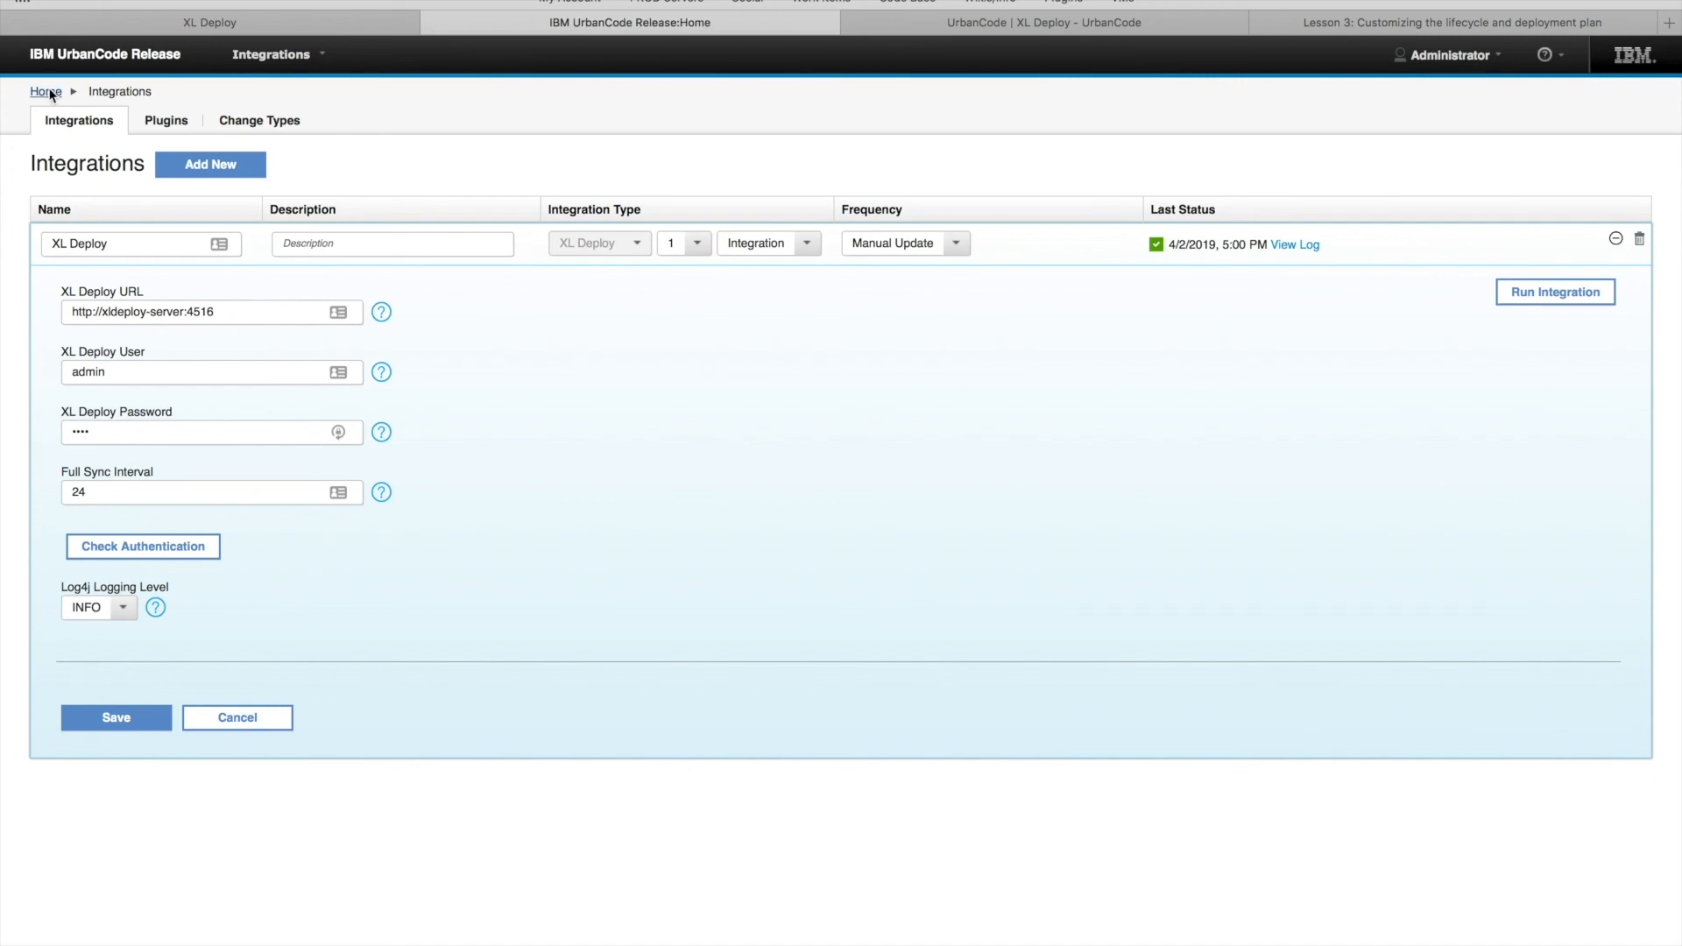
left_click(865, 407)
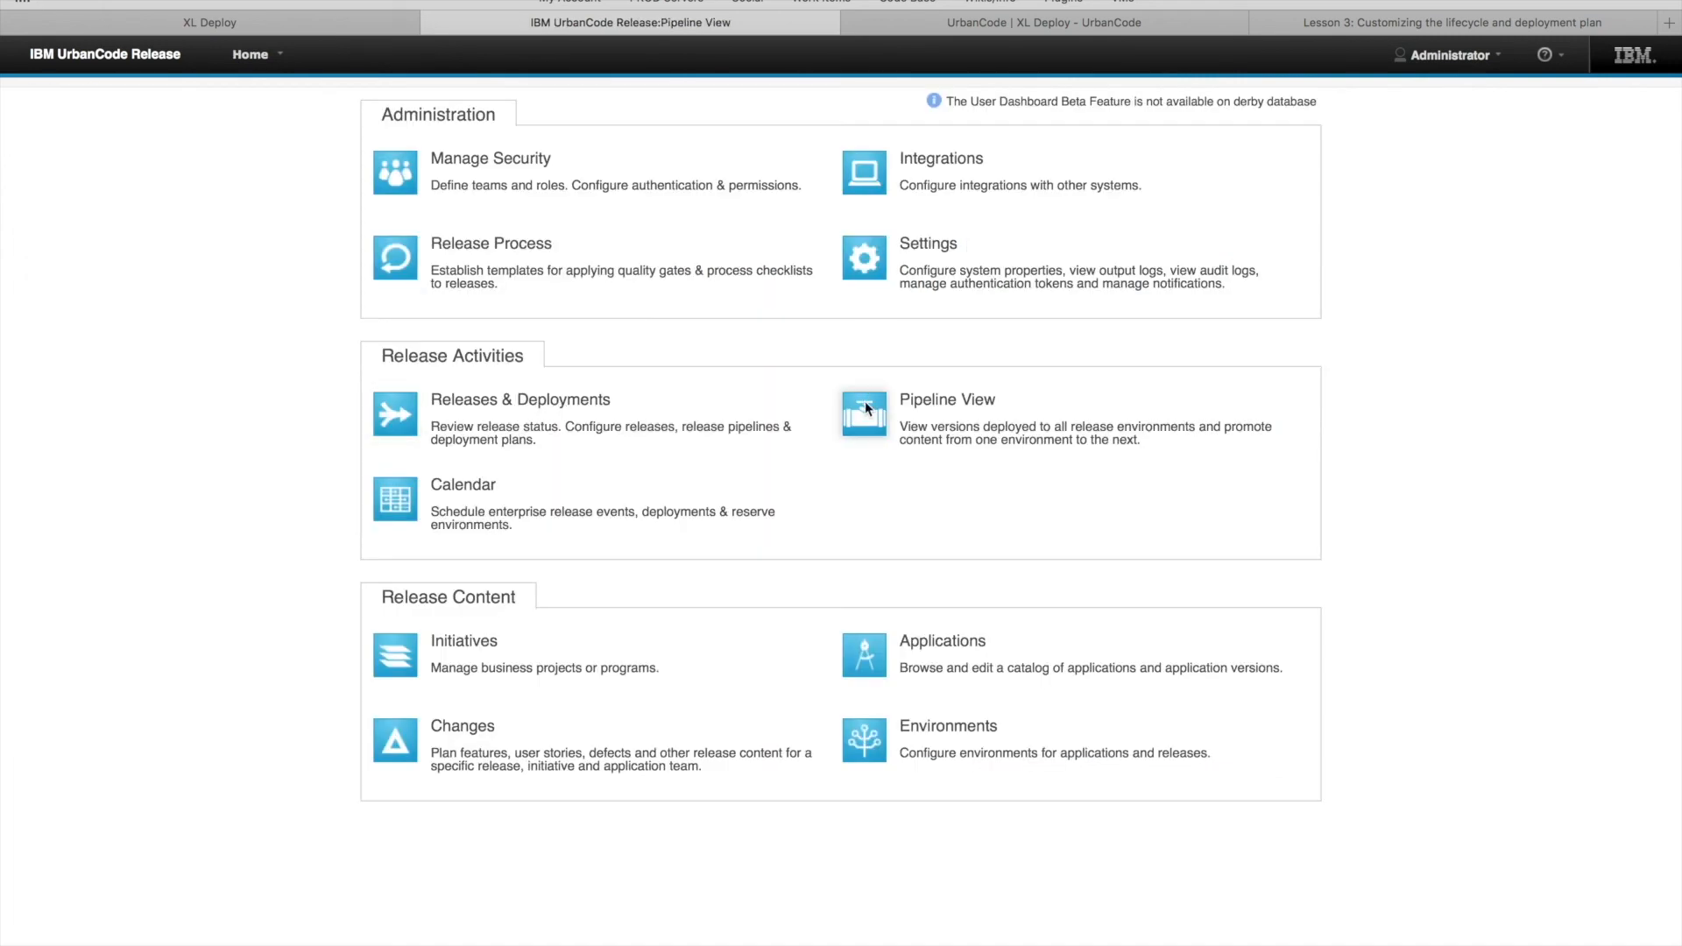